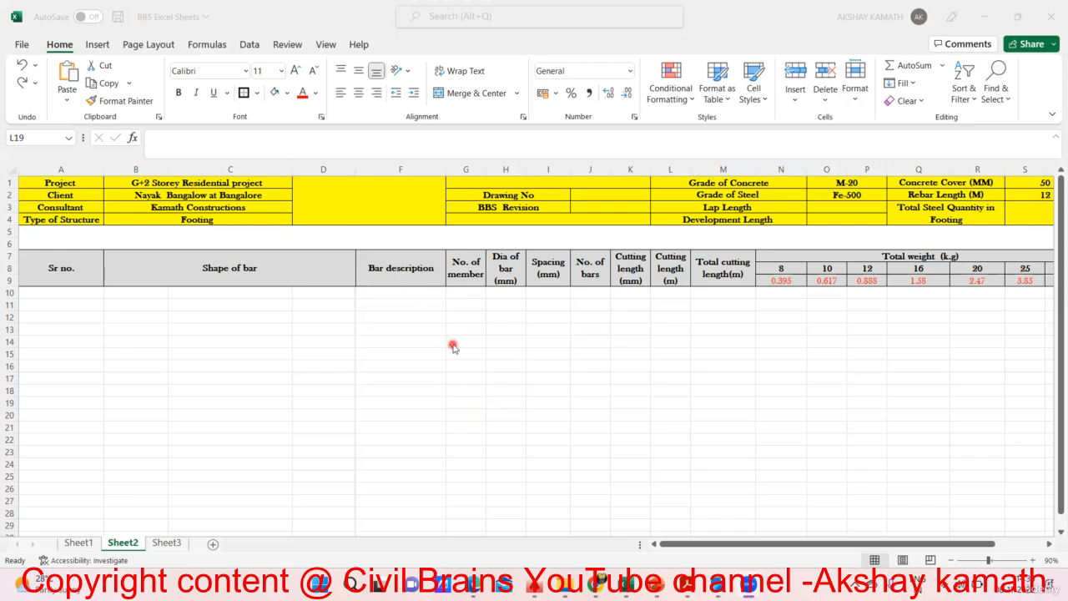
# Step: Enter "Bar Bending Schedule -BBS" in cell F12 of Sheet2
pyautogui.click(413, 319)
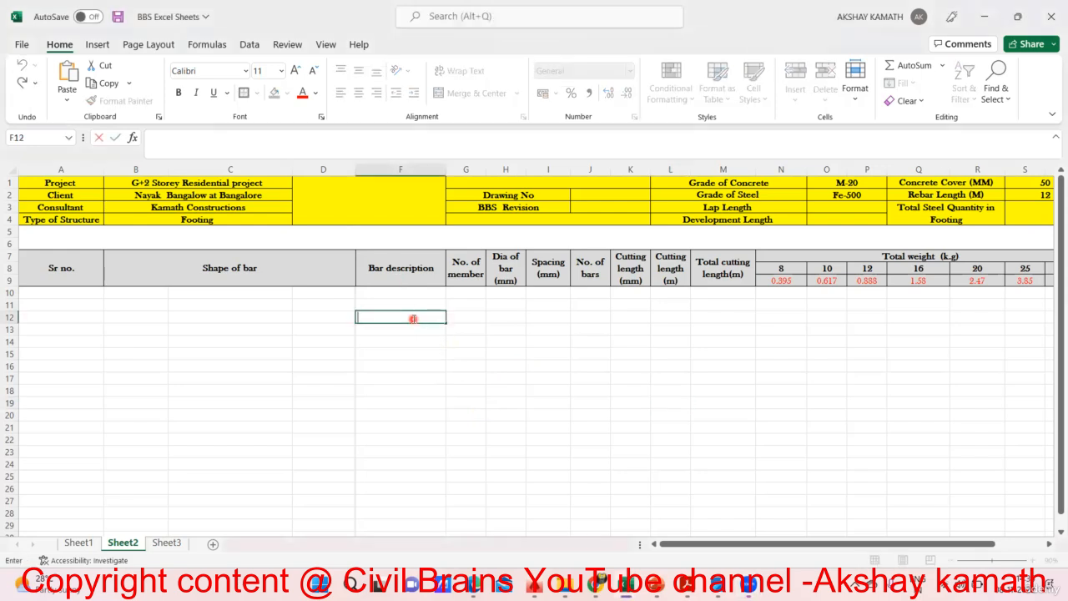
pyautogui.write('Bar Ben')
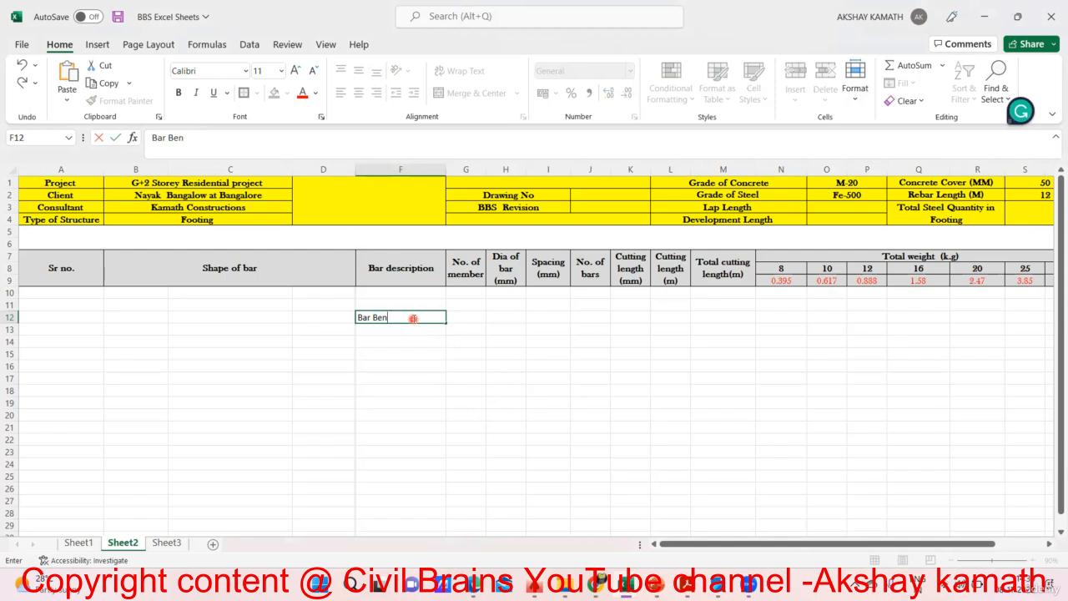
pyautogui.write('ding Schedule')
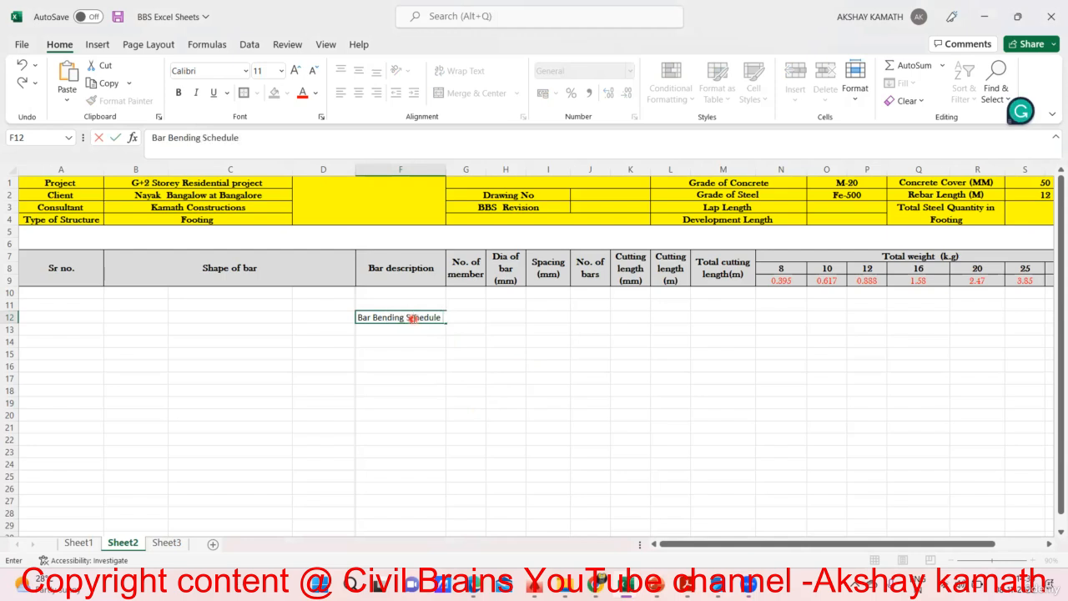
pyautogui.write(' -BBS')
pyautogui.click(565, 417)
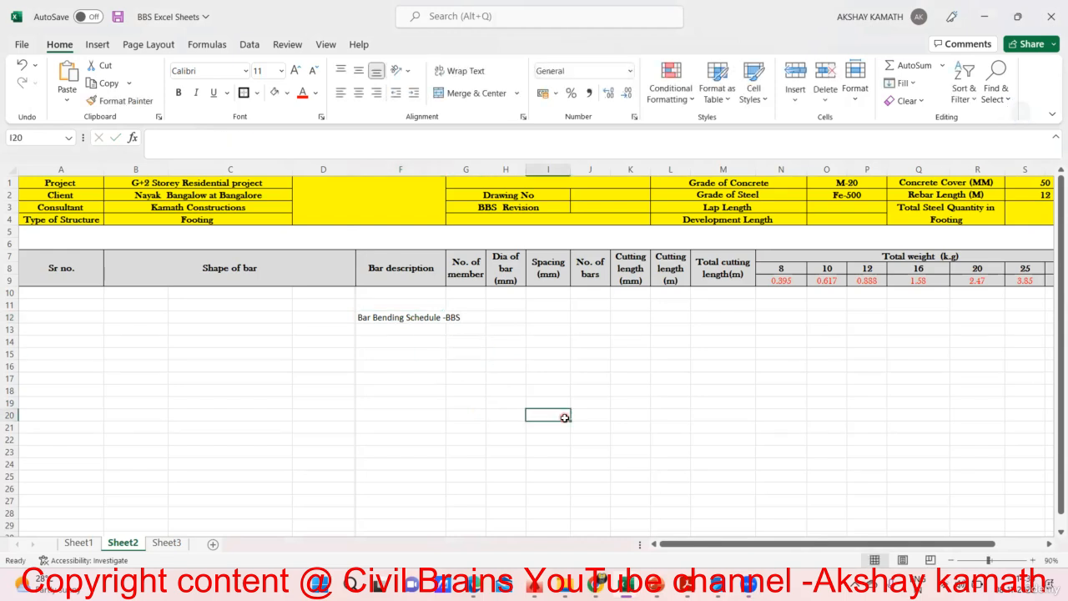
# Step: Clear the bar bending schedule text from row 12 of Sheet2
pyautogui.moveTo(407, 318); pyautogui.dragTo(465, 324)
pyautogui.press('Delete')
pyautogui.click(459, 382)
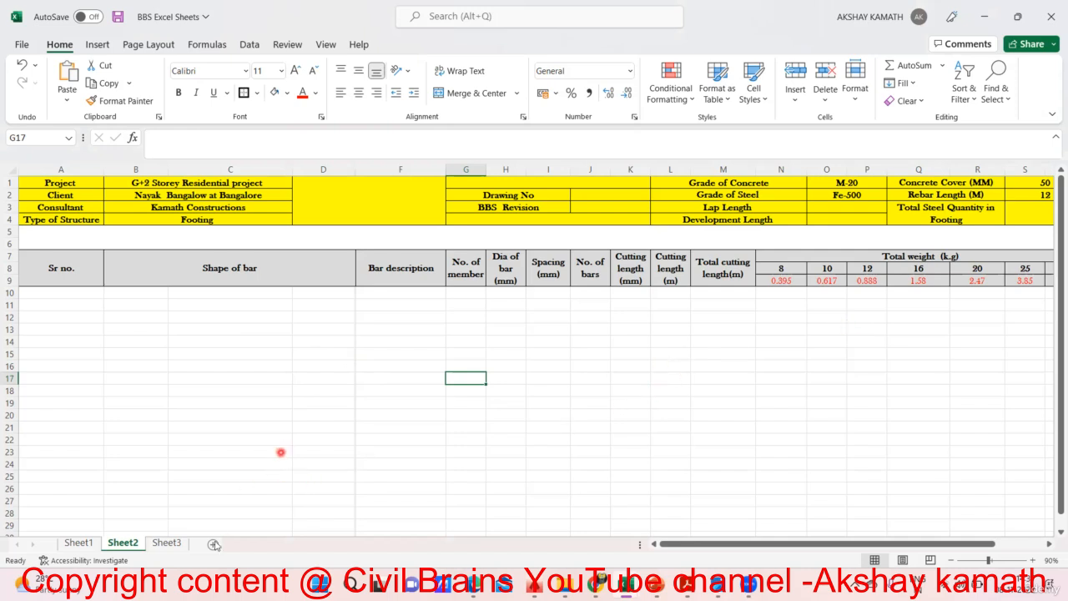
# Step: Enter the label "Project" in cell A1 of Sheet3
pyautogui.click(167, 542)
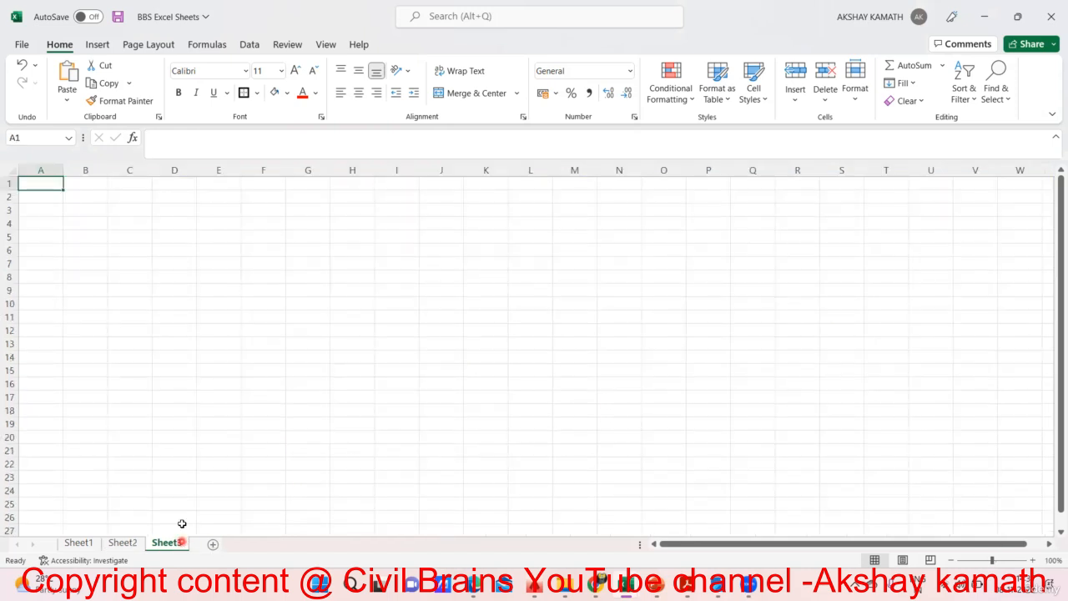
pyautogui.doubleClick(56, 182)
pyautogui.write('Project')
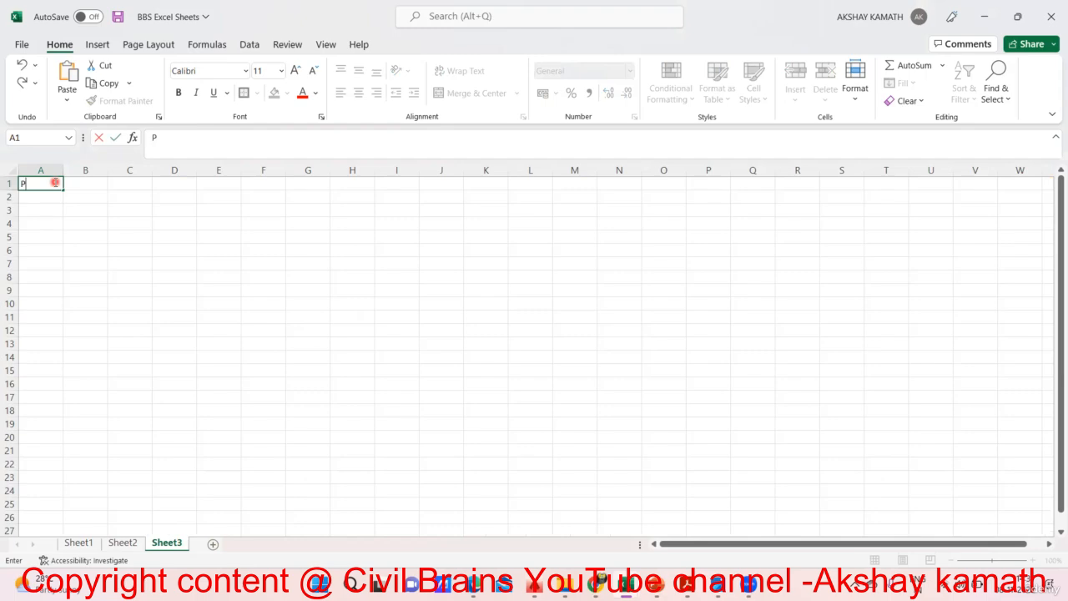
pyautogui.click(354, 406)
# Step: Check the next header label in Sheet2 and enter "Client" in cell A2 of Sheet3
pyautogui.click(136, 543)
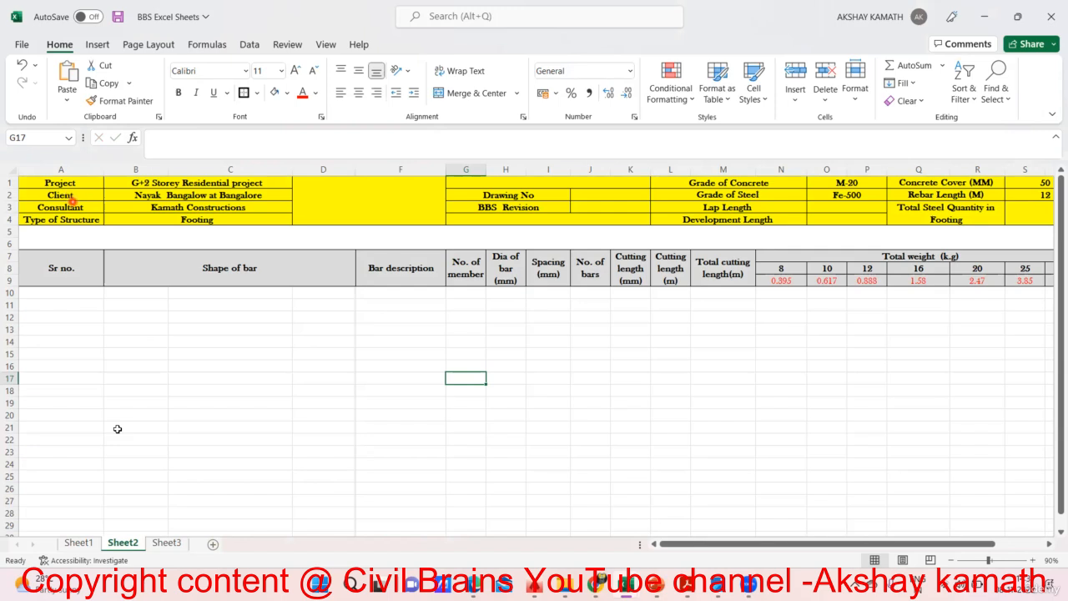
pyautogui.click(167, 543)
pyautogui.click(50, 197)
pyautogui.doubleClick(50, 197)
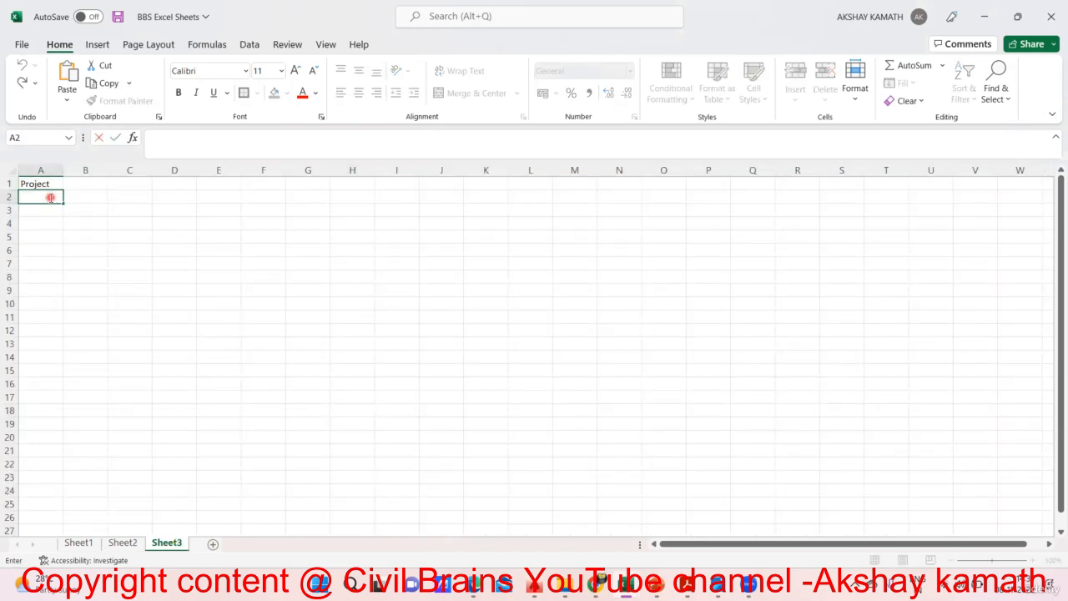
pyautogui.write('Client')
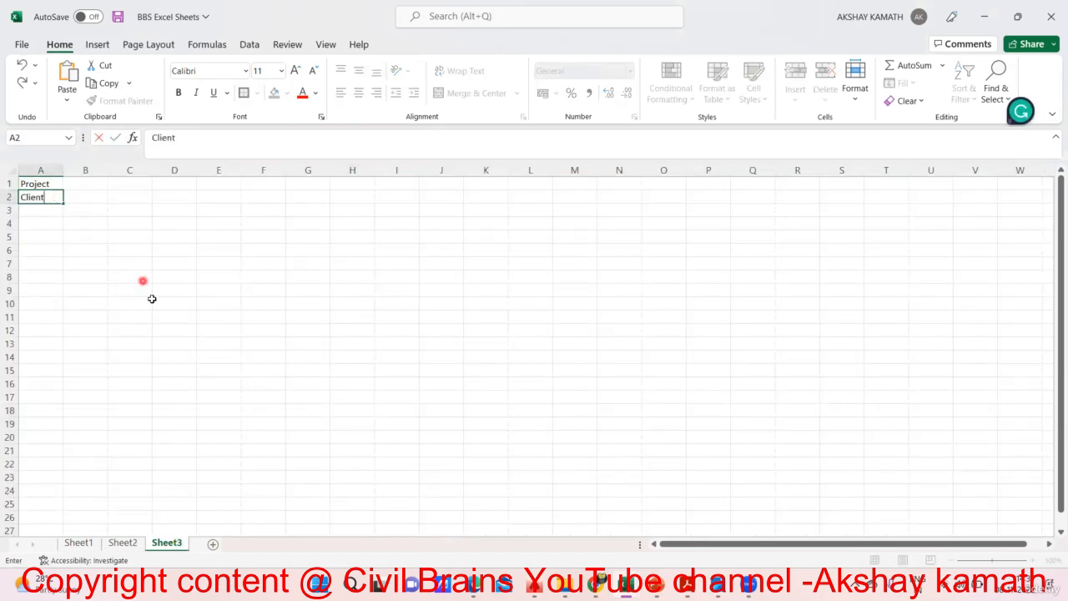
pyautogui.click(133, 277)
# Step: Check the third header label in Sheet2 and enter "Consultant" in cell A3 of Sheet3
pyautogui.click(126, 531)
pyautogui.click(122, 542)
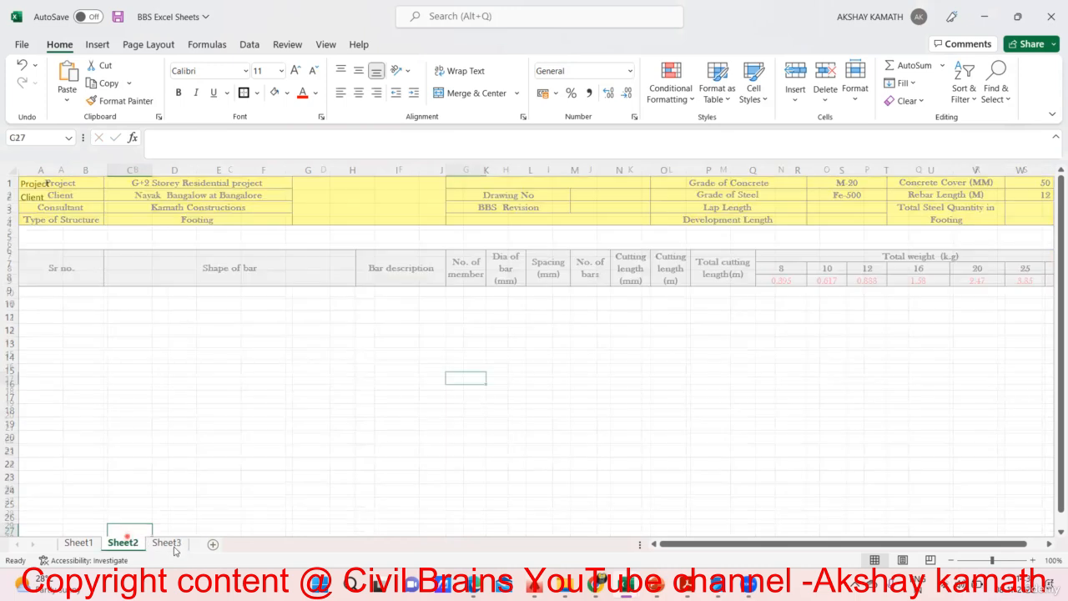
pyautogui.click(167, 543)
pyautogui.click(45, 212)
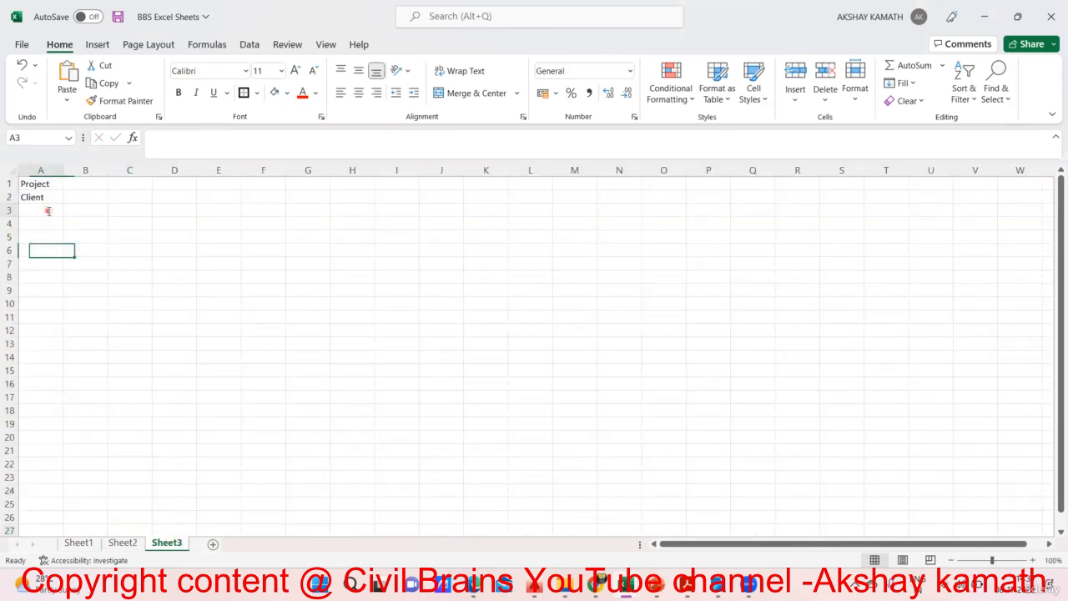
pyautogui.write('Consultant')
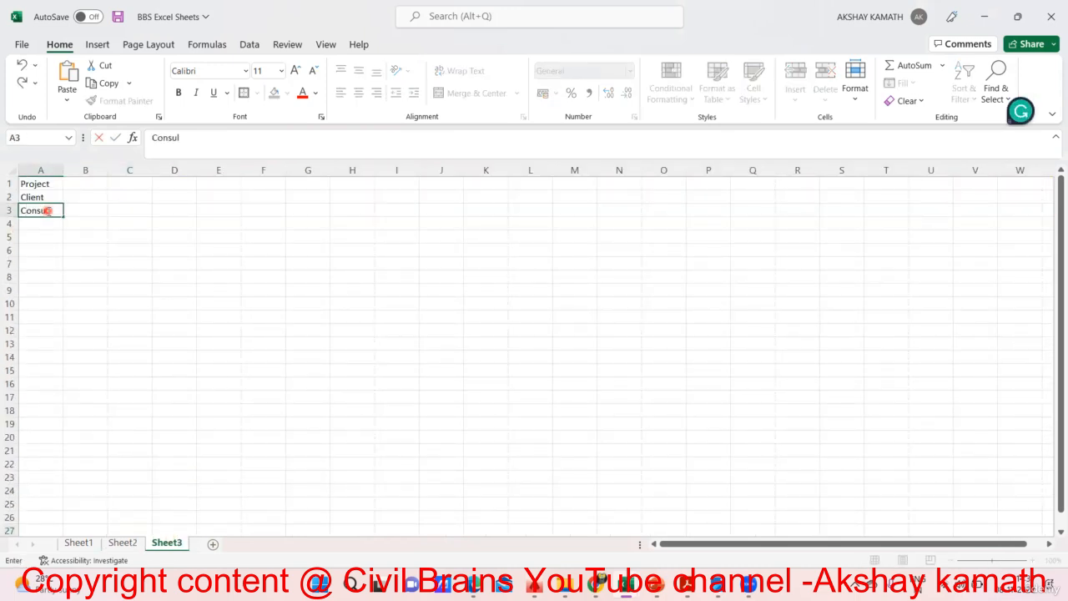
pyautogui.click(237, 319)
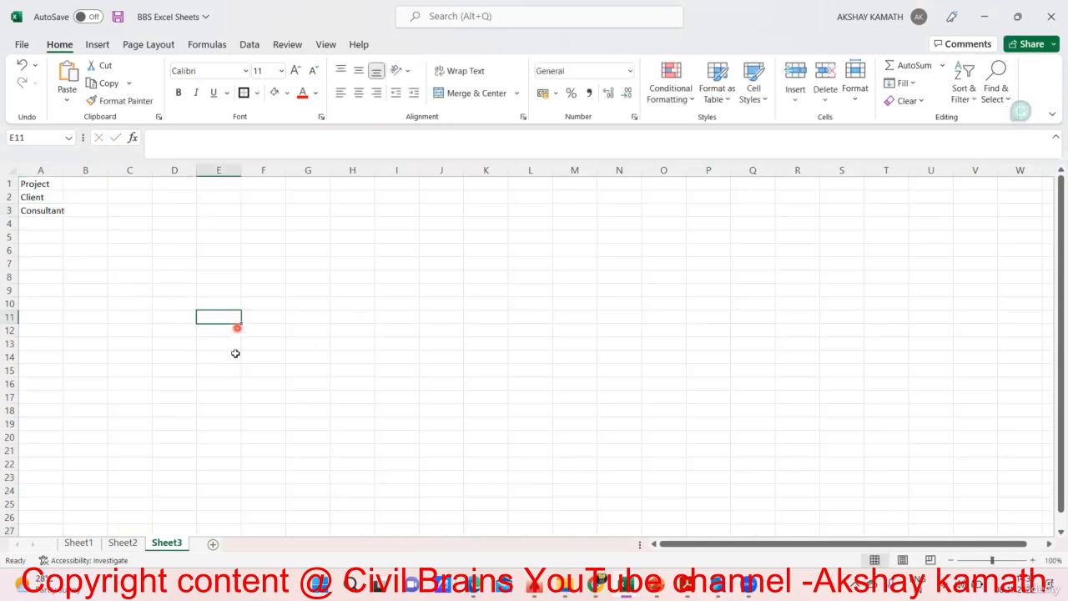
# Step: Enter "type of Element" in cell A4 of Sheet3 and widen column A to fit the label
pyautogui.click(122, 543)
pyautogui.click(166, 543)
pyautogui.click(51, 223)
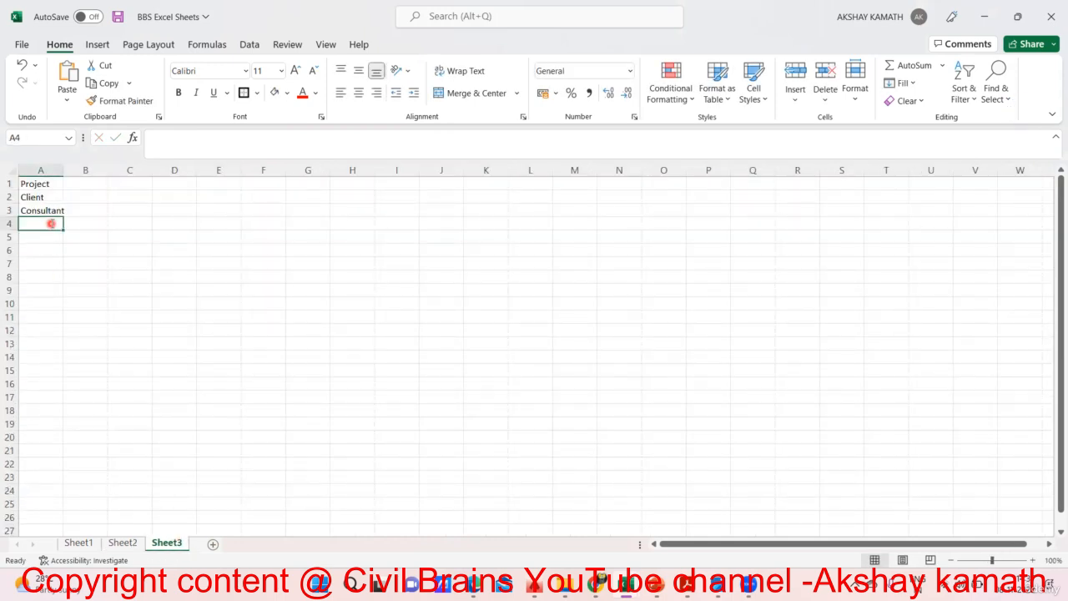
pyautogui.write('type of Element')
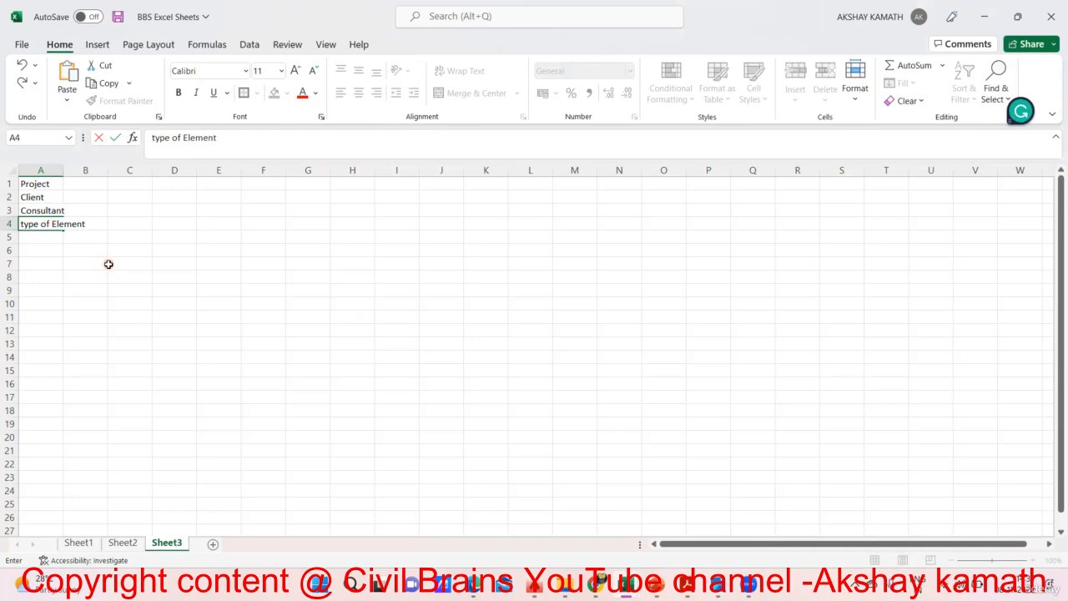
pyautogui.click(109, 264)
pyautogui.moveTo(63, 170); pyautogui.dragTo(116, 170)
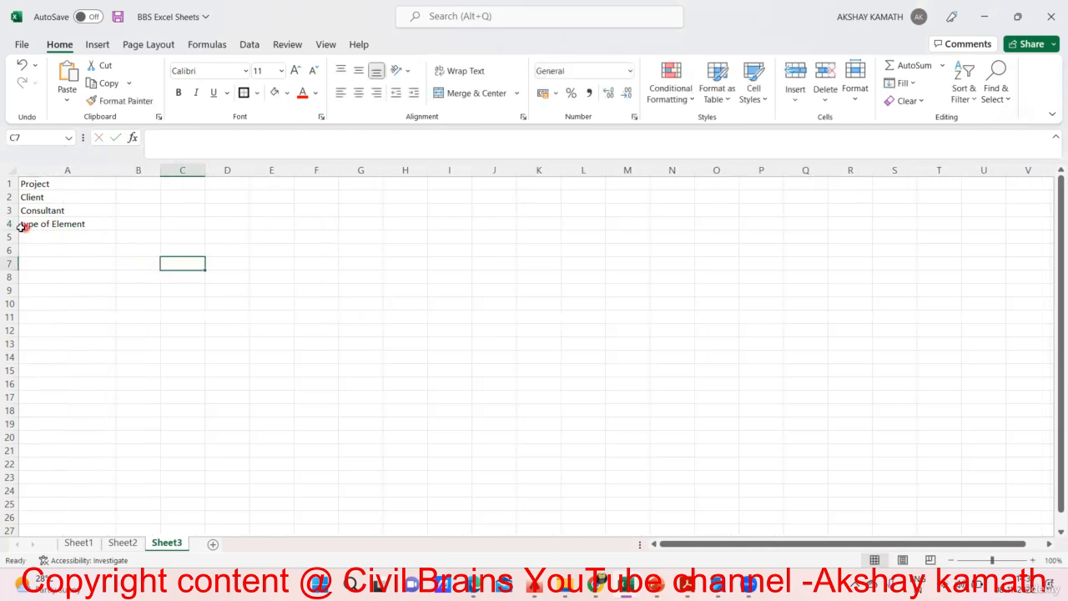
# Step: Capitalize the first letter of the A4 label in Sheet3 so it reads "Type of Element"
pyautogui.click(29, 222)
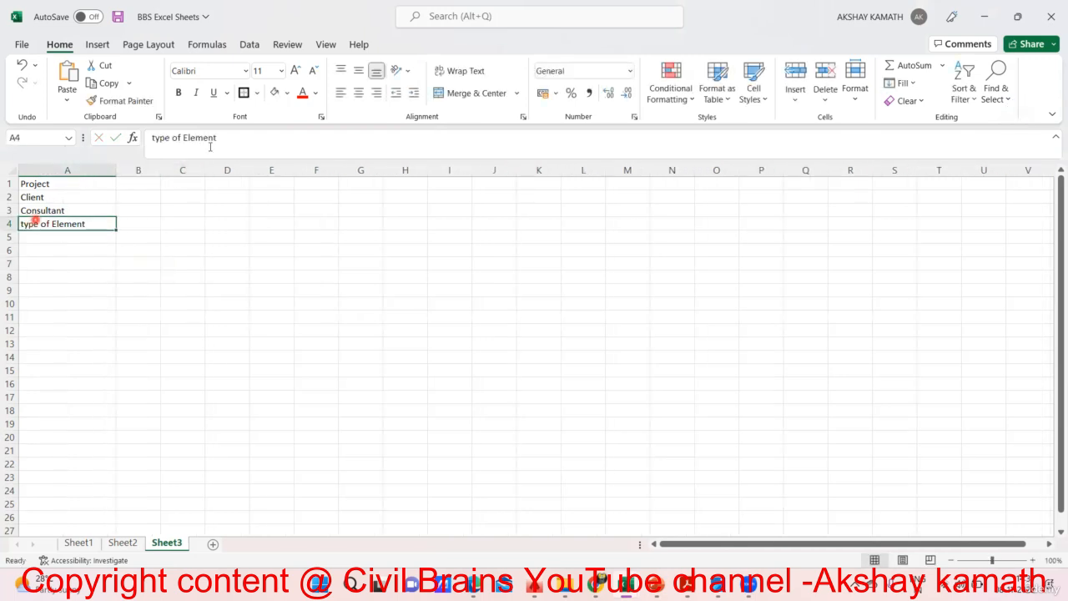
pyautogui.click(158, 138)
pyautogui.press('BackSpace')
pyautogui.write('T')
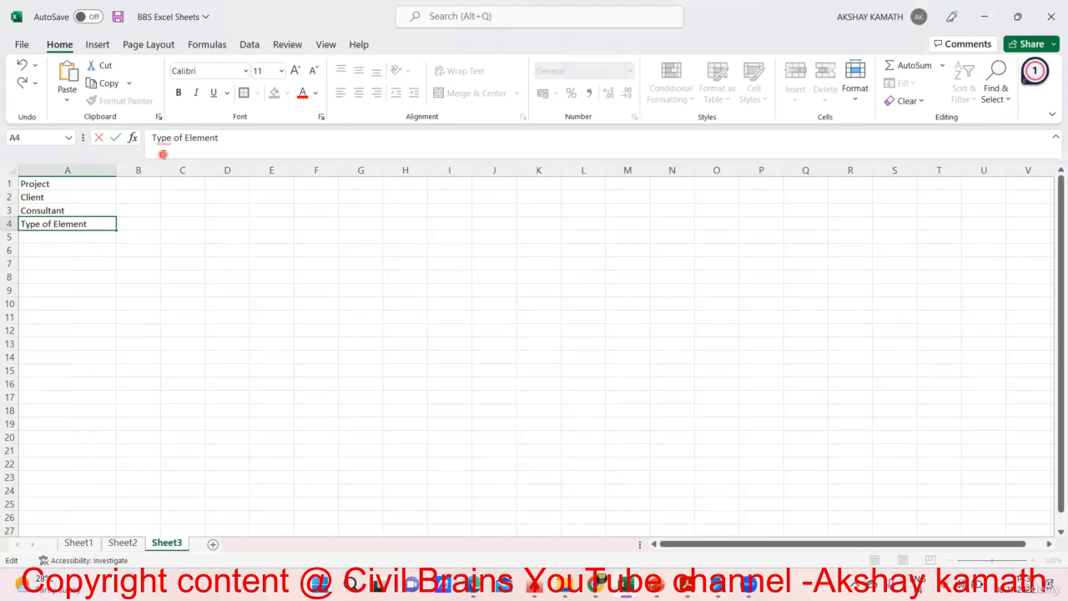
pyautogui.click(175, 227)
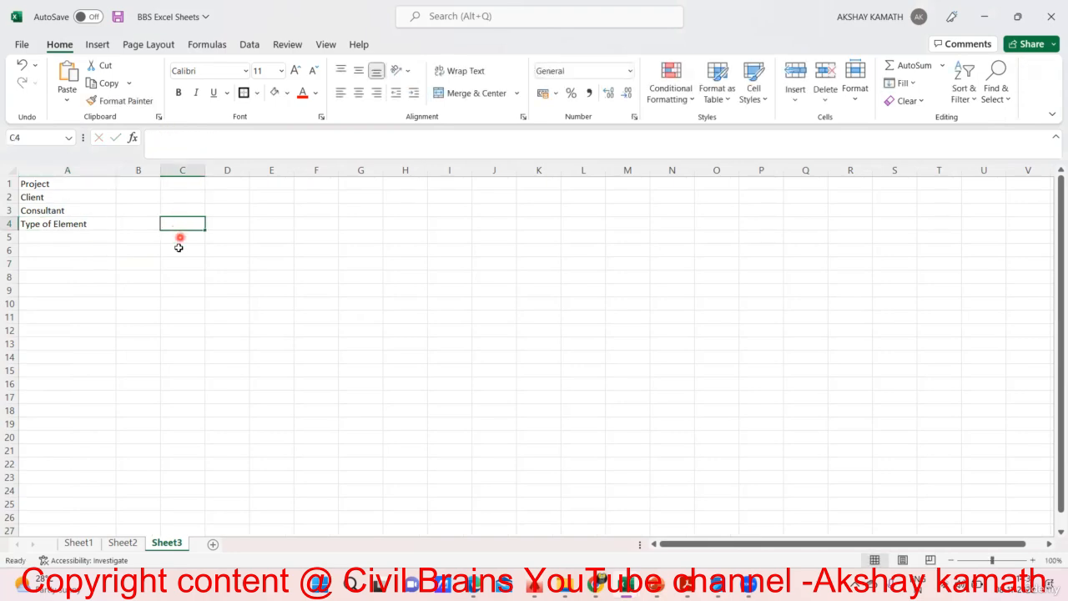
# Step: Change the label in cell A4 of Sheet2 to "Type of Element"
pyautogui.click(122, 542)
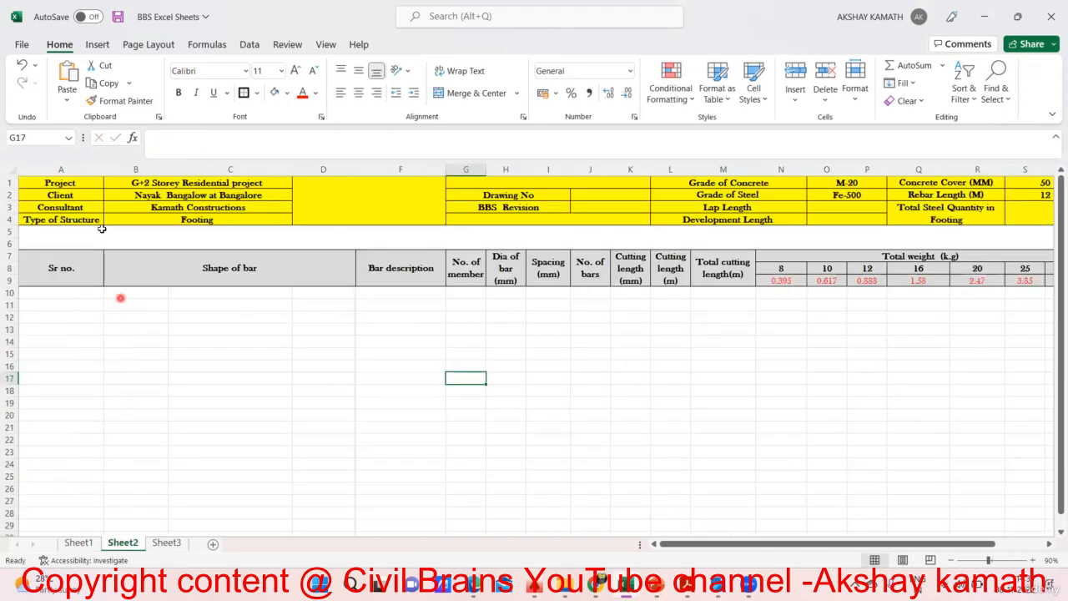
pyautogui.click(96, 219)
pyautogui.doubleClick(95, 219)
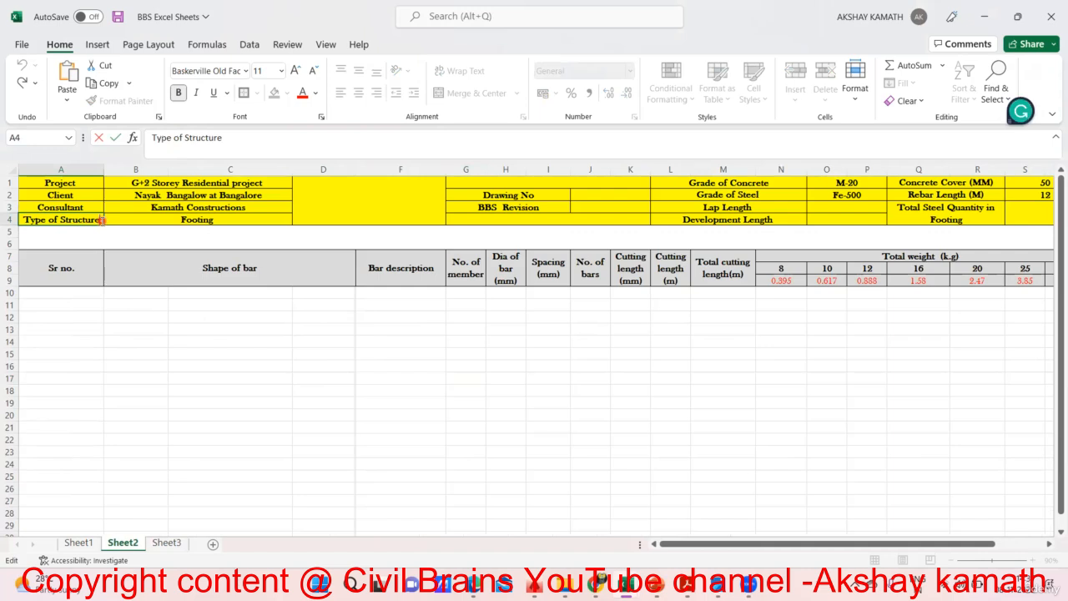
pyautogui.press('BackSpace')
pyautogui.press('BackSpace')
pyautogui.press('BackSpace')
pyautogui.press('BackSpace')
pyautogui.press('BackSpace')
pyautogui.press('BackSpace')
pyautogui.press('BackSpace')
pyautogui.press('BackSpace')
pyautogui.press('BackSpace')
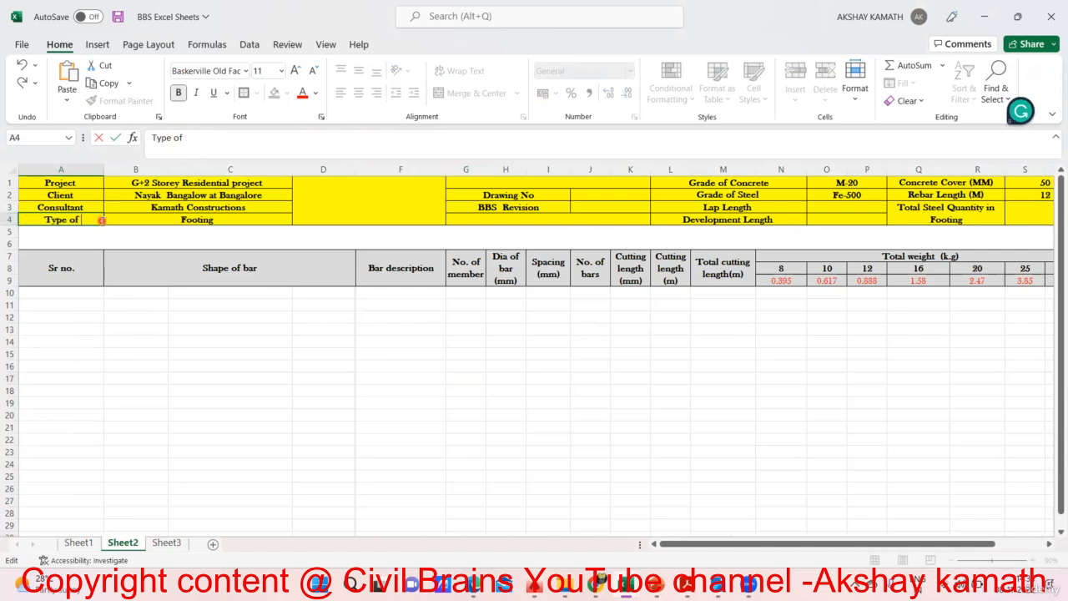
pyautogui.write('Elemet')
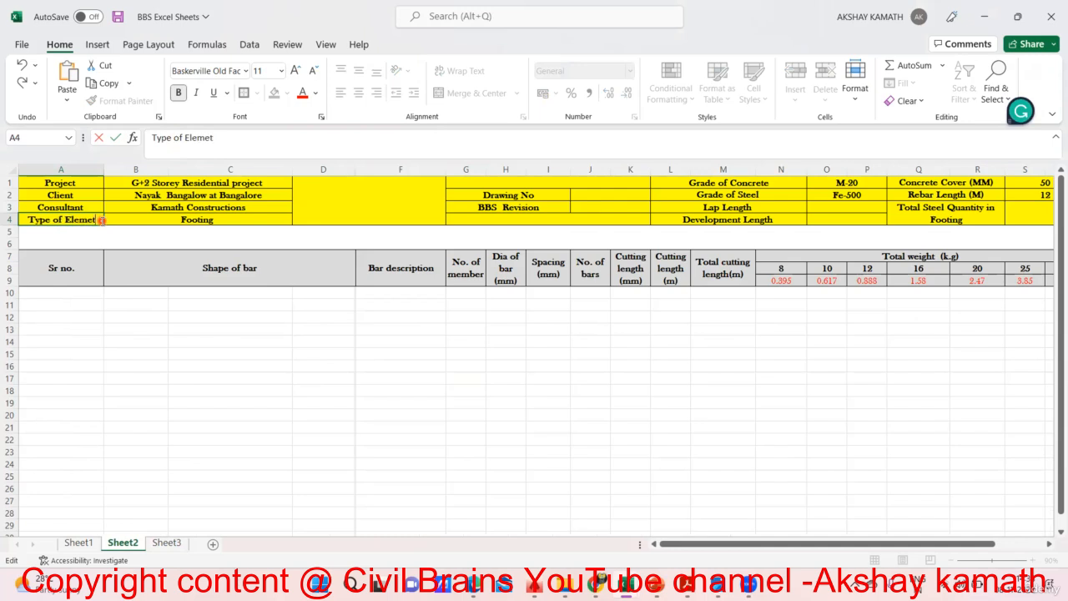
pyautogui.press('BackSpace')
pyautogui.write('nt')
pyautogui.click(142, 279)
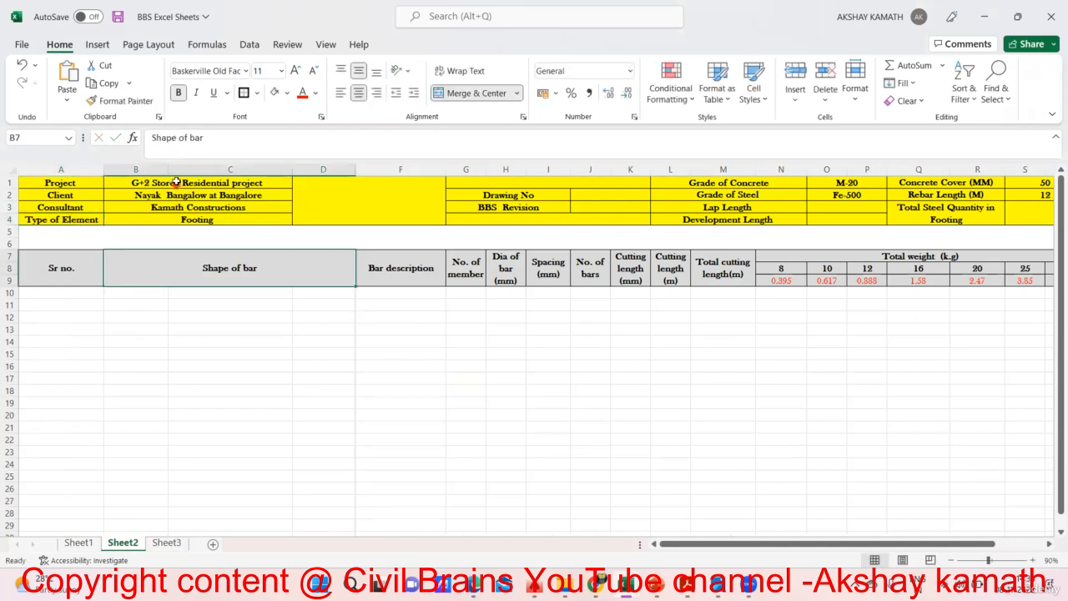
# Step: Copy the project detail values in B1:C4 of Sheet2 into Sheet3 starting at B1, and widen column B to fit them
pyautogui.moveTo(178, 182); pyautogui.dragTo(188, 225)
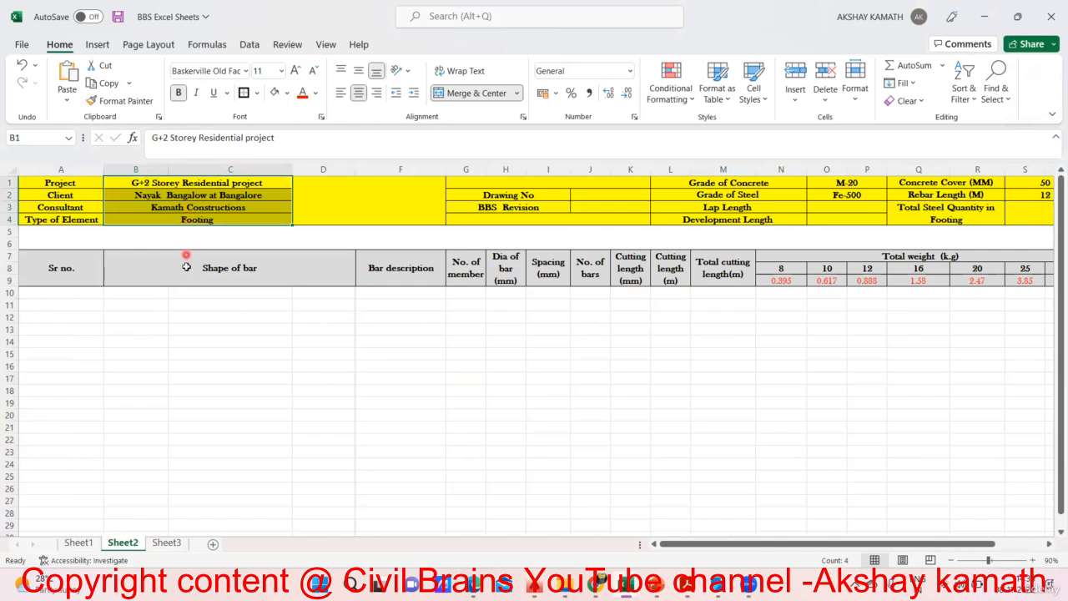
pyautogui.hotkey('ctrl', 'c')
pyautogui.click(161, 543)
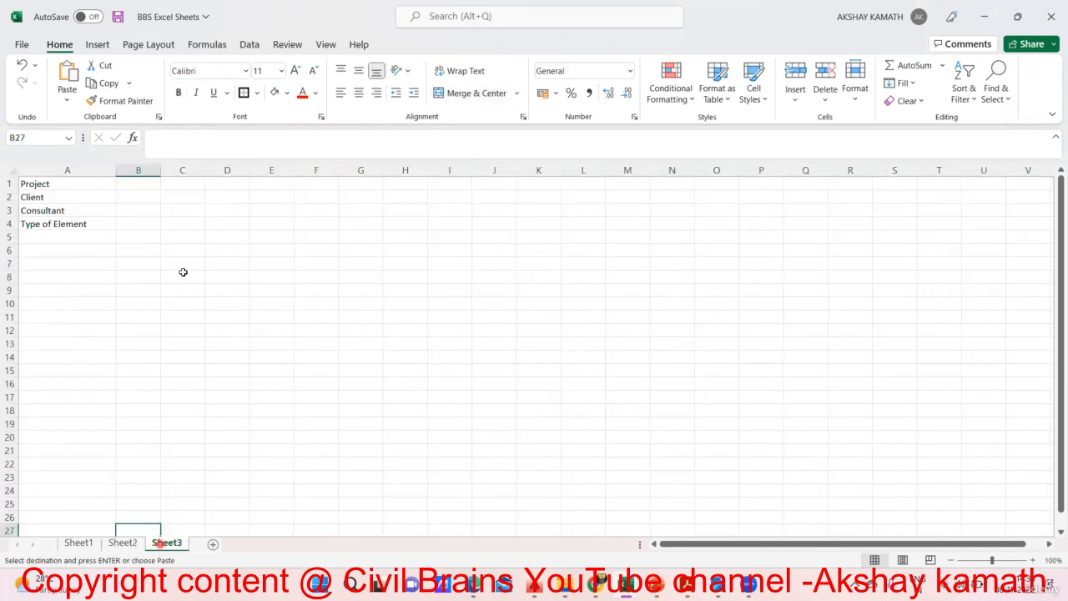
pyautogui.click(129, 183)
pyautogui.hotkey('ctrl', 'v')
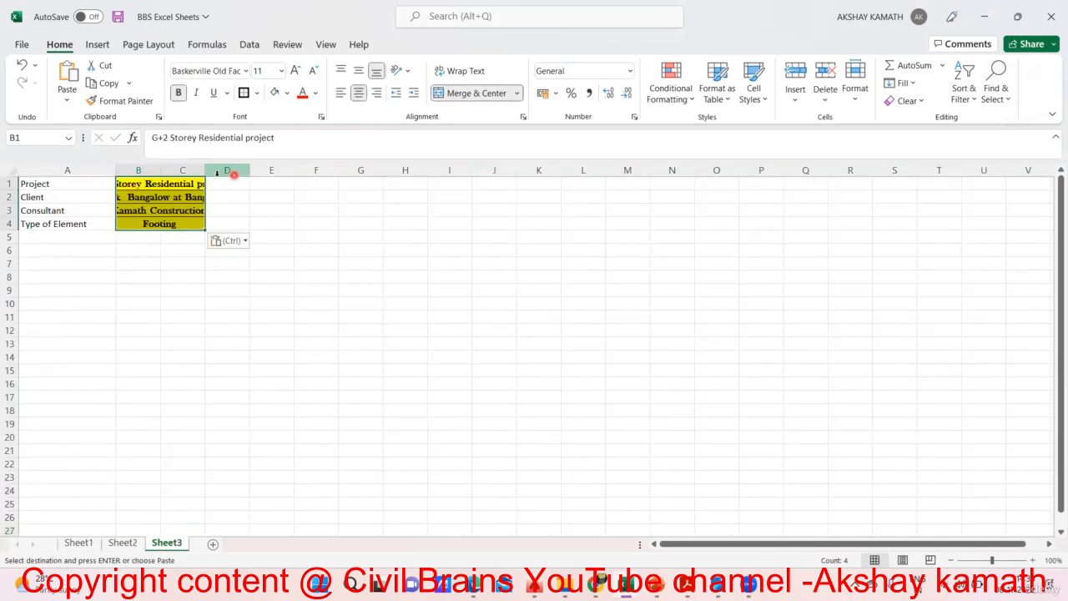
pyautogui.moveTo(160, 170); pyautogui.dragTo(227, 172)
pyautogui.click(172, 265)
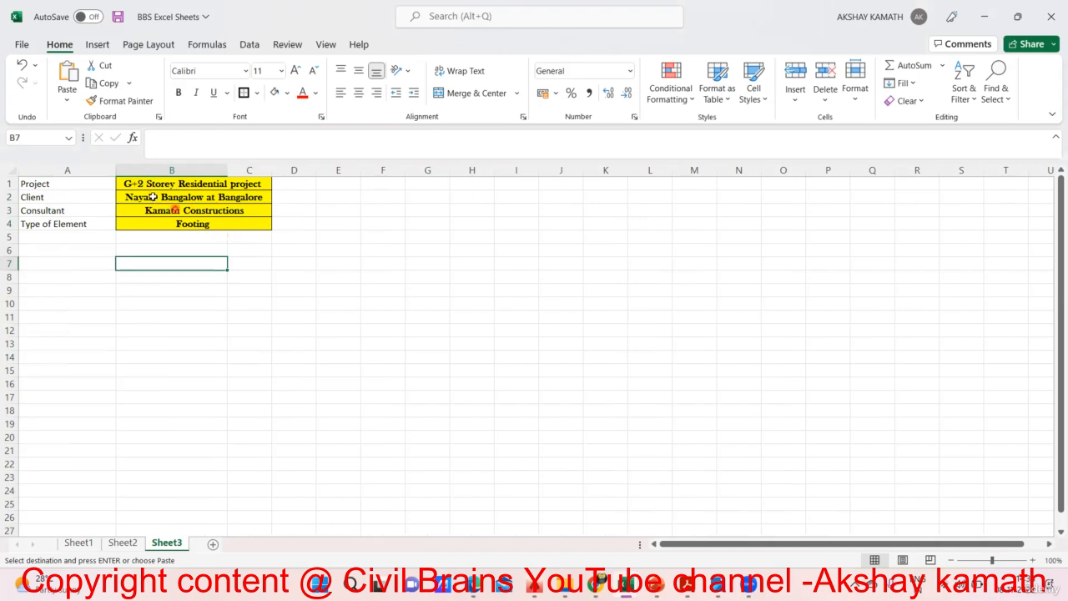
# Step: Remove the fill color and the borders from the pasted cells B1:C4 in Sheet3
pyautogui.moveTo(150, 184); pyautogui.dragTo(157, 222)
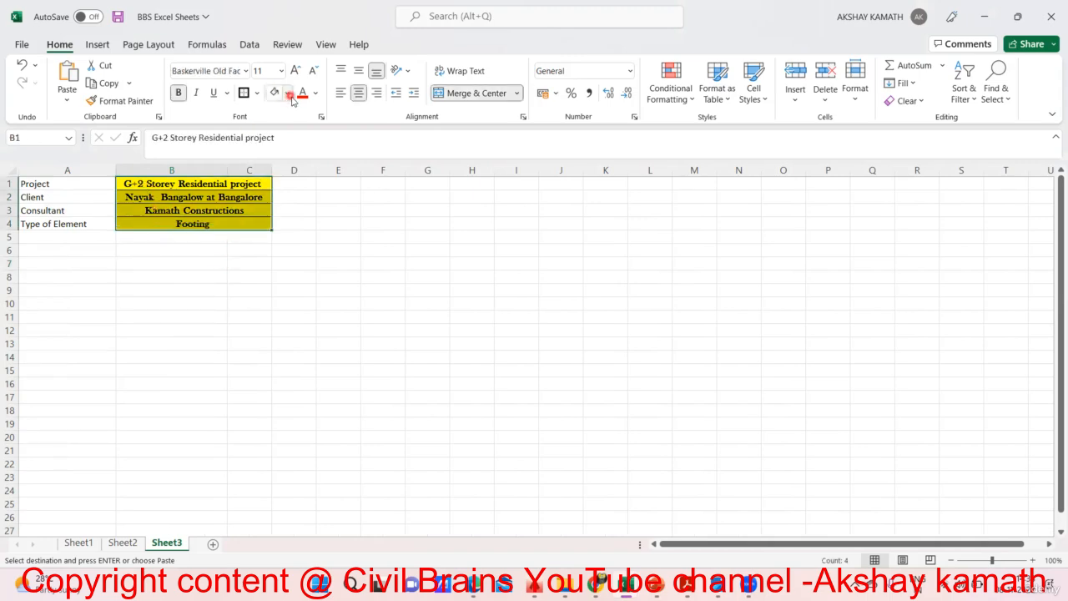
pyautogui.click(286, 92)
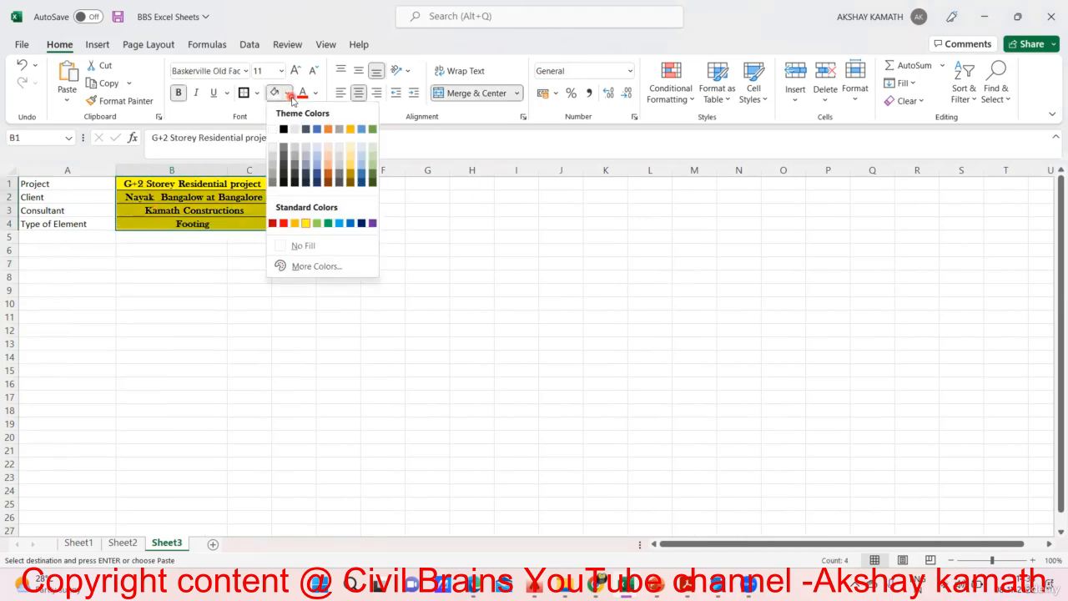
pyautogui.click(304, 245)
pyautogui.click(256, 93)
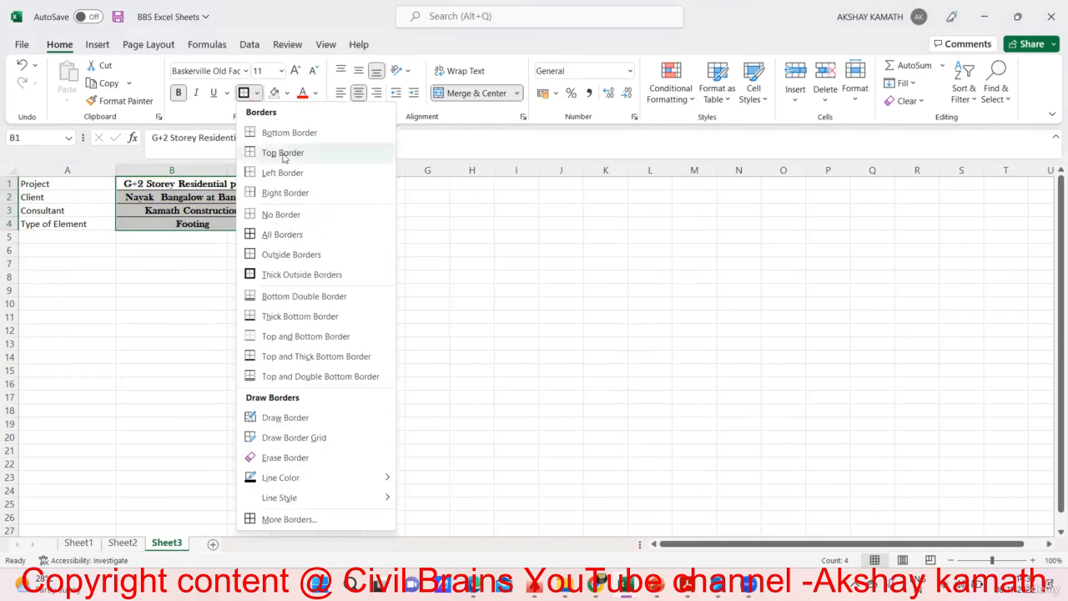
pyautogui.click(324, 266)
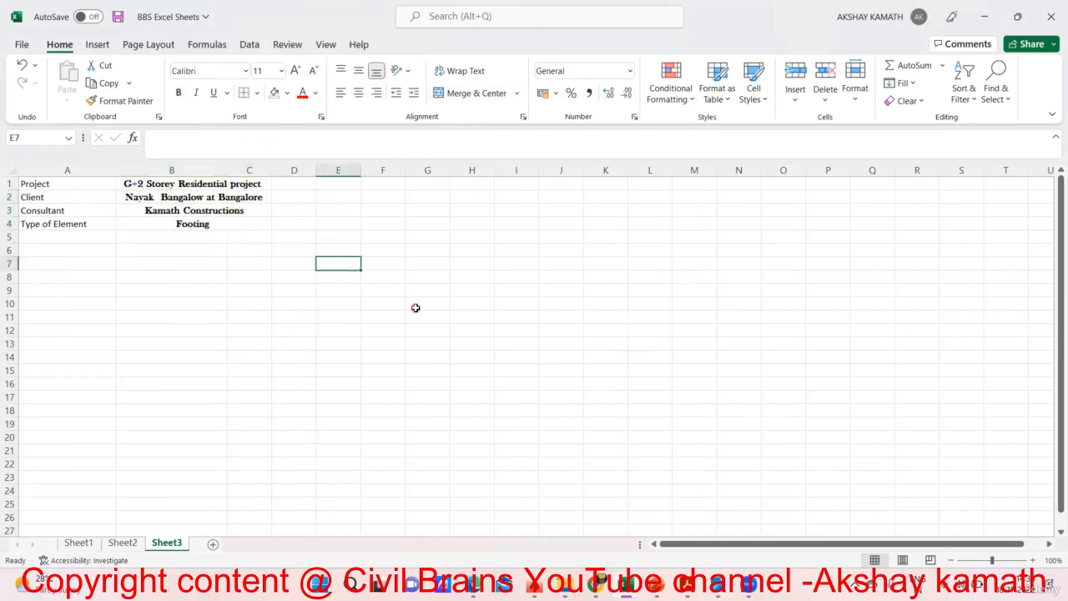
pyautogui.click(408, 300)
# Step: Check the drawing details header in Sheet2 and enter the label "BBS Revision" in cell G2 of Sheet3
pyautogui.click(123, 544)
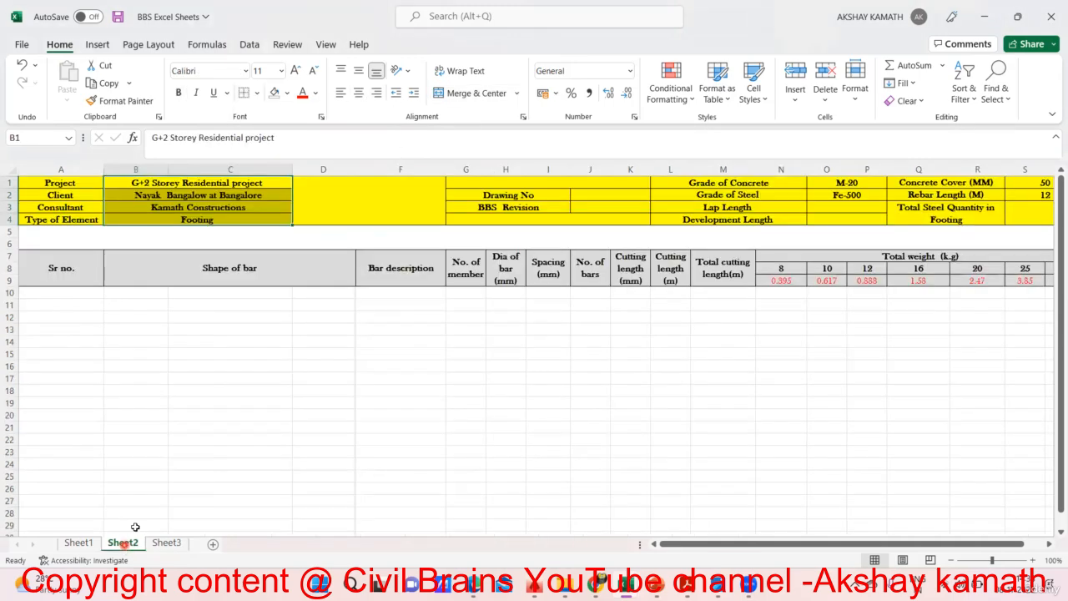
pyautogui.click(297, 379)
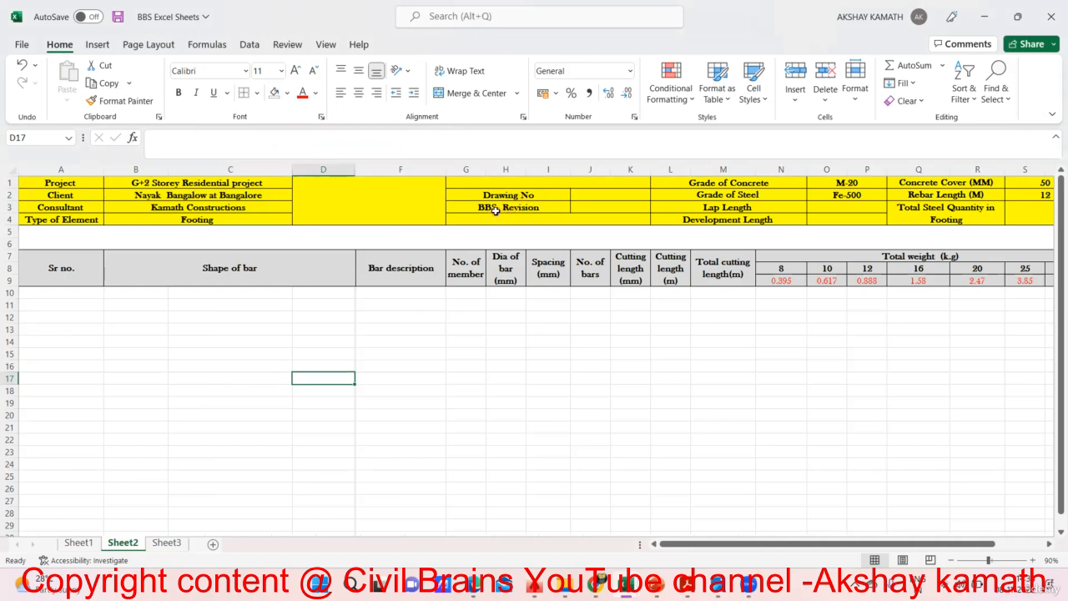
pyautogui.click(167, 545)
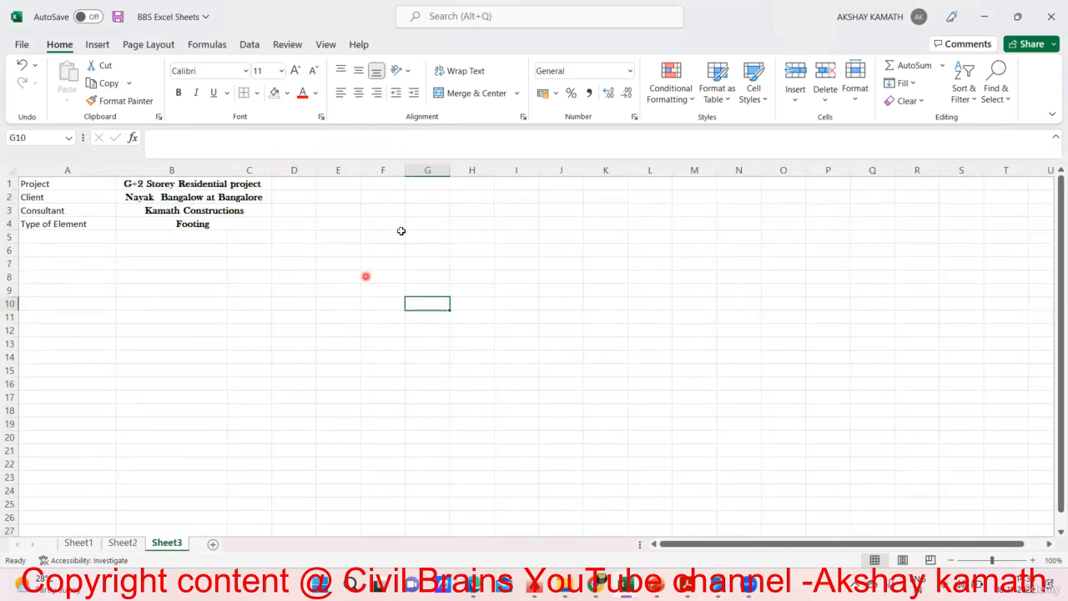
pyautogui.click(430, 196)
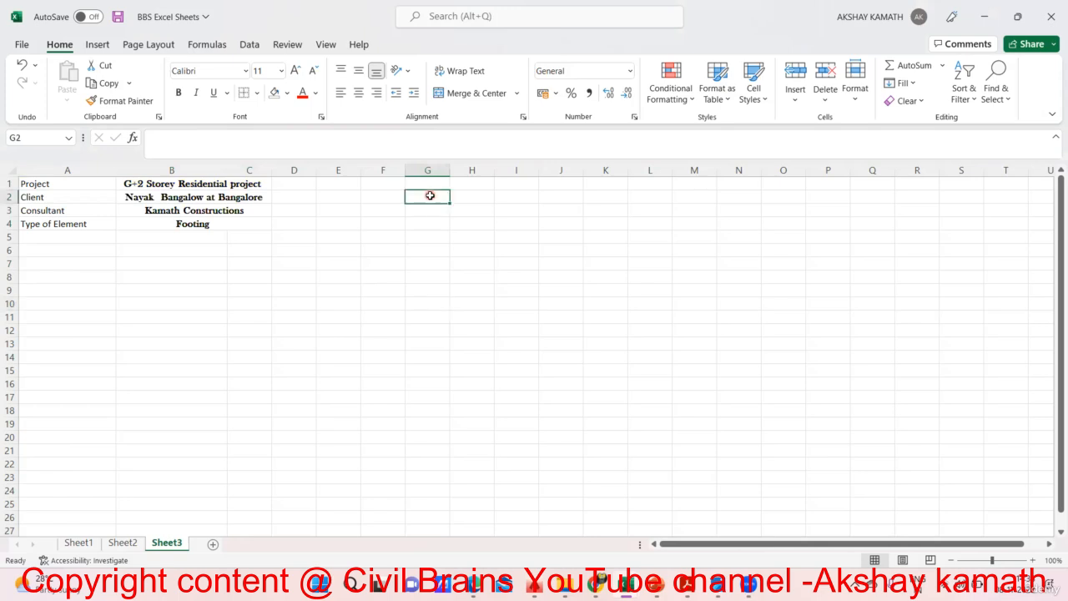
pyautogui.write('BBS Revisio')
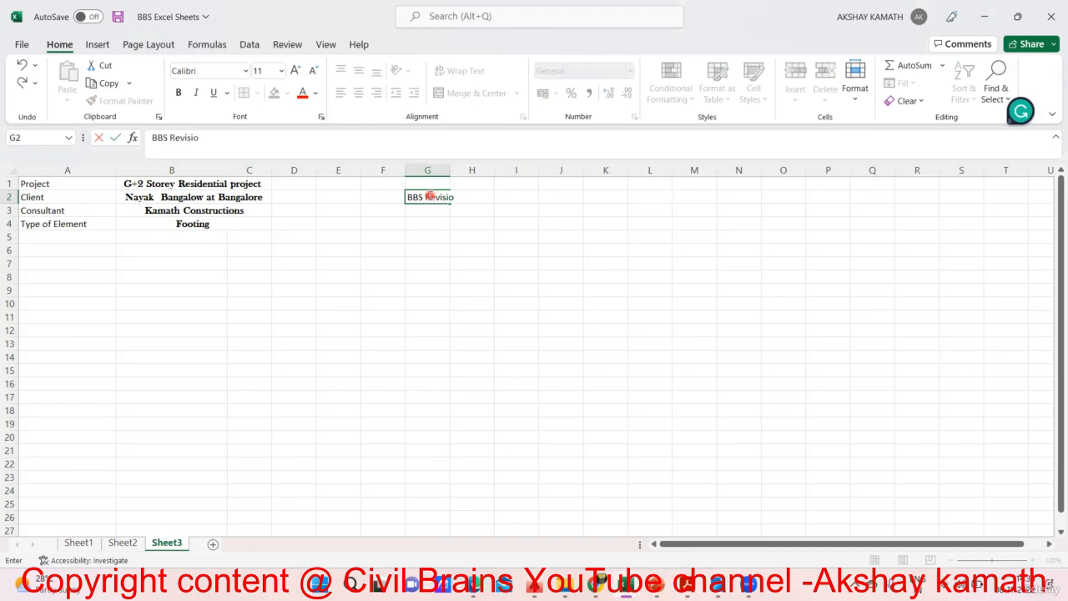
pyautogui.write('n')
pyautogui.click(506, 271)
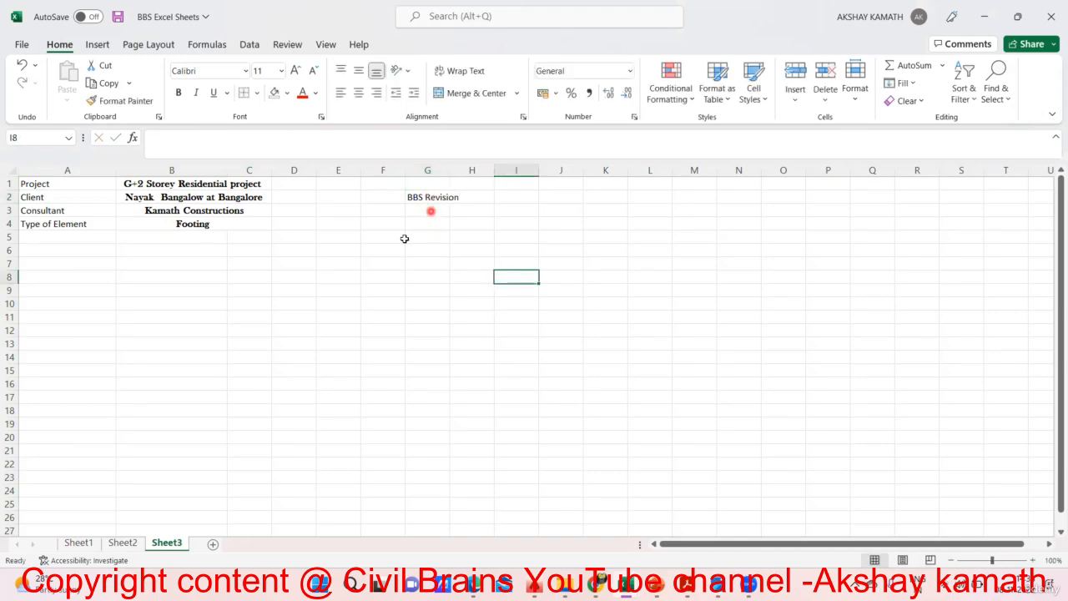
# Step: Enter the label "Drawing NO" in cell G1 of Sheet3, above BBS Revision, after checking Sheet2
pyautogui.click(127, 542)
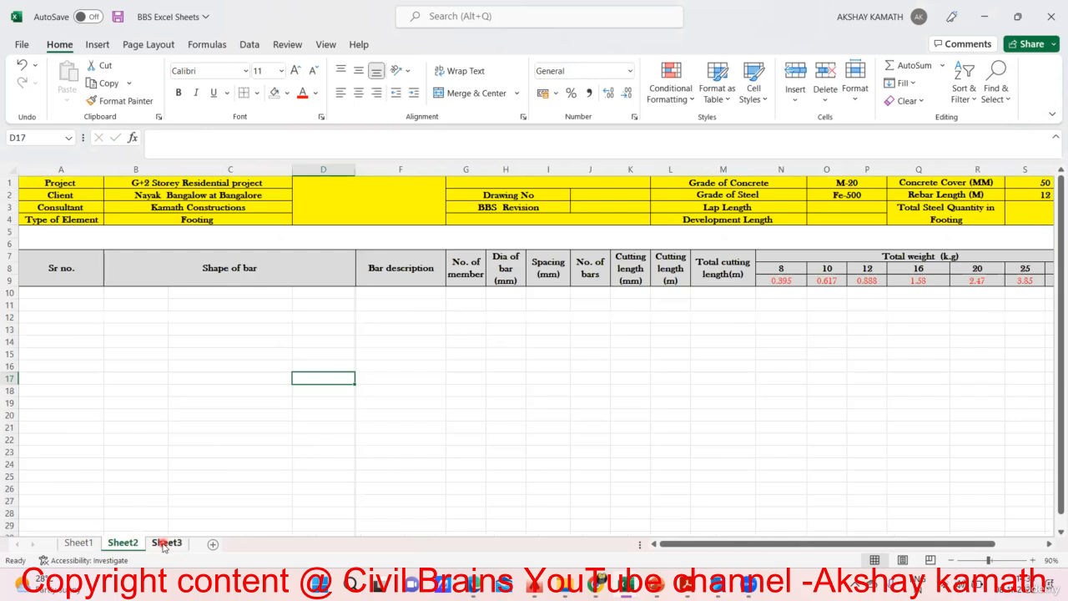
pyautogui.click(164, 543)
pyautogui.click(433, 185)
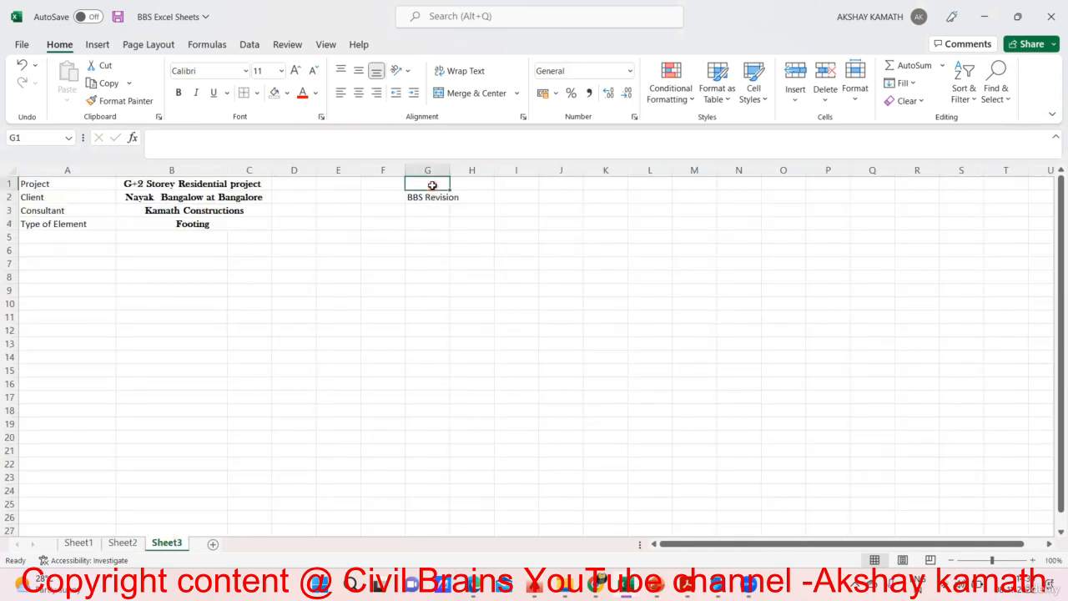
pyautogui.write('Drawi')
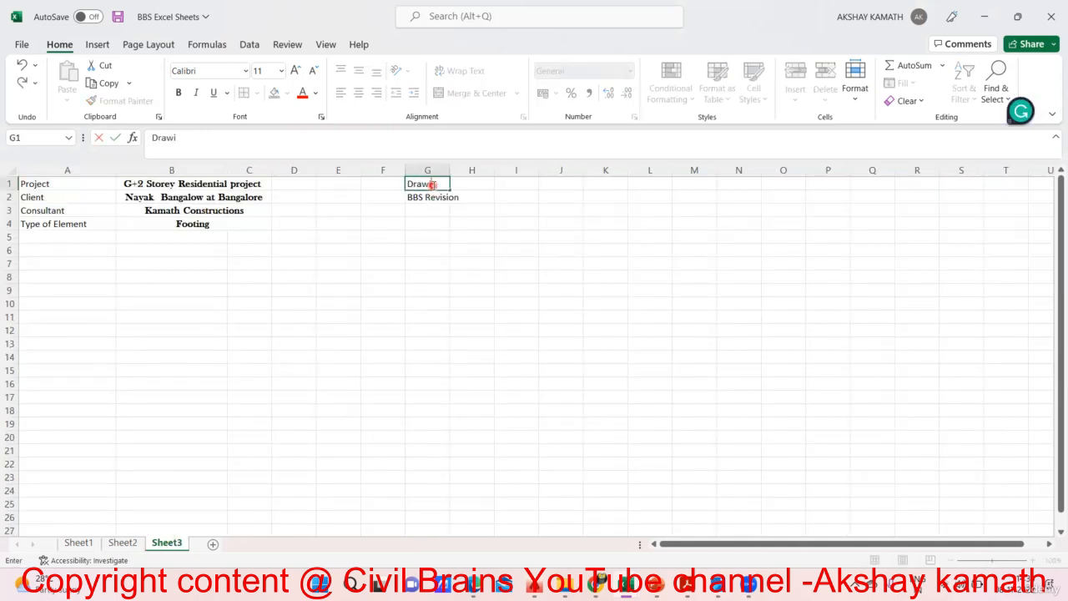
pyautogui.write('ng NO')
pyautogui.click(513, 253)
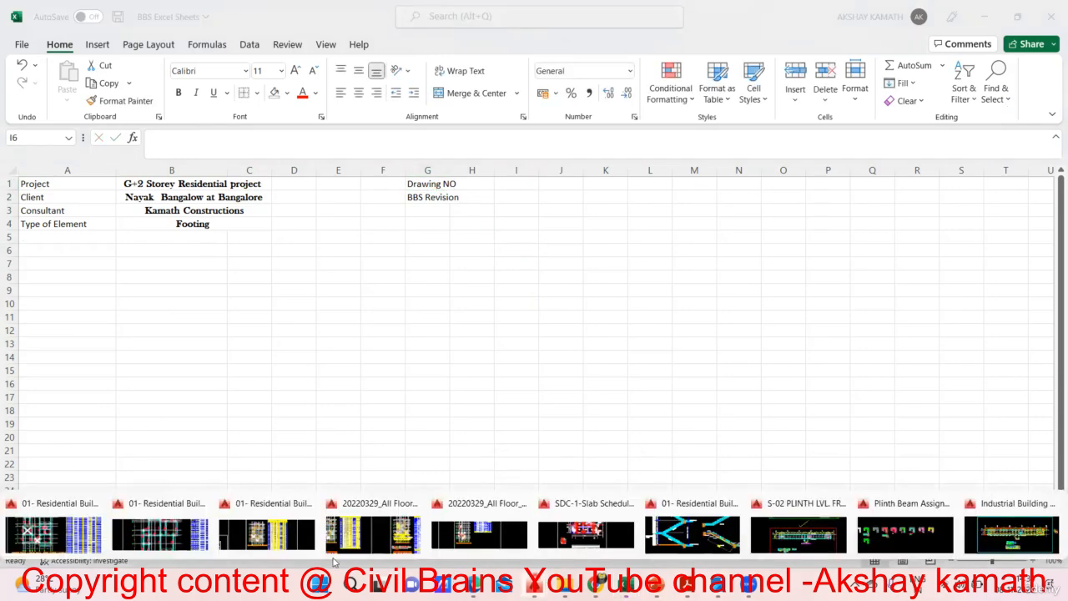
# Step: Switch to the AutoCAD drawing 01- Residential Building (2) (1) and examine the foundation layout, footing details and column schedule
pyautogui.click(188, 534)
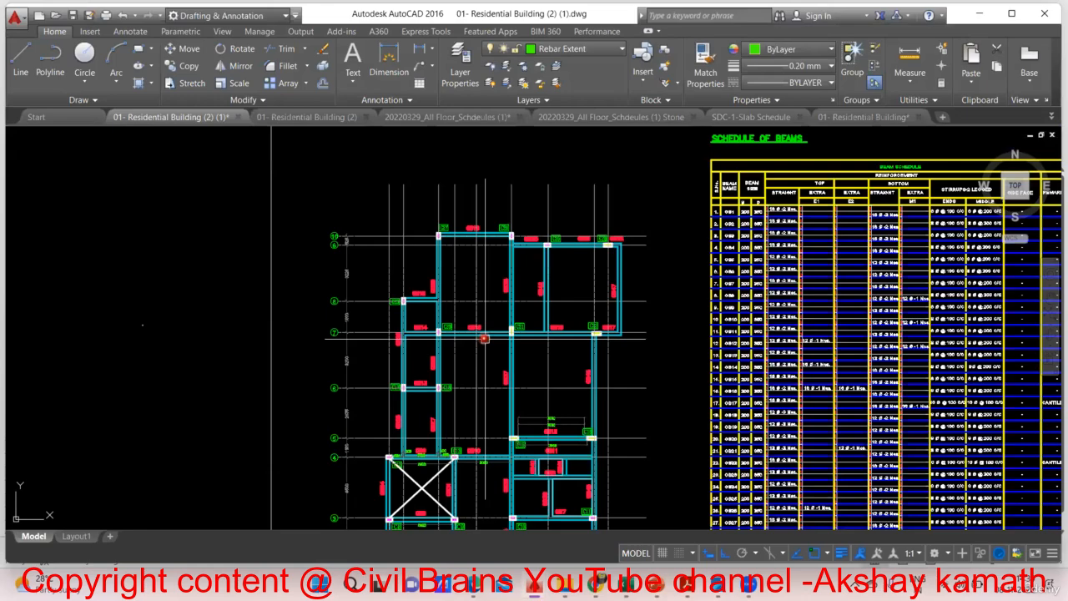
pyautogui.scroll(-5, 485, 339)
pyautogui.moveTo(395, 369); pyautogui.dragTo(903, 291)
pyautogui.moveTo(405, 345); pyautogui.dragTo(959, 372)
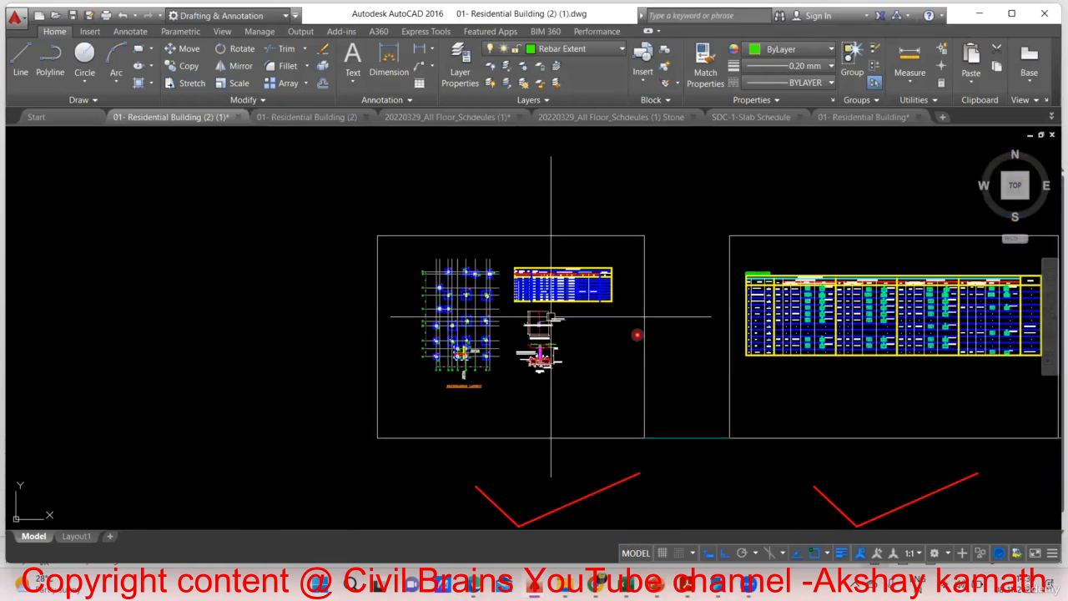
pyautogui.scroll(2, 395, 359)
pyautogui.moveTo(687, 342); pyautogui.dragTo(573, 411)
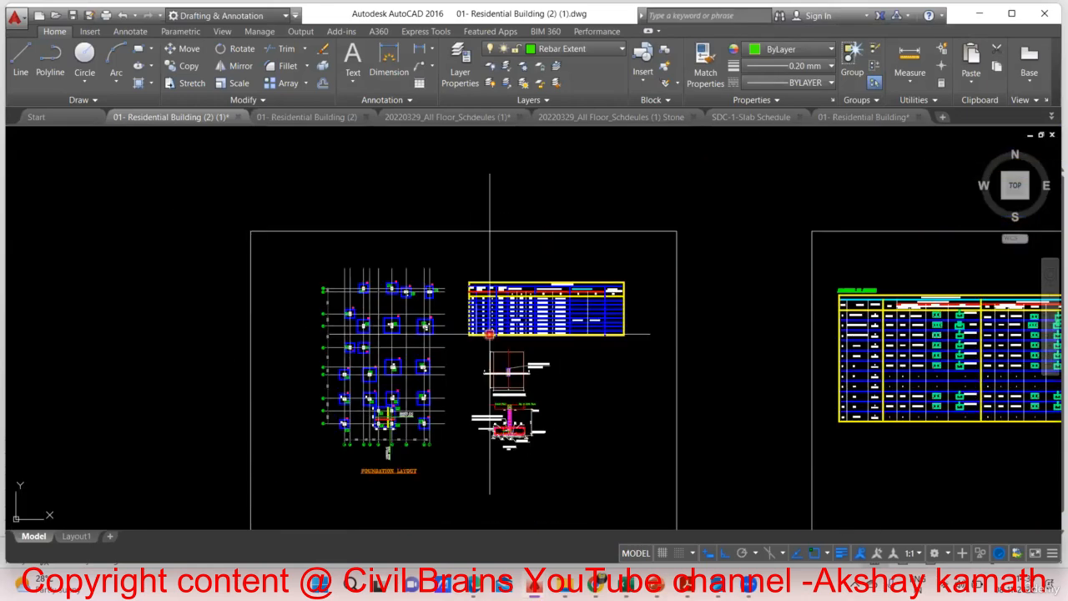
pyautogui.scroll(2, 497, 359)
pyautogui.moveTo(501, 371); pyautogui.dragTo(494, 307)
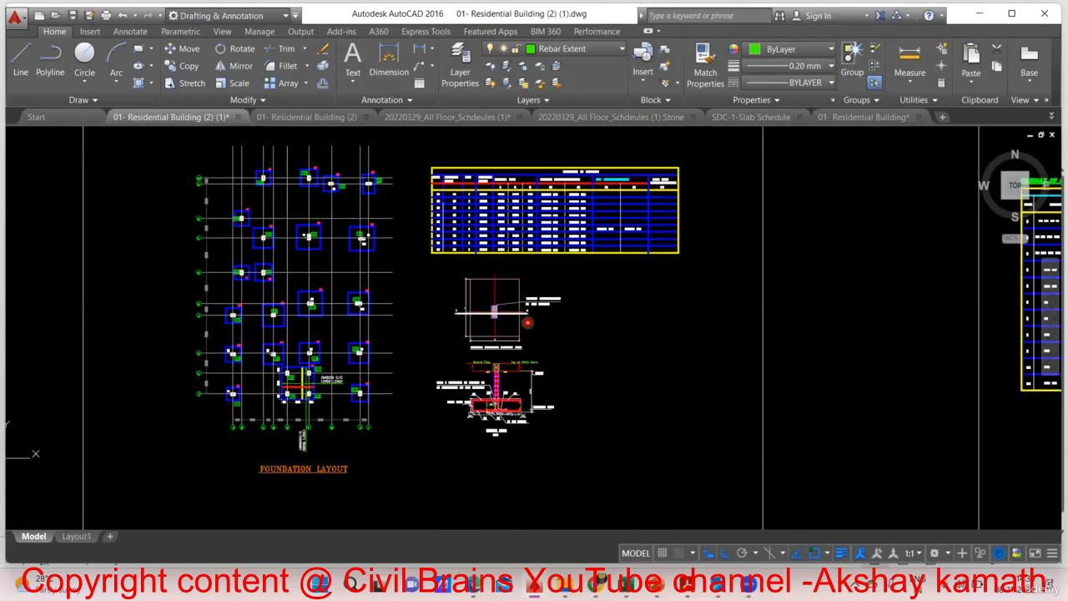
pyautogui.scroll(2, 308, 392)
pyautogui.moveTo(429, 364)
pyautogui.mouseDown()
pyautogui.moveTo(403, 410)
pyautogui.moveTo(268, 543)
pyautogui.mouseUp()
pyautogui.moveTo(452, 427); pyautogui.dragTo(197, 411)
pyautogui.moveTo(751, 368); pyautogui.dragTo(282, 353)
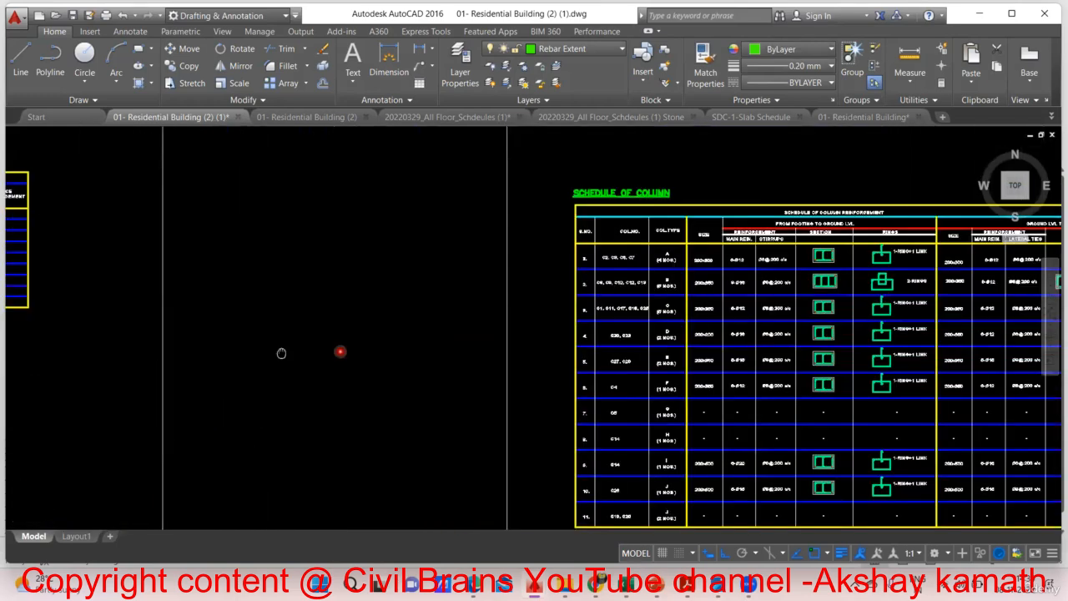
pyautogui.moveTo(641, 388)
pyautogui.mouseDown()
pyautogui.moveTo(171, 323)
pyautogui.moveTo(93, 343)
pyautogui.mouseUp()
pyautogui.scroll(-1, 214, 346)
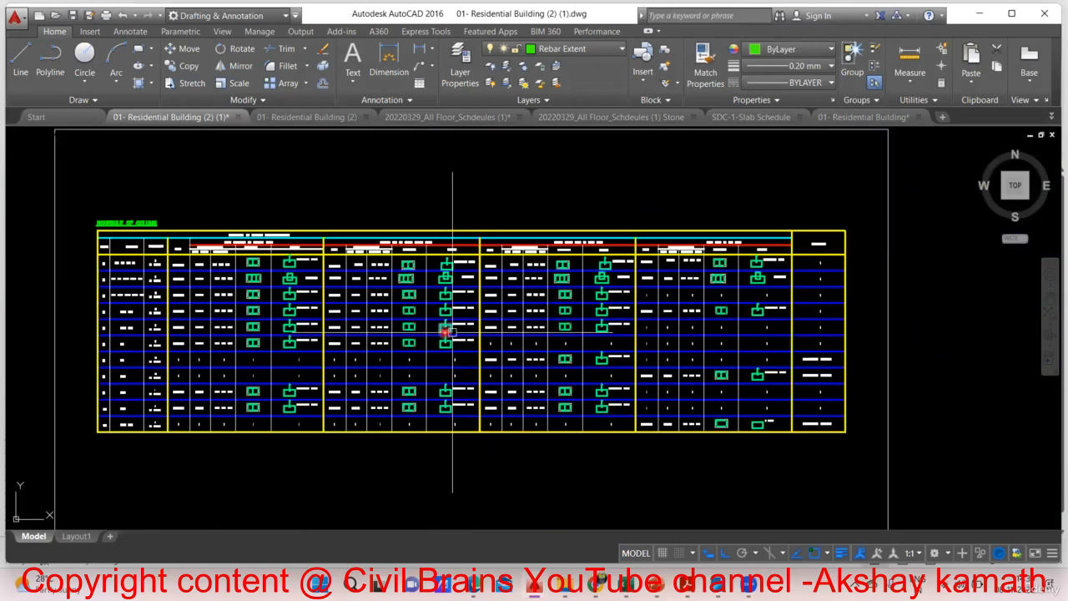
# Step: Examine the staircase detailing, the slab detailing and the ground floor plinth beam layout with its beam schedule
pyautogui.scroll(-5, 453, 332)
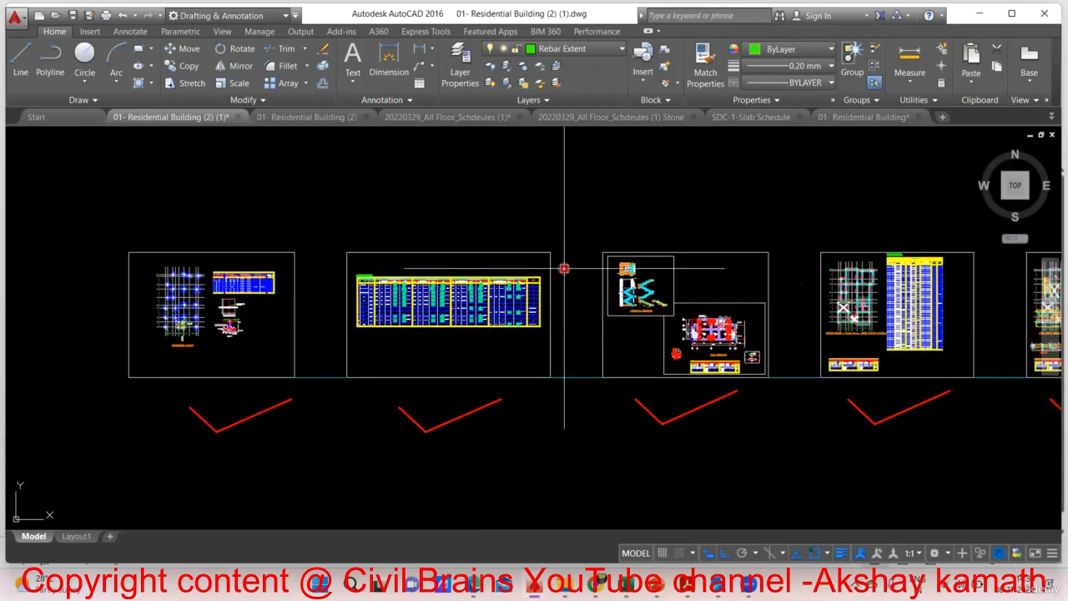
pyautogui.moveTo(716, 317); pyautogui.dragTo(501, 309)
pyautogui.scroll(1, 498, 293)
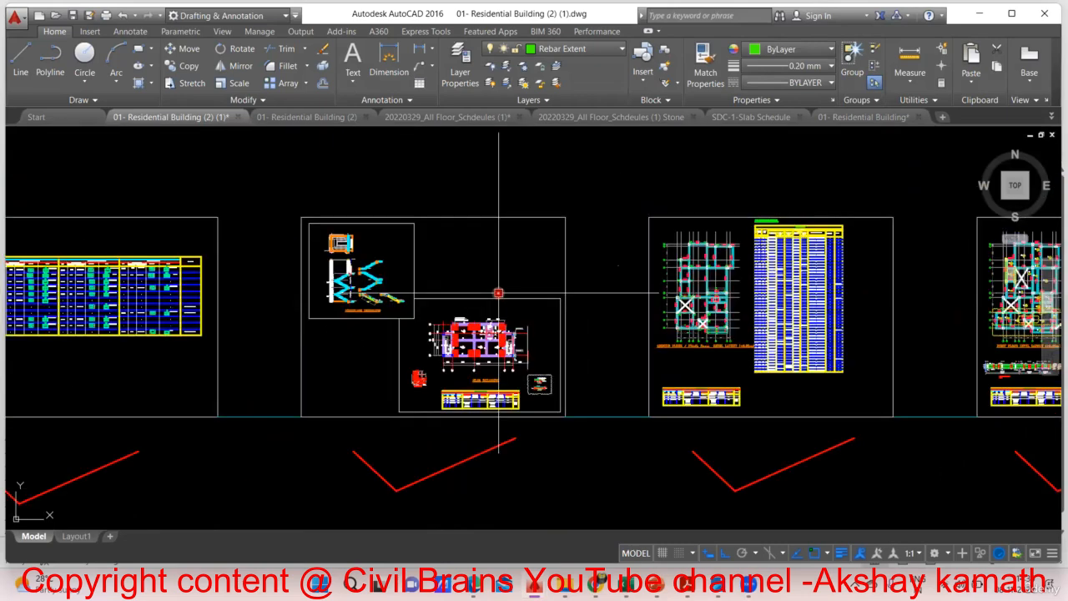
pyautogui.scroll(2, 499, 293)
pyautogui.moveTo(519, 348)
pyautogui.mouseDown()
pyautogui.moveTo(546, 356)
pyautogui.moveTo(587, 431)
pyautogui.mouseUp()
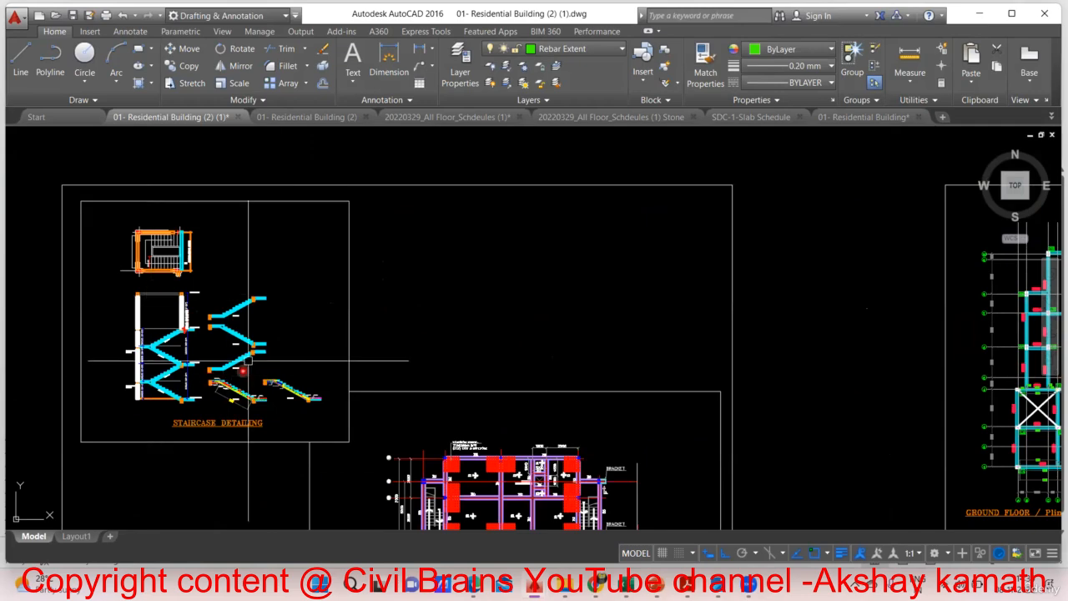
pyautogui.moveTo(555, 316); pyautogui.dragTo(54, 236)
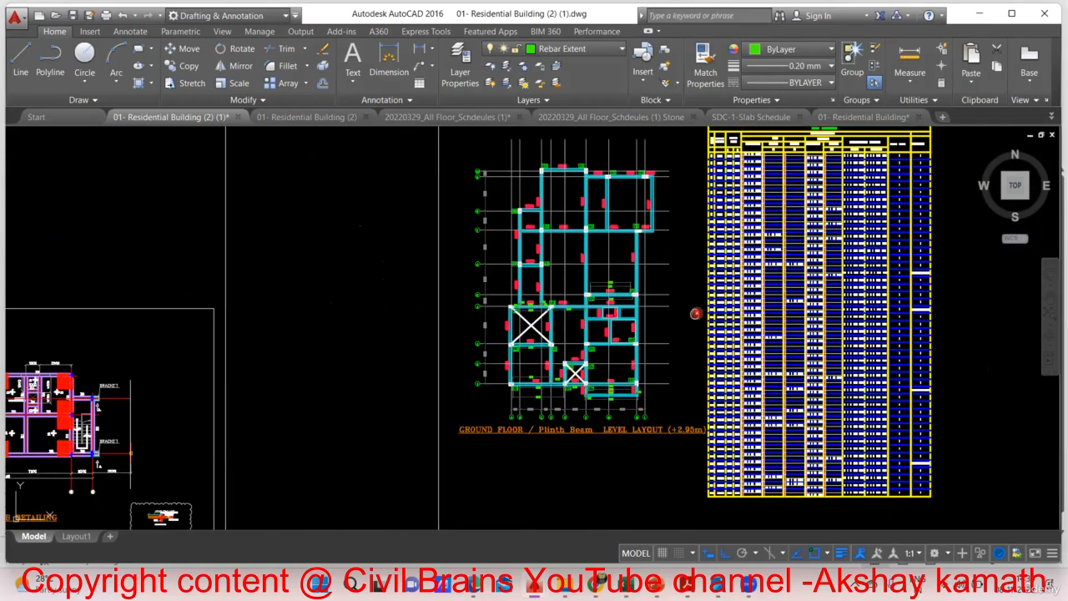
pyautogui.moveTo(693, 310); pyautogui.dragTo(573, 345)
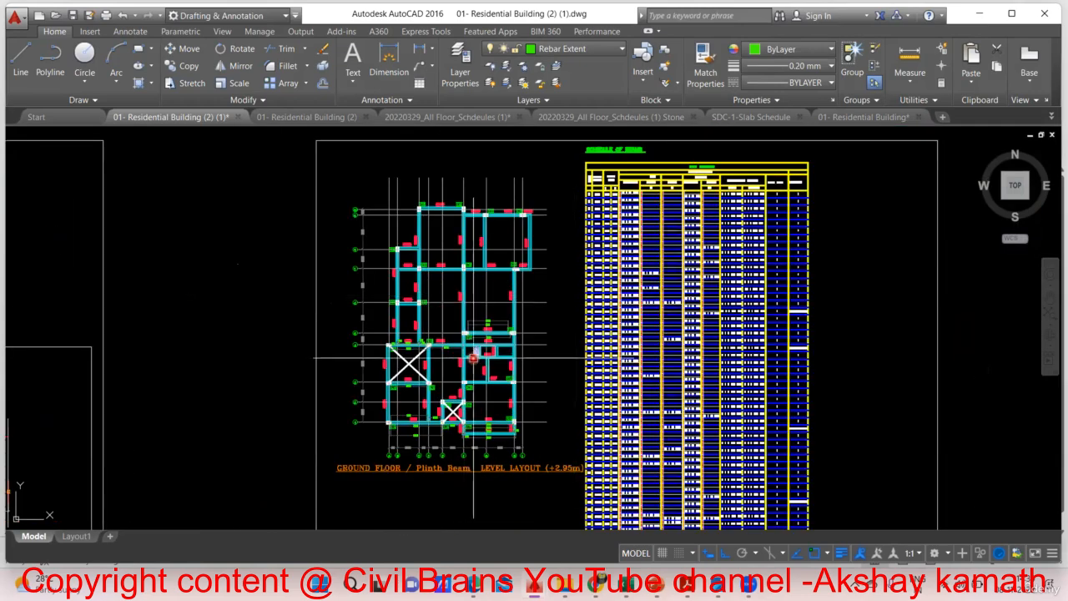
# Step: Switch back to the BBS Excel Sheets workbook and enter the label "Grade of Concrete" in cell K1 of Sheet3
pyautogui.moveTo(626, 586)
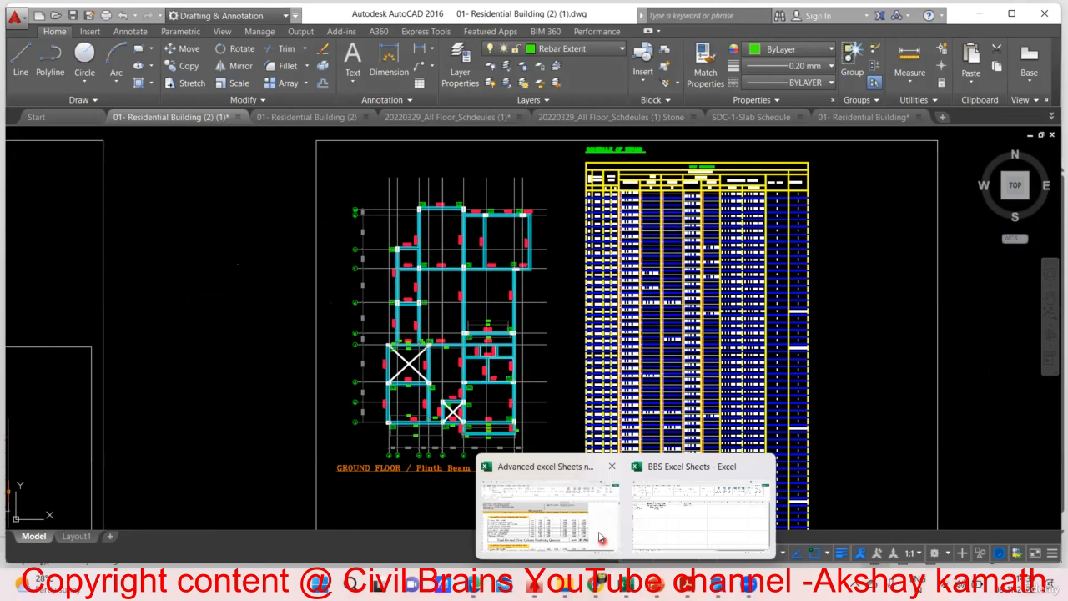
pyautogui.click(643, 531)
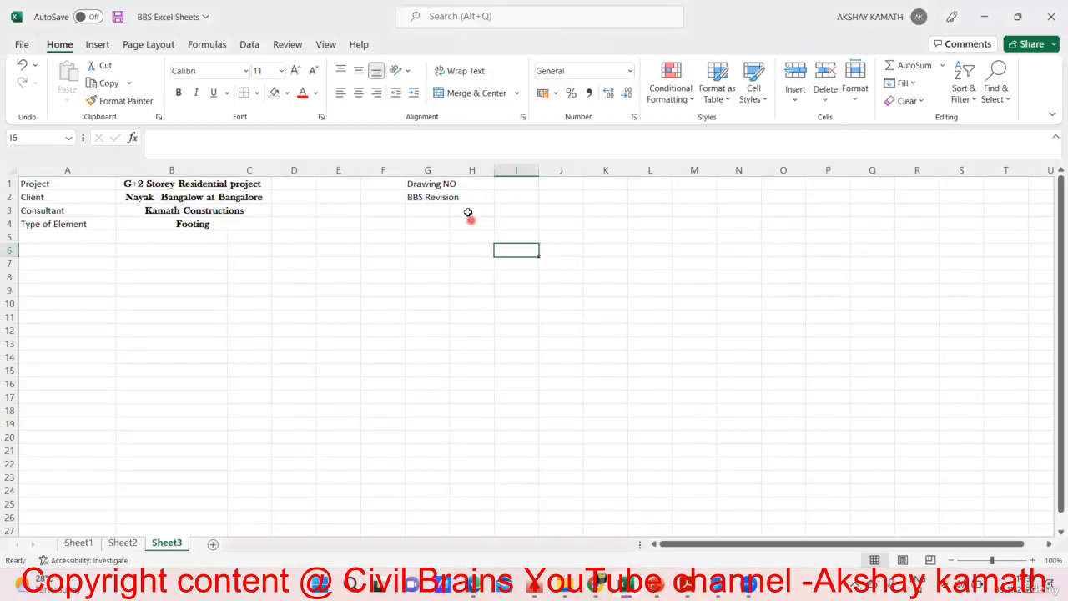
pyautogui.click(124, 544)
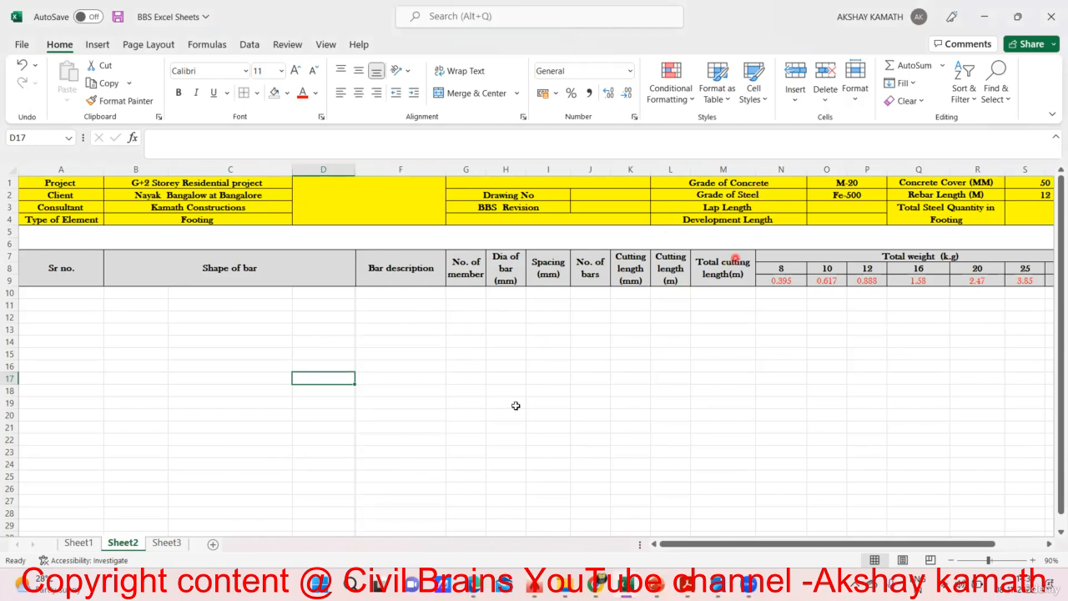
pyautogui.click(181, 547)
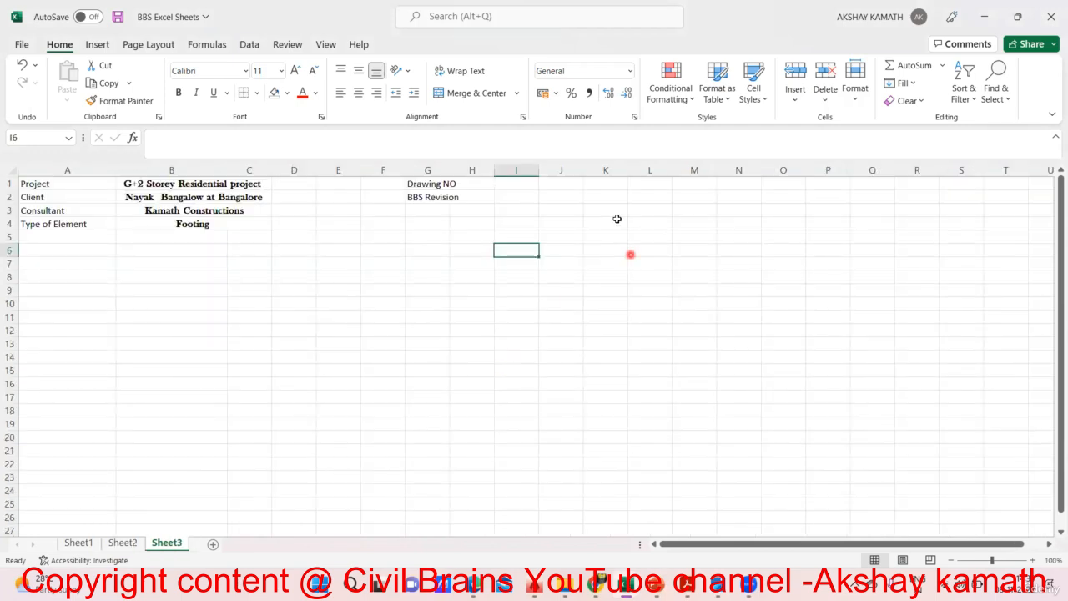
pyautogui.click(611, 183)
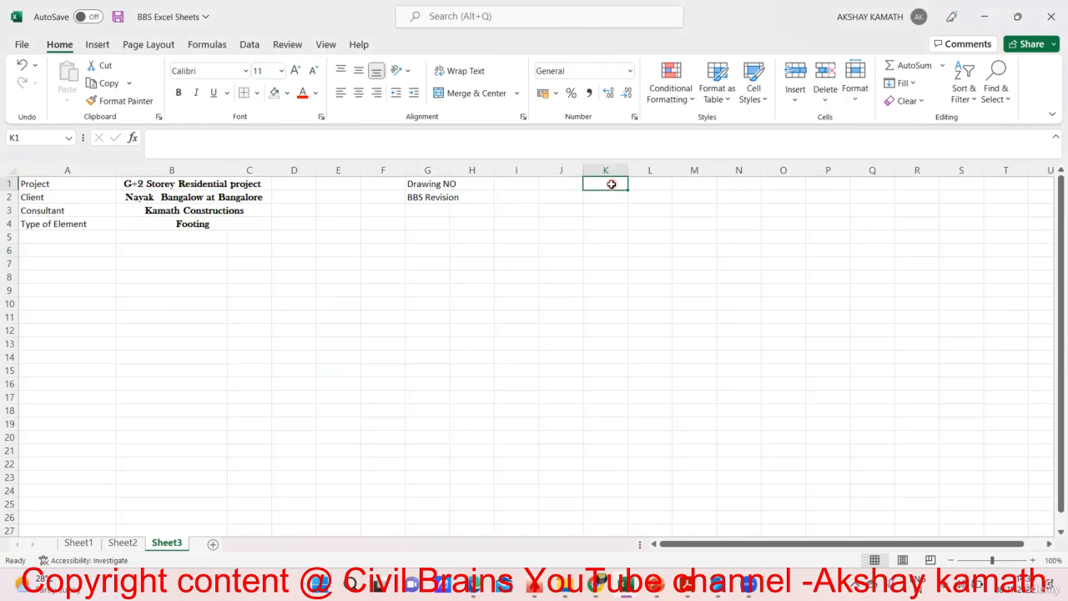
pyautogui.write('Grade of')
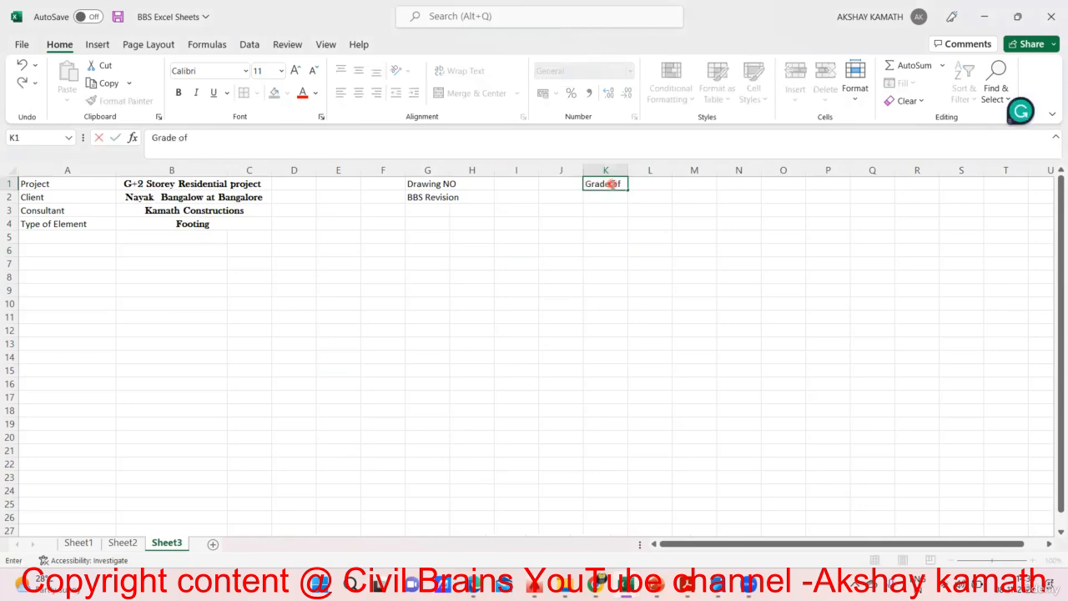
pyautogui.write(' Concrete')
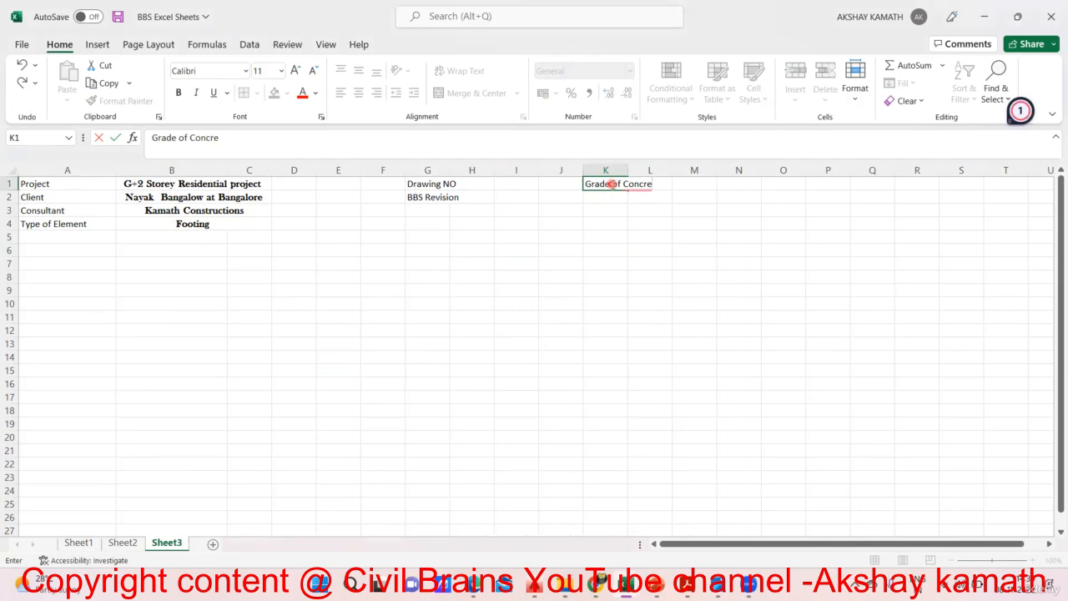
pyautogui.click(652, 235)
# Step: Enter the label "Grade of Steel" in cell K2 of Sheet3, following the header in Sheet2
pyautogui.click(126, 544)
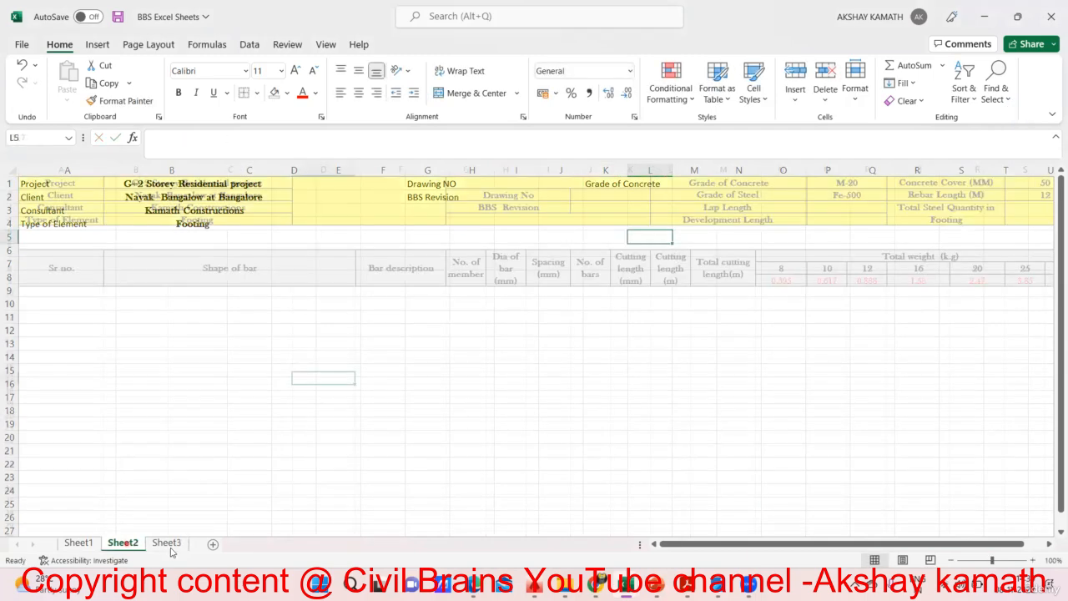
pyautogui.click(169, 543)
pyautogui.click(597, 197)
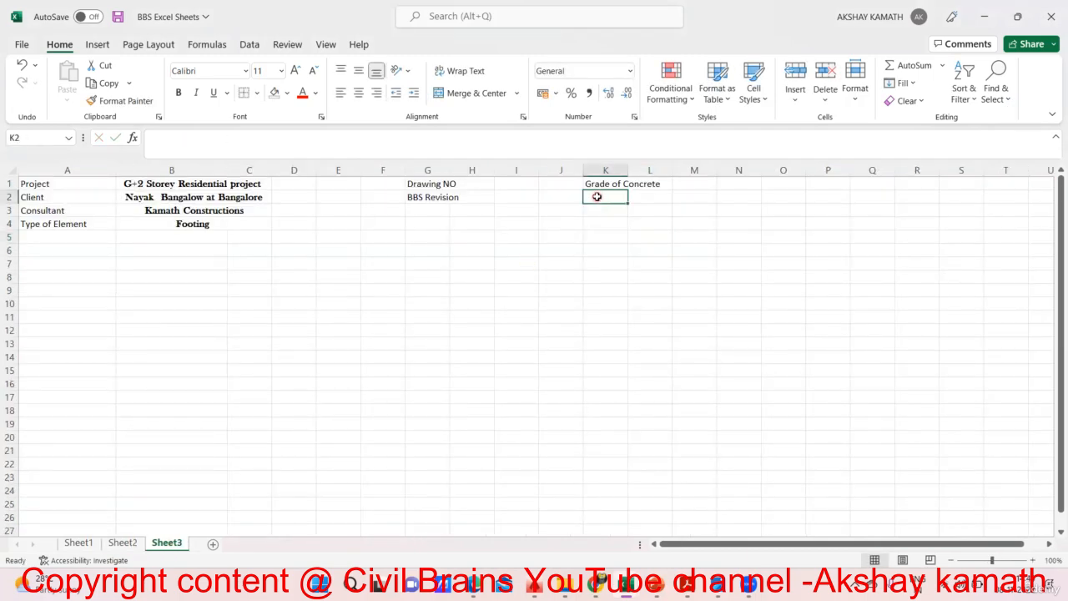
pyautogui.write('Gra')
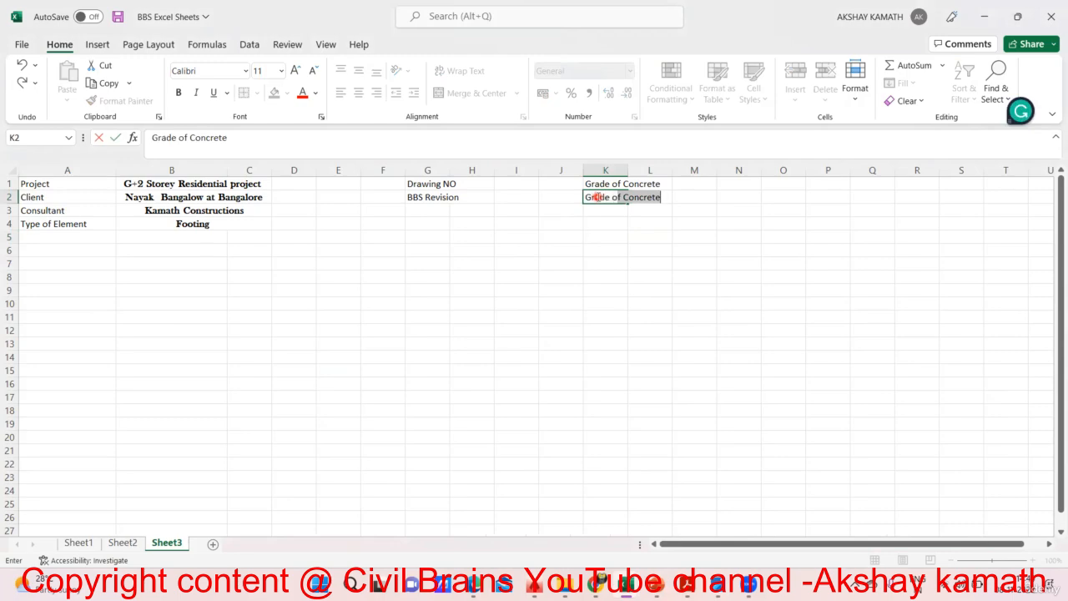
pyautogui.write('de of Ste')
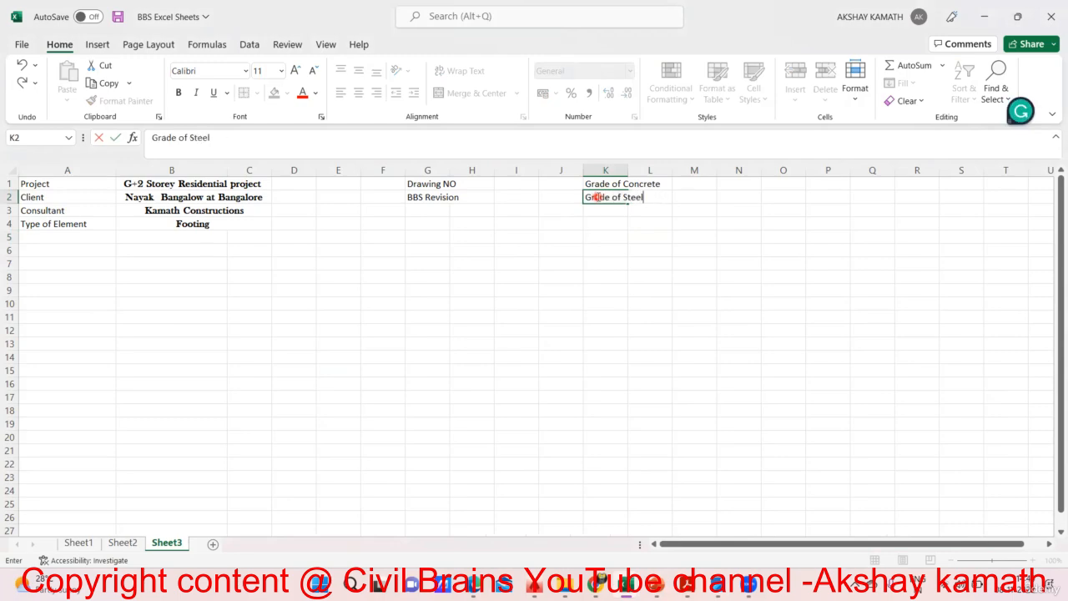
pyautogui.write('el')
pyautogui.press('Return')
# Step: Enter the label "Lap Length" in cell K3 of Sheet3, following the header in Sheet2
pyautogui.click(122, 544)
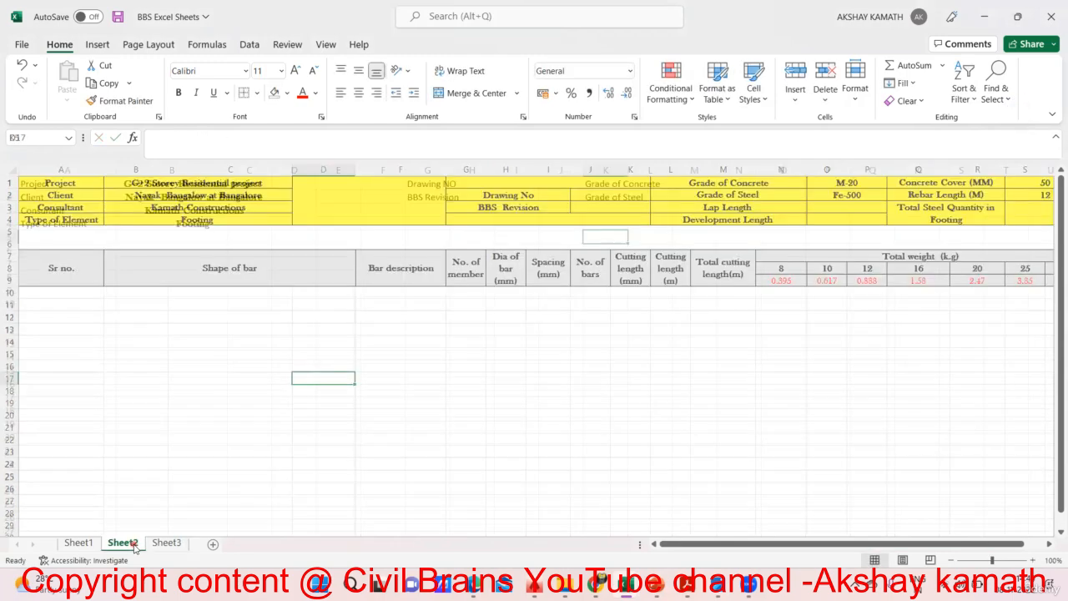
pyautogui.click(170, 543)
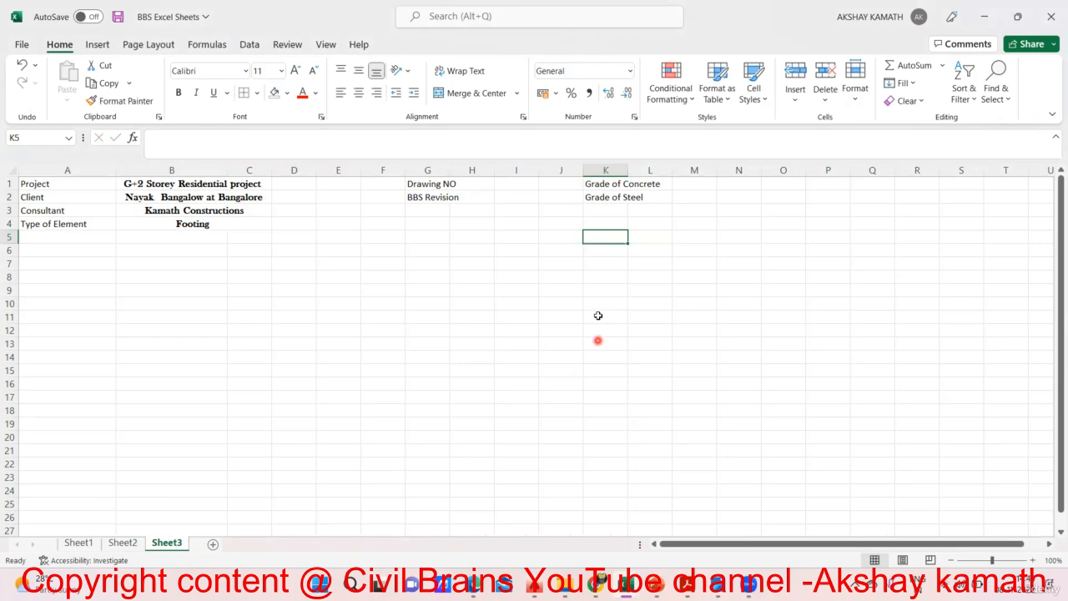
pyautogui.doubleClick(612, 212)
pyautogui.write('L')
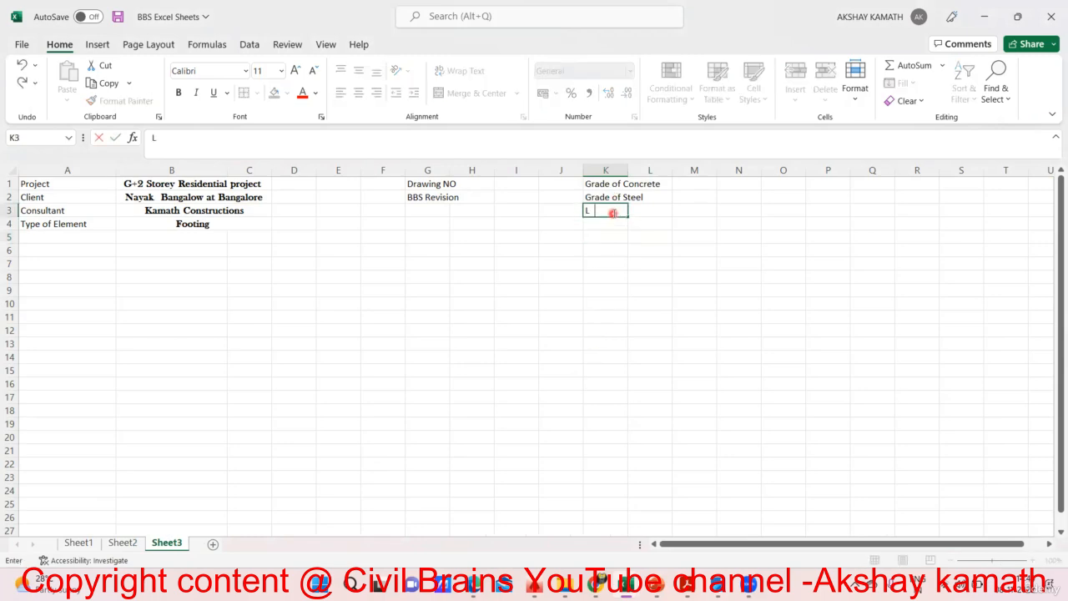
pyautogui.write('ap Lengt')
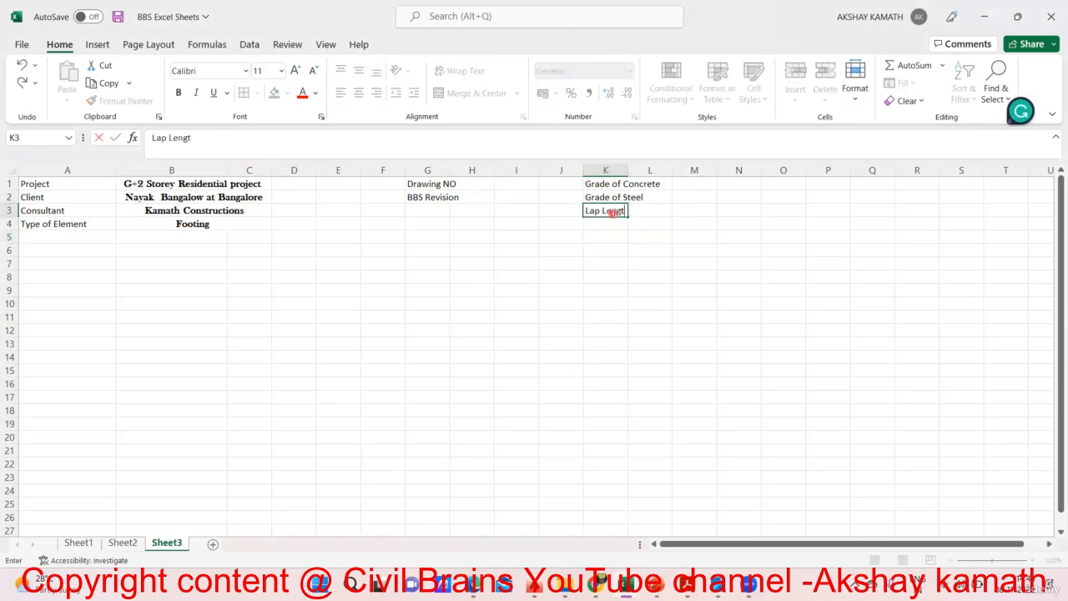
pyautogui.write('h')
pyautogui.click(669, 266)
# Step: Enter the label "Development Length" in cell K4, directly below the lap length label
pyautogui.click(609, 223)
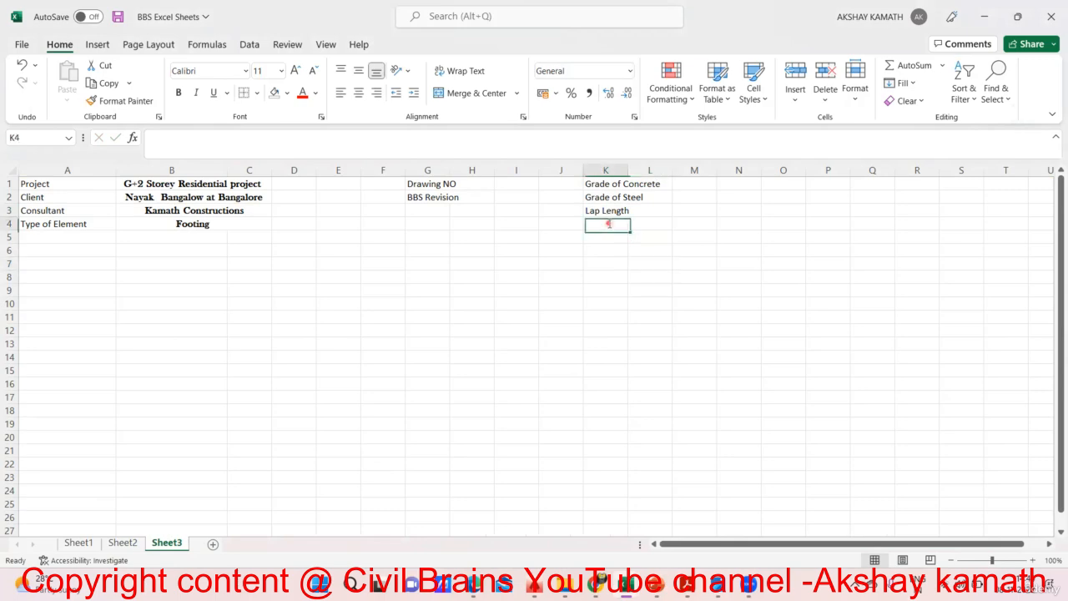
pyautogui.write('D')
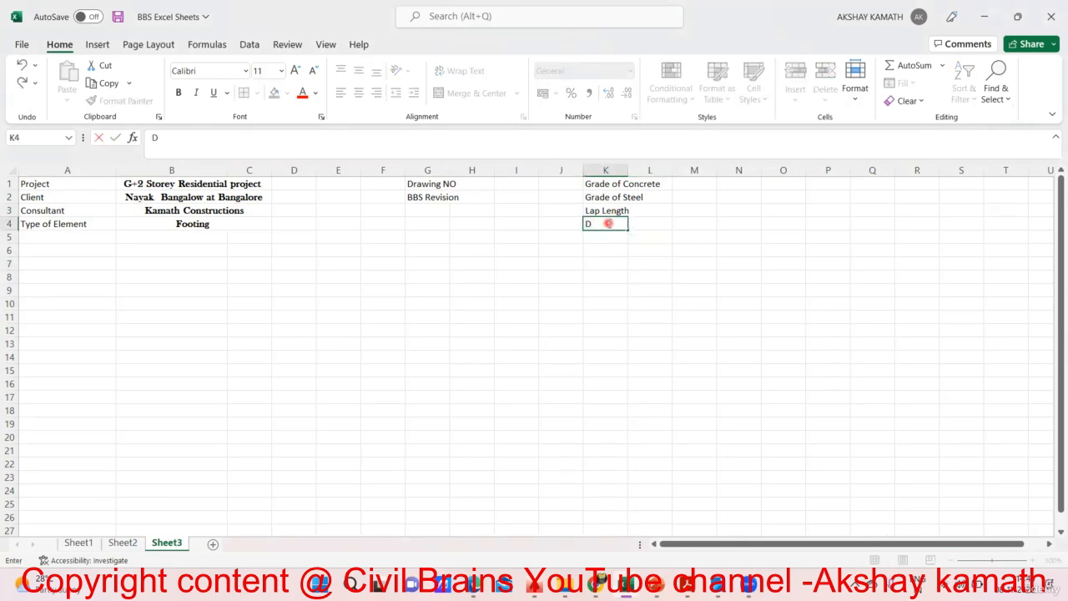
pyautogui.write('evelopment Length')
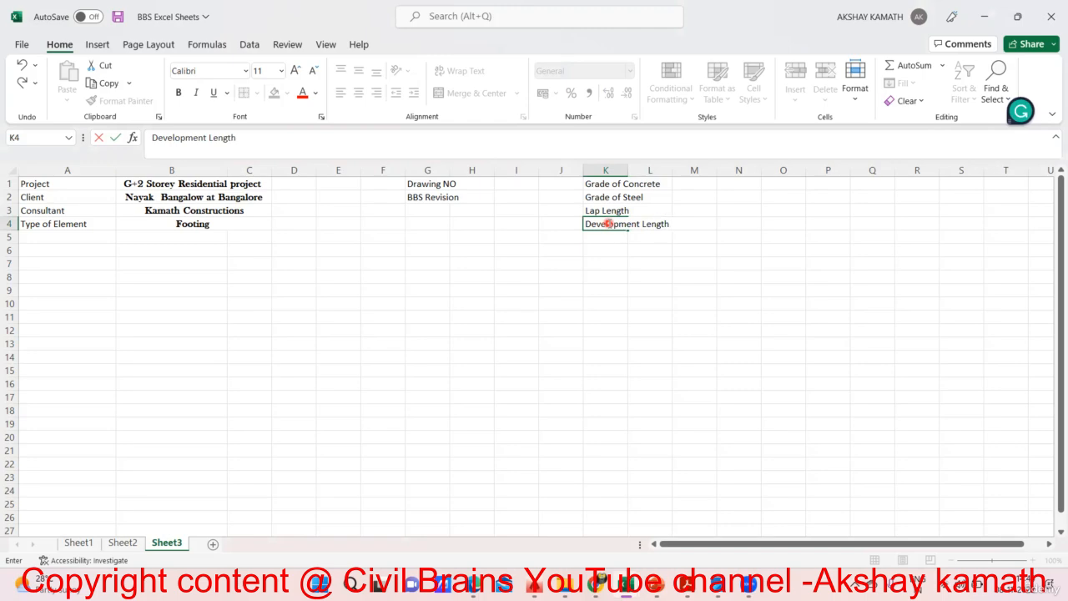
pyautogui.click(593, 290)
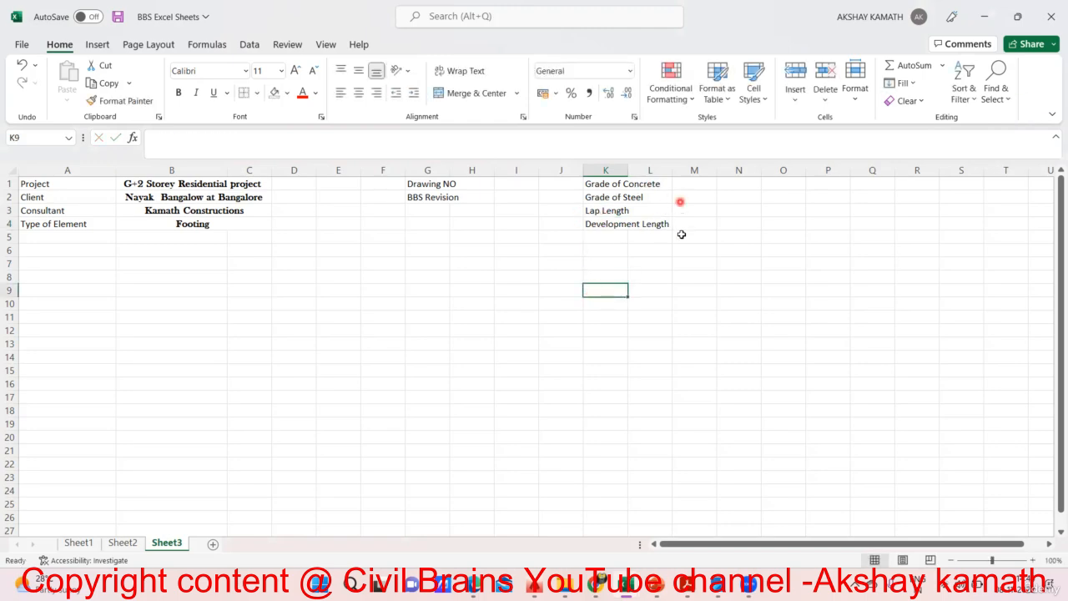
# Step: Check the grades in Sheet2 and enter M-20 in cell M1 and Fe-500 in cell M2 of Sheet3
pyautogui.click(121, 543)
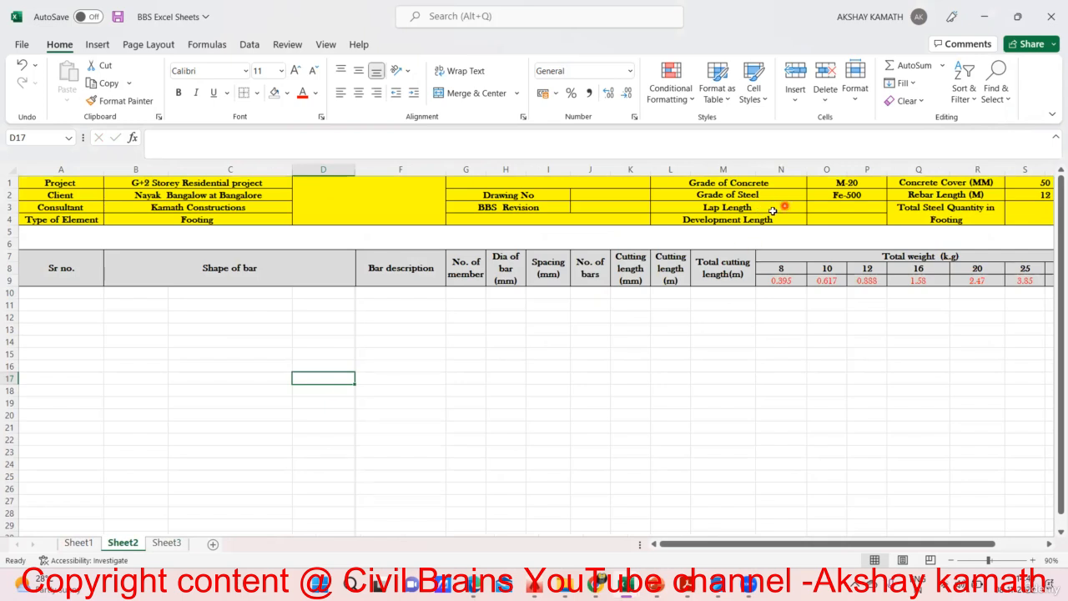
pyautogui.click(163, 544)
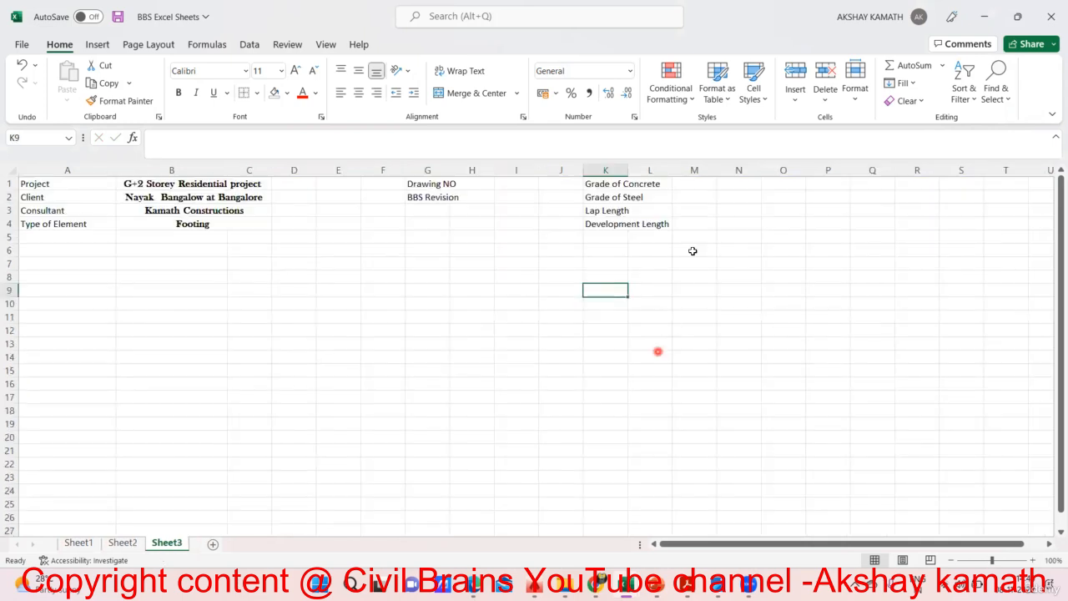
pyautogui.doubleClick(702, 183)
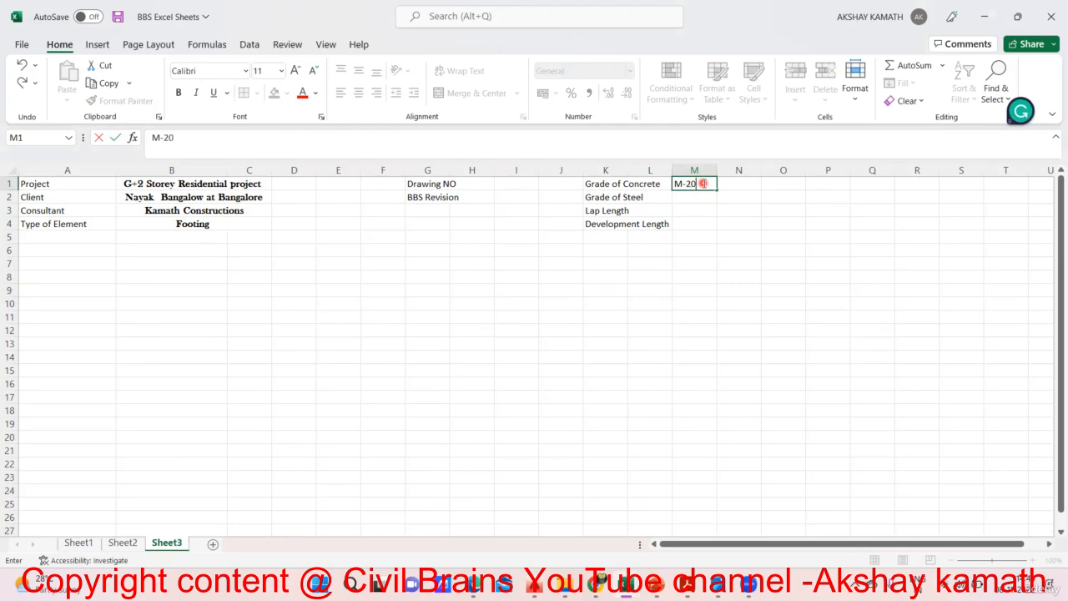
pyautogui.write('M-20')
pyautogui.click(728, 244)
pyautogui.click(701, 194)
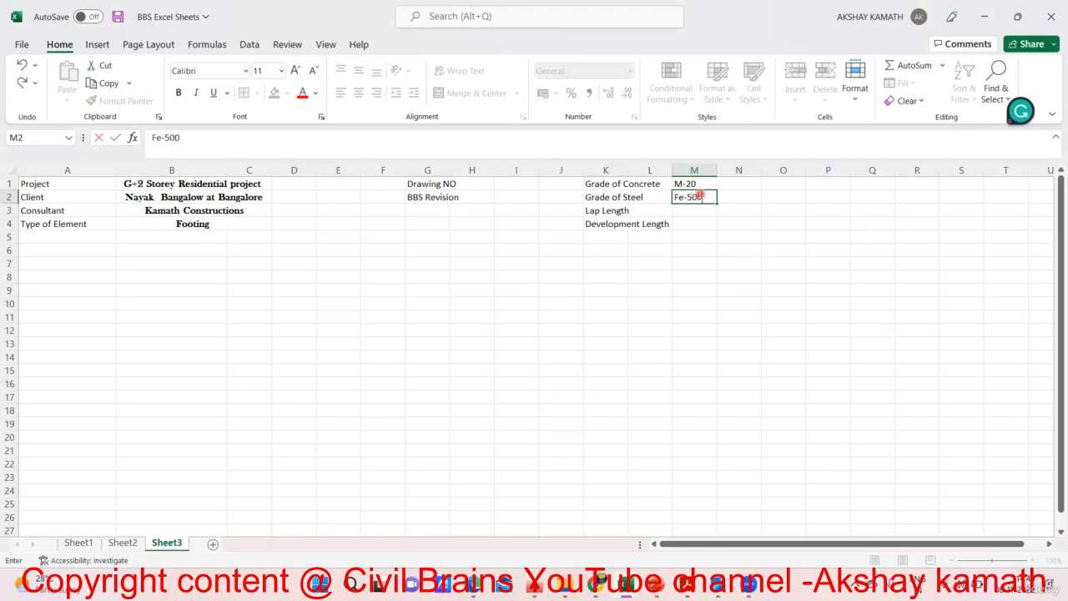
pyautogui.click(733, 260)
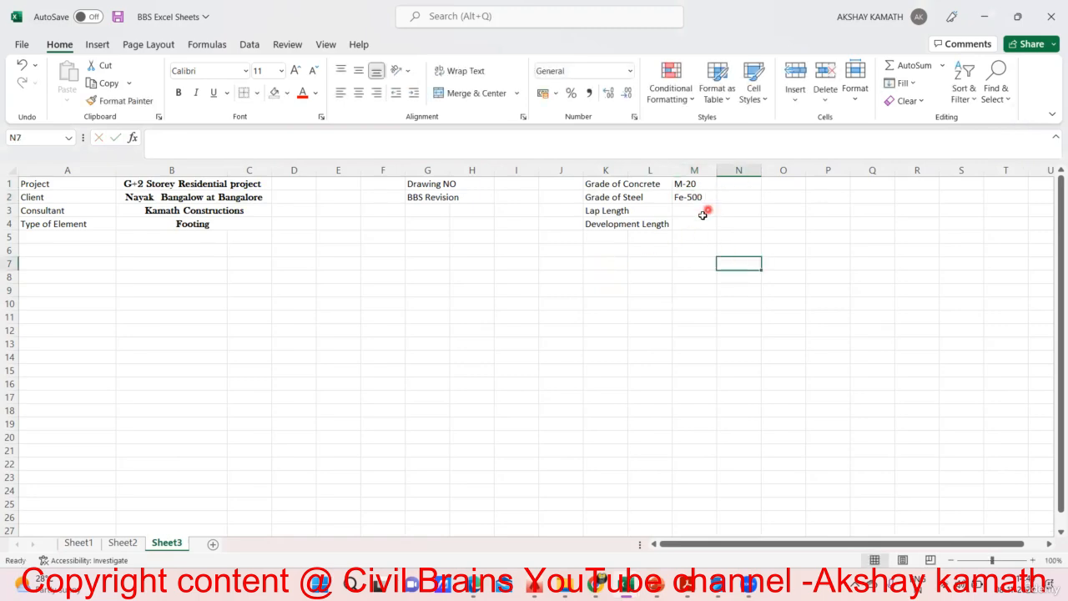
# Step: Consult the Sheet2 header and enter the label "Concrete Cover" in cell O1 of Sheet3, correcting its spelling
pyautogui.click(123, 543)
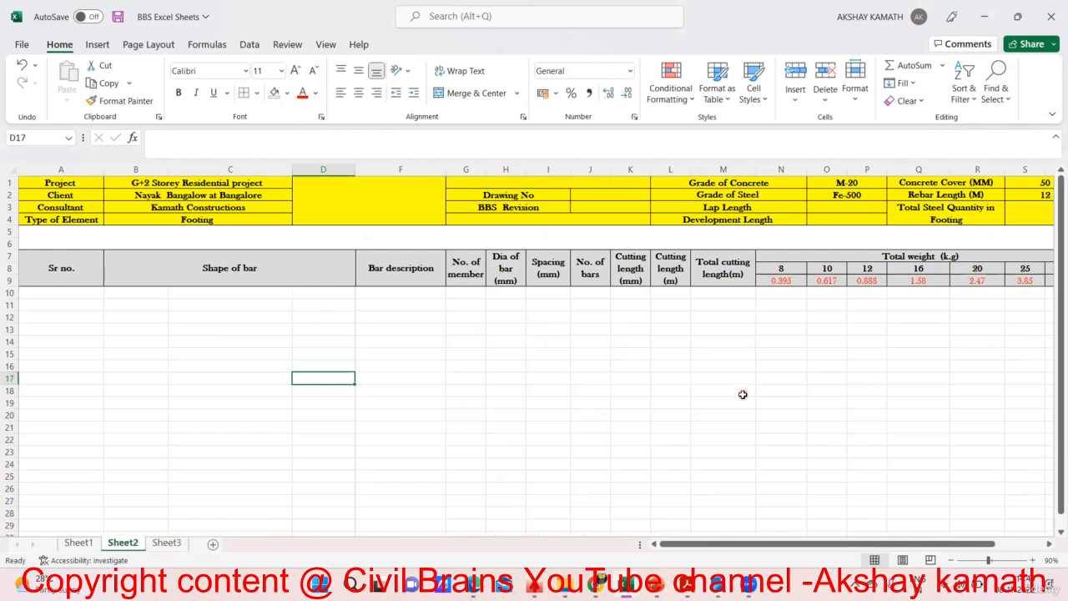
pyautogui.moveTo(908, 543); pyautogui.dragTo(926, 543)
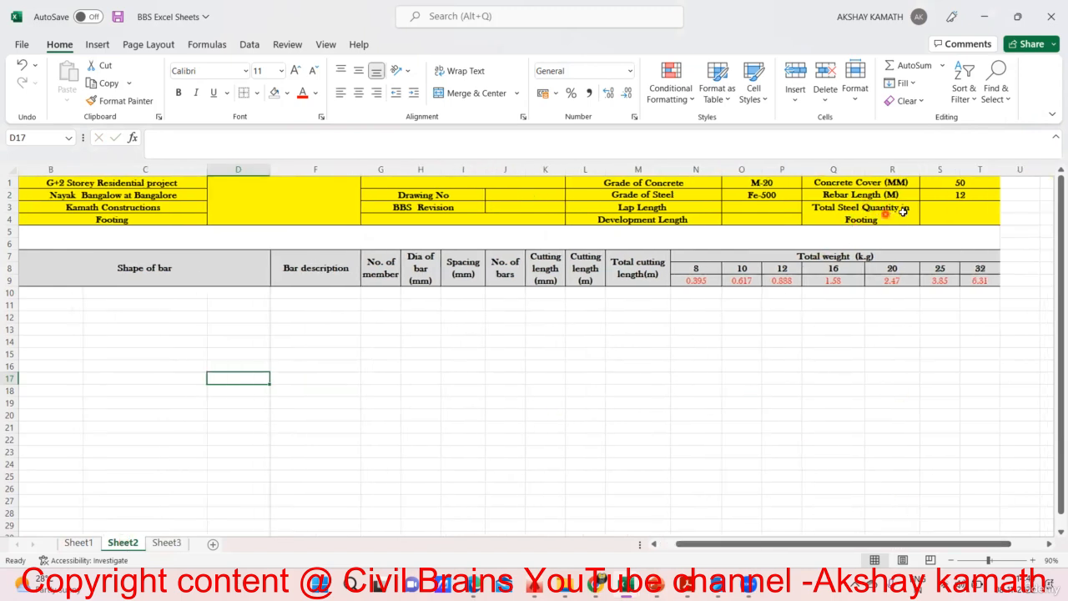
pyautogui.click(166, 543)
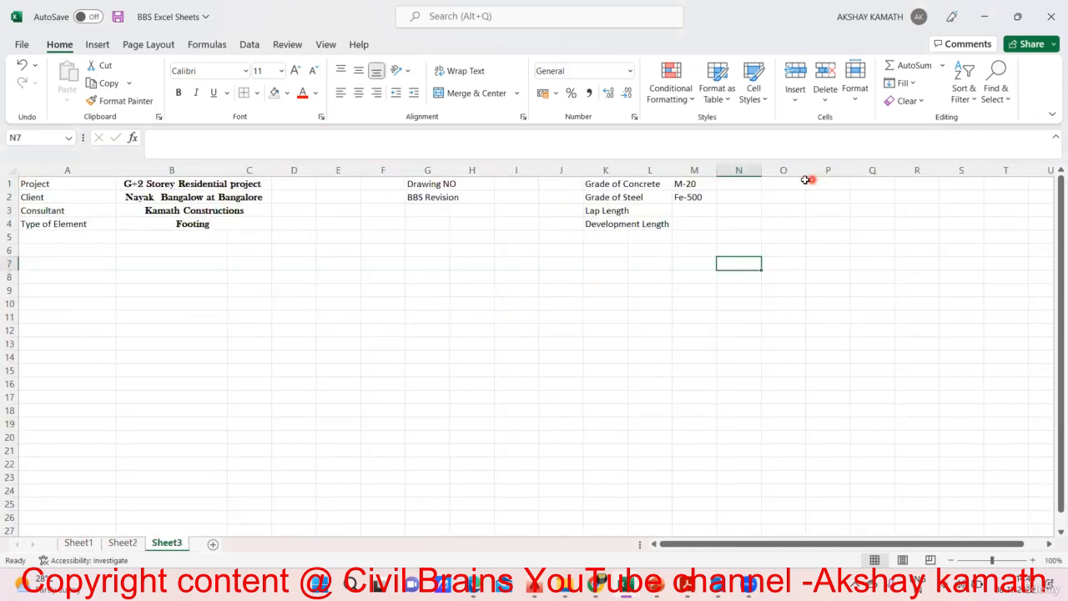
pyautogui.click(797, 183)
pyautogui.write('Concreet Co')
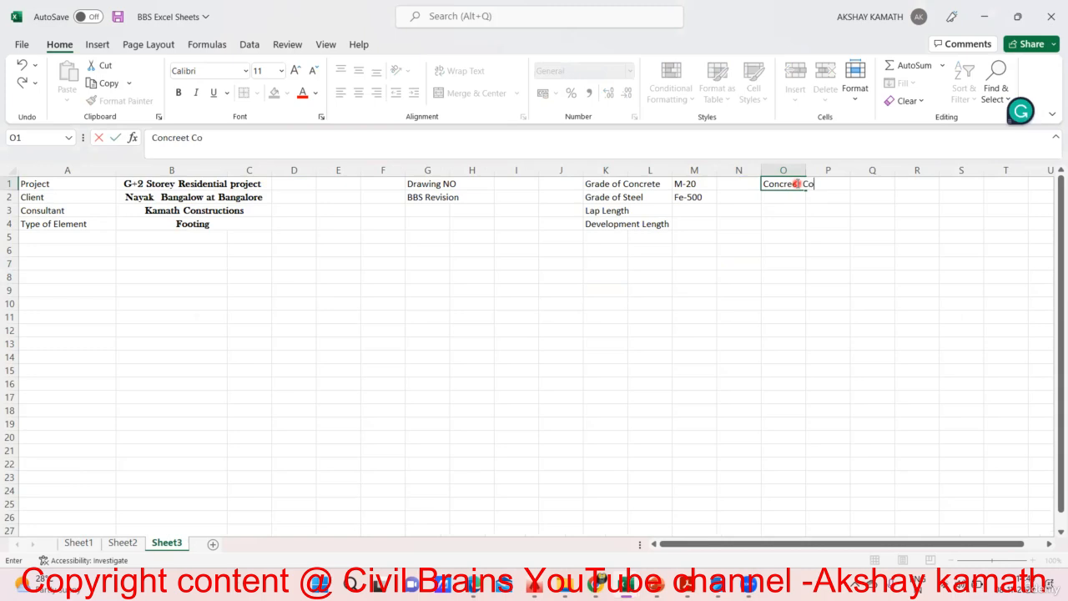
pyautogui.write('ver')
pyautogui.click(873, 276)
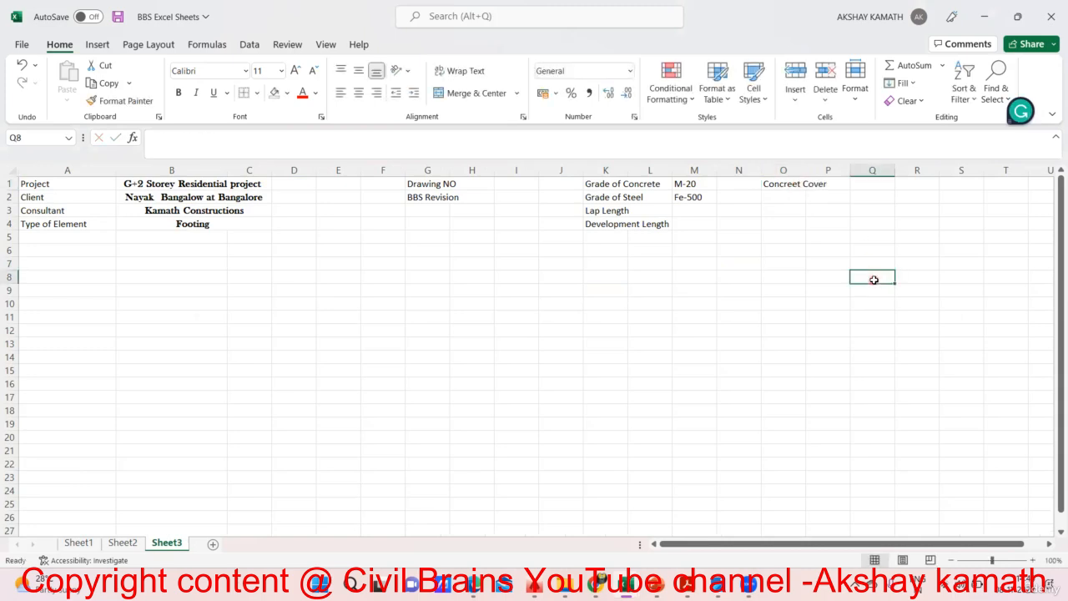
pyautogui.doubleClick(795, 183)
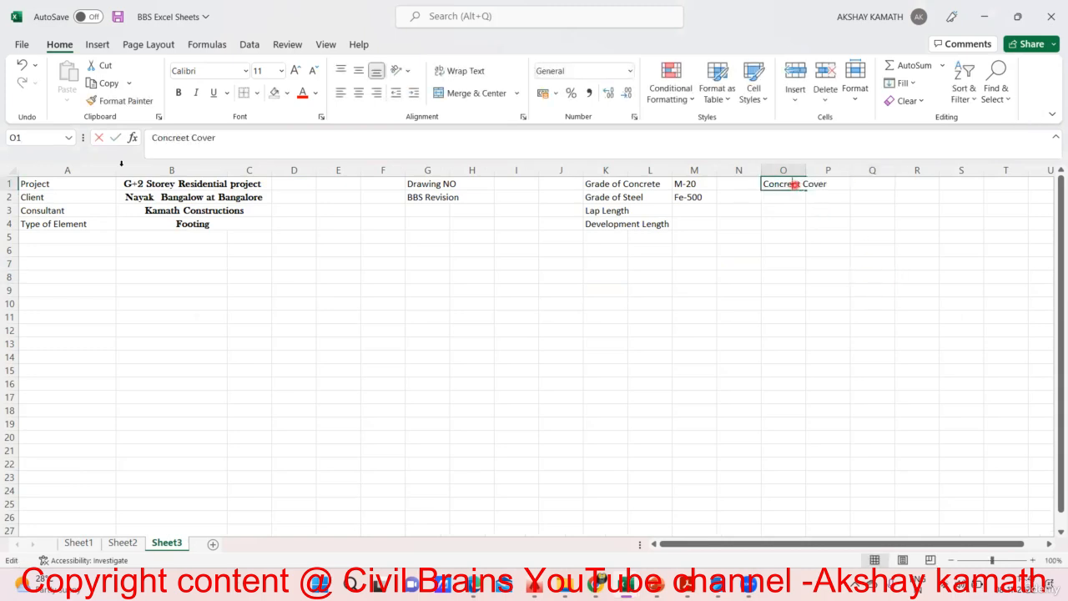
pyautogui.click(188, 150)
pyautogui.press('BackSpace')
pyautogui.write('e')
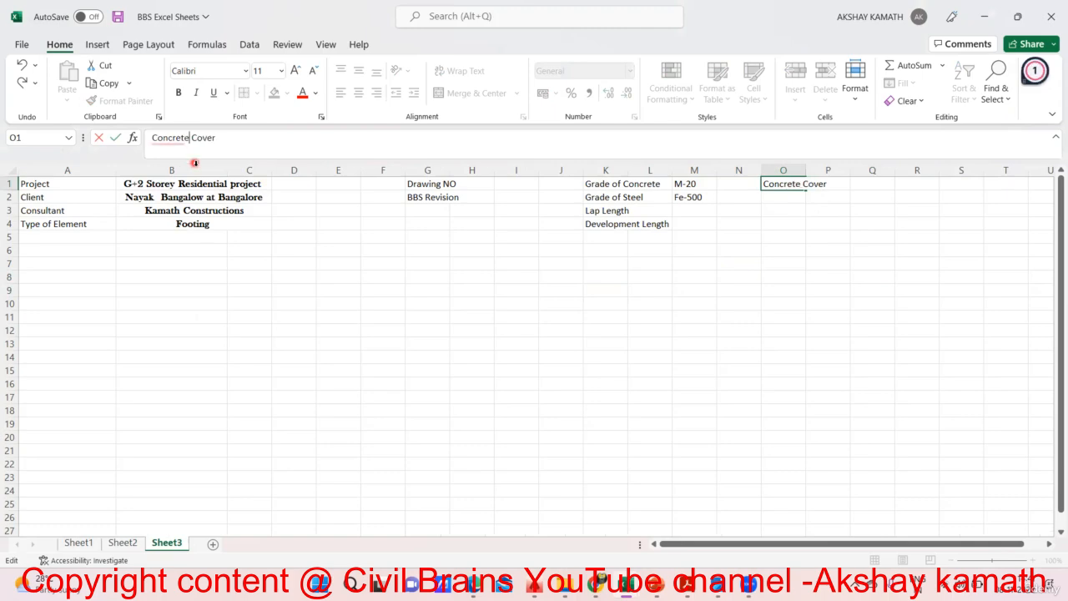
pyautogui.click(355, 274)
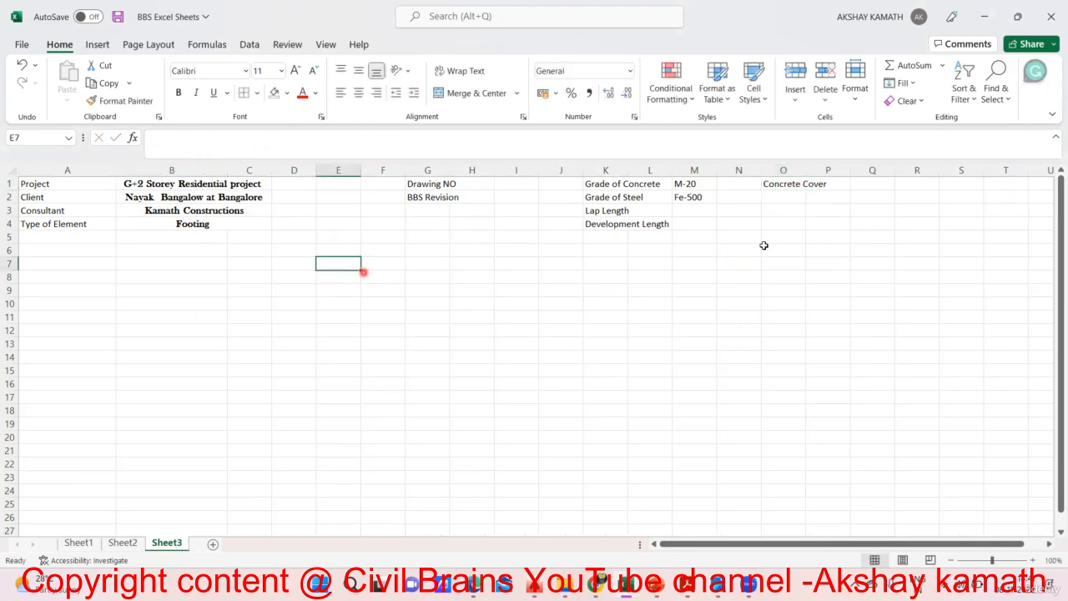
# Step: Enter the label "Rebar Length" in cell O2, below the concrete cover label
pyautogui.click(773, 199)
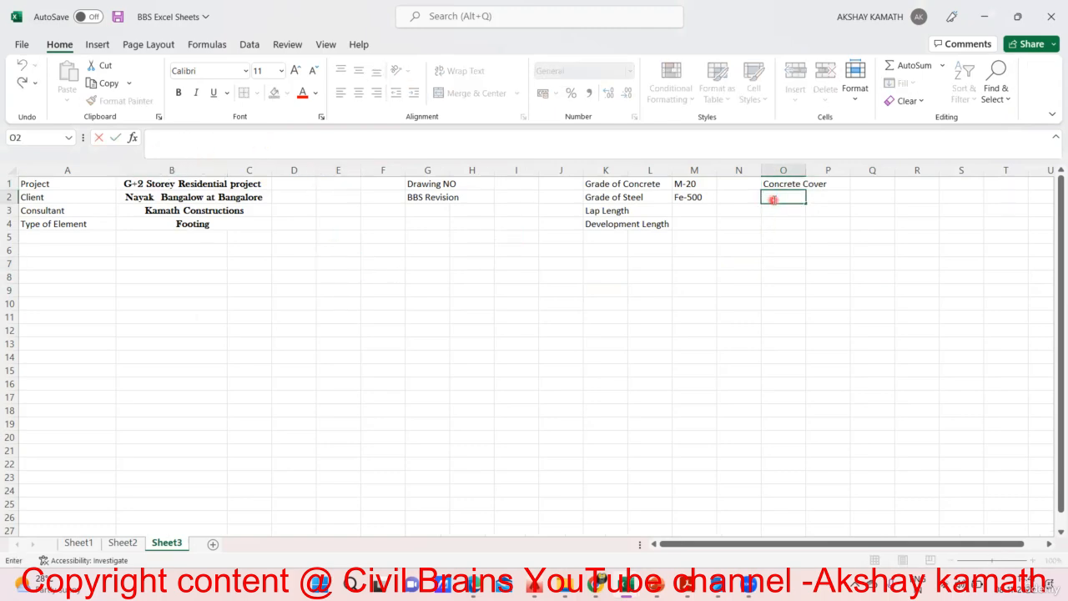
pyautogui.write('Rebar Le')
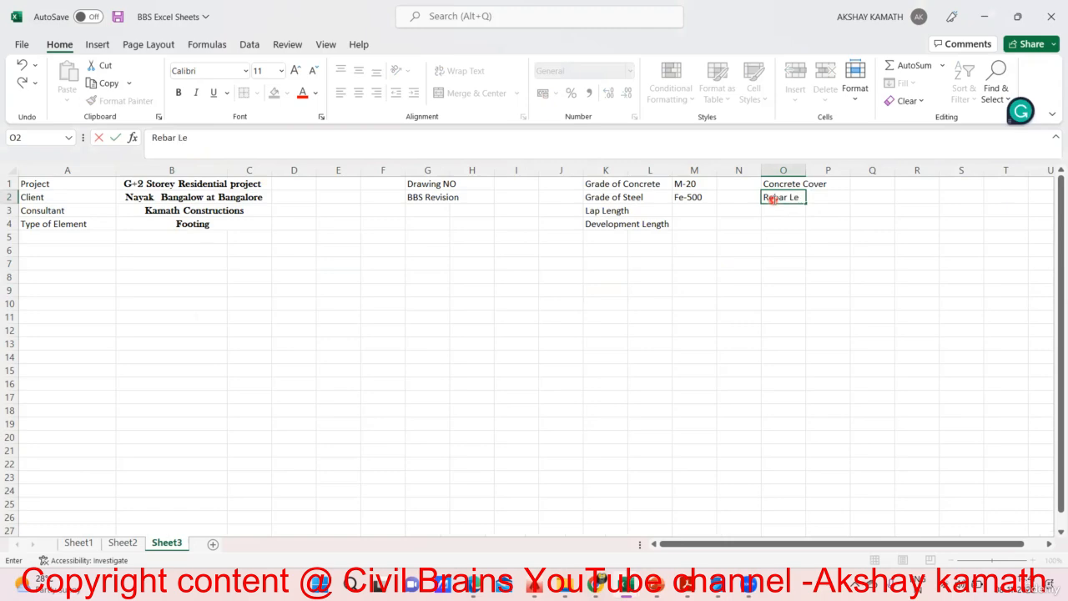
pyautogui.write('ngth')
pyautogui.click(808, 286)
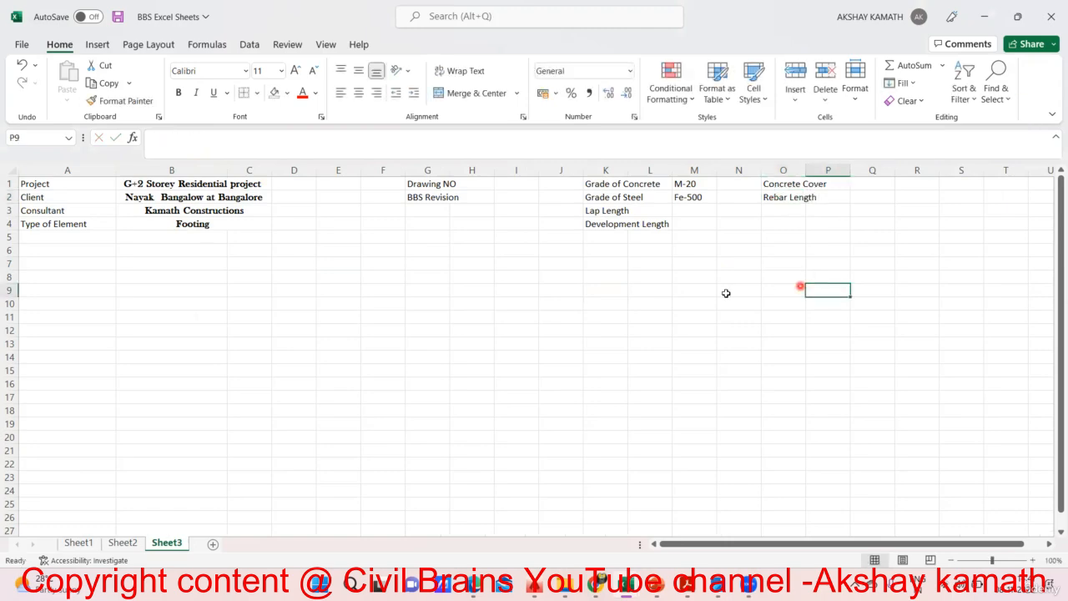
# Step: Enter the label "Total rebar in Footing" in cell O3, below the rebar length label
pyautogui.doubleClick(783, 210)
pyautogui.write('T')
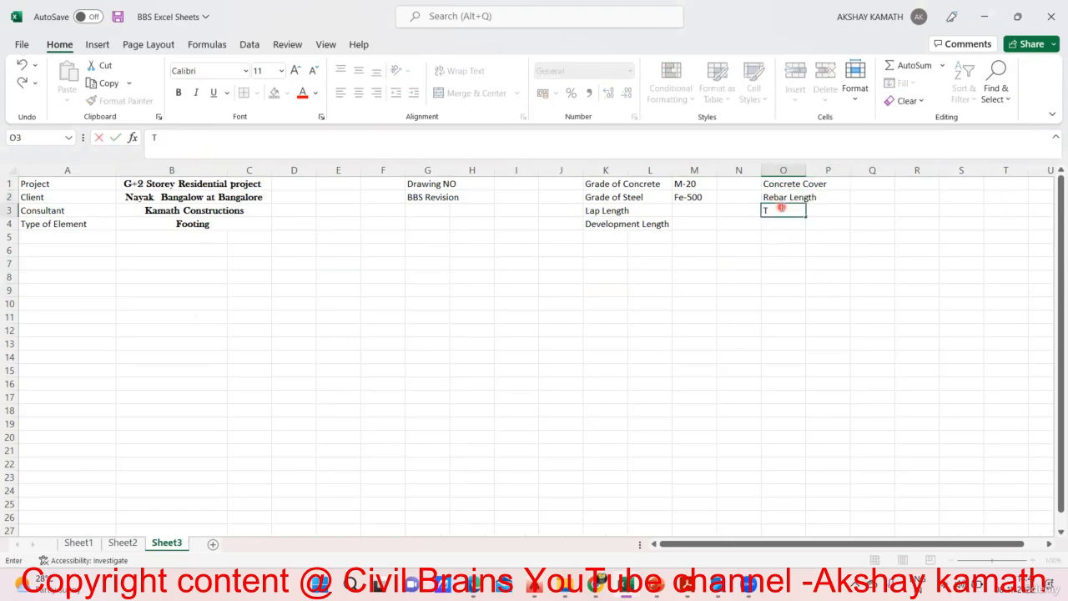
pyautogui.write('otal')
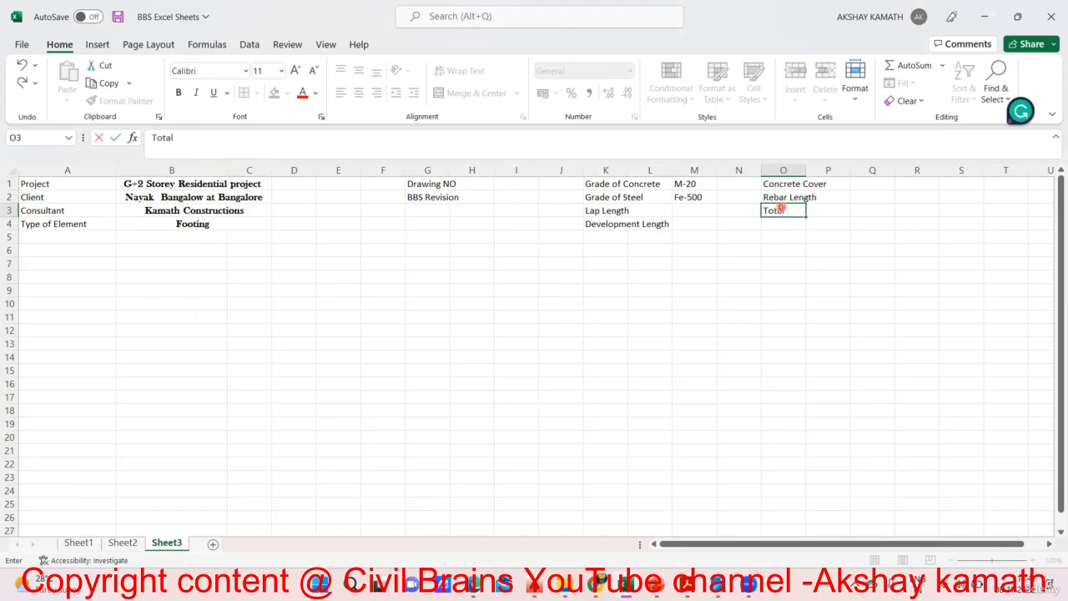
pyautogui.write(' rebar in Footing')
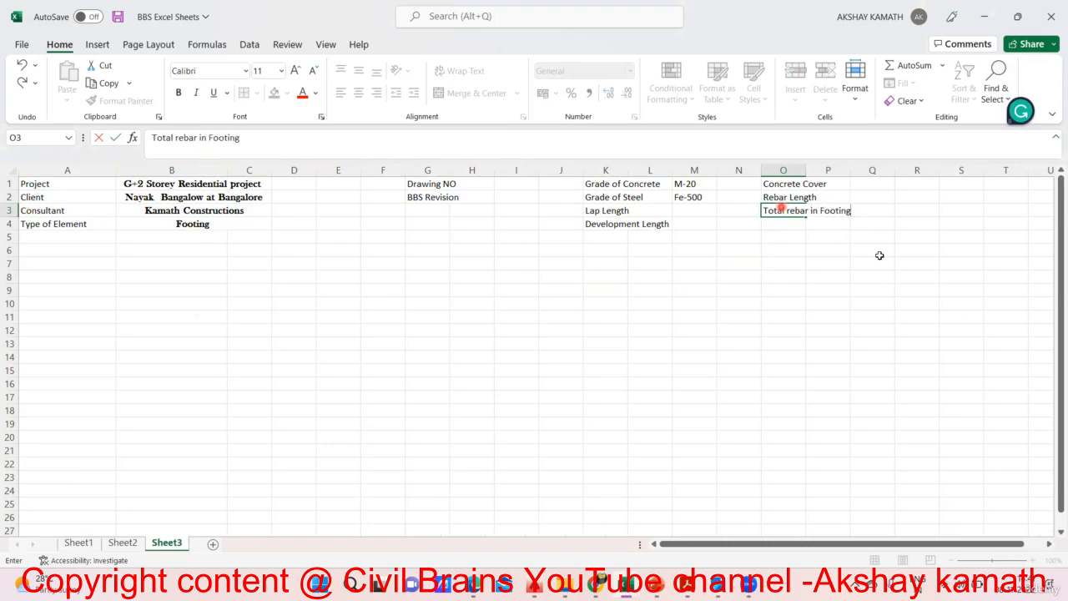
pyautogui.click(873, 303)
# Step: Compare with the Sheet2 header and change the label in cell O3 of Sheet3 to "Total rebar Quantity in Footing"
pyautogui.click(121, 543)
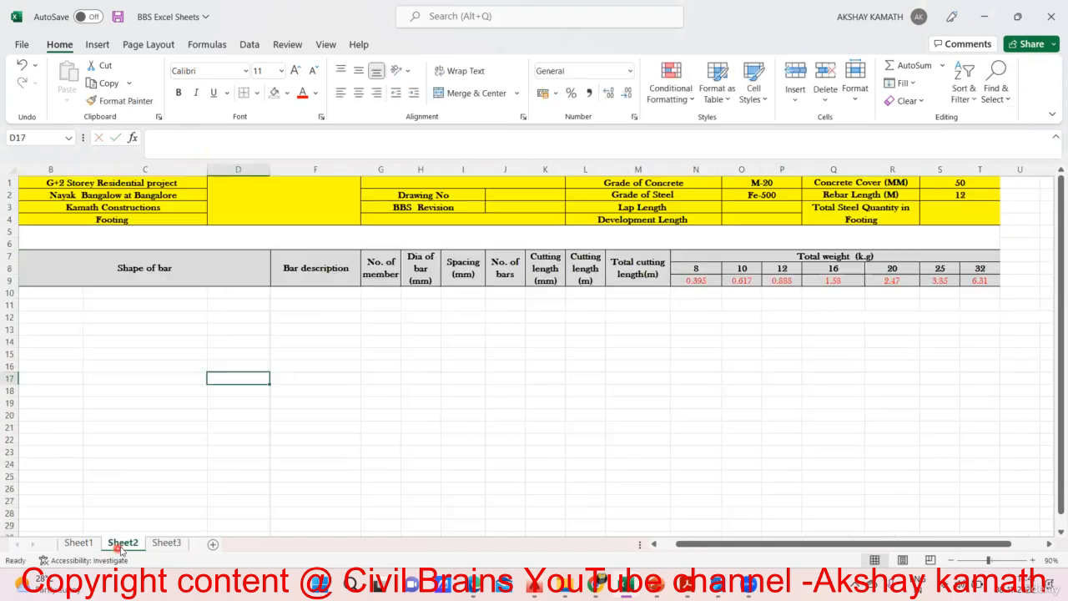
pyautogui.click(168, 543)
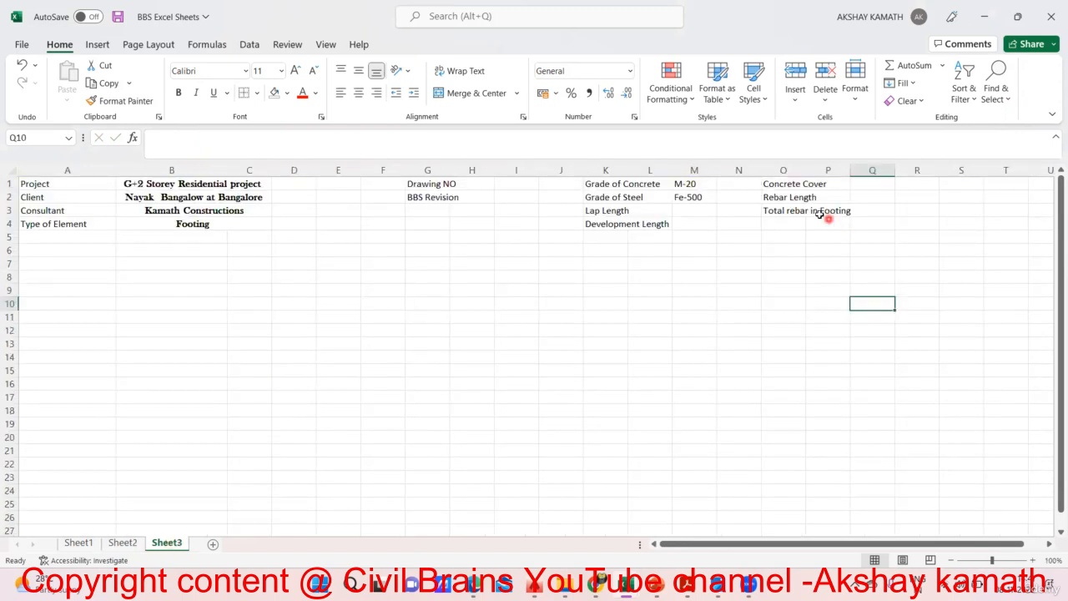
pyautogui.click(822, 214)
pyautogui.click(776, 210)
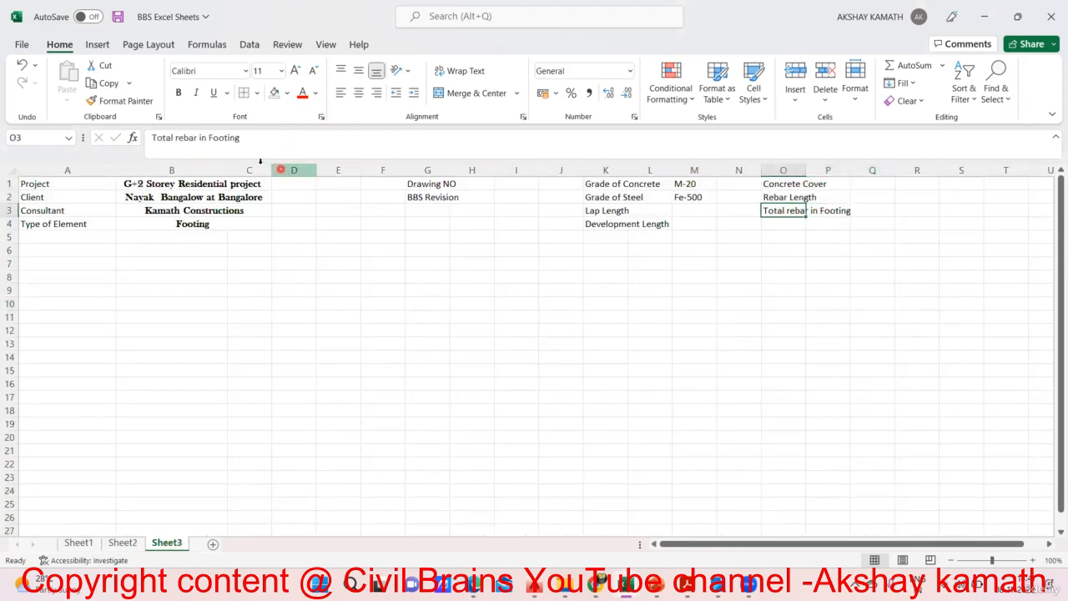
pyautogui.click(199, 138)
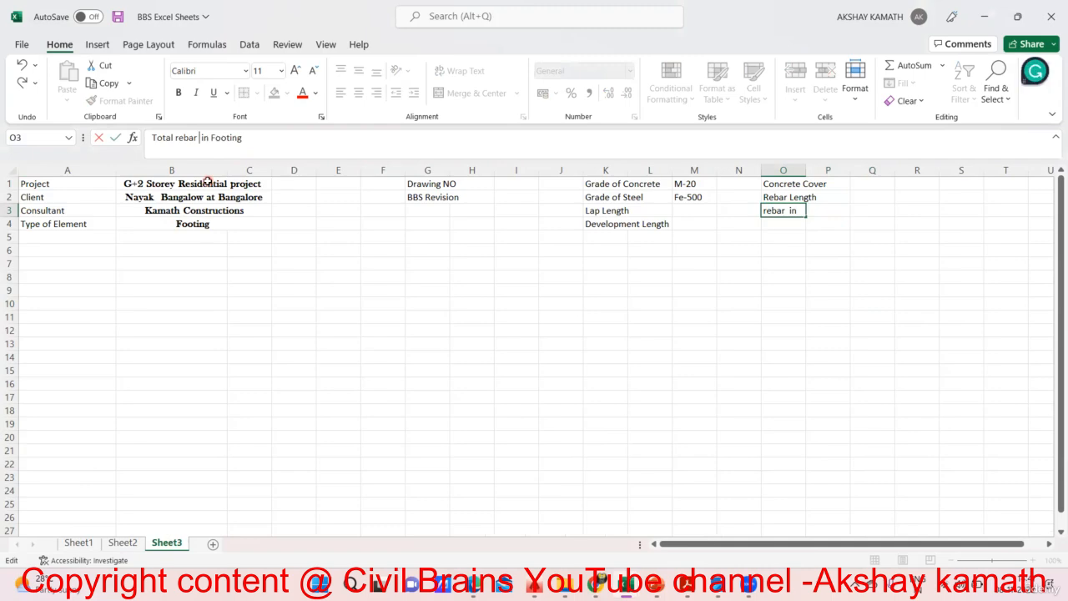
pyautogui.write('Quantity')
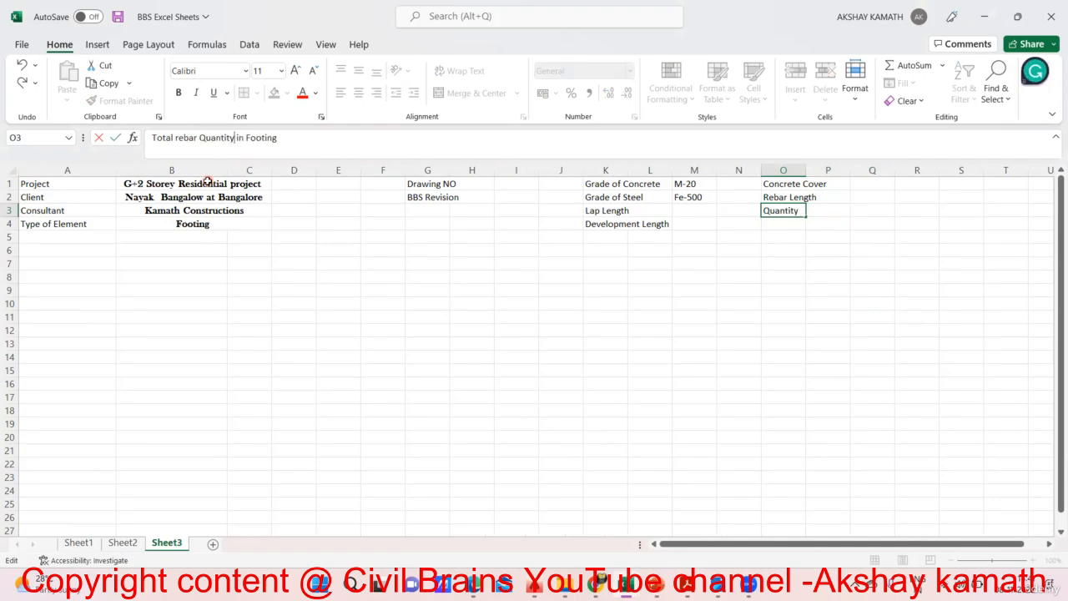
pyautogui.click(488, 316)
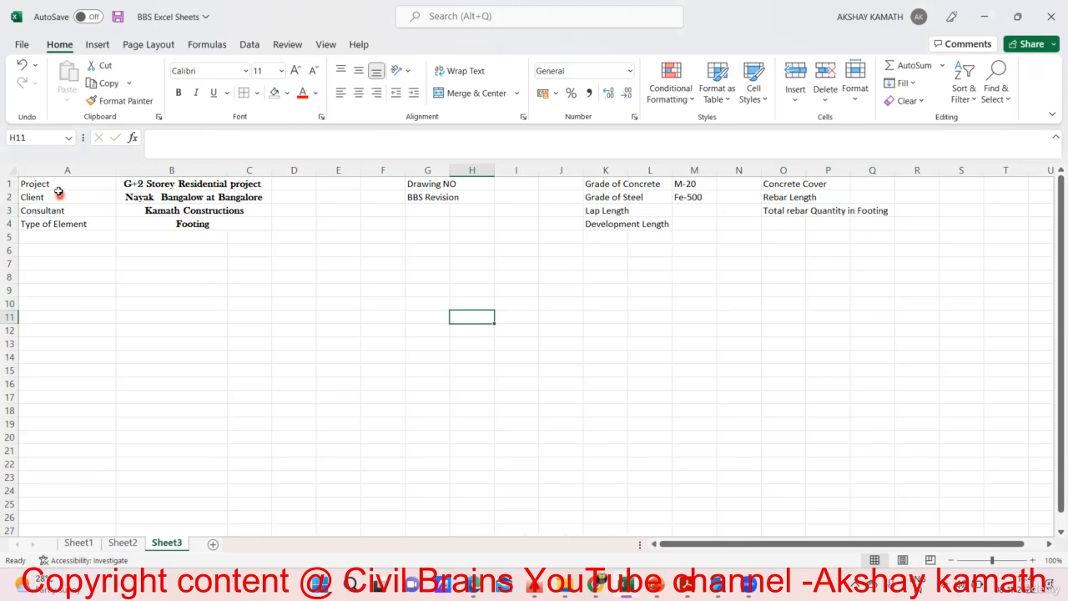
# Step: Apply the Bookman Old Style font to the header block A1:Q4
pyautogui.moveTo(51, 183); pyautogui.dragTo(868, 221)
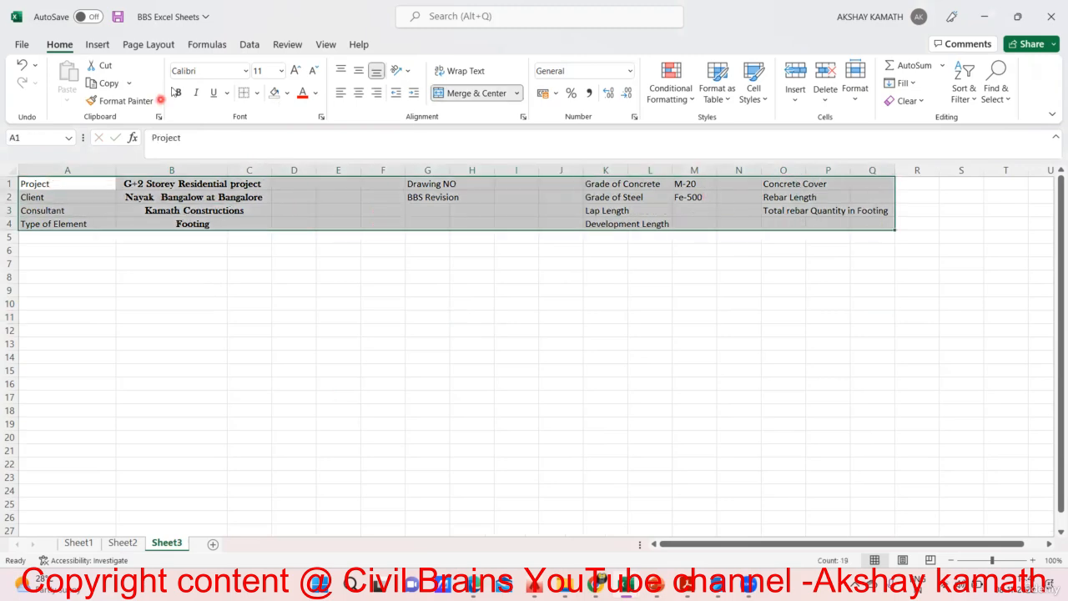
pyautogui.click(246, 71)
pyautogui.scroll(-7, 260, 226)
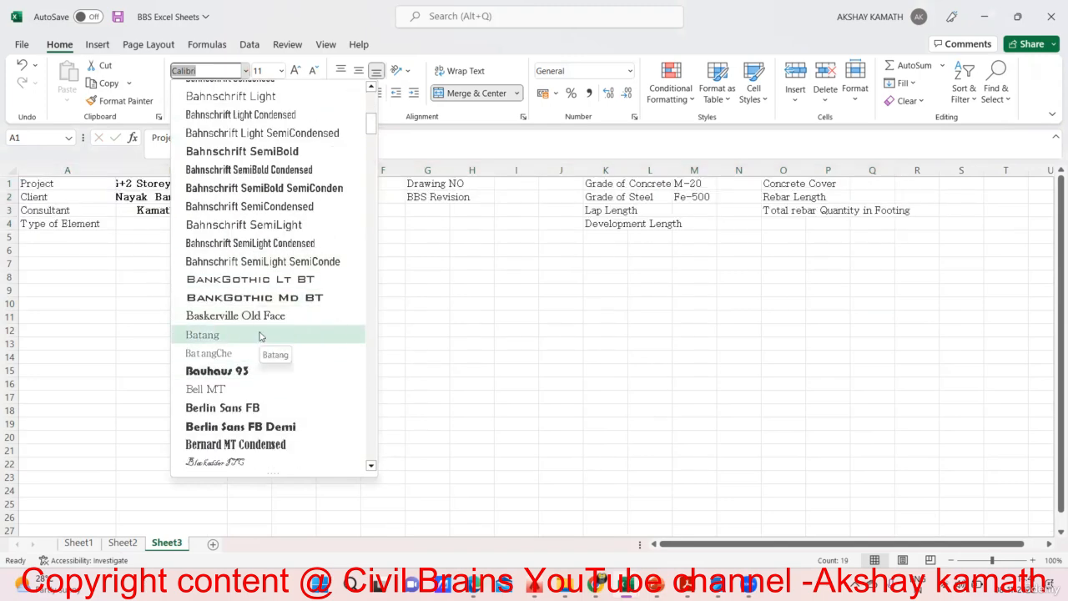
pyautogui.scroll(-2, 255, 358)
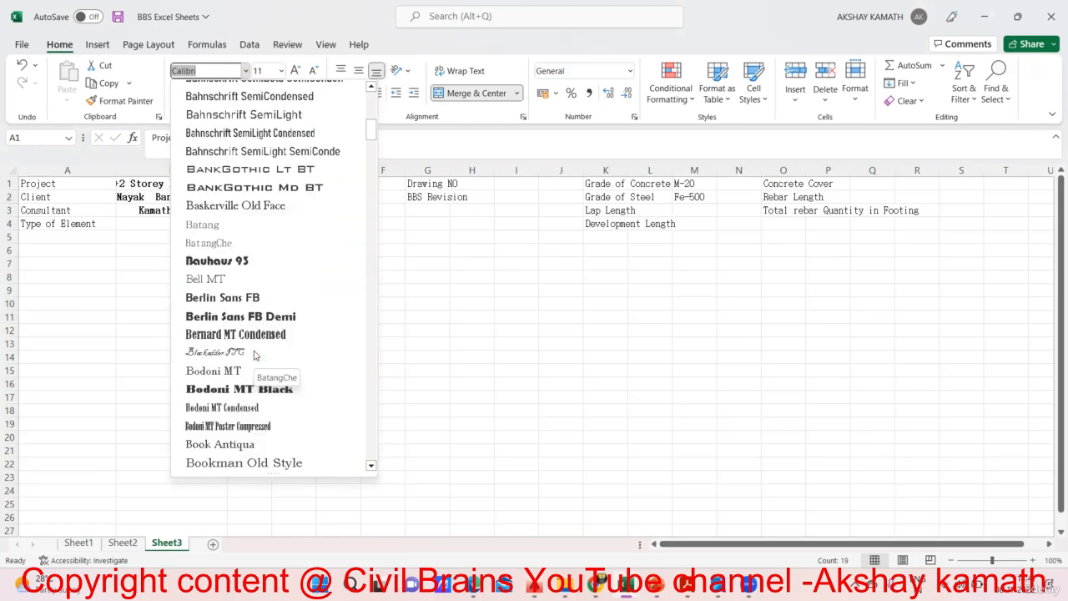
pyautogui.scroll(-1, 262, 398)
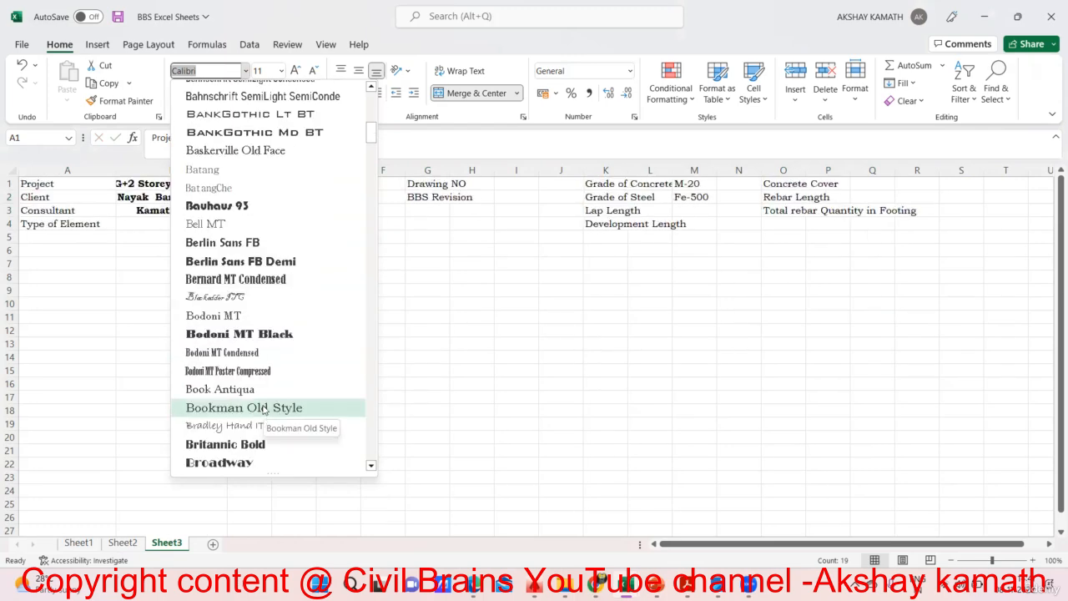
pyautogui.click(263, 405)
pyautogui.click(470, 335)
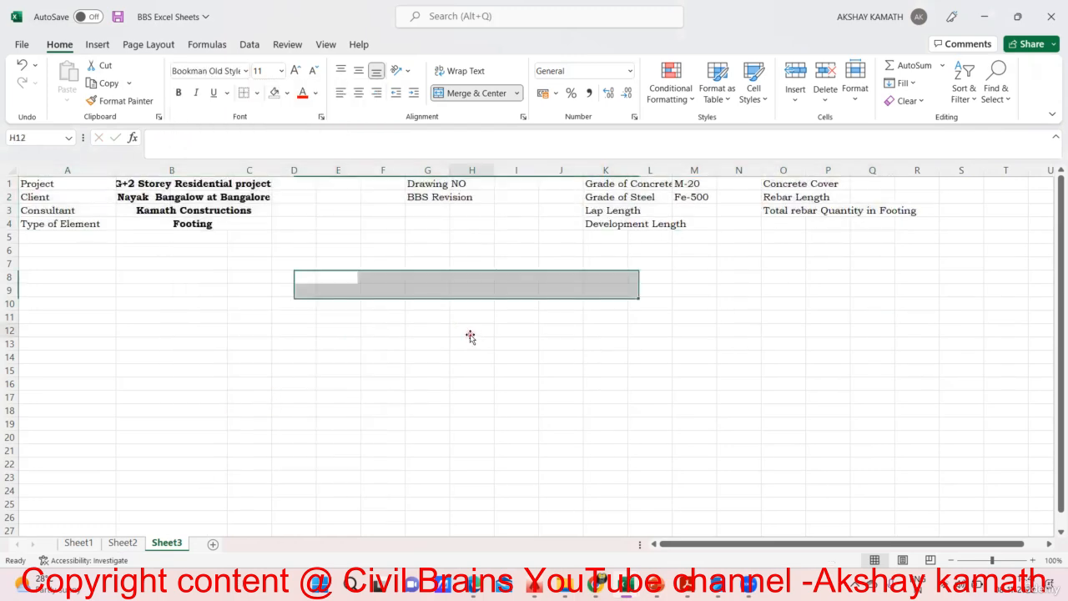
# Step: Widen columns A and B so the header labels and project details fit in the new font
pyautogui.moveTo(115, 170); pyautogui.dragTo(135, 173)
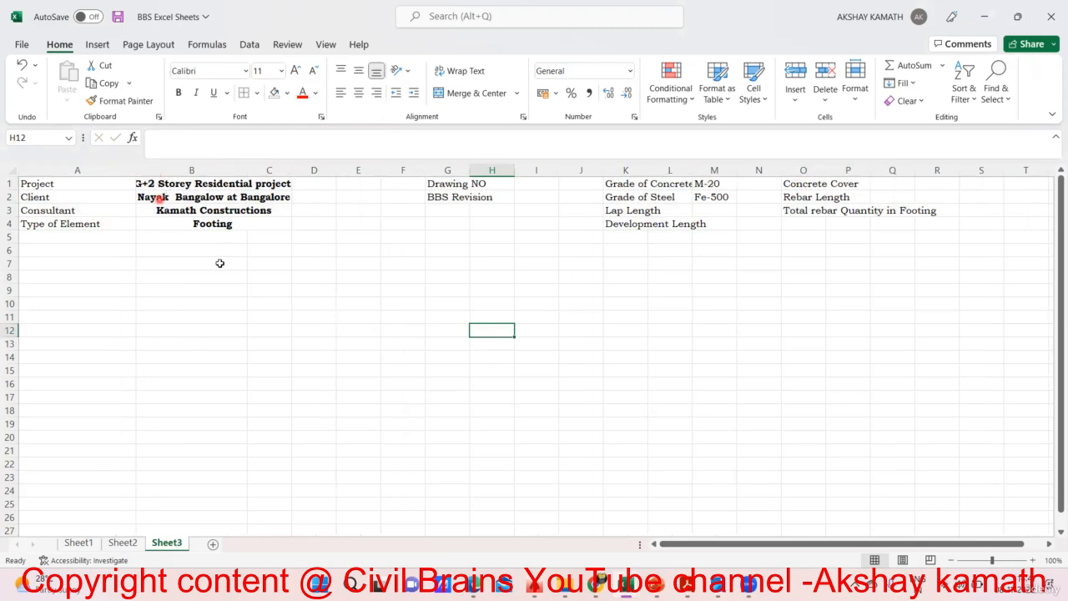
pyautogui.moveTo(247, 173); pyautogui.dragTo(286, 172)
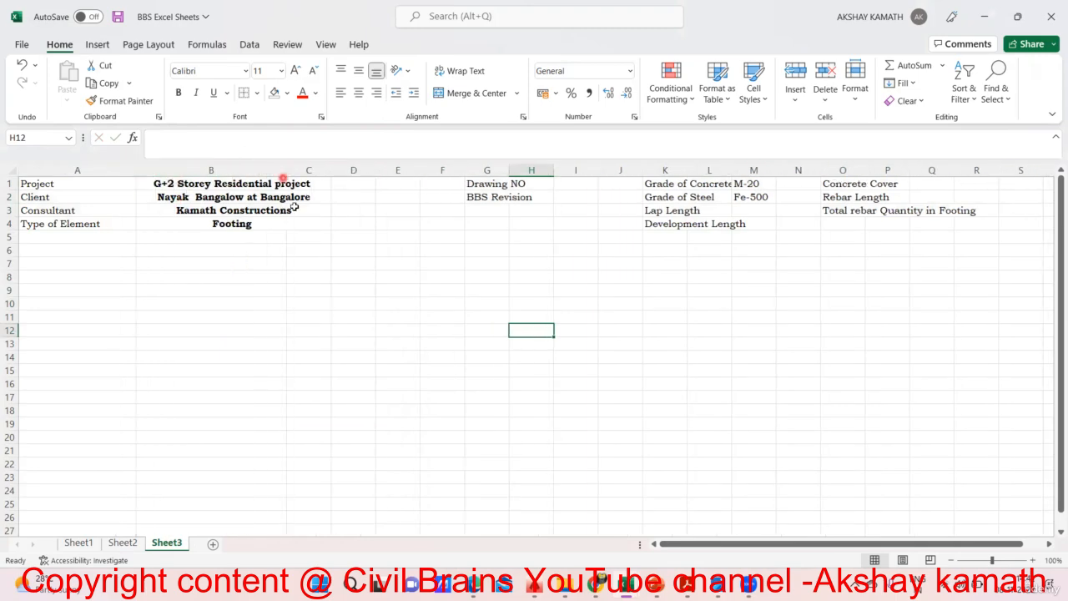
pyautogui.click(292, 252)
# Step: Make the header range A1:R5 bold and apply all borders to it
pyautogui.moveTo(42, 182); pyautogui.dragTo(986, 235)
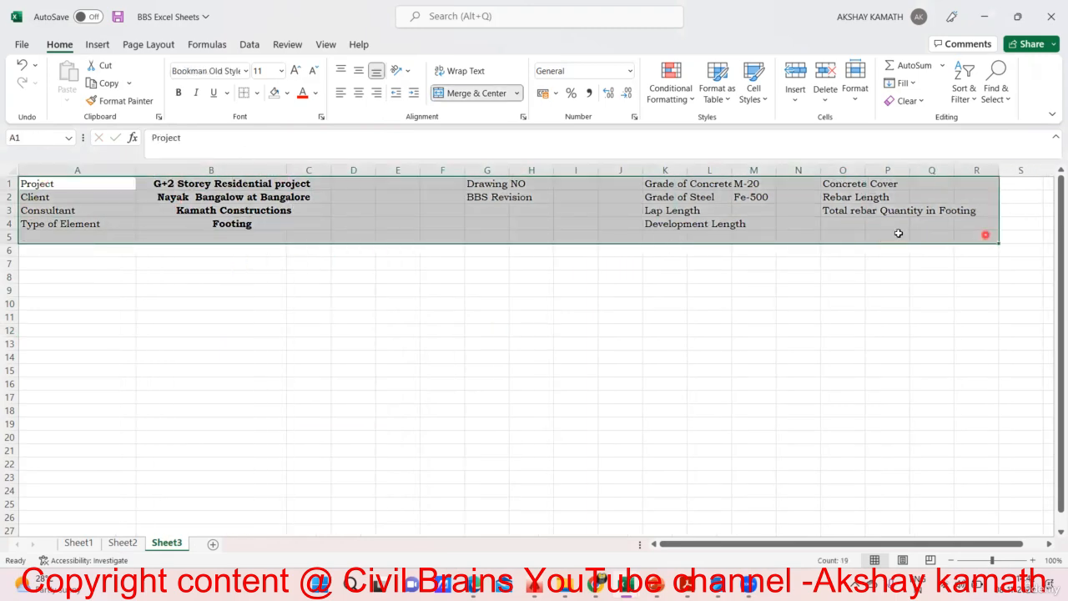
pyautogui.click(179, 93)
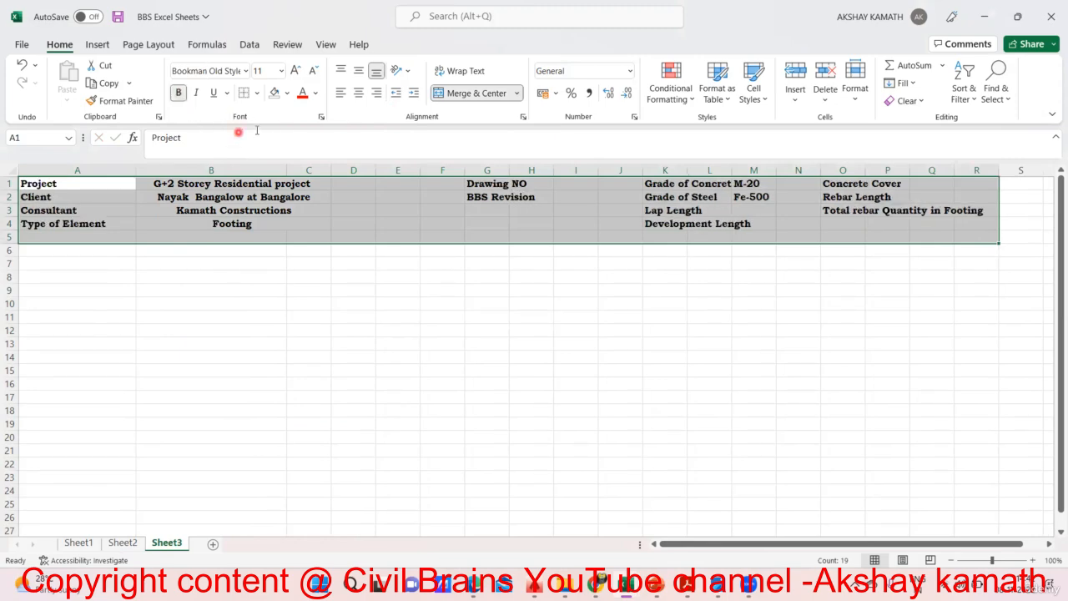
pyautogui.click(256, 94)
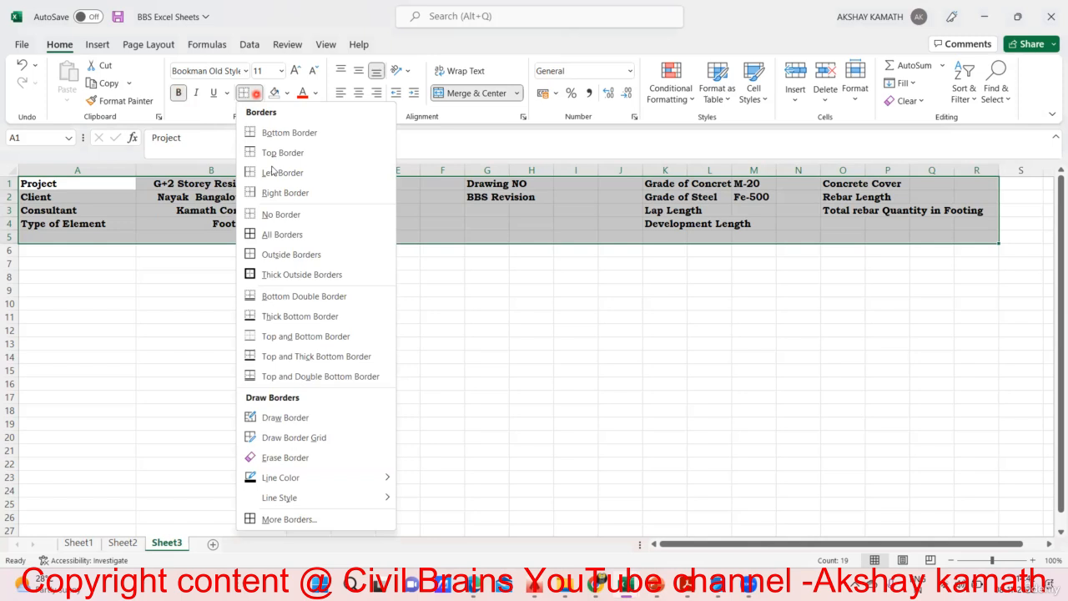
pyautogui.click(284, 236)
pyautogui.click(398, 303)
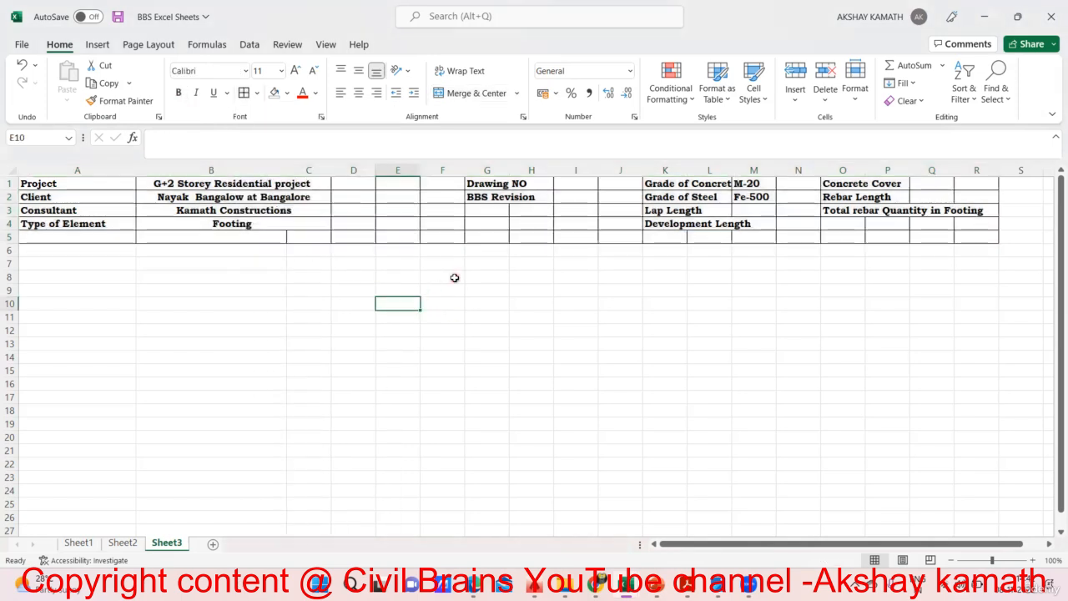
pyautogui.click(490, 315)
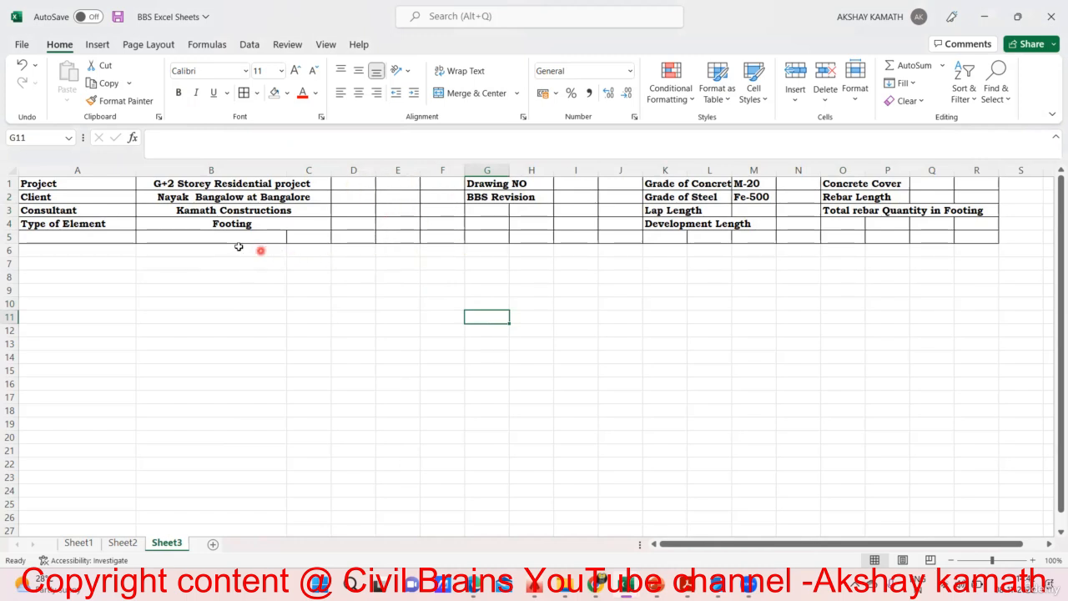
# Step: Merge and center row 5 of the header block across cells A5:R5
pyautogui.moveTo(175, 239); pyautogui.dragTo(952, 241)
pyautogui.click(878, 274)
pyautogui.moveTo(54, 237); pyautogui.dragTo(983, 238)
pyautogui.click(470, 93)
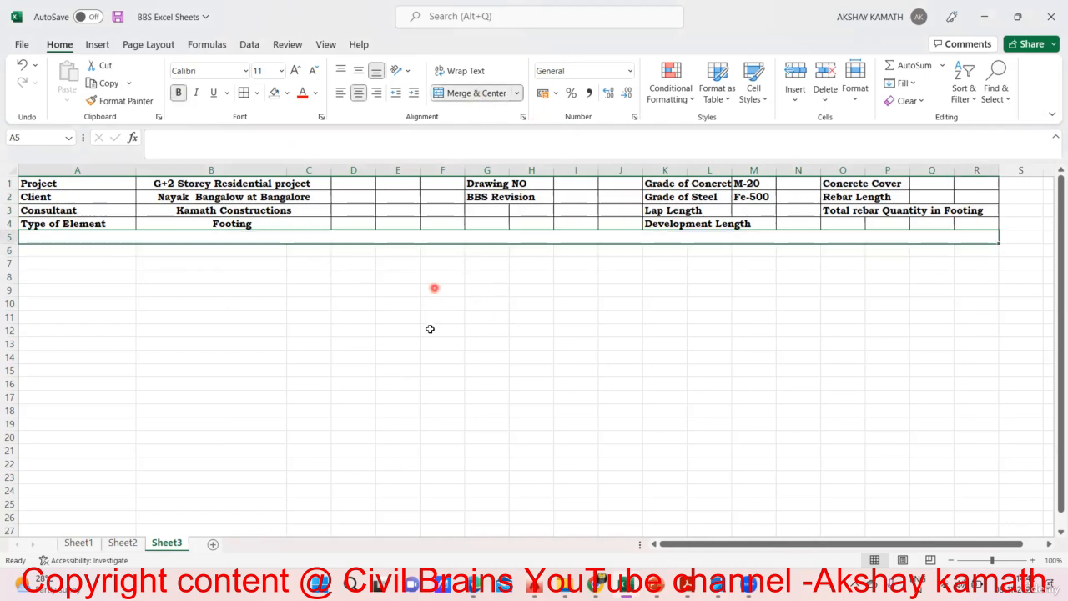
pyautogui.click(429, 329)
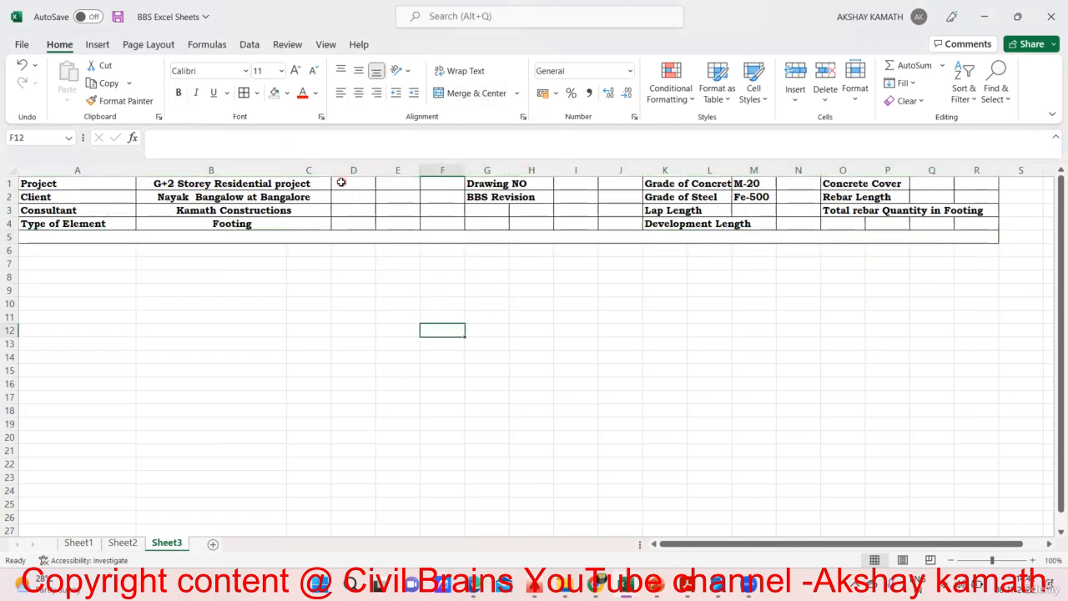
# Step: Merge and center the empty cells D1:F4 into a single block
pyautogui.moveTo(346, 179); pyautogui.dragTo(446, 228)
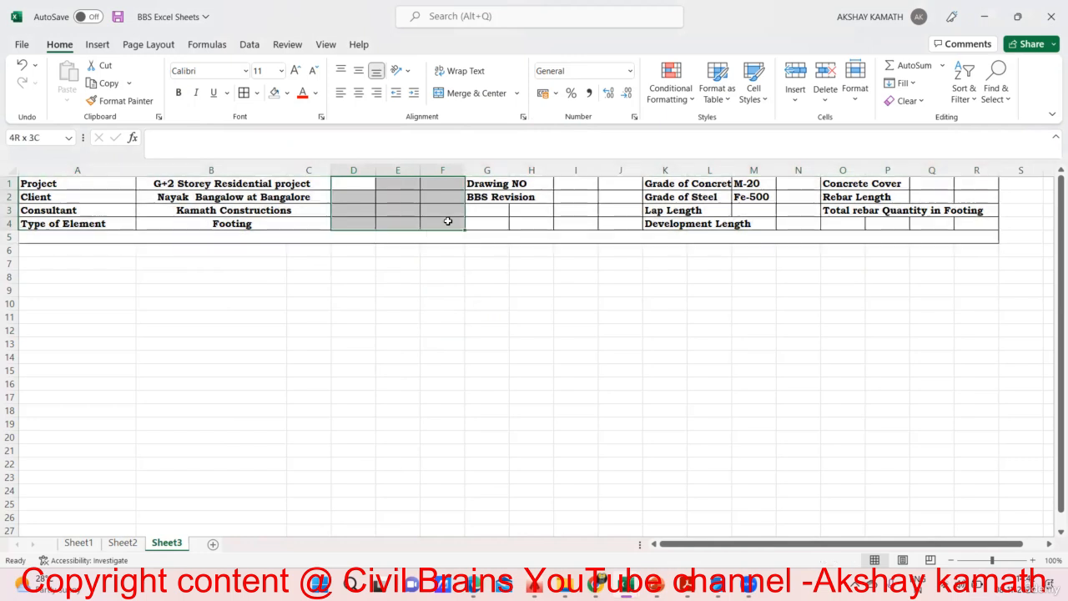
pyautogui.click(443, 93)
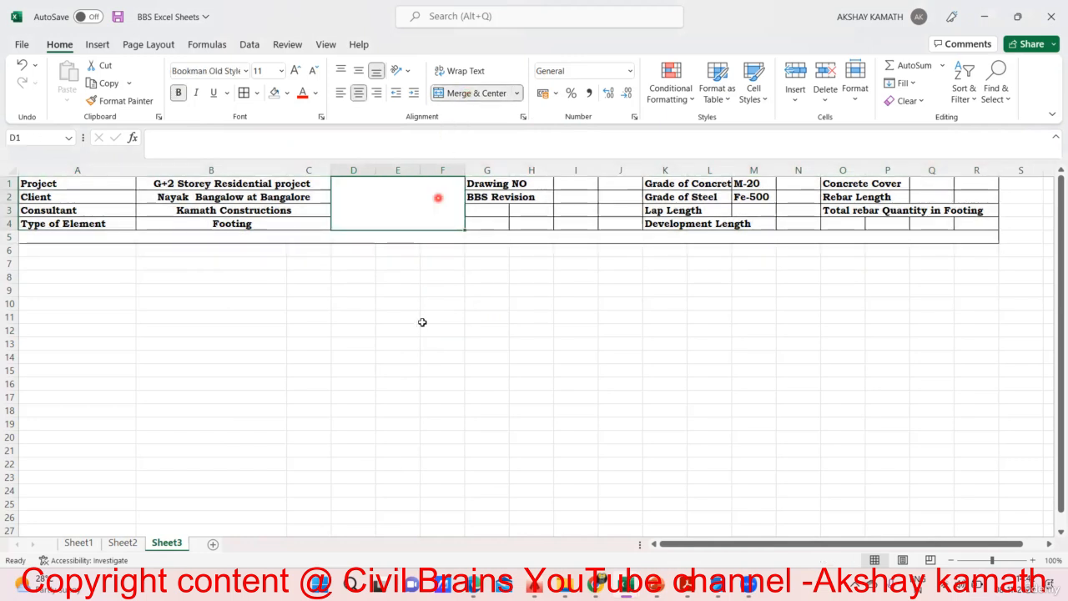
pyautogui.click(428, 330)
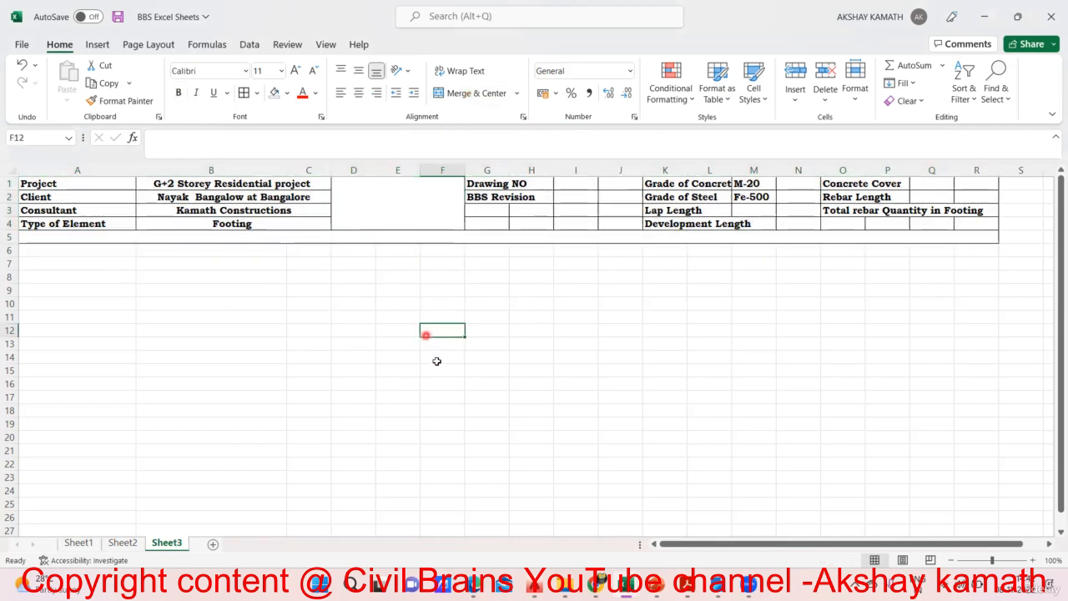
# Step: Merge and center I1:J1 and I2:J2 separately as value cells for Drawing NO and BBS Revision
pyautogui.click(576, 182)
pyautogui.moveTo(599, 183)
pyautogui.mouseDown()
pyautogui.moveTo(621, 181)
pyautogui.moveTo(575, 197)
pyautogui.moveTo(610, 197)
pyautogui.mouseUp()
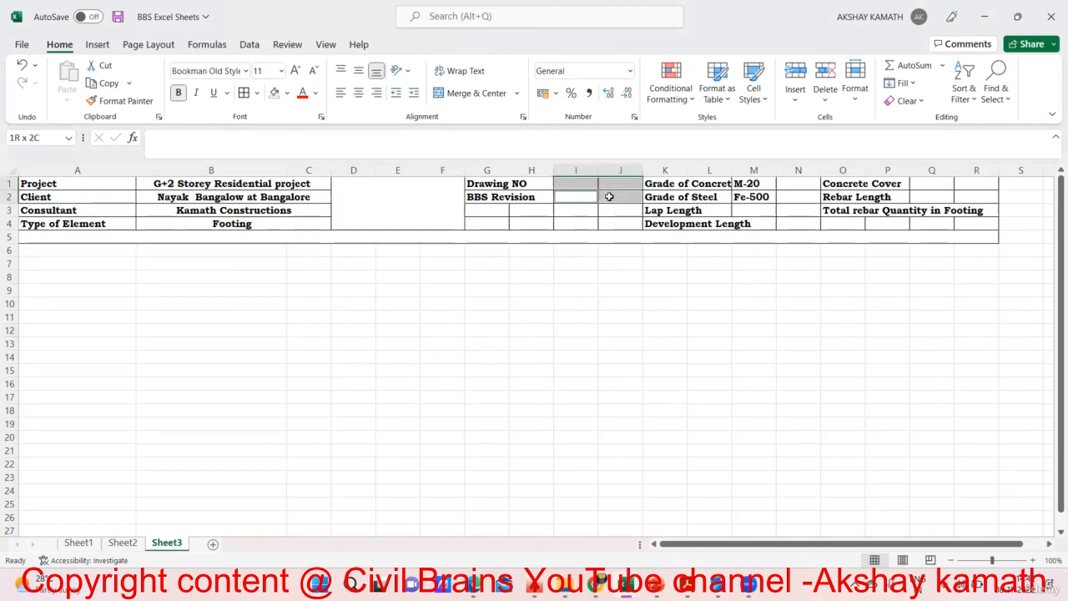
pyautogui.click(476, 94)
pyautogui.click(560, 319)
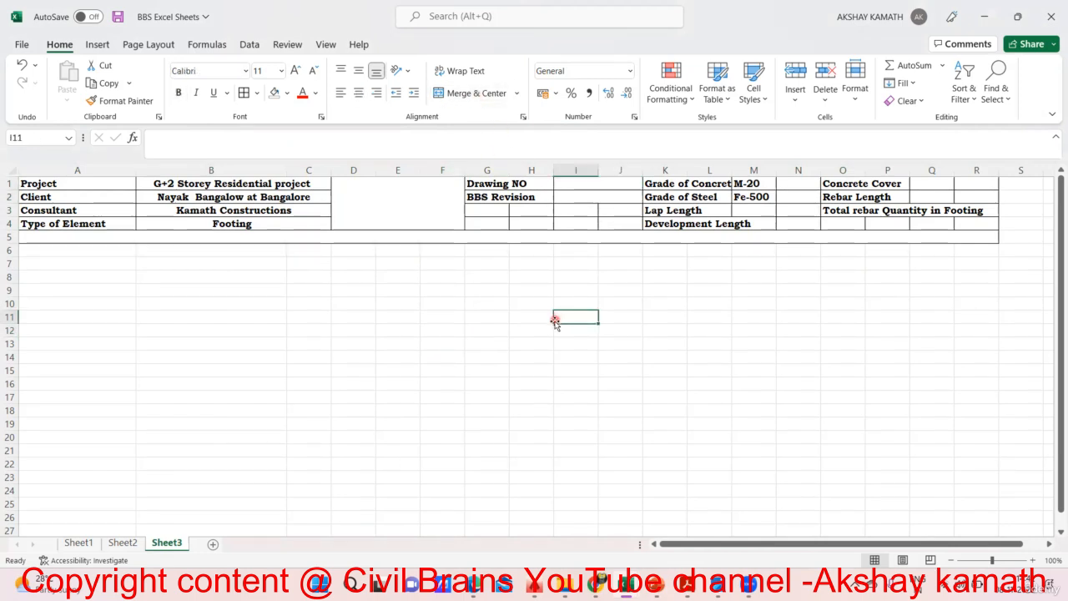
pyautogui.click(492, 352)
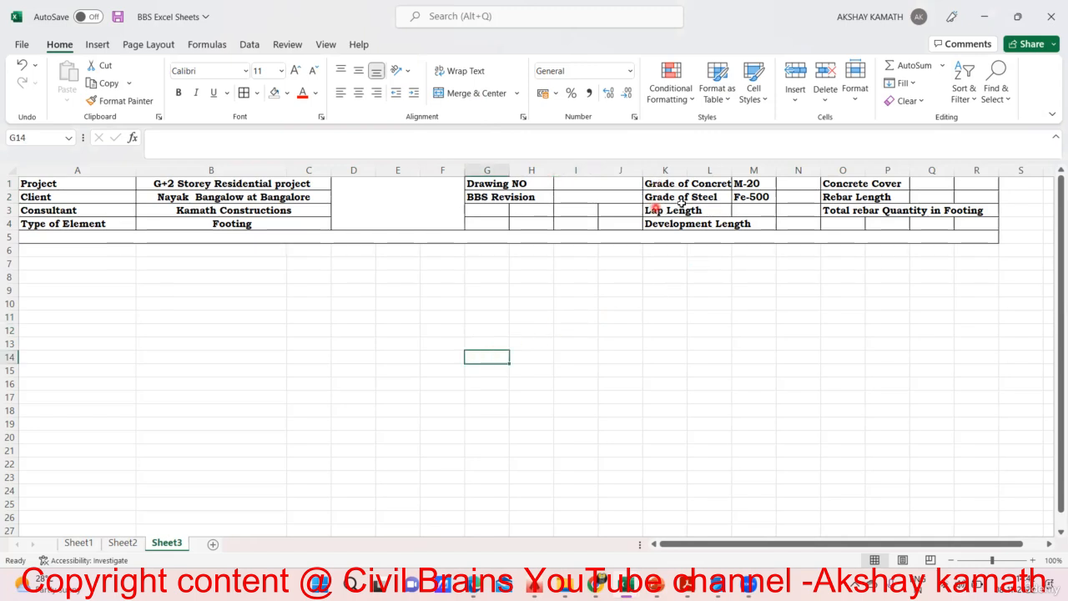
# Step: Widen column L to fit the Grade of Concrete label, and merge and center M1:N1 and M2:N2 separately
pyautogui.moveTo(732, 170); pyautogui.dragTo(759, 170)
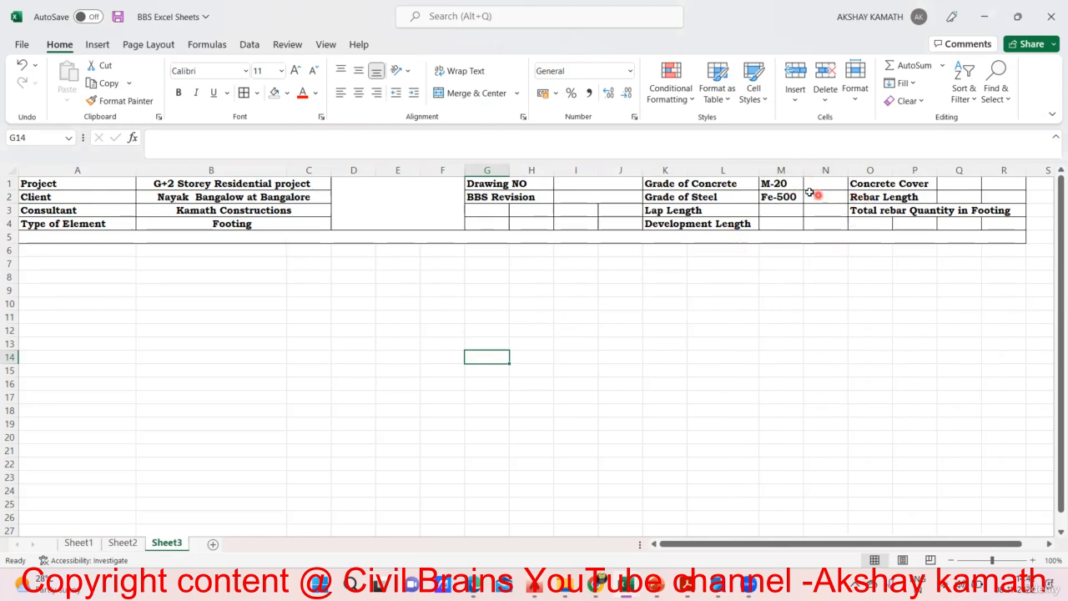
pyautogui.click(780, 184)
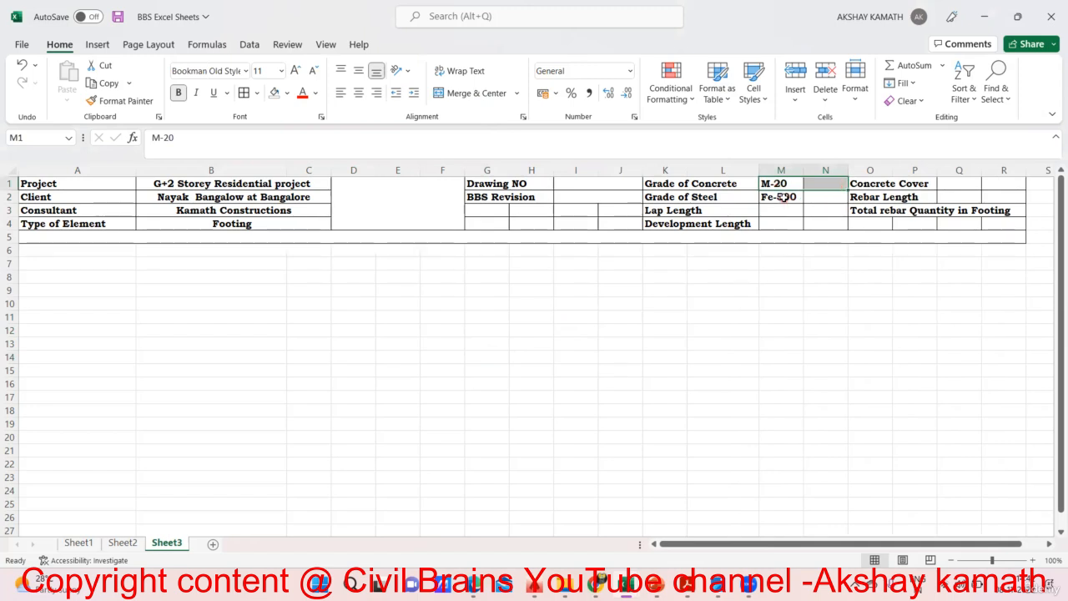
pyautogui.moveTo(780, 197); pyautogui.dragTo(822, 185)
pyautogui.click(477, 93)
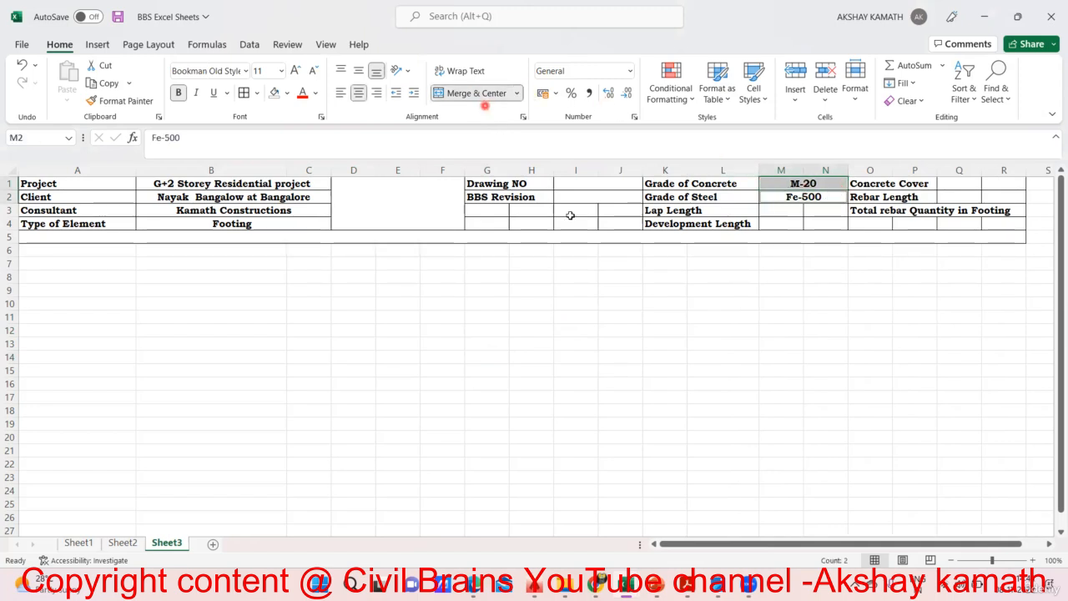
pyautogui.click(723, 357)
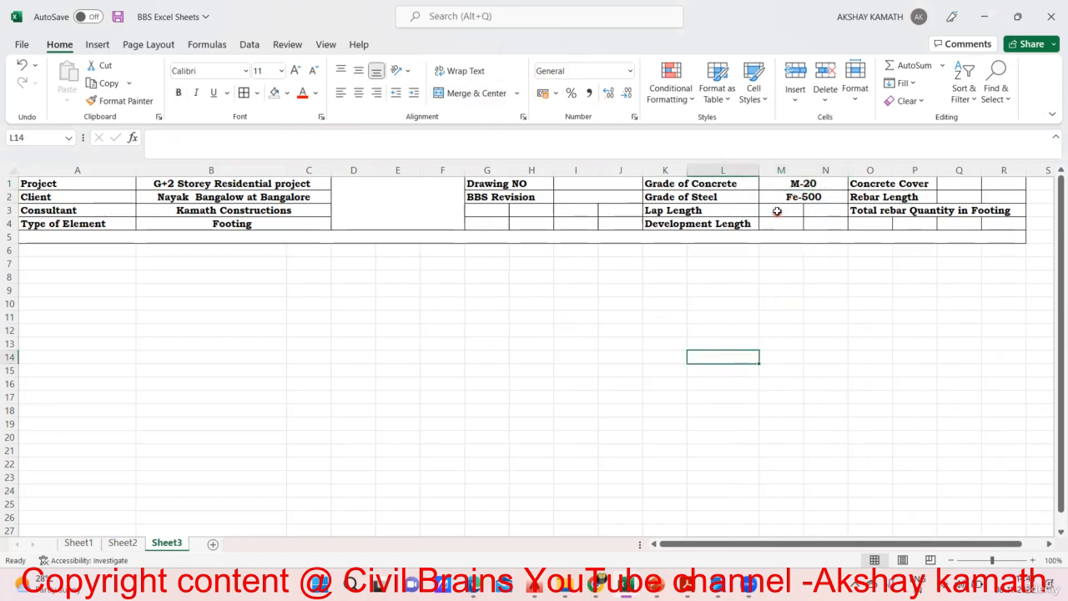
# Step: Merge and center M3:N3 and M4:N4 separately as value cells for Lap Length and Development Length
pyautogui.moveTo(776, 212)
pyautogui.mouseDown()
pyautogui.moveTo(825, 210)
pyautogui.moveTo(826, 224)
pyautogui.mouseUp()
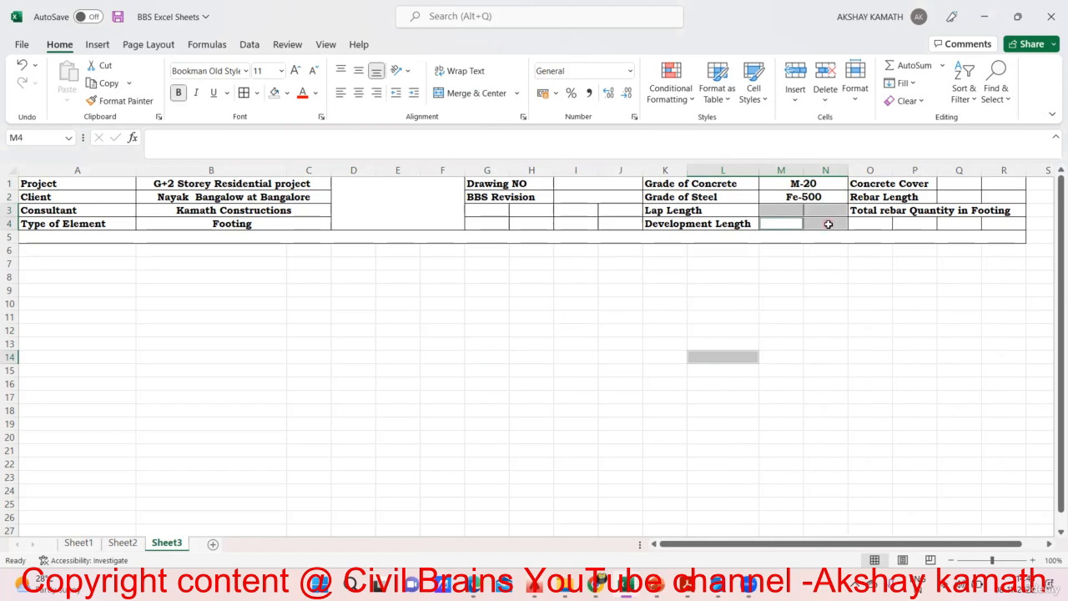
pyautogui.click(473, 93)
pyautogui.click(634, 344)
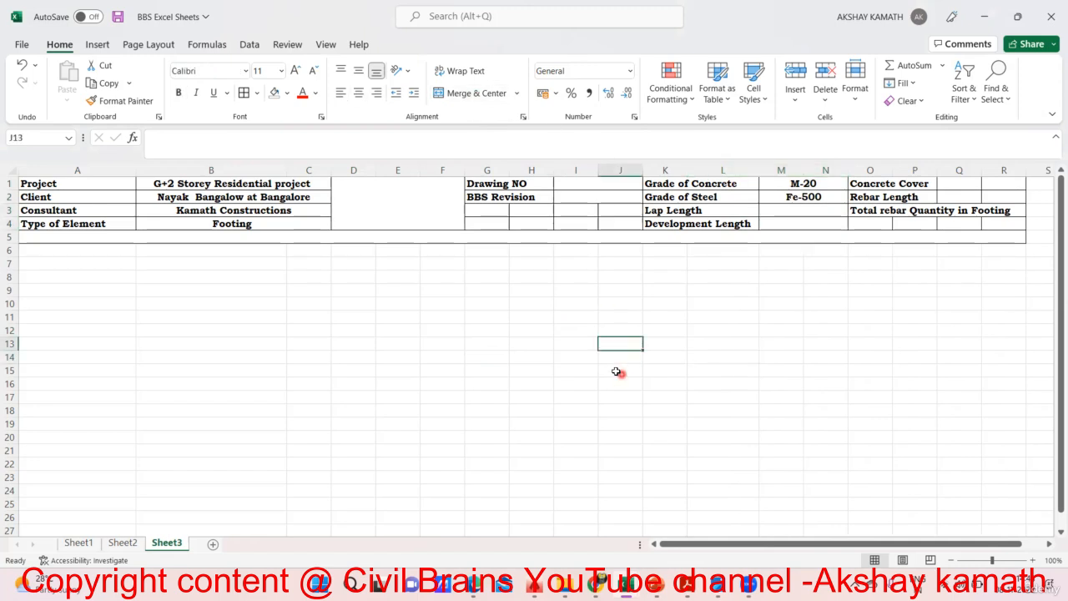
# Step: Merge and center the empty cells G3:J4 below BBS Revision into one block
pyautogui.moveTo(493, 211); pyautogui.dragTo(631, 220)
pyautogui.click(473, 93)
pyautogui.click(566, 315)
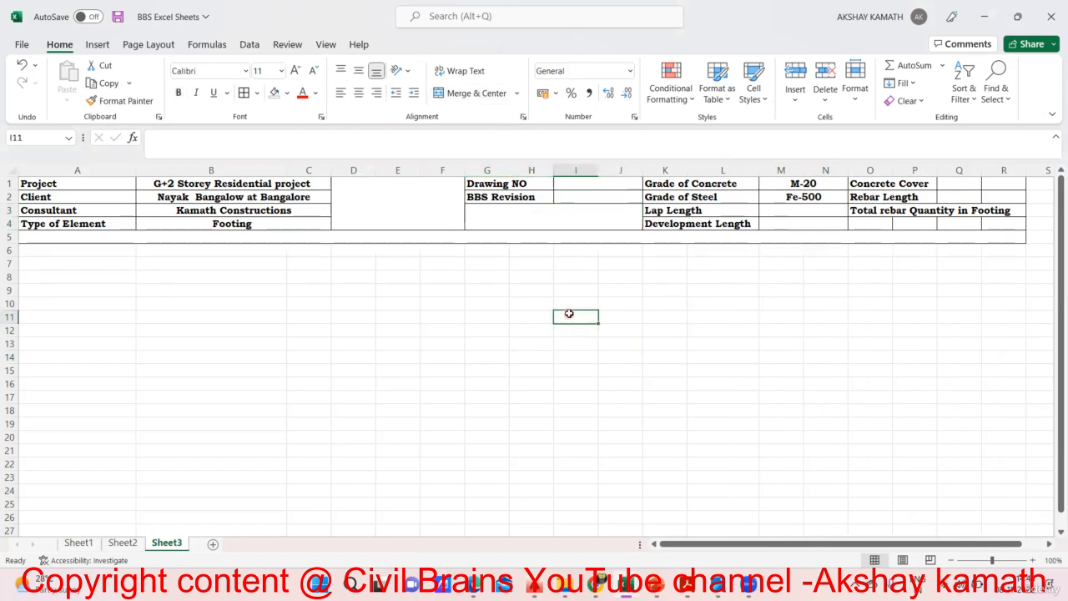
pyautogui.click(680, 308)
pyautogui.click(644, 361)
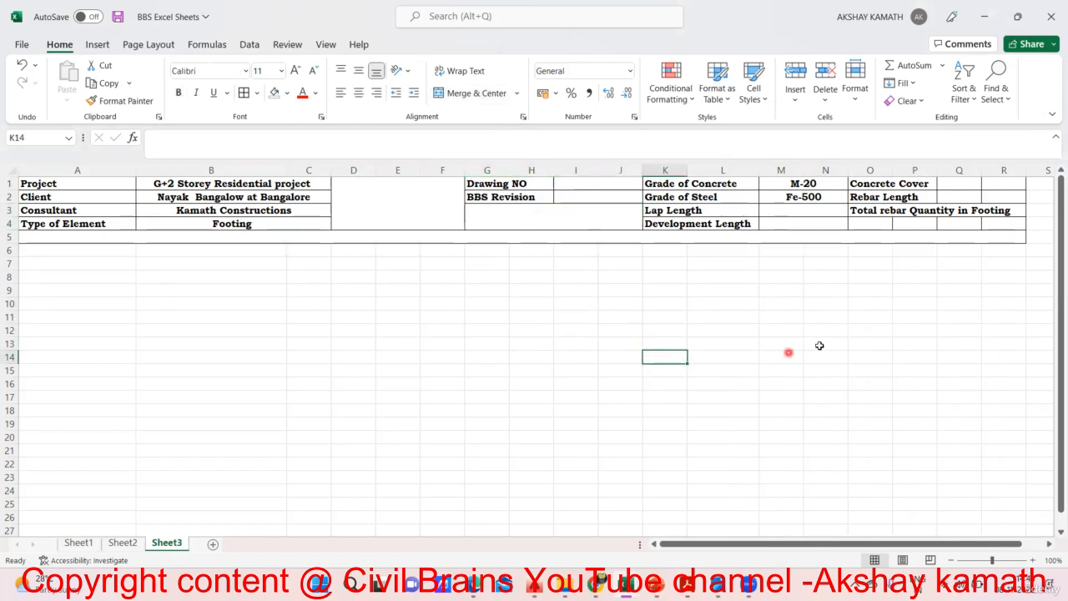
# Step: Merge and center cells O4:R4 below the total rebar quantity label
pyautogui.click(880, 224)
pyautogui.moveTo(917, 225); pyautogui.dragTo(1006, 226)
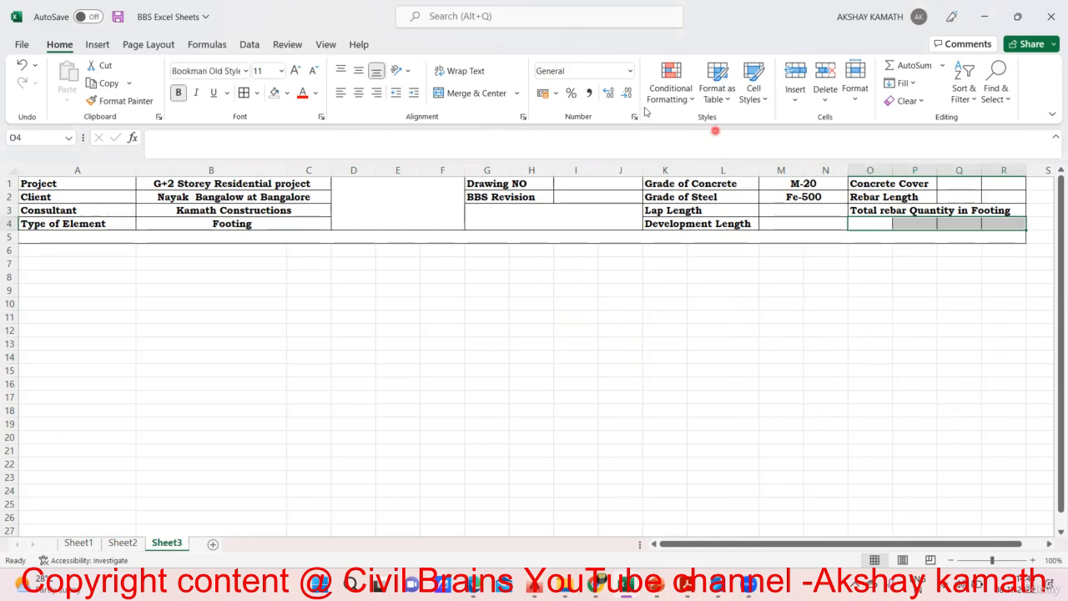
pyautogui.click(475, 93)
pyautogui.click(670, 394)
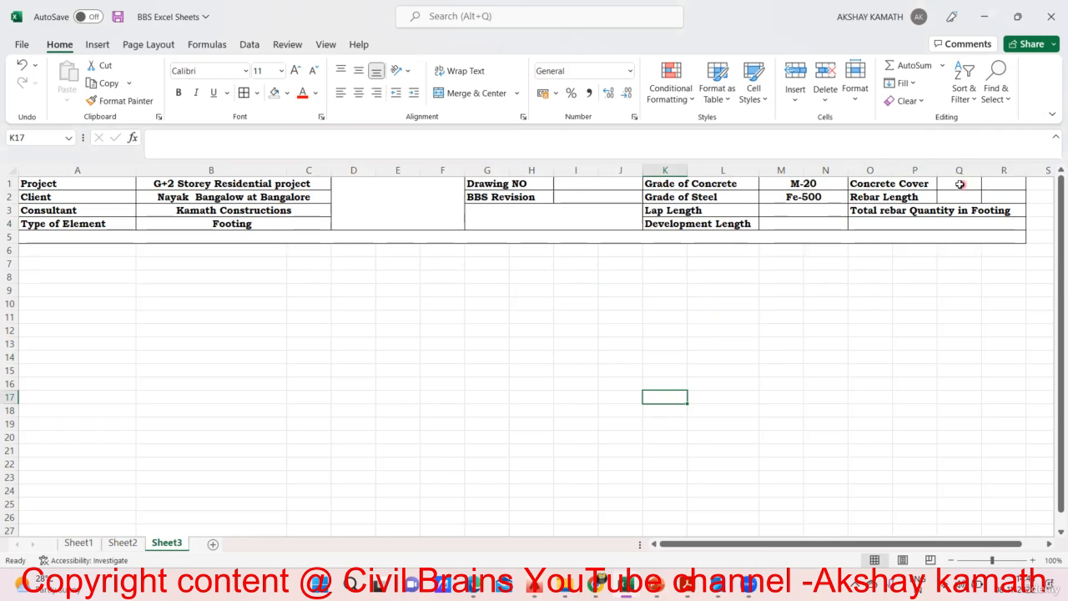
pyautogui.moveTo(960, 184); pyautogui.dragTo(985, 192)
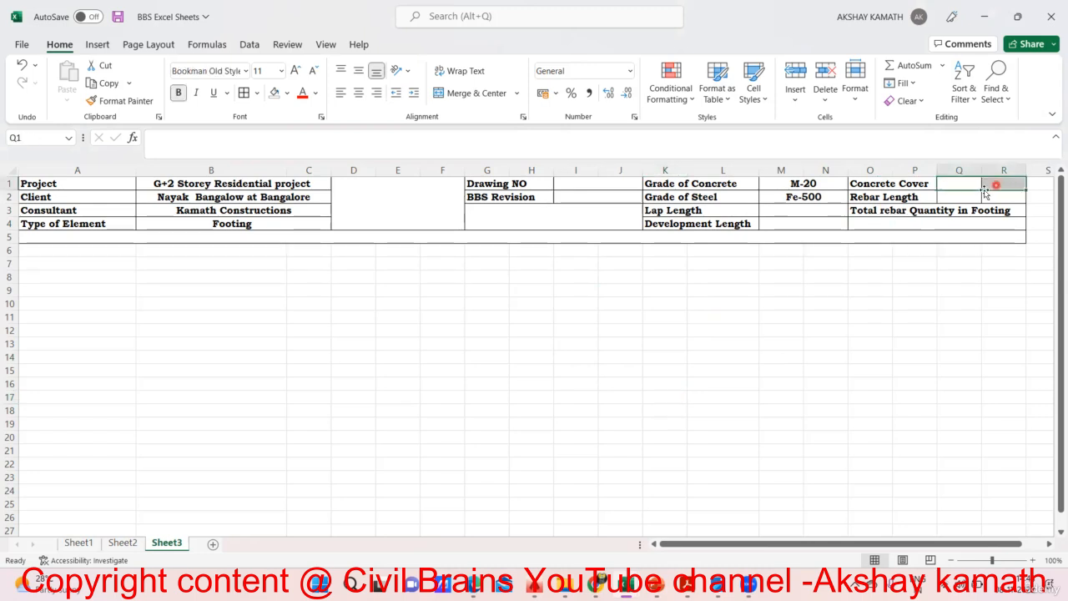
pyautogui.click(936, 260)
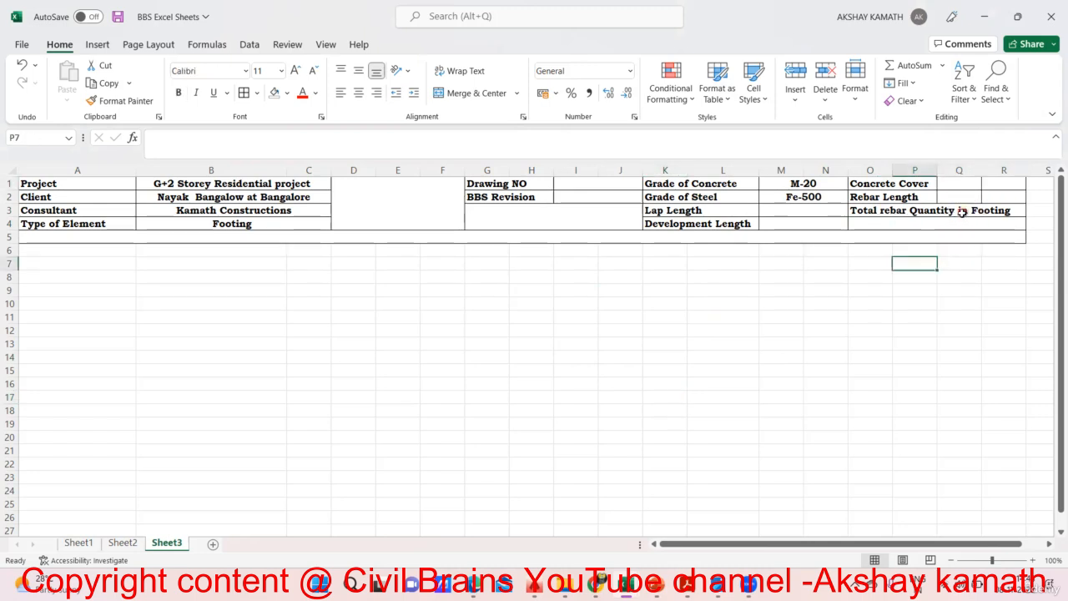
pyautogui.click(969, 211)
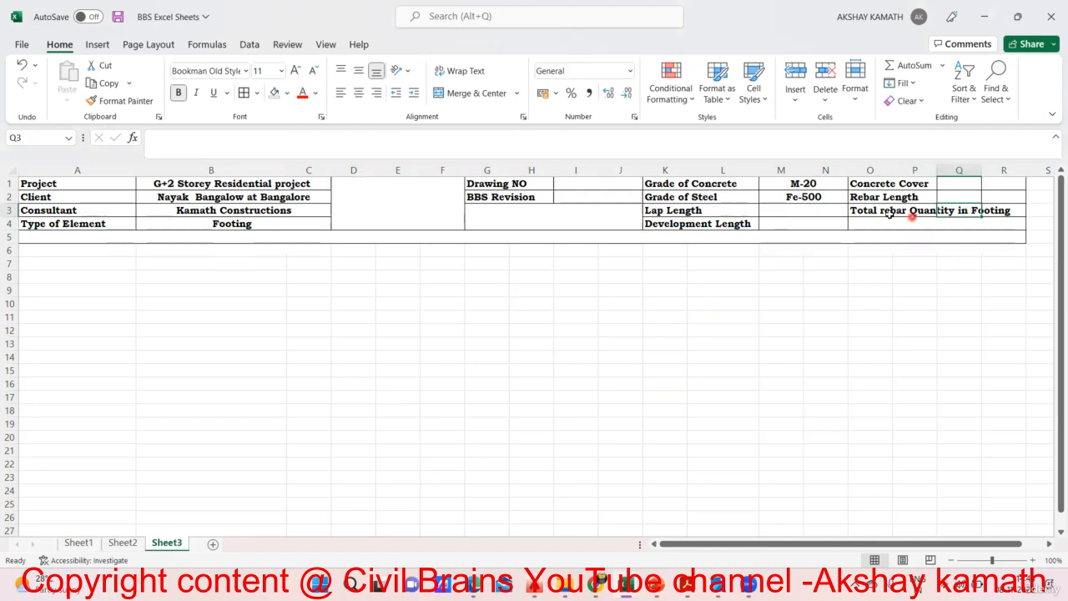
pyautogui.click(1011, 209)
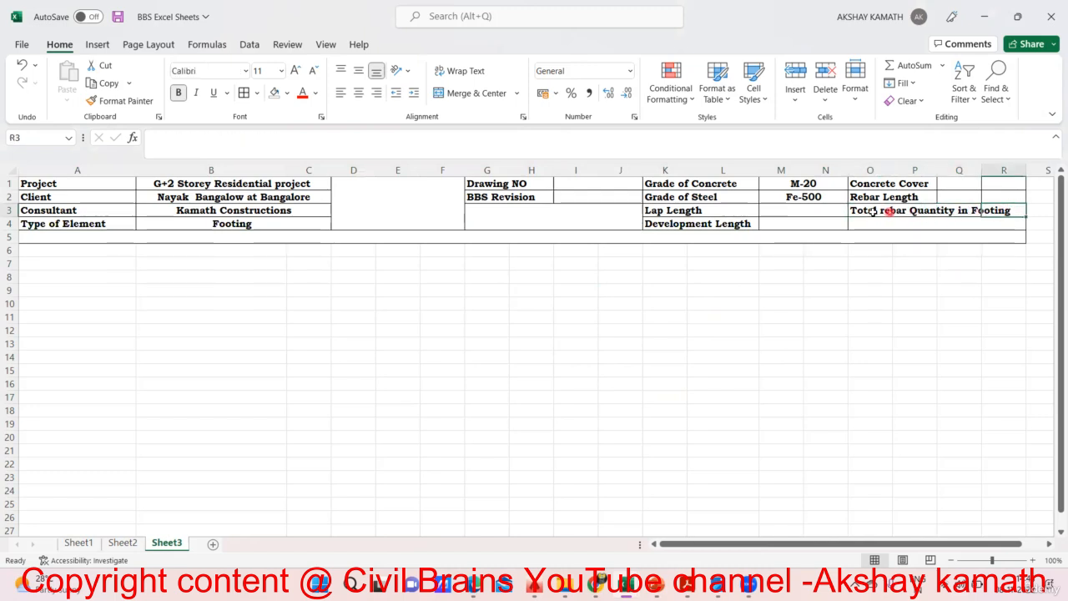
# Step: Try to merge and center the Total rebar Quantity in Footing label across O3:R3, and split the cells again
pyautogui.moveTo(872, 212); pyautogui.dragTo(983, 209)
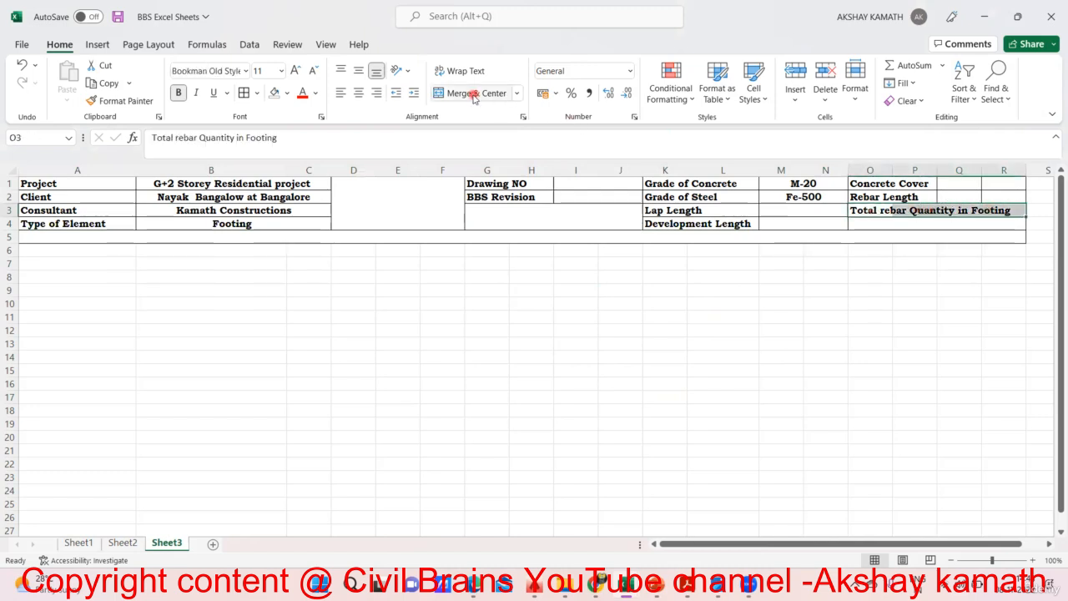
pyautogui.click(960, 398)
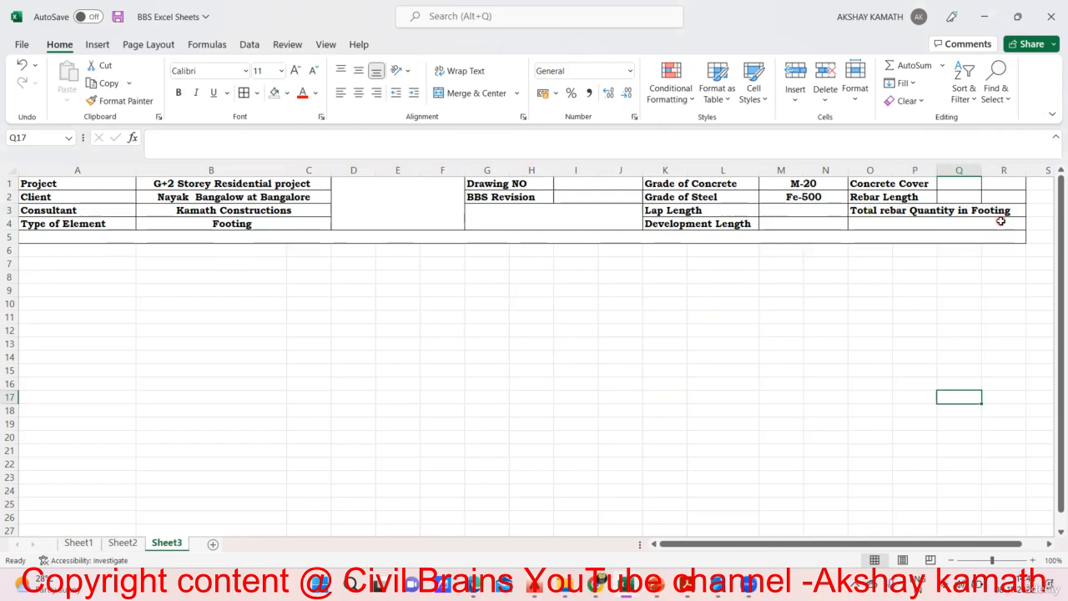
pyautogui.moveTo(876, 210); pyautogui.dragTo(1006, 211)
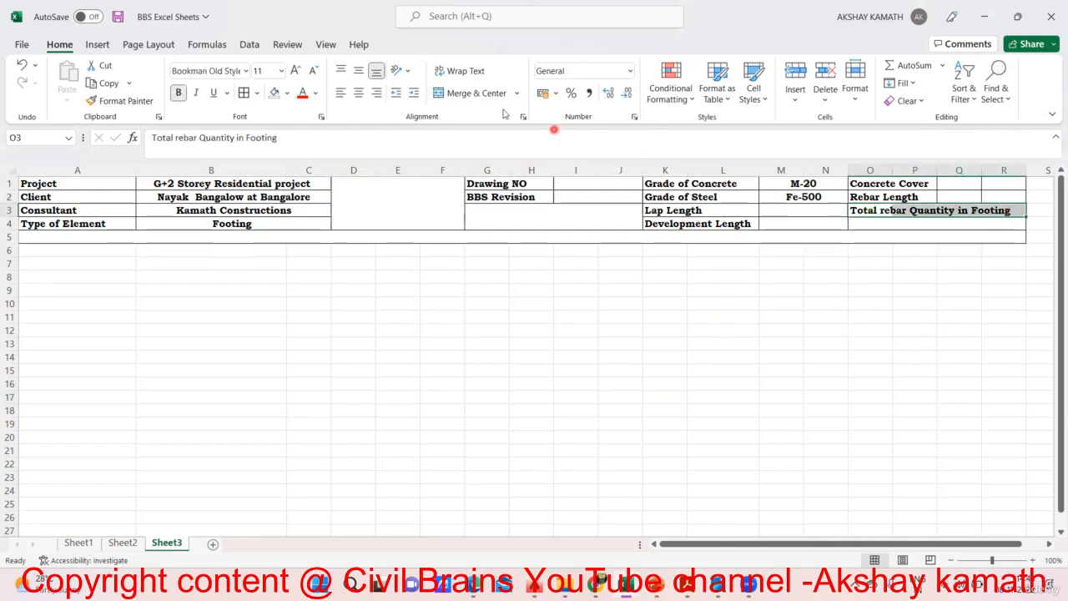
pyautogui.click(479, 93)
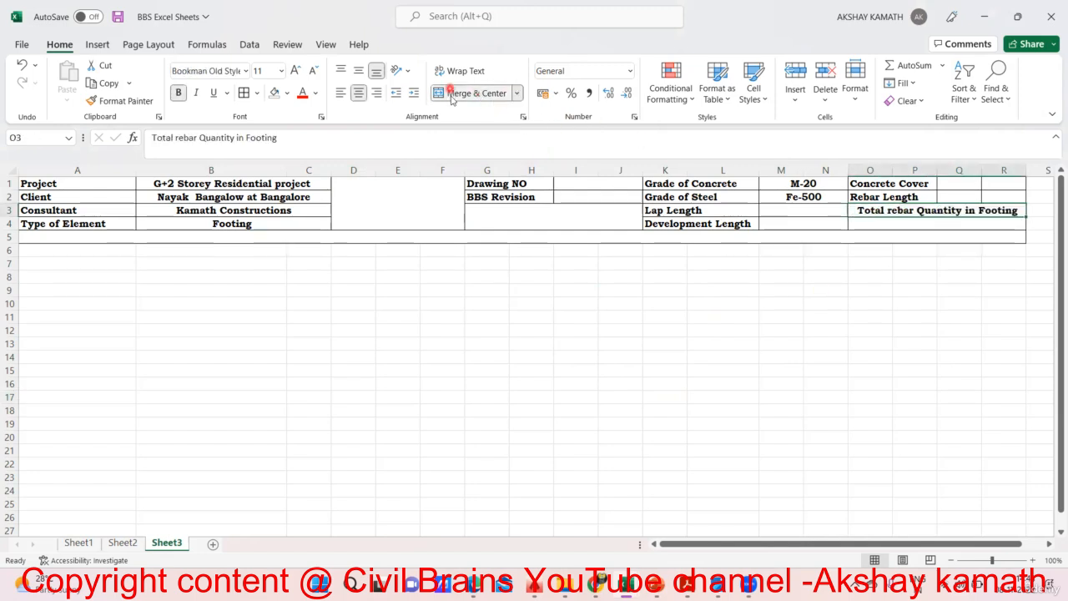
pyautogui.click(451, 95)
pyautogui.click(918, 304)
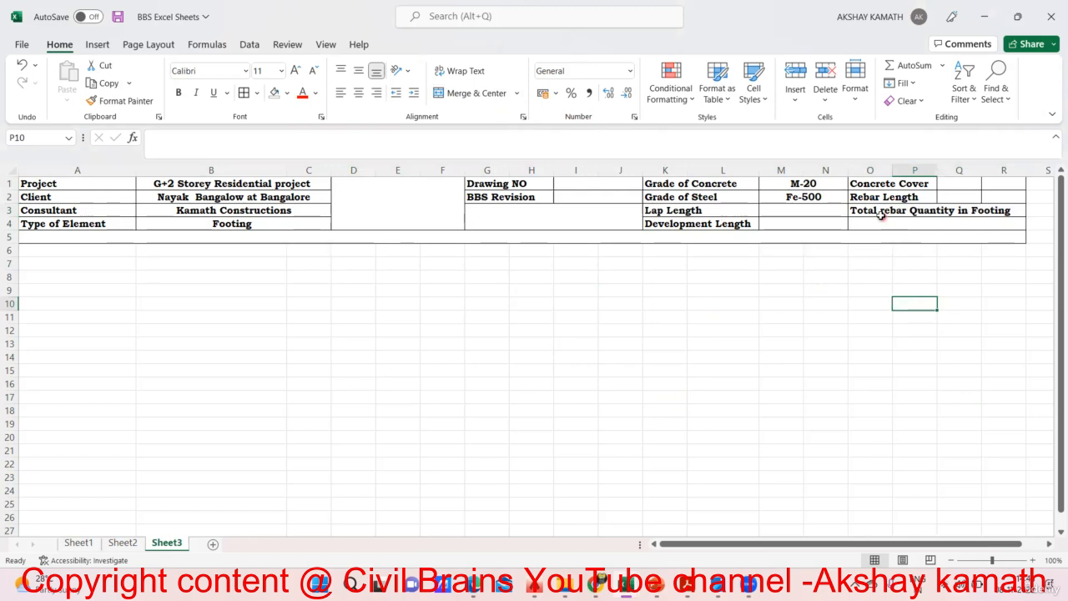
# Step: Try to merge and center cells Q3:R3, and retry with the whole label range O3:R3
pyautogui.click(963, 211)
pyautogui.keyDown('ctrl'); pyautogui.click(1011, 213); pyautogui.keyUp('ctrl')
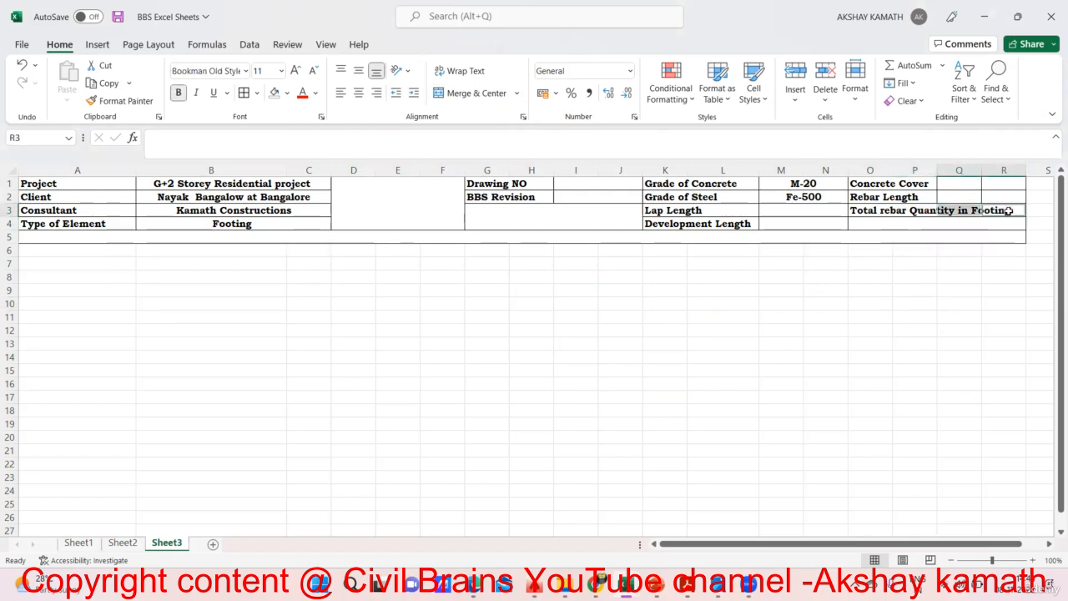
pyautogui.click(467, 96)
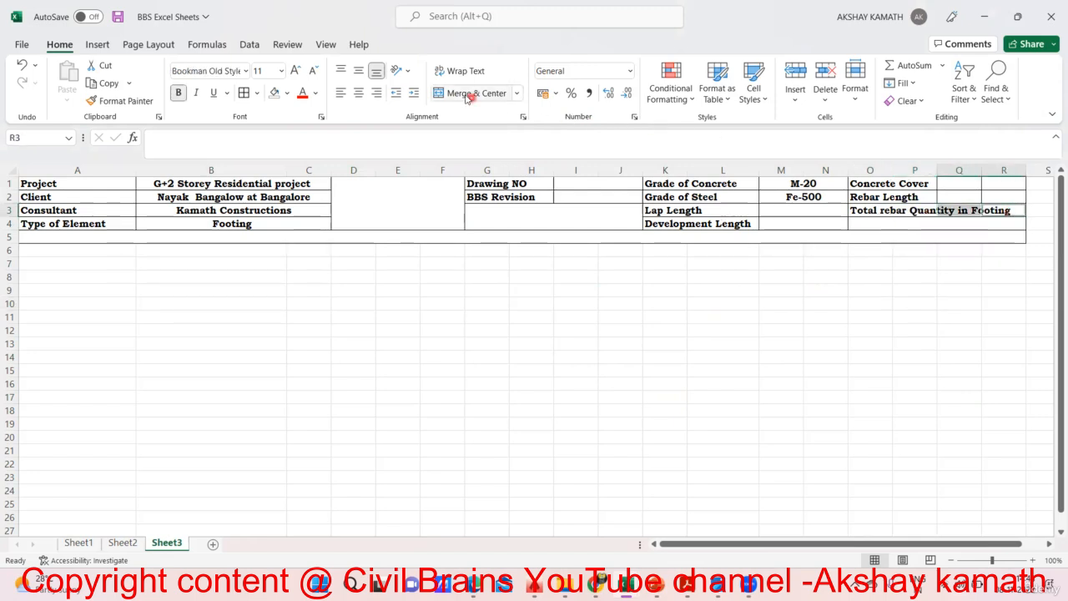
pyautogui.click(947, 361)
pyautogui.moveTo(888, 214); pyautogui.dragTo(1007, 210)
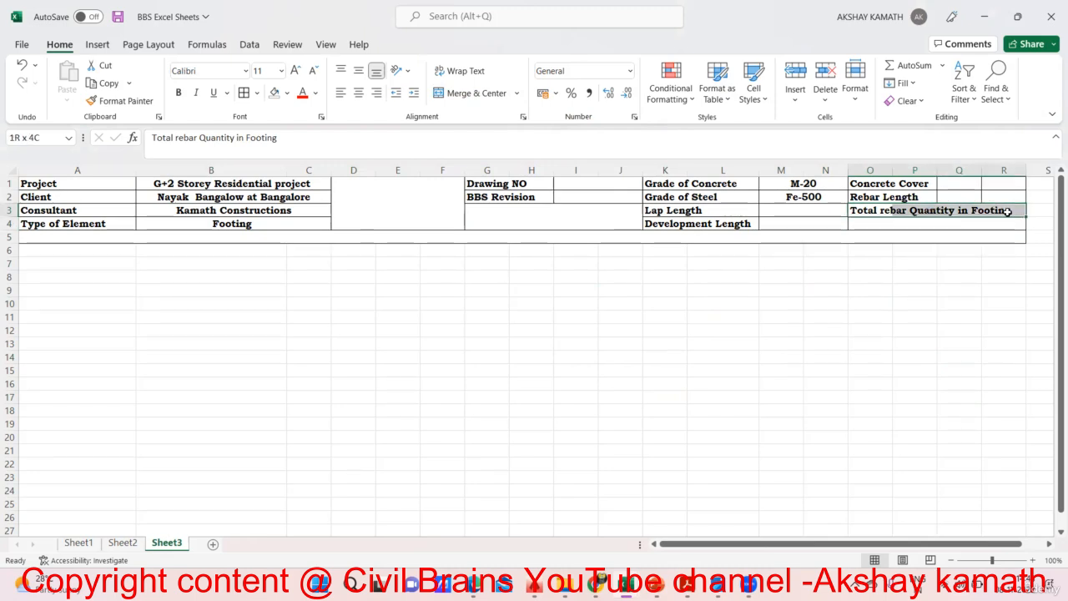
pyautogui.click(477, 96)
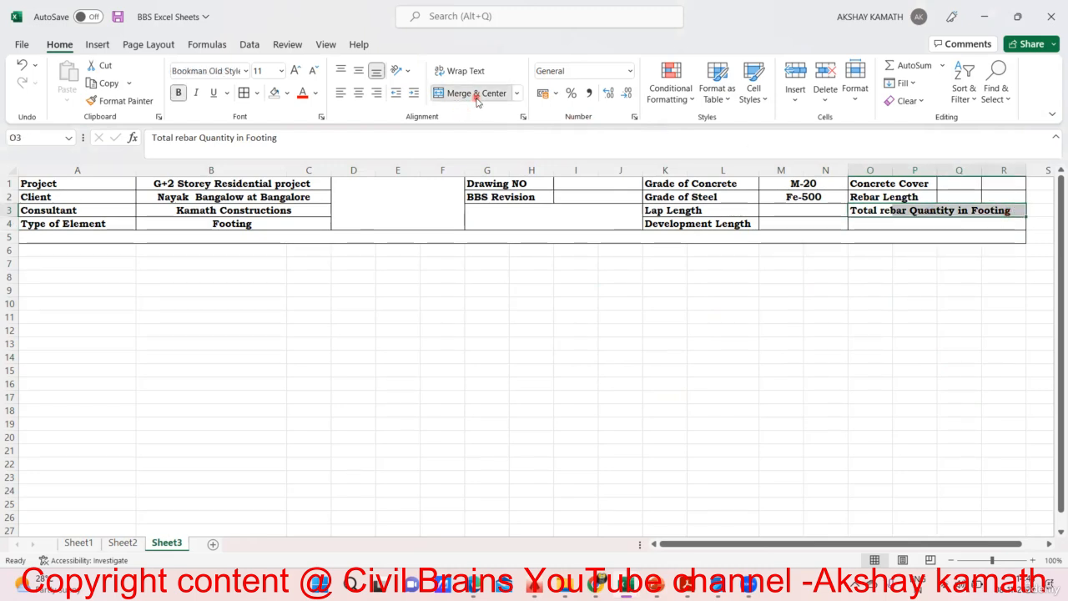
pyautogui.click(950, 333)
pyautogui.click(881, 211)
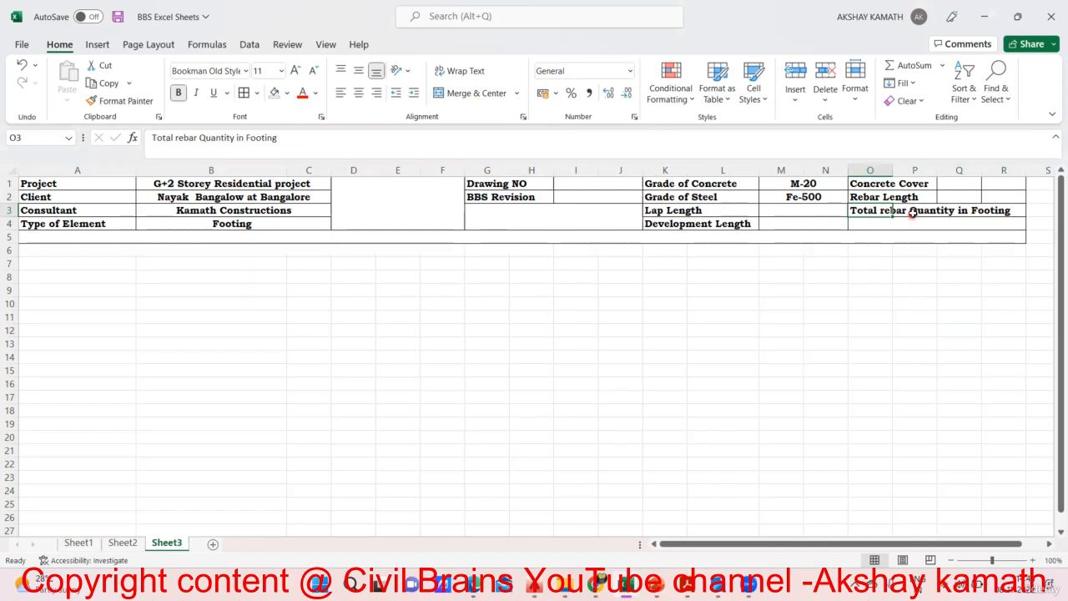
pyautogui.moveTo(911, 215); pyautogui.dragTo(958, 215)
pyautogui.click(999, 215)
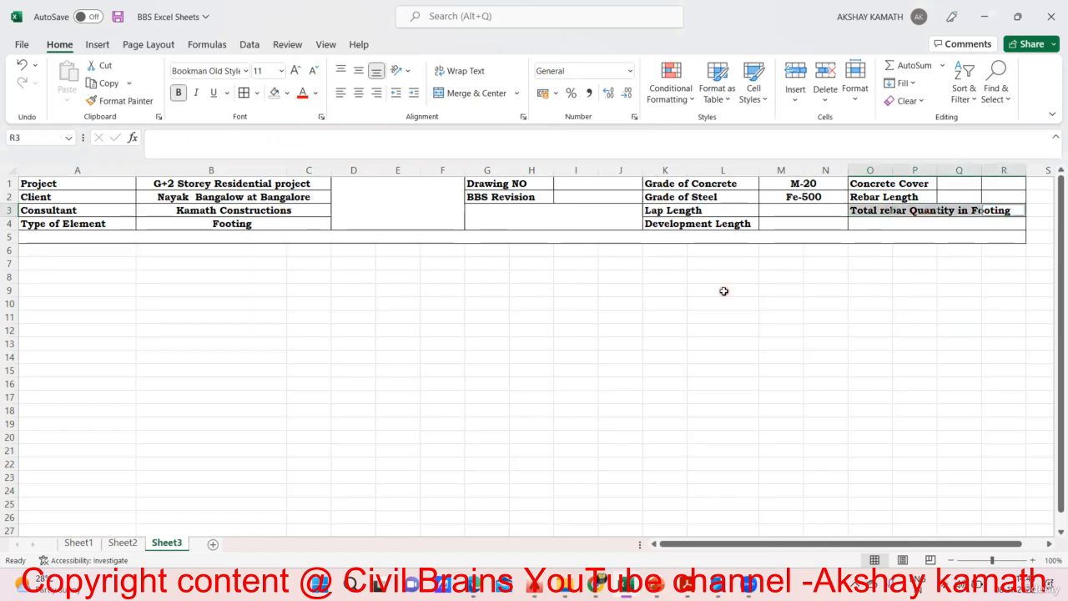
pyautogui.click(699, 343)
pyautogui.click(881, 214)
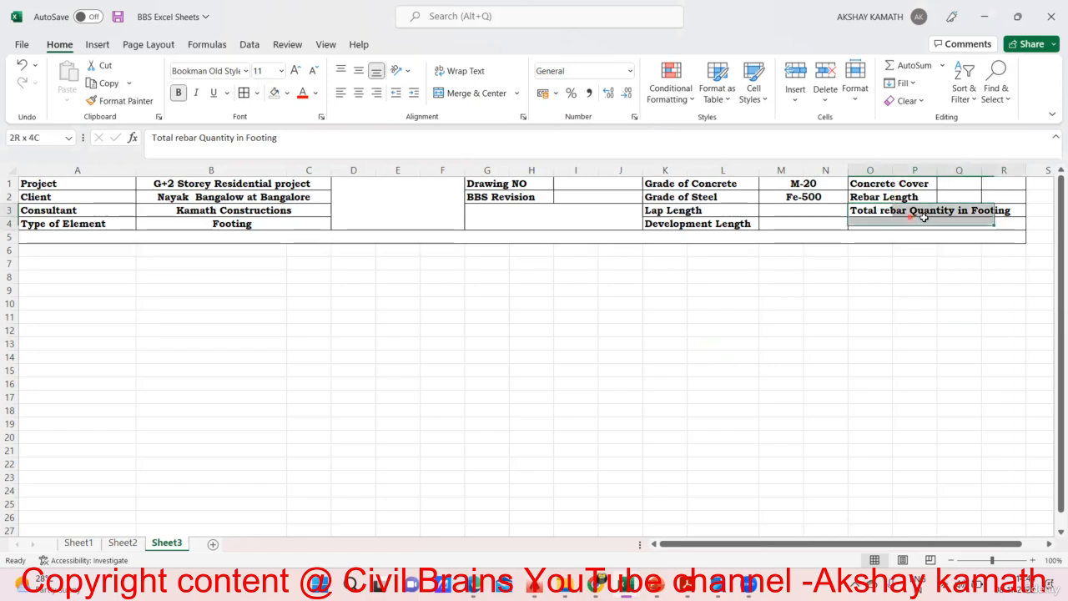
pyautogui.click(892, 233)
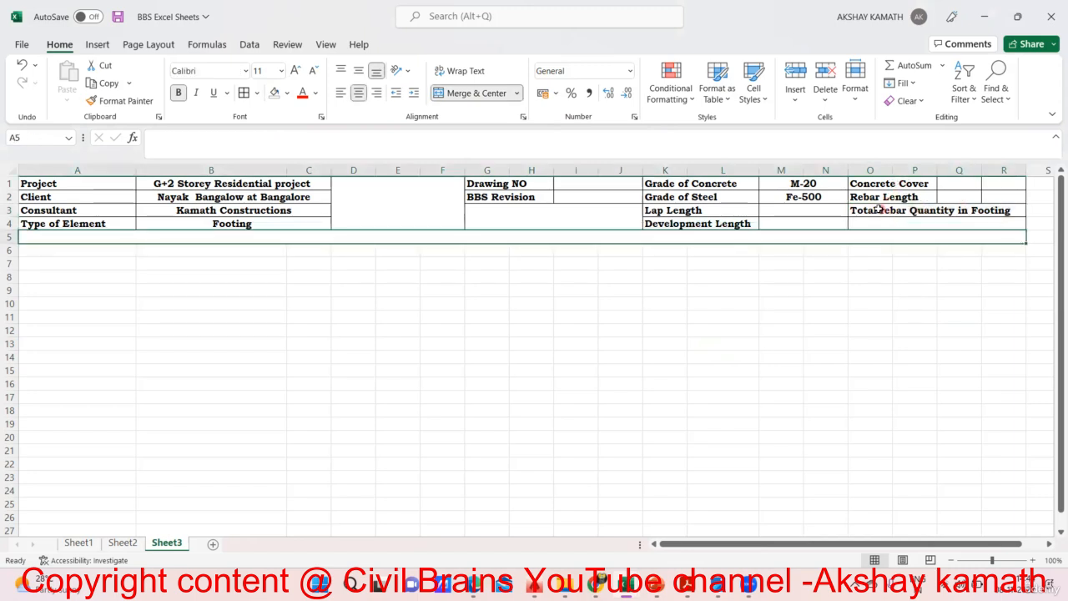
# Step: Move the Total rebar Quantity in Footing label from O3:R3 to the free cells starting at M8
pyautogui.moveTo(882, 211); pyautogui.dragTo(993, 213)
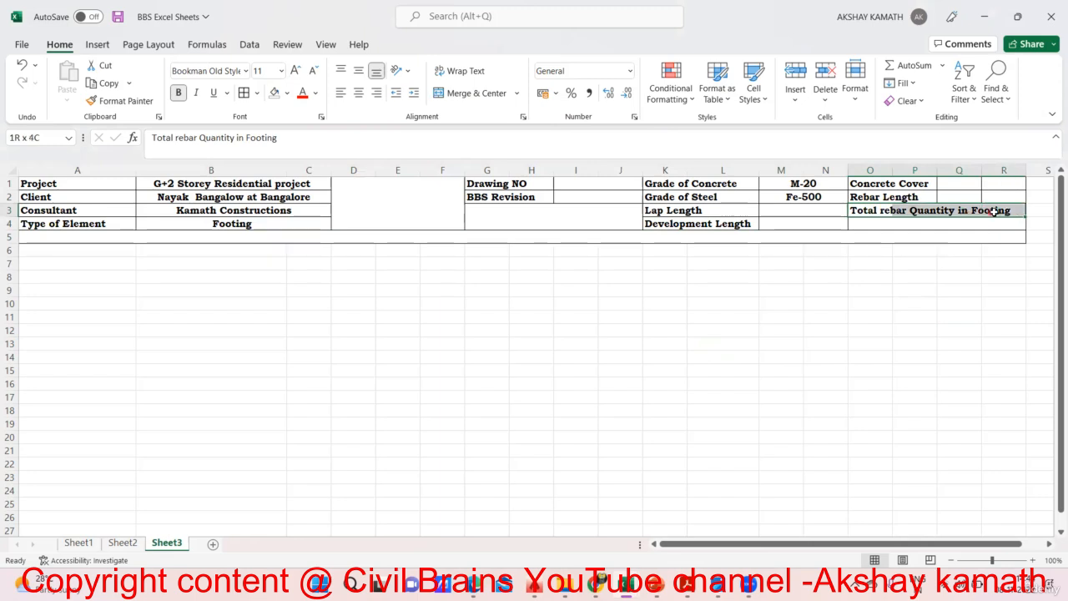
pyautogui.hotkey('ctrl', 'c')
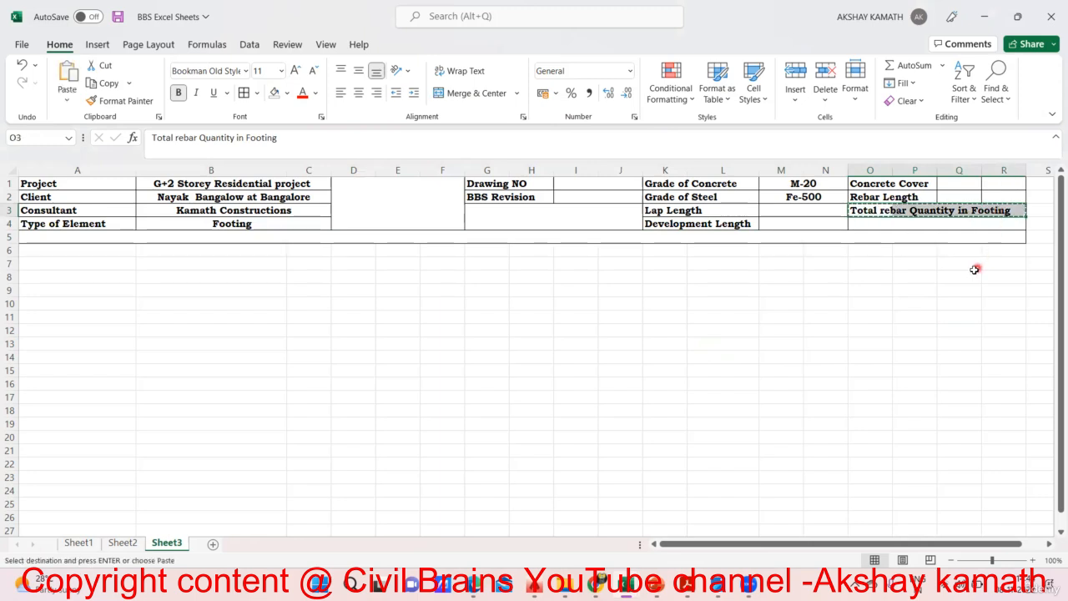
pyautogui.click(968, 264)
pyautogui.click(779, 276)
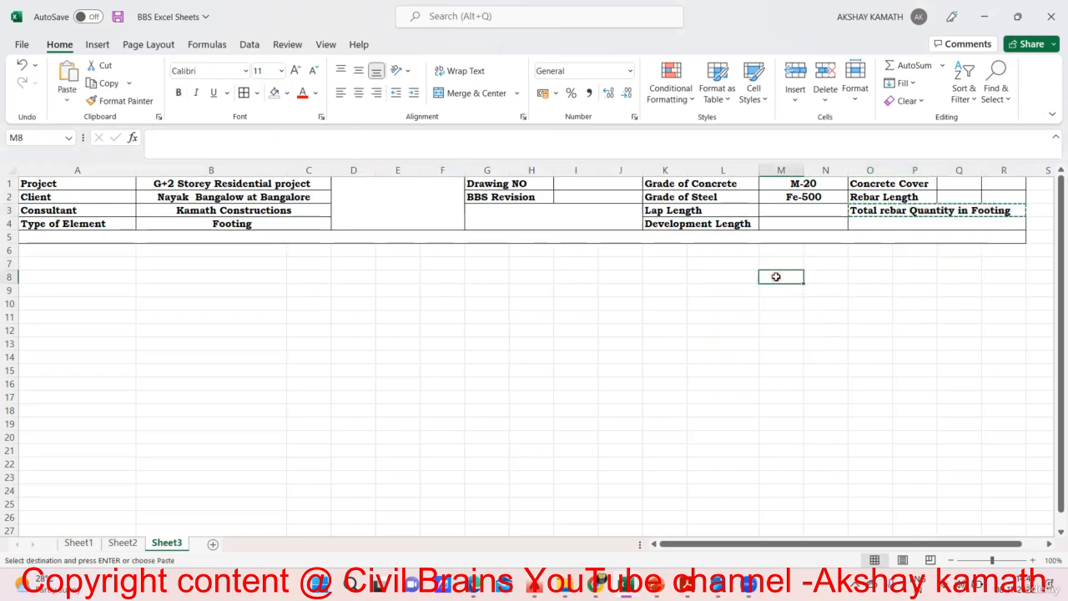
pyautogui.hotkey('ctrl', 'v')
pyautogui.click(785, 344)
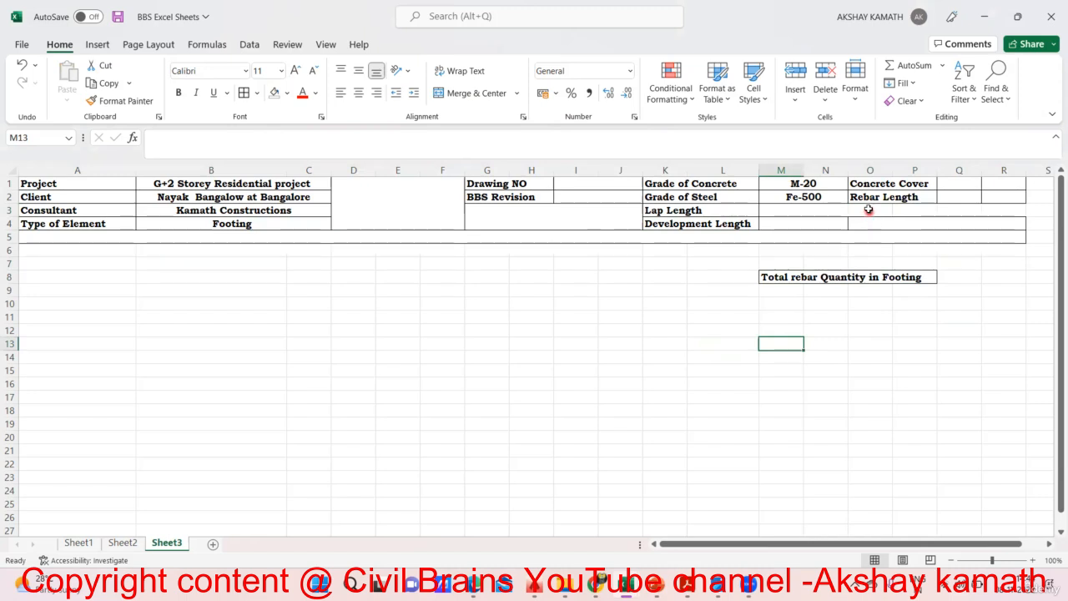
# Step: Apply all borders to the emptied cells O3:Q3
pyautogui.moveTo(870, 211); pyautogui.dragTo(928, 209)
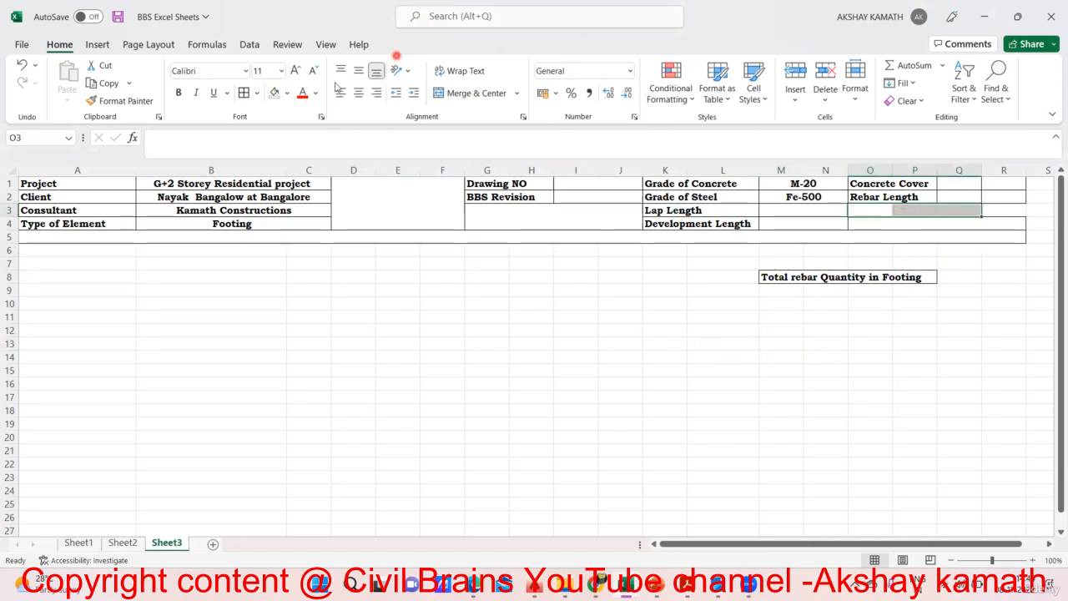
pyautogui.click(244, 93)
pyautogui.click(584, 383)
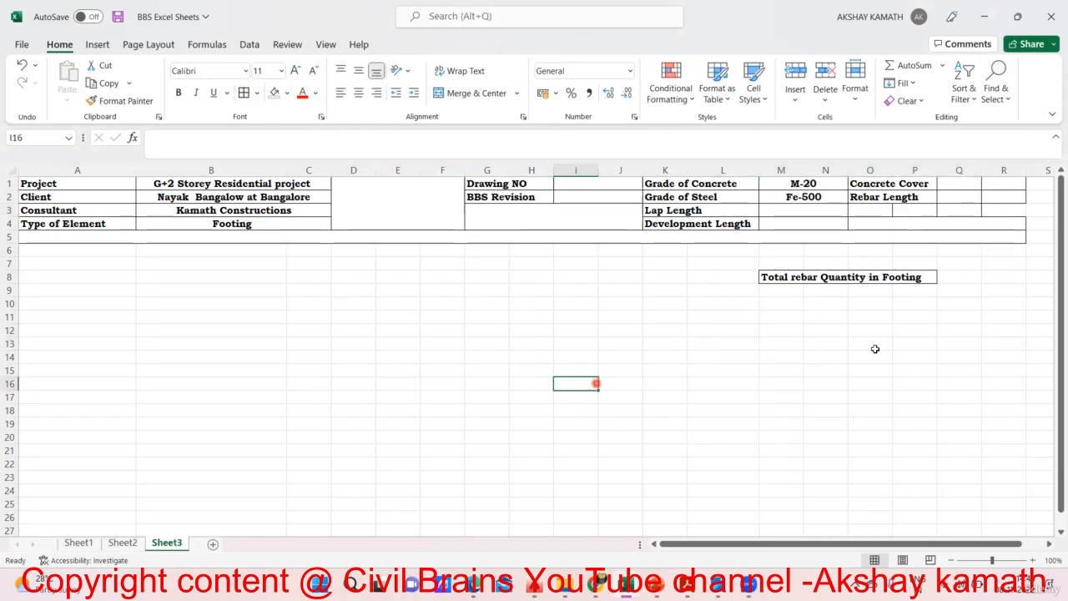
# Step: Copy the Total rebar Quantity in Footing label from M8:P8 back into the header block at O3
pyautogui.moveTo(764, 278); pyautogui.dragTo(911, 283)
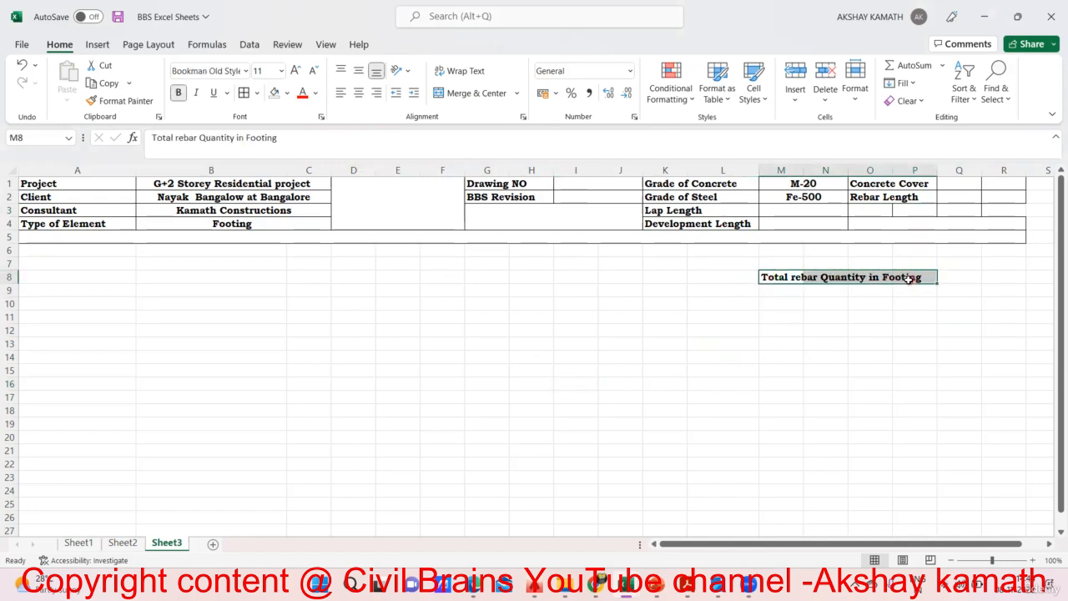
pyautogui.hotkey('ctrl', 'c')
pyautogui.click(870, 210)
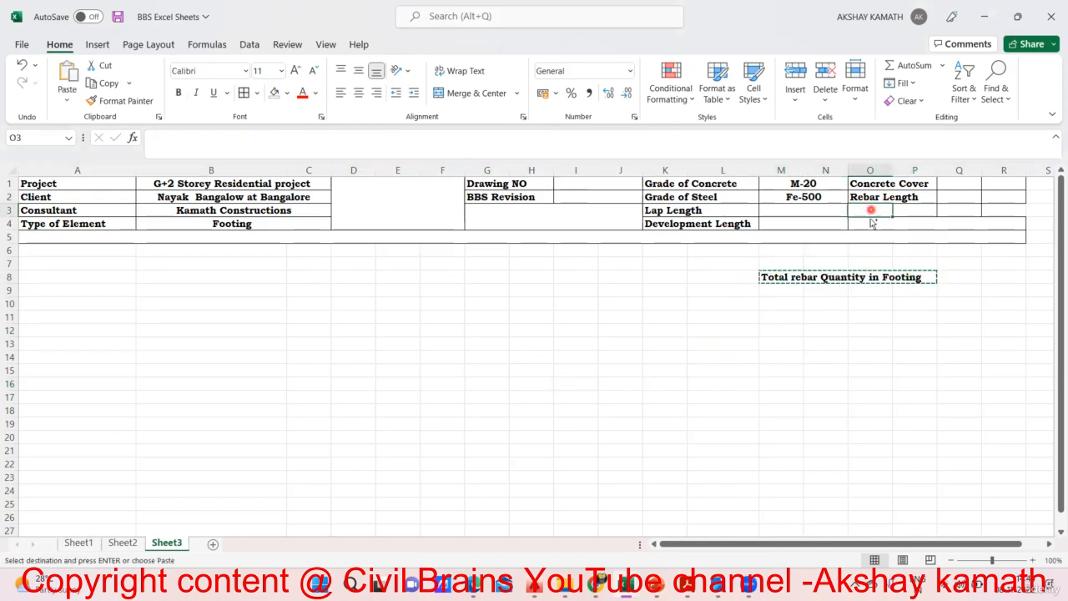
pyautogui.hotkey('ctrl', 'v')
pyautogui.click(961, 341)
# Step: Merge and center the Total rebar Quantity in Footing label across O3:Q3
pyautogui.click(865, 212)
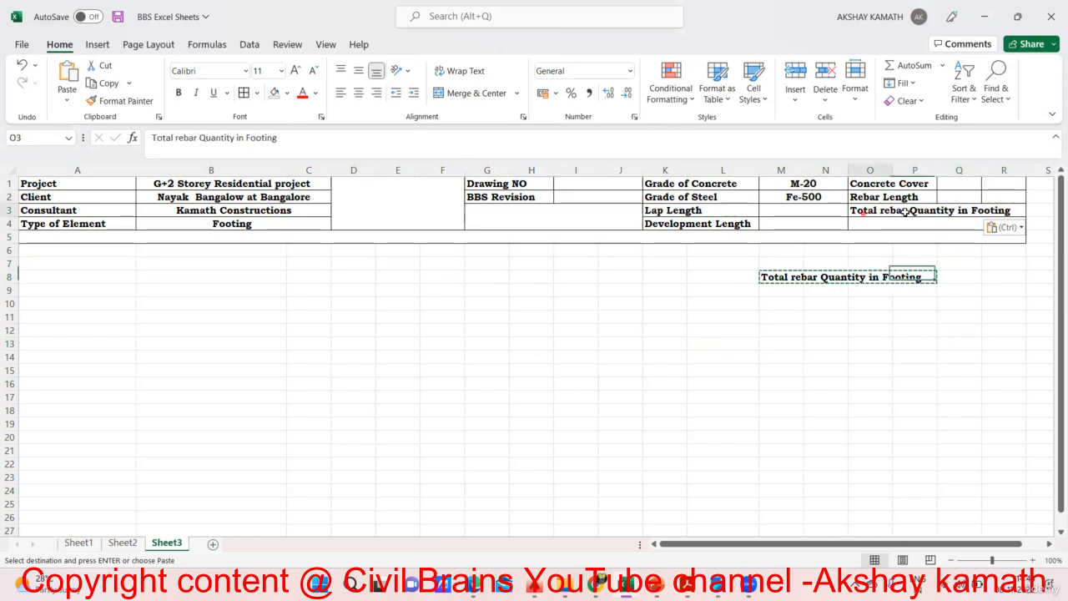
pyautogui.moveTo(906, 212); pyautogui.dragTo(960, 212)
pyautogui.click(494, 90)
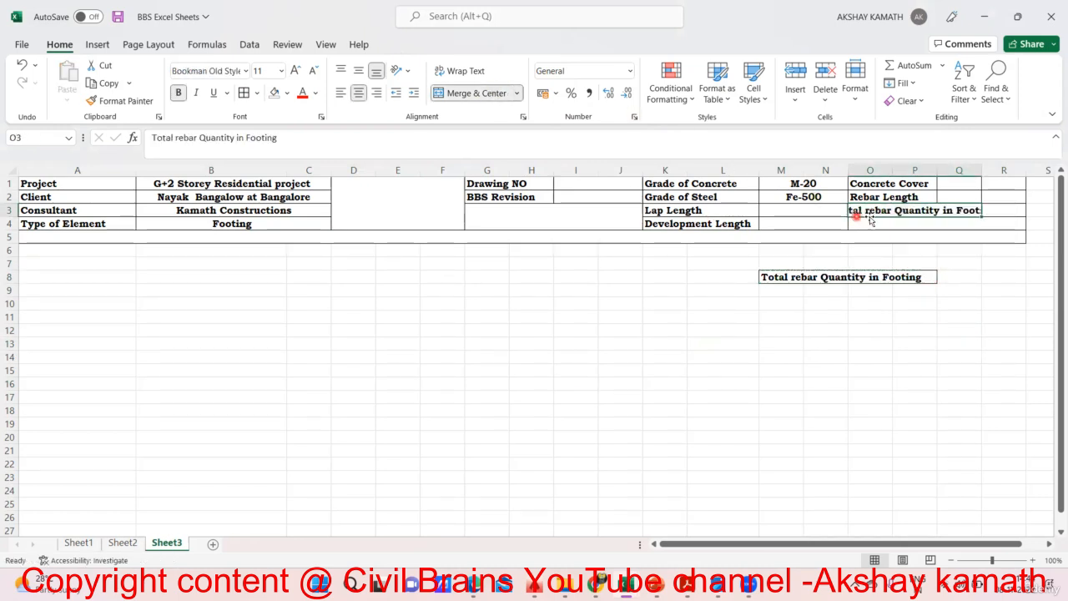
pyautogui.click(909, 248)
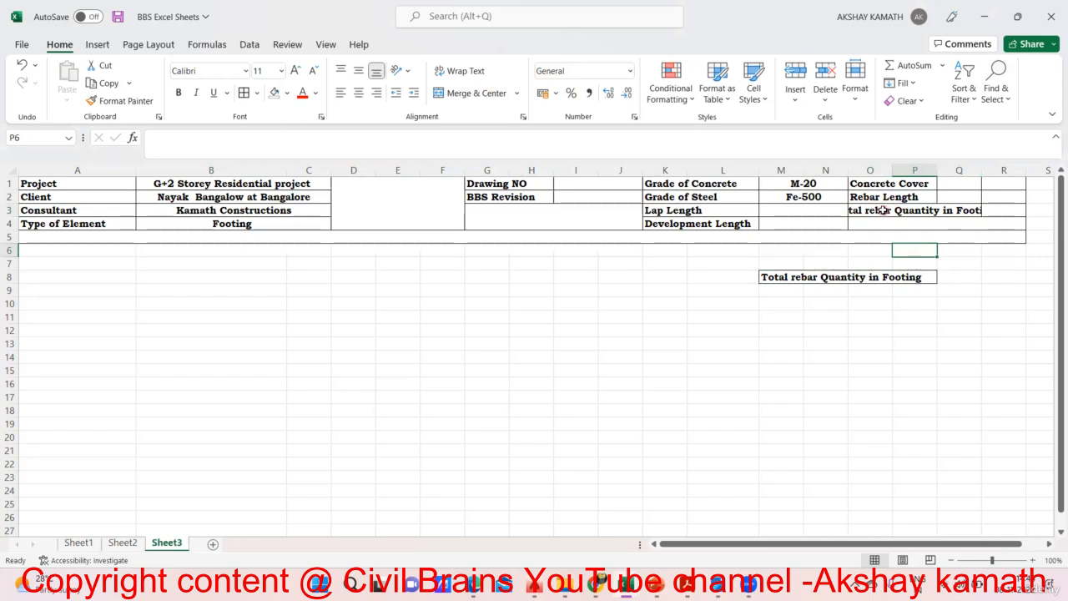
pyautogui.click(897, 212)
pyautogui.click(925, 261)
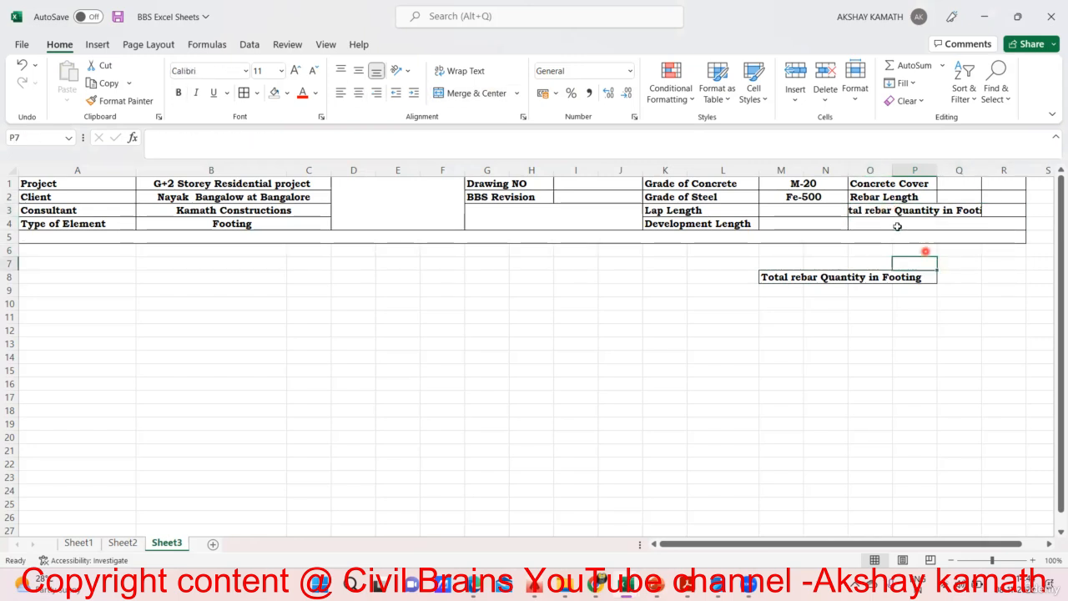
# Step: Apply borders to the merged block O4:R4 below the rebar quantity label and split it back into separate cells
pyautogui.moveTo(876, 224); pyautogui.dragTo(974, 228)
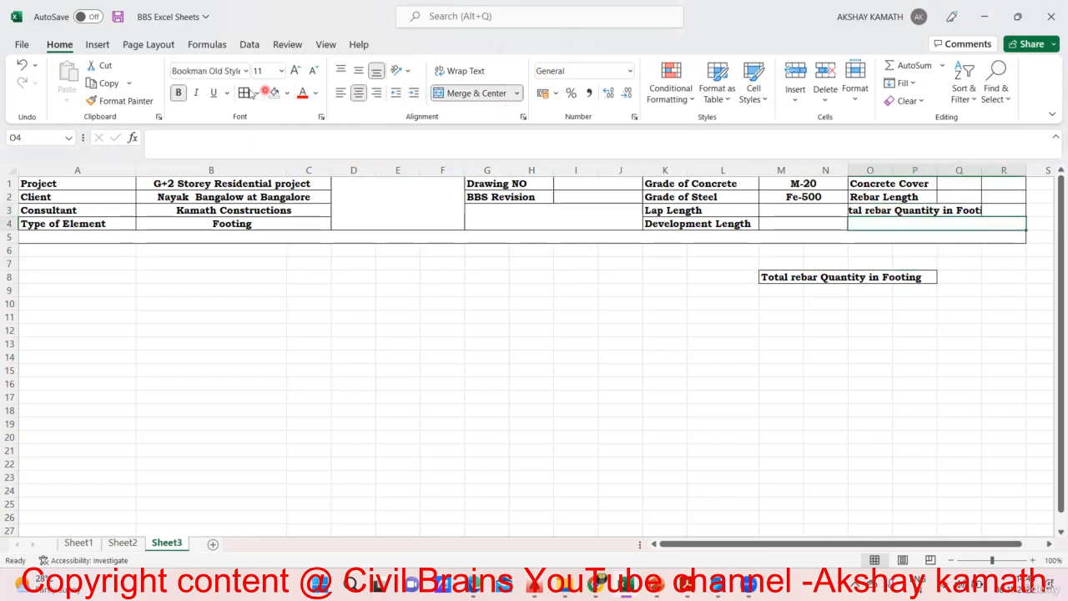
pyautogui.click(242, 95)
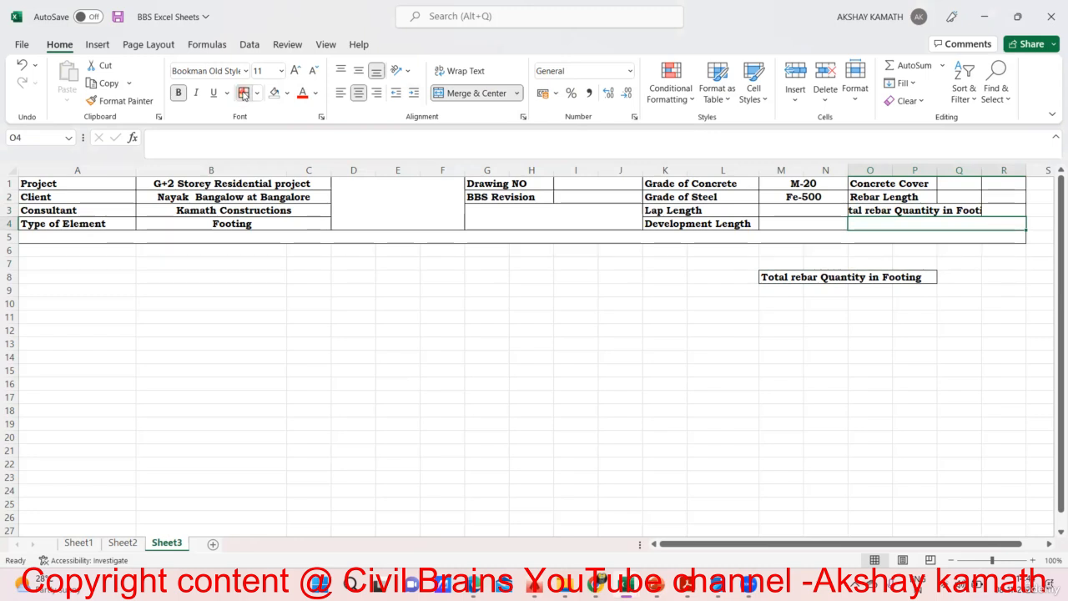
pyautogui.click(556, 320)
pyautogui.click(879, 229)
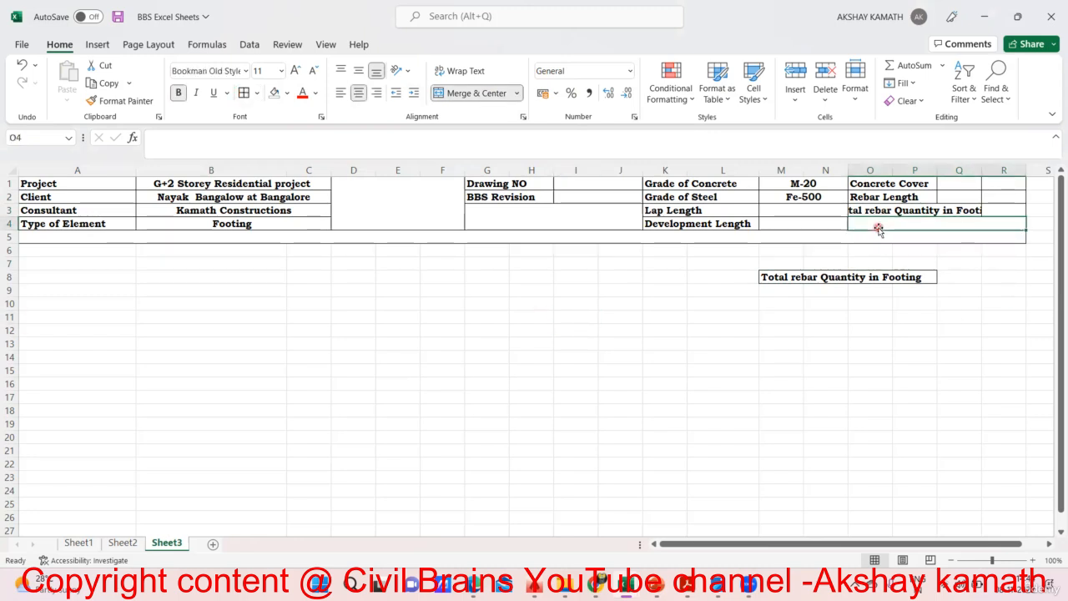
pyautogui.click(761, 361)
pyautogui.click(876, 224)
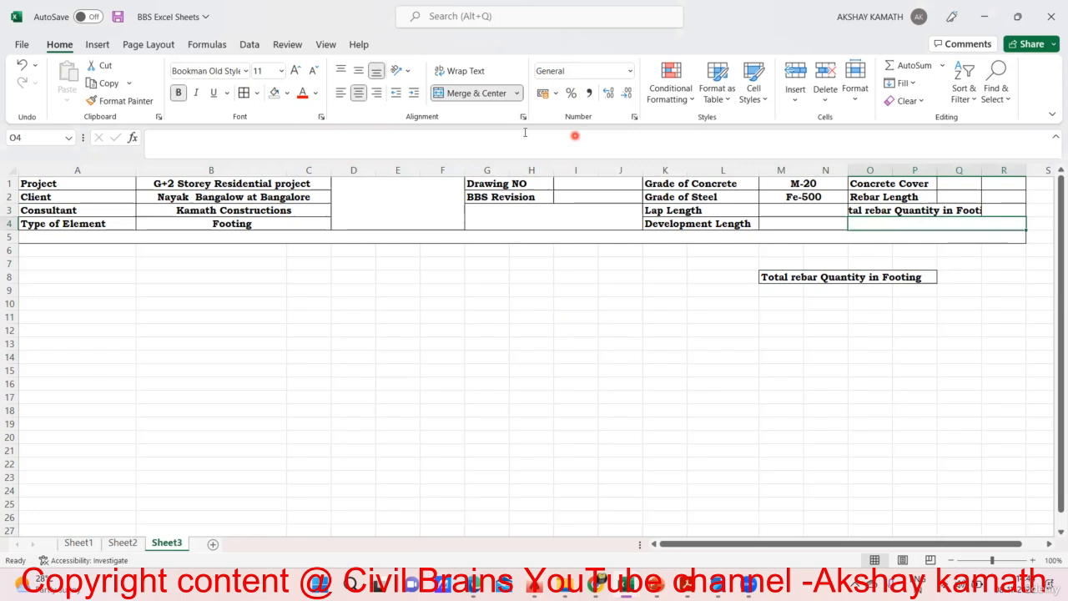
pyautogui.click(492, 94)
pyautogui.click(628, 373)
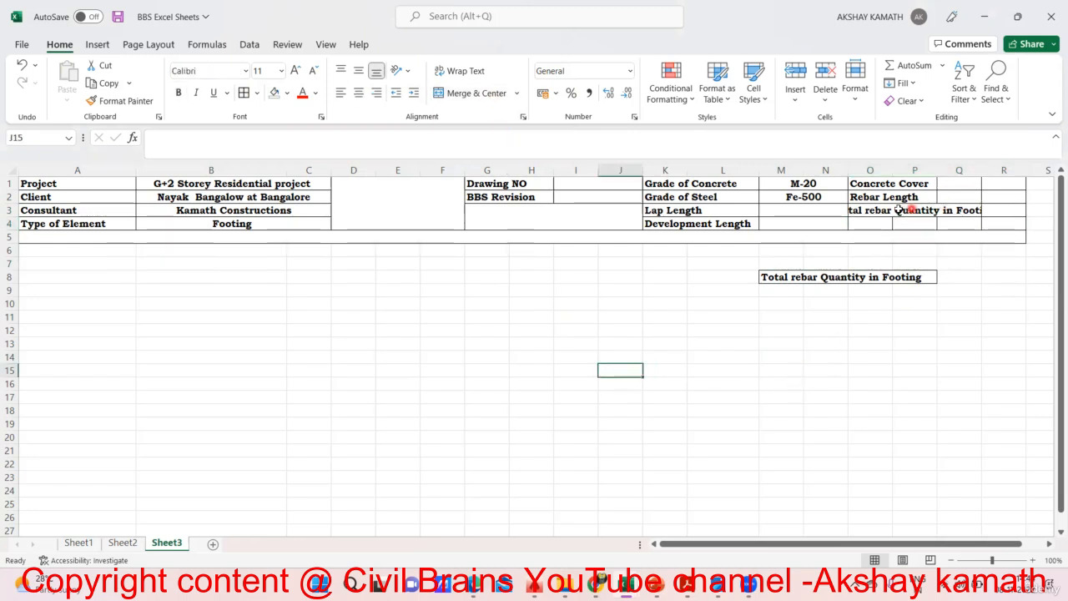
# Step: Merge and center the Total rebar Quantity in Footing label across O3:Q4 and wrap its text
pyautogui.moveTo(900, 210); pyautogui.dragTo(942, 222)
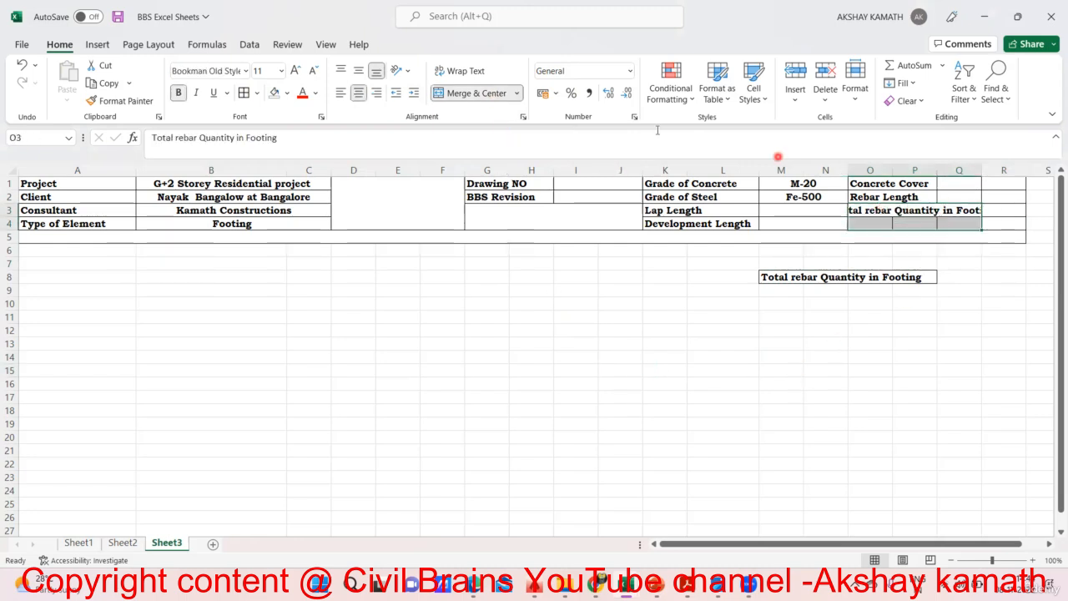
pyautogui.click(486, 94)
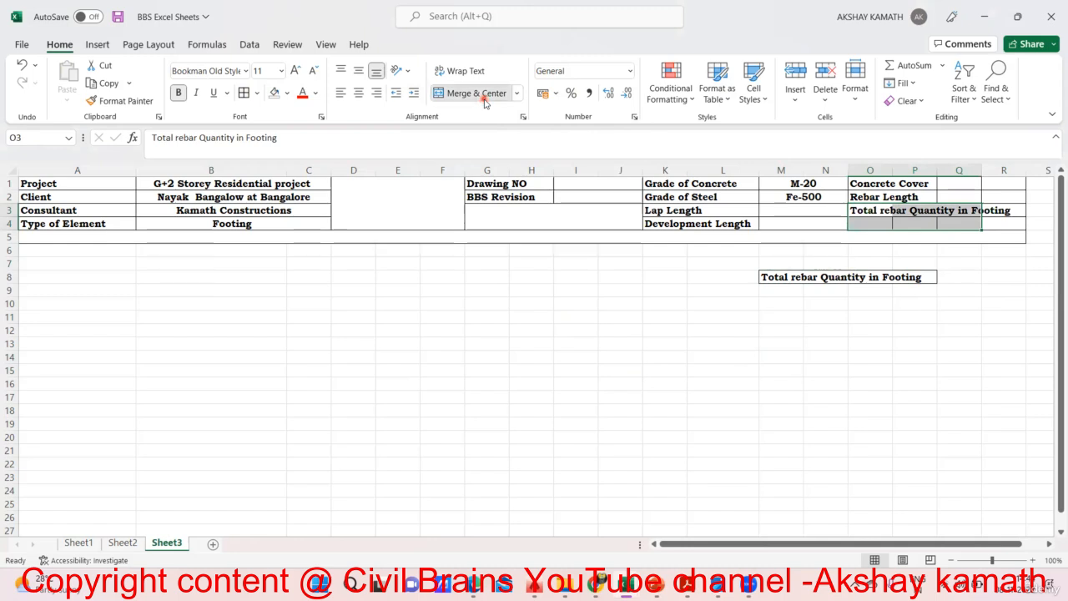
pyautogui.click(485, 95)
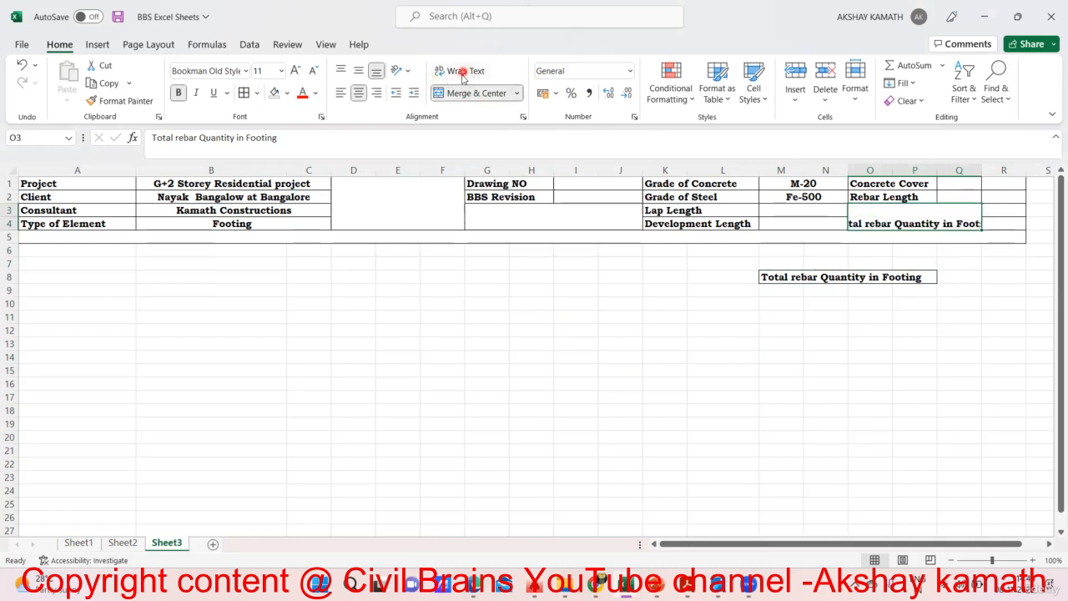
pyautogui.click(464, 73)
pyautogui.click(832, 368)
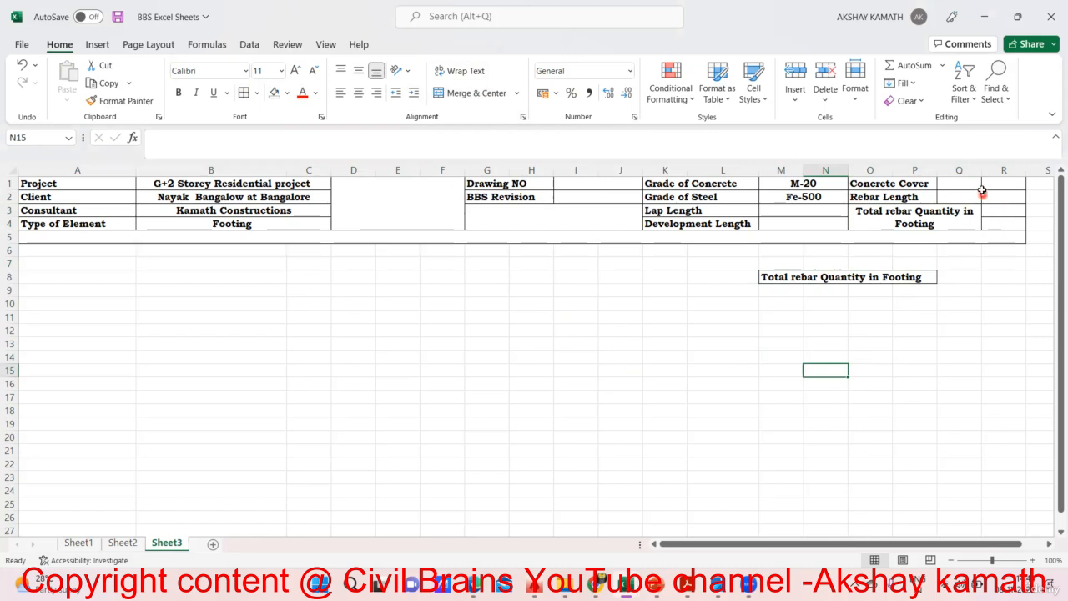
# Step: Merge and center the Concrete Cover label across O1:Q1 and the Rebar Length label across O2:Q2
pyautogui.moveTo(903, 184); pyautogui.dragTo(955, 193)
pyautogui.click(951, 235)
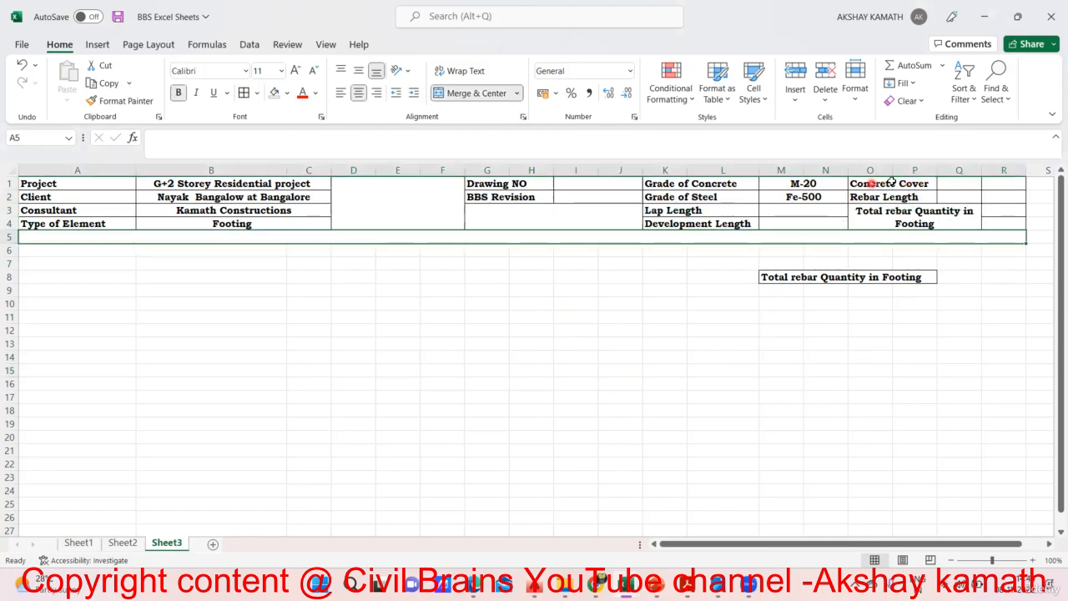
pyautogui.moveTo(891, 180); pyautogui.dragTo(949, 180)
pyautogui.click(467, 92)
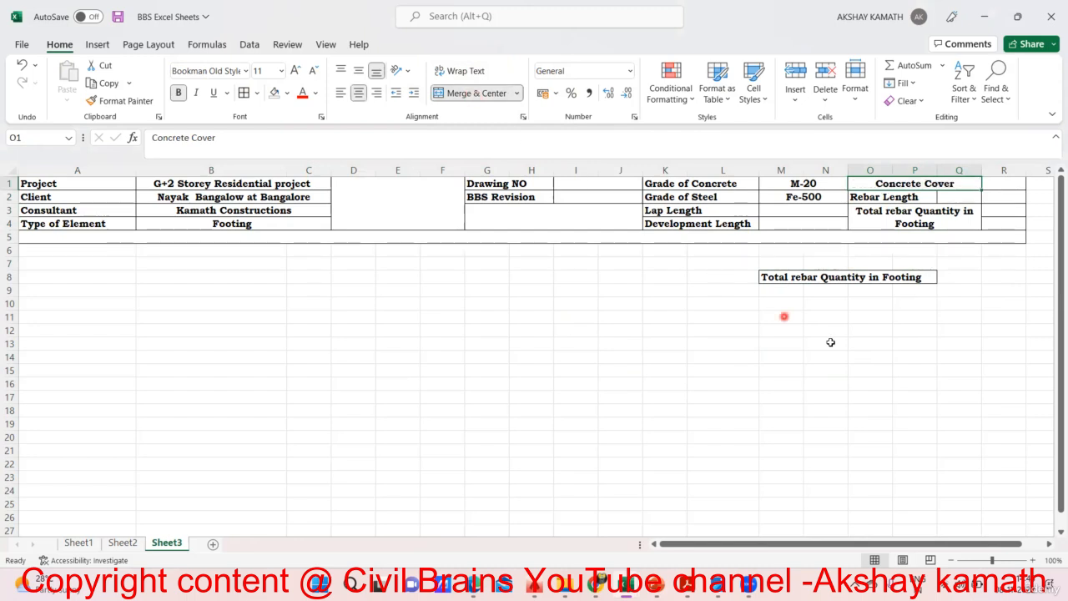
pyautogui.click(830, 343)
pyautogui.moveTo(868, 194); pyautogui.dragTo(949, 198)
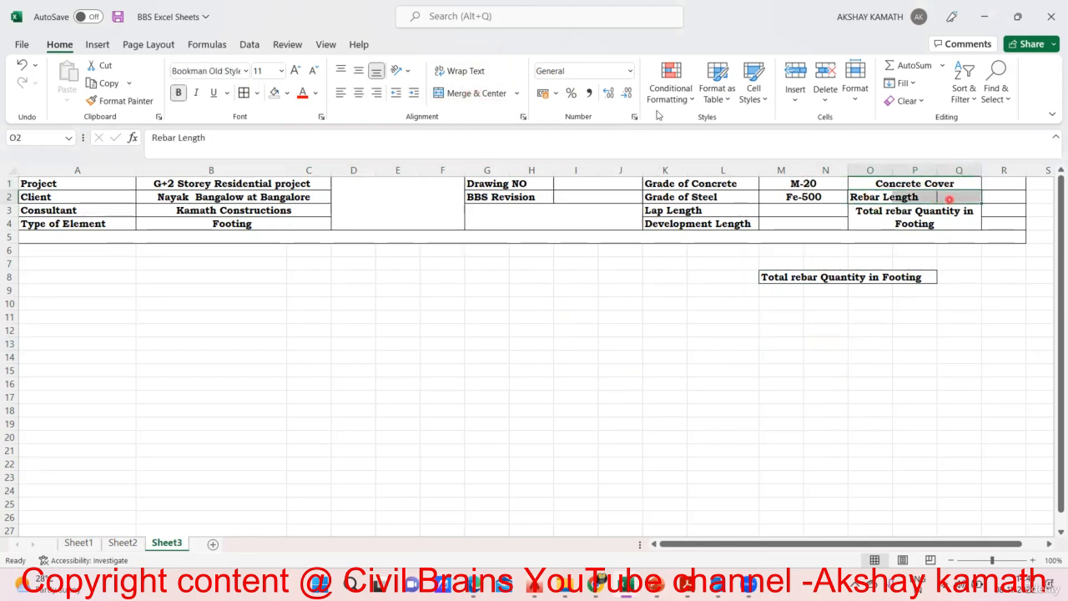
pyautogui.click(471, 92)
pyautogui.click(894, 368)
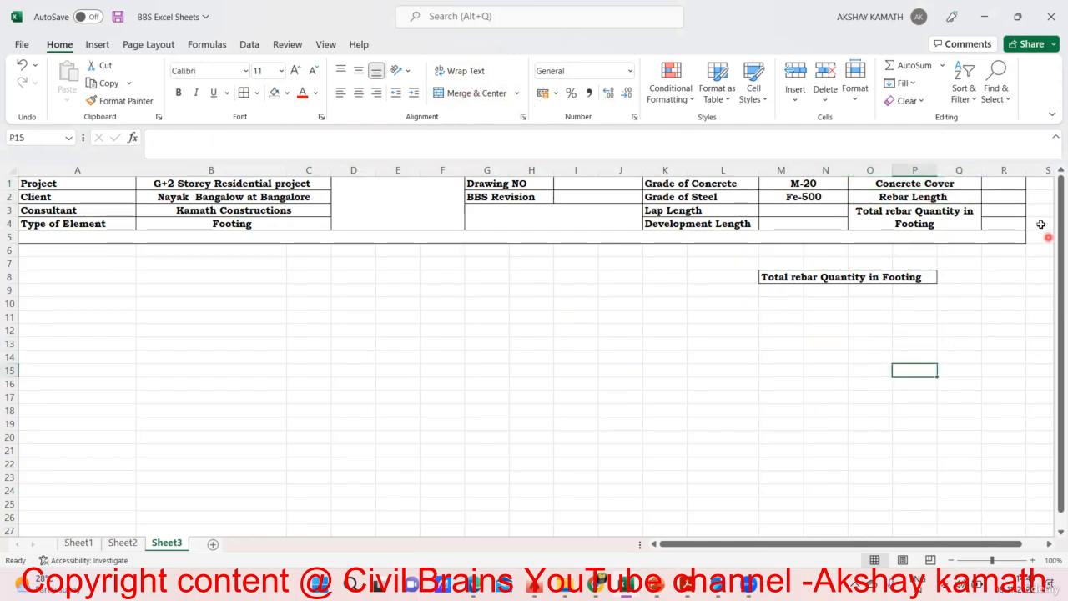
# Step: Merge and center the empty value cells R3:R4 beside the Total rebar Quantity in Footing label
pyautogui.click(1002, 184)
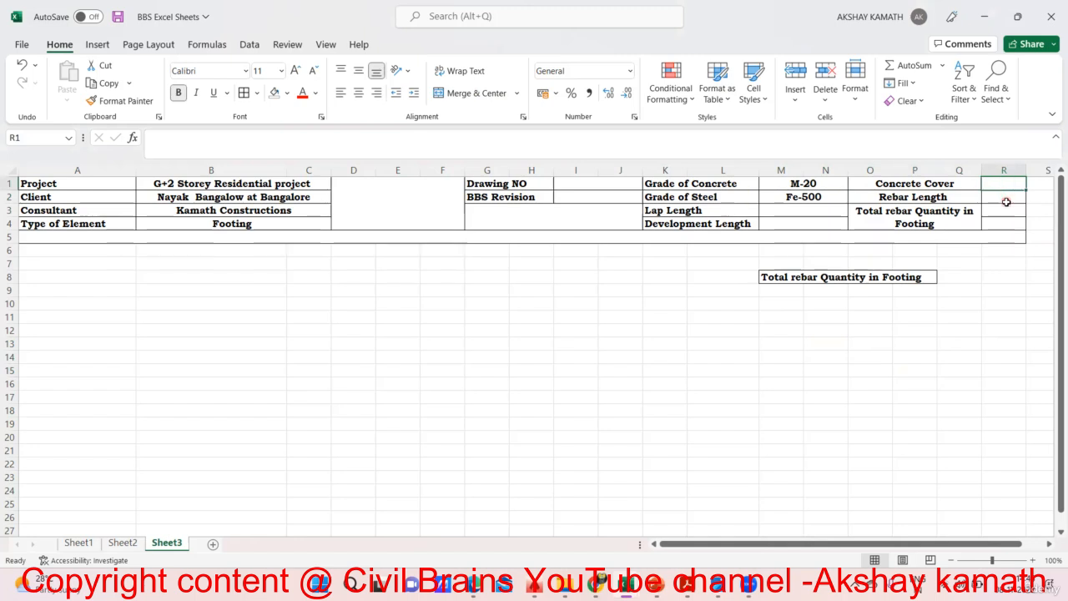
pyautogui.click(1006, 197)
pyautogui.moveTo(1003, 210); pyautogui.dragTo(1004, 220)
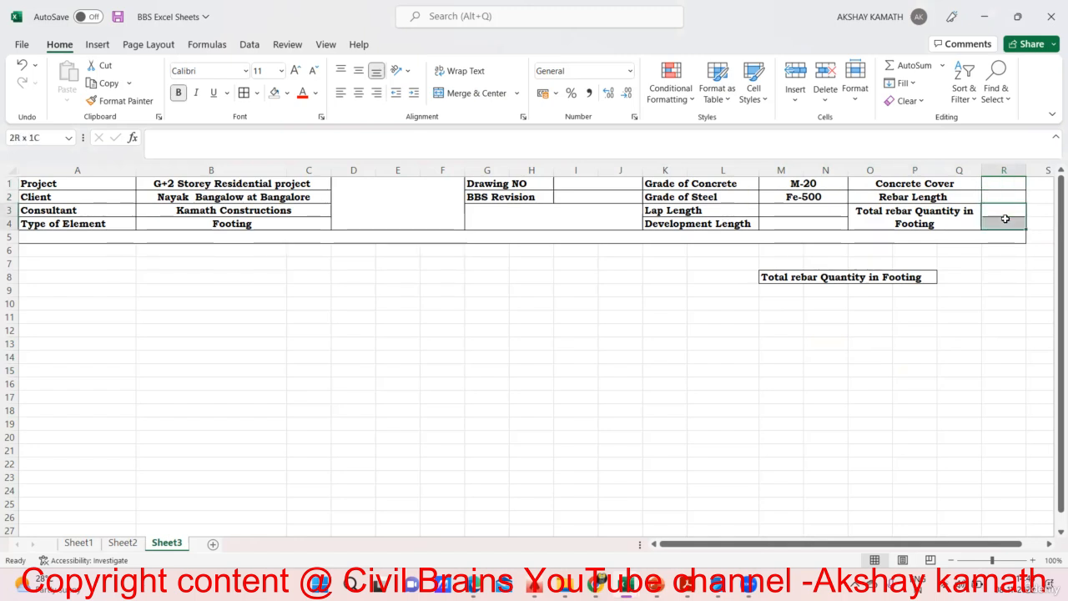
pyautogui.click(470, 94)
pyautogui.click(826, 423)
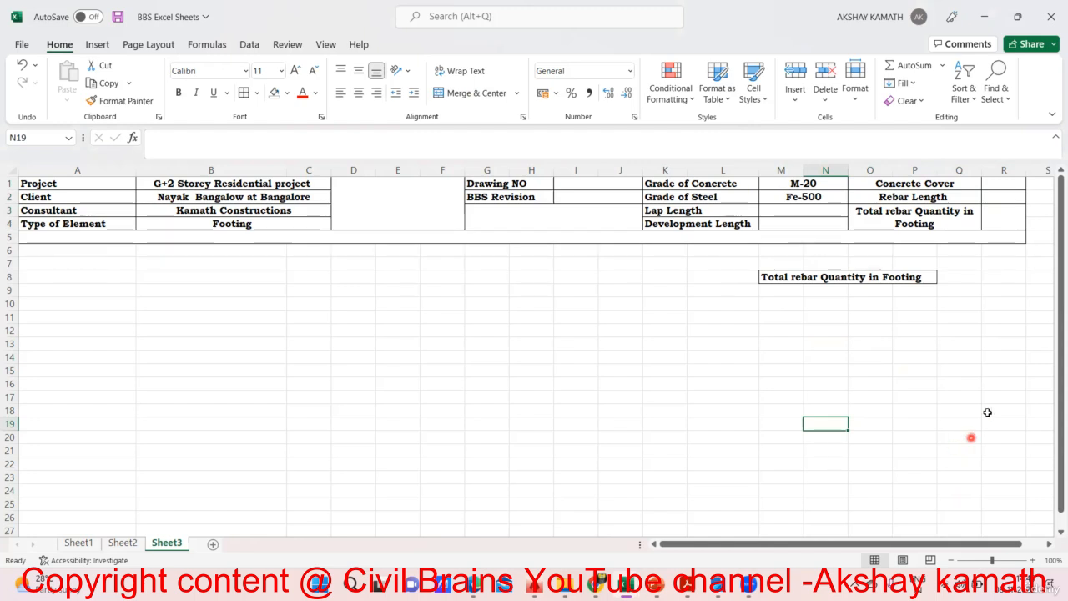
# Step: Merge the value cells R1:S1 beside Concrete Cover and R2:S2 beside Rebar Length
pyautogui.click(1049, 544)
pyautogui.click(1050, 544)
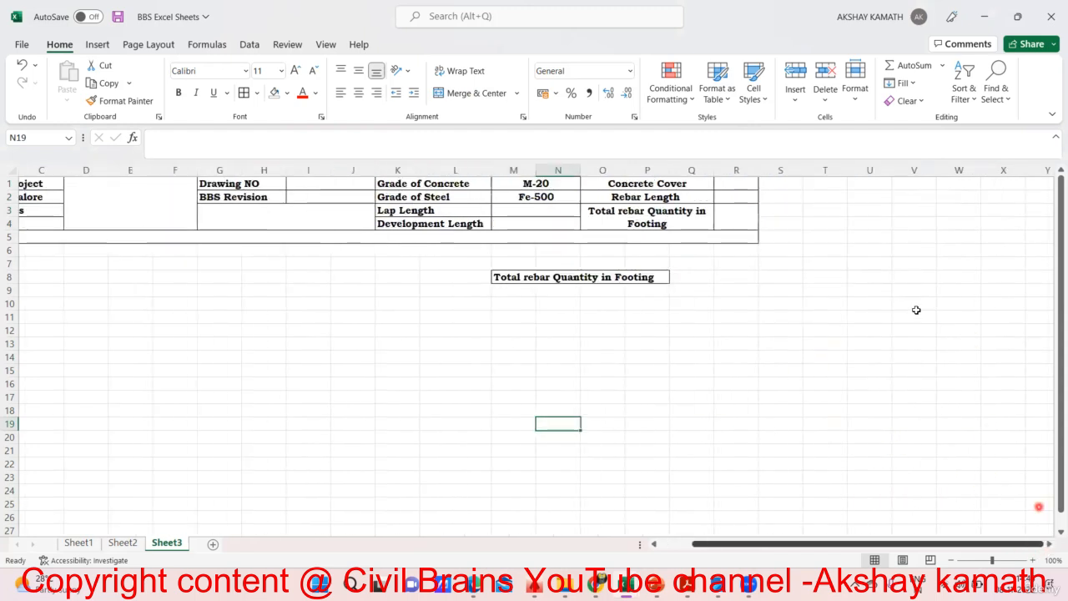
pyautogui.moveTo(749, 181); pyautogui.dragTo(775, 215)
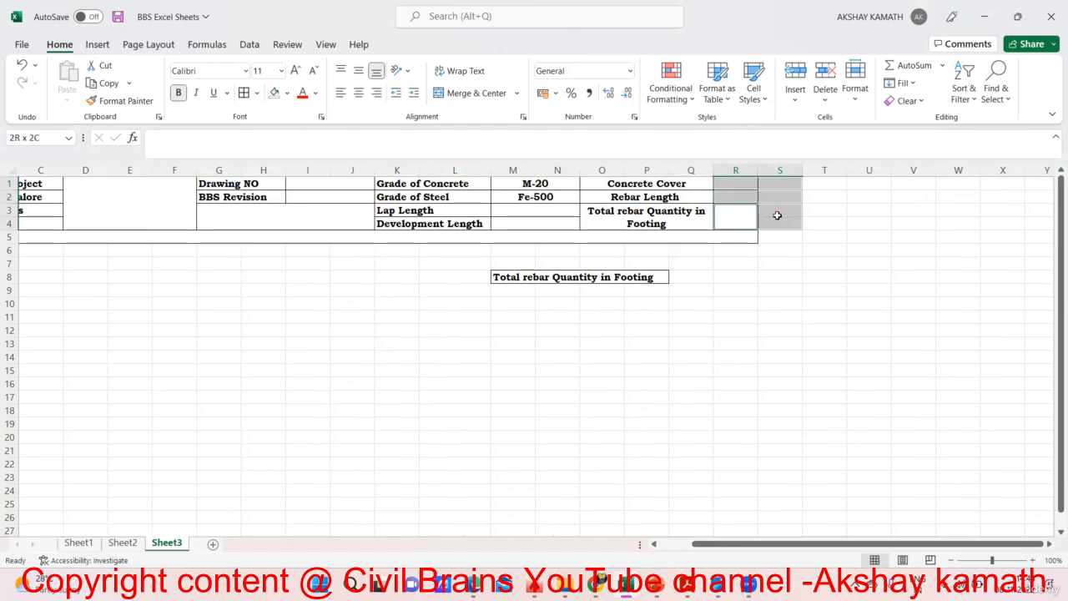
pyautogui.click(658, 302)
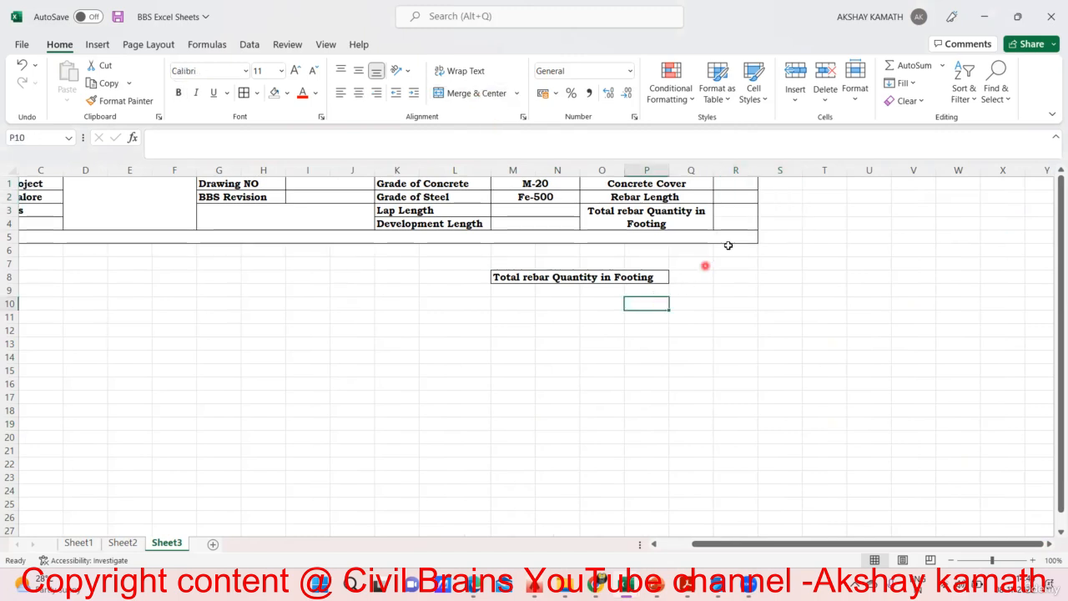
pyautogui.moveTo(752, 185)
pyautogui.mouseDown()
pyautogui.moveTo(776, 184)
pyautogui.moveTo(768, 197)
pyautogui.mouseUp()
pyautogui.click(476, 93)
pyautogui.click(785, 343)
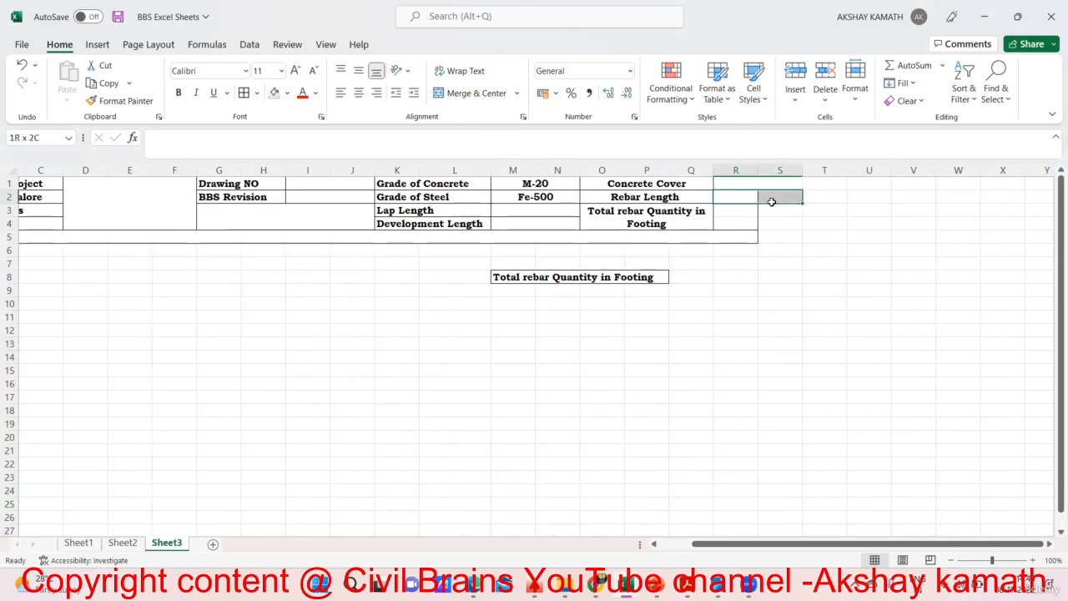
pyautogui.click(481, 96)
pyautogui.click(735, 330)
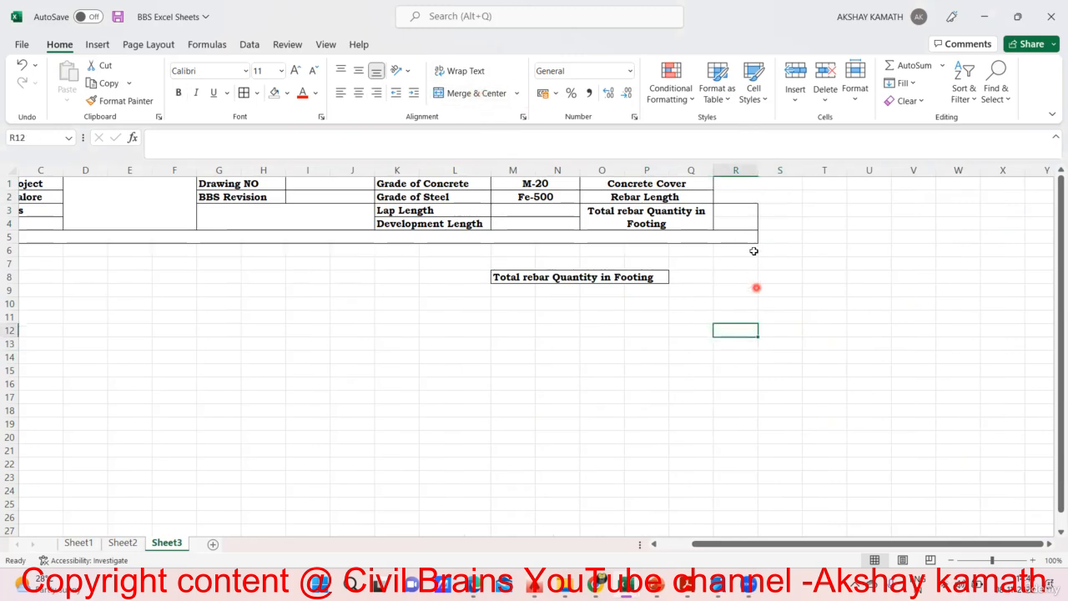
# Step: Merge the value cells R3:S4 beside the Total rebar Quantity in Footing label into one block
pyautogui.moveTo(739, 207); pyautogui.dragTo(780, 224)
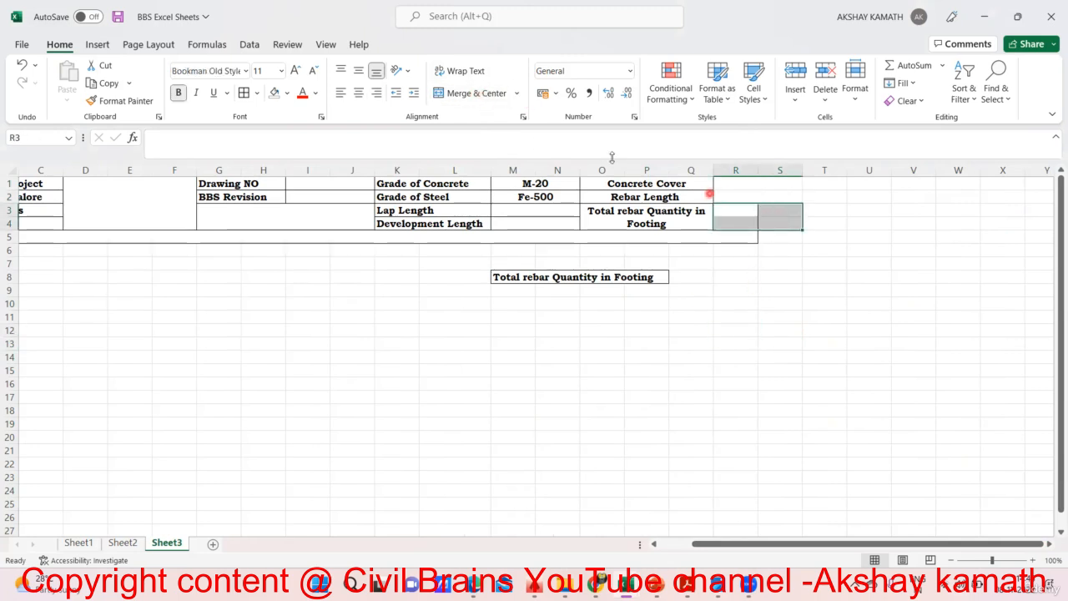
pyautogui.click(478, 96)
pyautogui.click(776, 330)
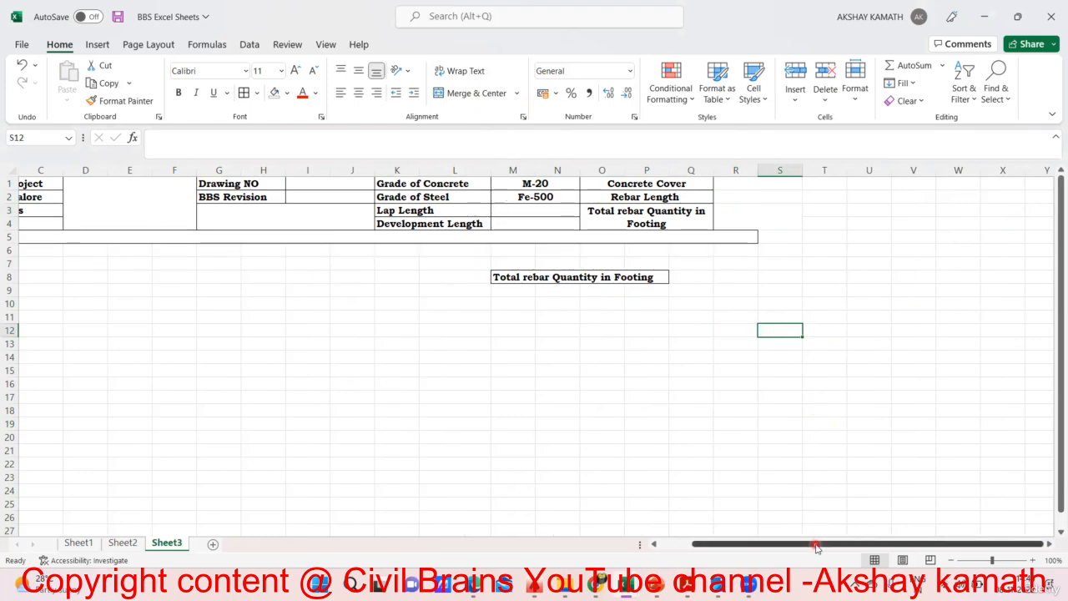
pyautogui.moveTo(818, 547); pyautogui.dragTo(768, 534)
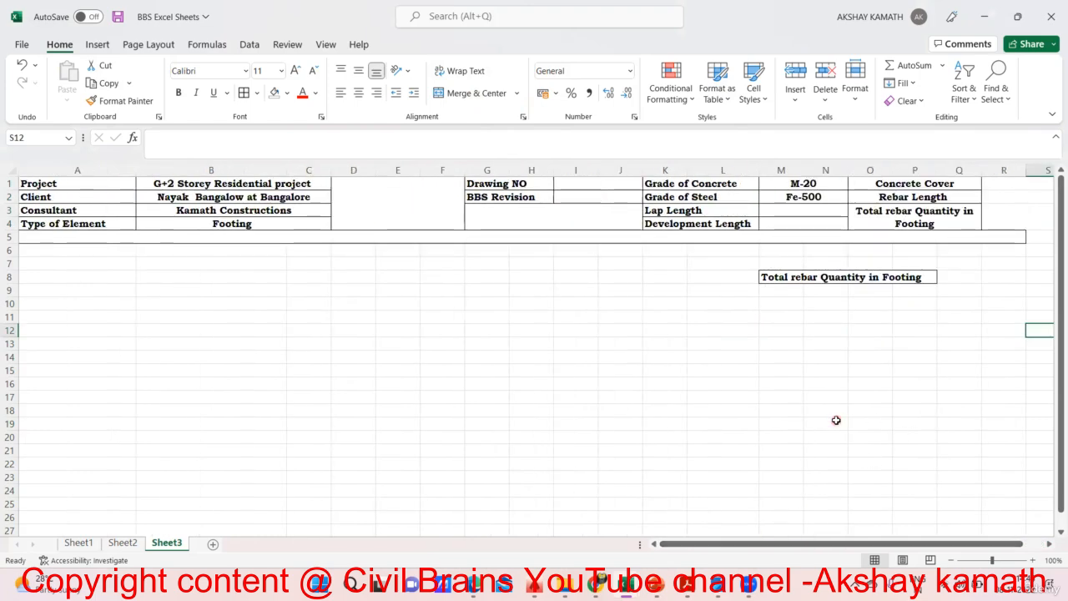
pyautogui.click(810, 420)
pyautogui.scroll(-1, 772, 413)
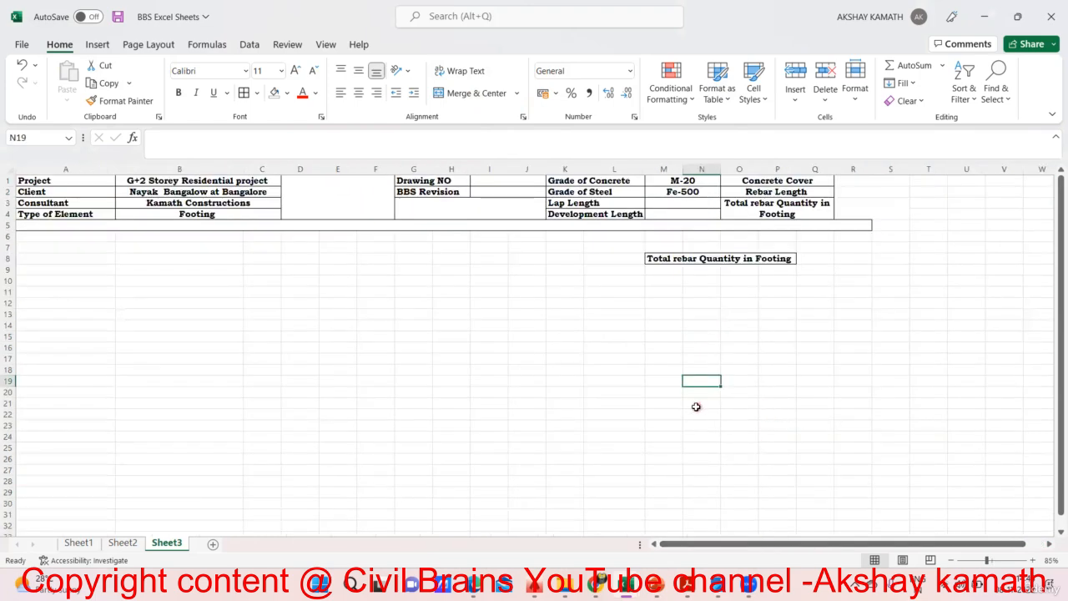
pyautogui.scroll(1, 696, 407)
pyautogui.moveTo(778, 543); pyautogui.dragTo(741, 545)
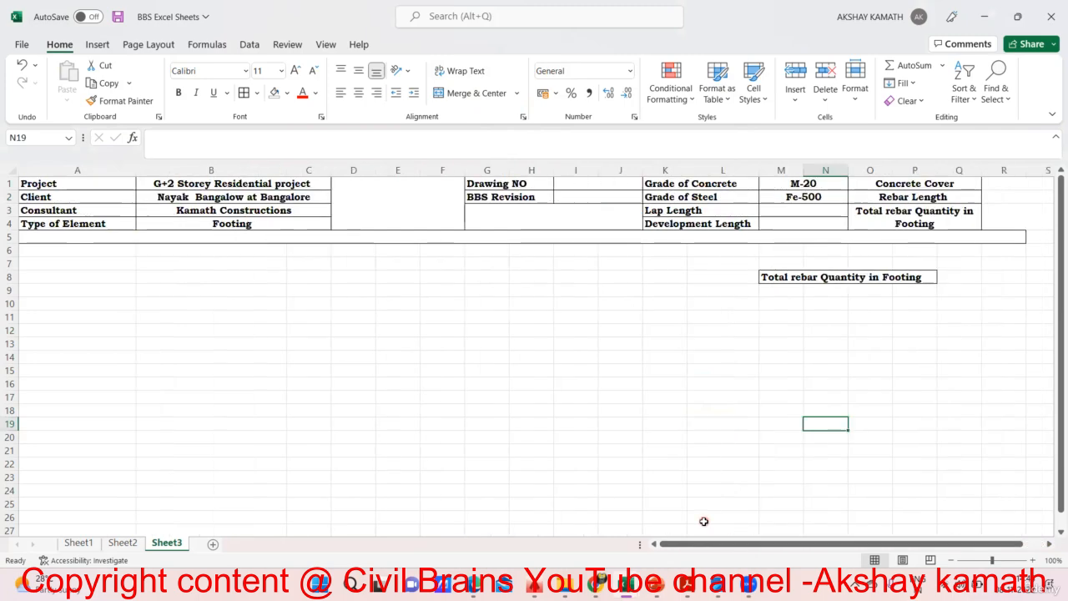
pyautogui.click(686, 494)
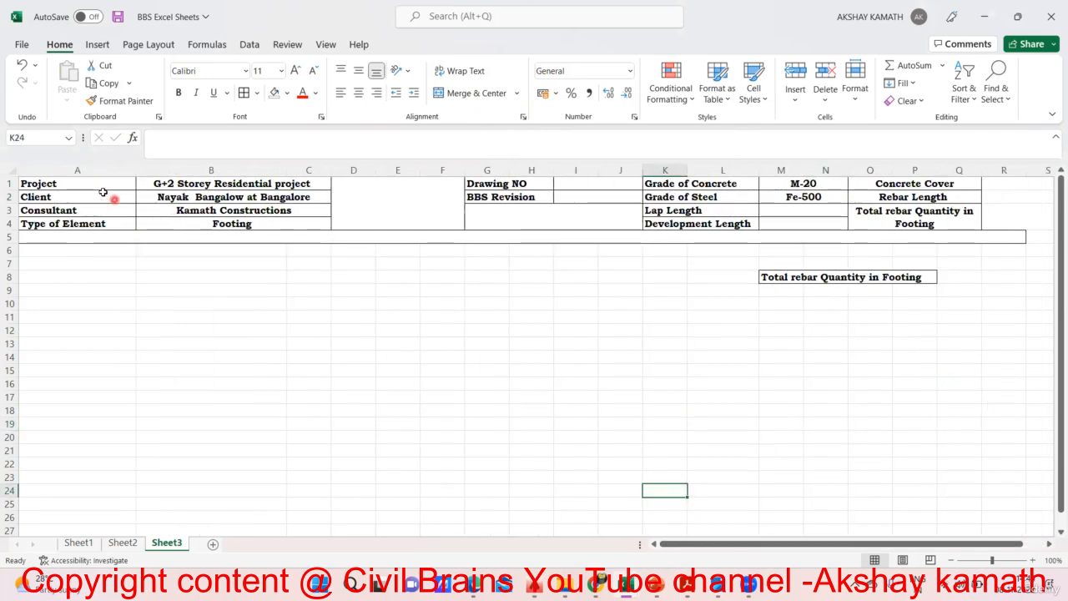
# Step: Apply thick outside borders to the project details block A1:C4 and the drawing number block G1:J2
pyautogui.moveTo(92, 183); pyautogui.dragTo(227, 223)
pyautogui.click(259, 95)
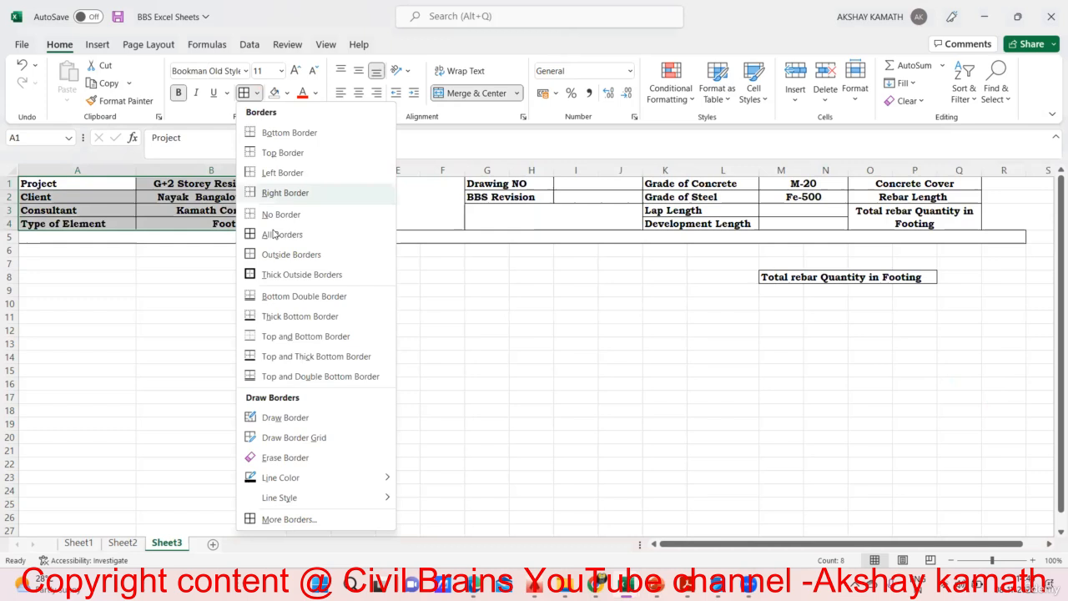
pyautogui.click(282, 274)
pyautogui.click(281, 292)
pyautogui.moveTo(515, 183); pyautogui.dragTo(604, 195)
pyautogui.moveTo(476, 181); pyautogui.dragTo(589, 196)
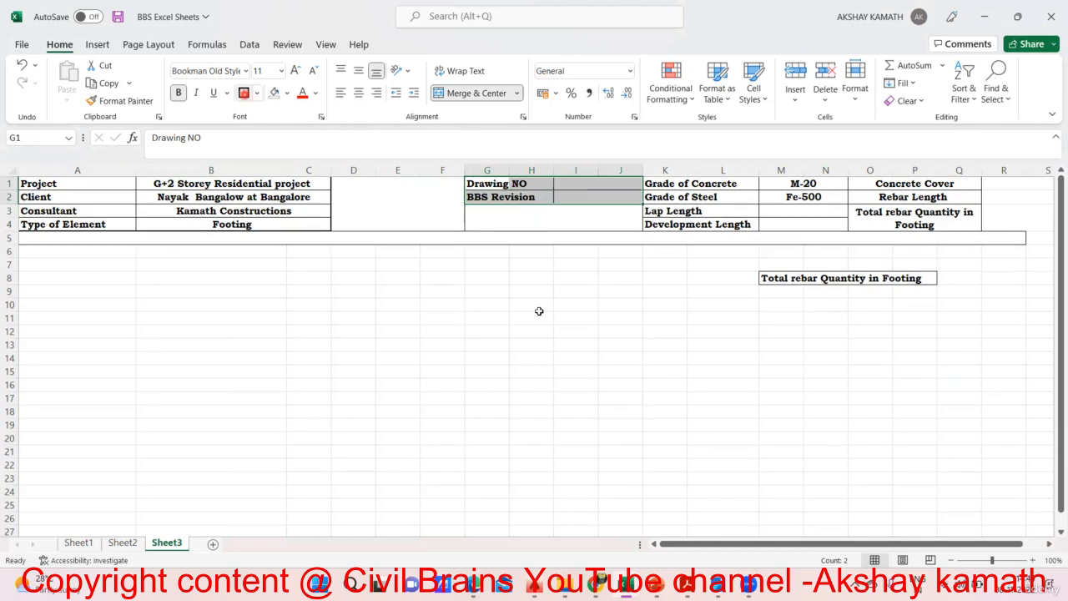
pyautogui.click(608, 354)
# Step: Merge and center the Drawing NO label across G1:H1 and the BBS Revision label across G2:H2
pyautogui.click(516, 189)
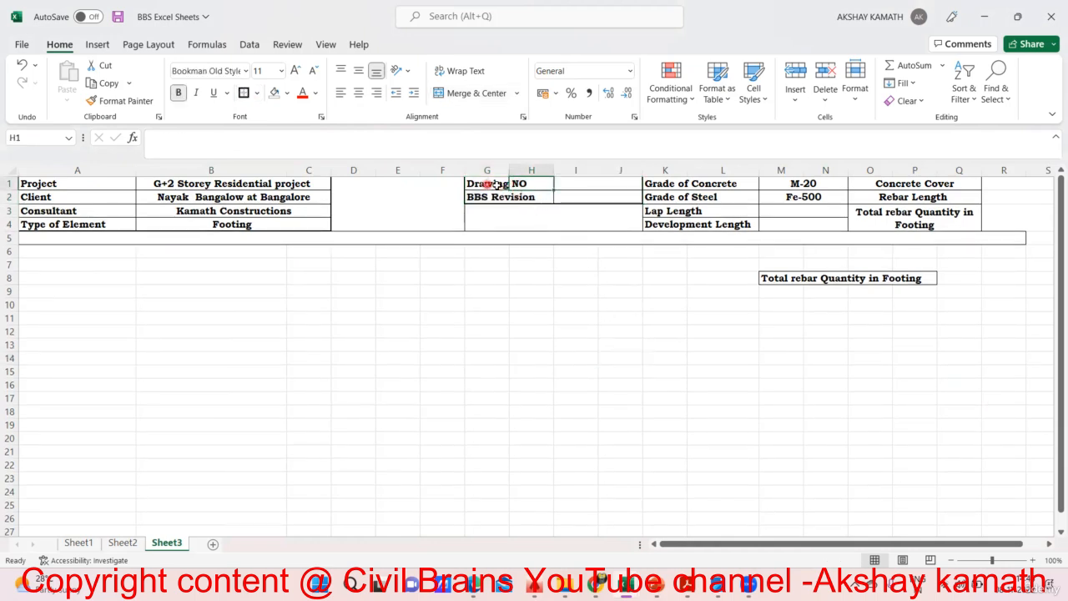
pyautogui.moveTo(495, 185); pyautogui.dragTo(535, 185)
pyautogui.click(473, 92)
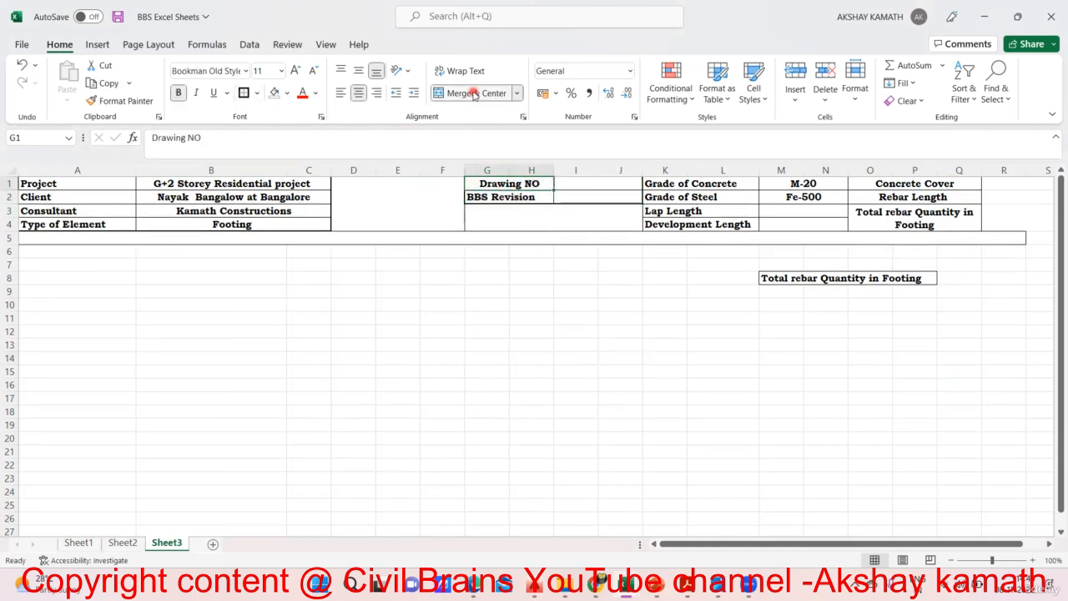
pyautogui.click(501, 194)
pyautogui.moveTo(495, 197); pyautogui.dragTo(534, 197)
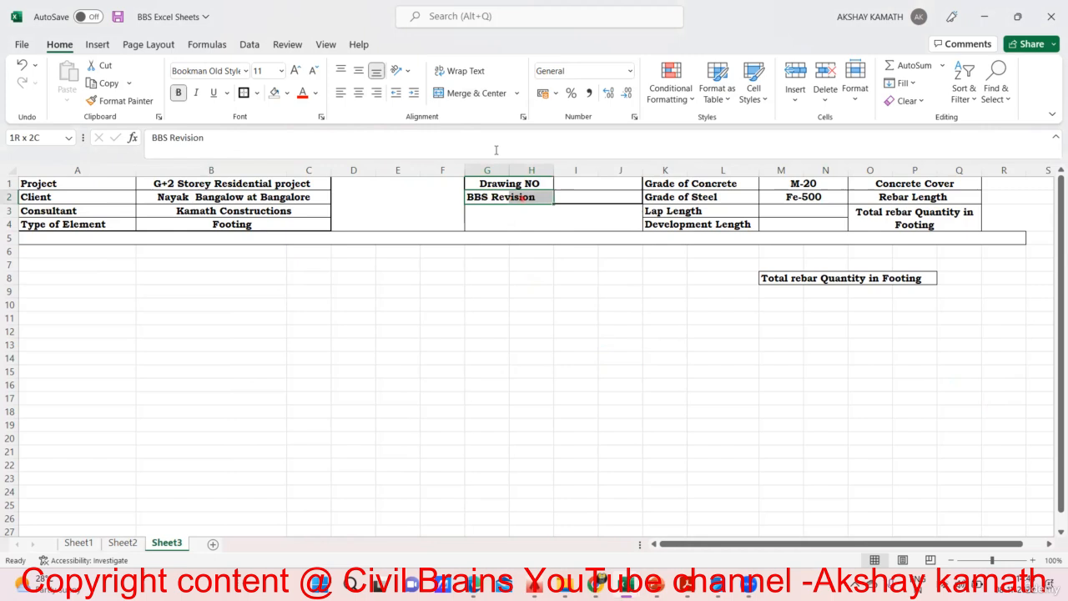
pyautogui.click(472, 92)
pyautogui.click(541, 332)
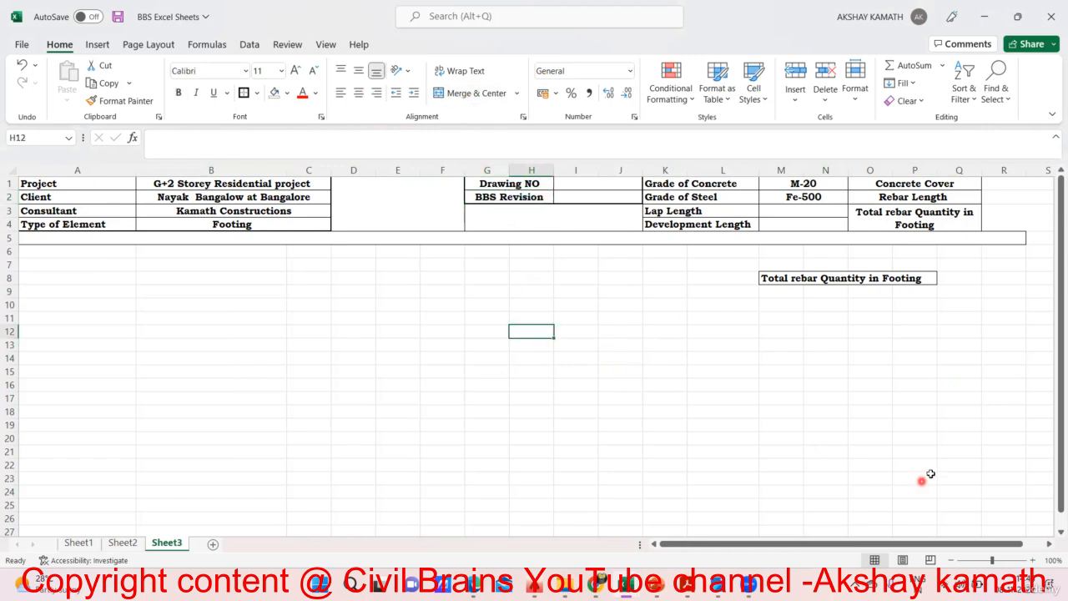
# Step: Apply thick outside borders around the merged value cells R1:S4
pyautogui.moveTo(932, 553); pyautogui.dragTo(951, 324)
pyautogui.moveTo(899, 184); pyautogui.dragTo(910, 227)
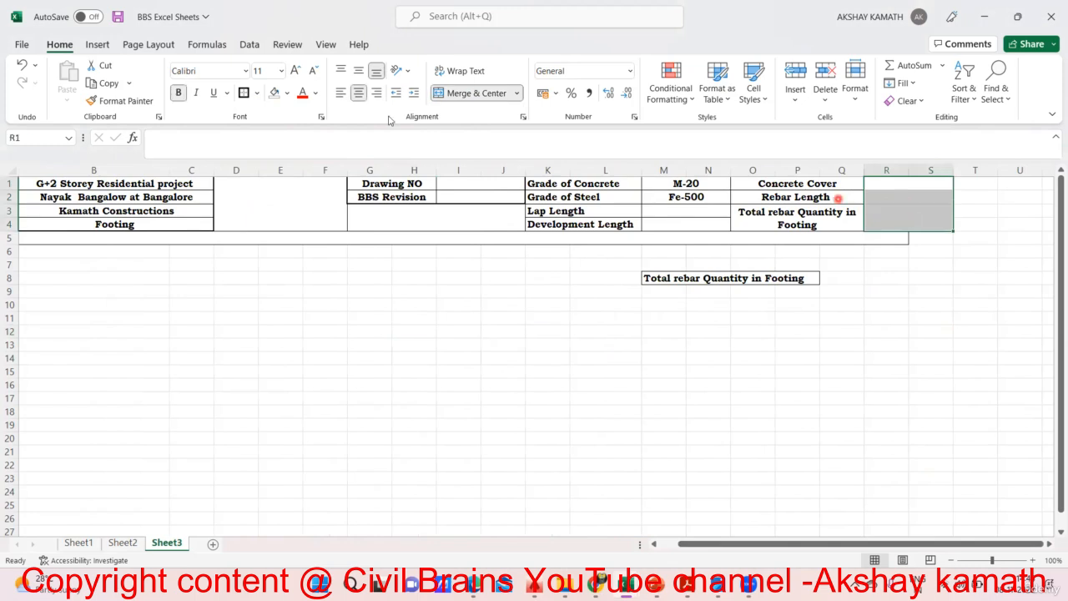
pyautogui.click(245, 92)
pyautogui.click(421, 219)
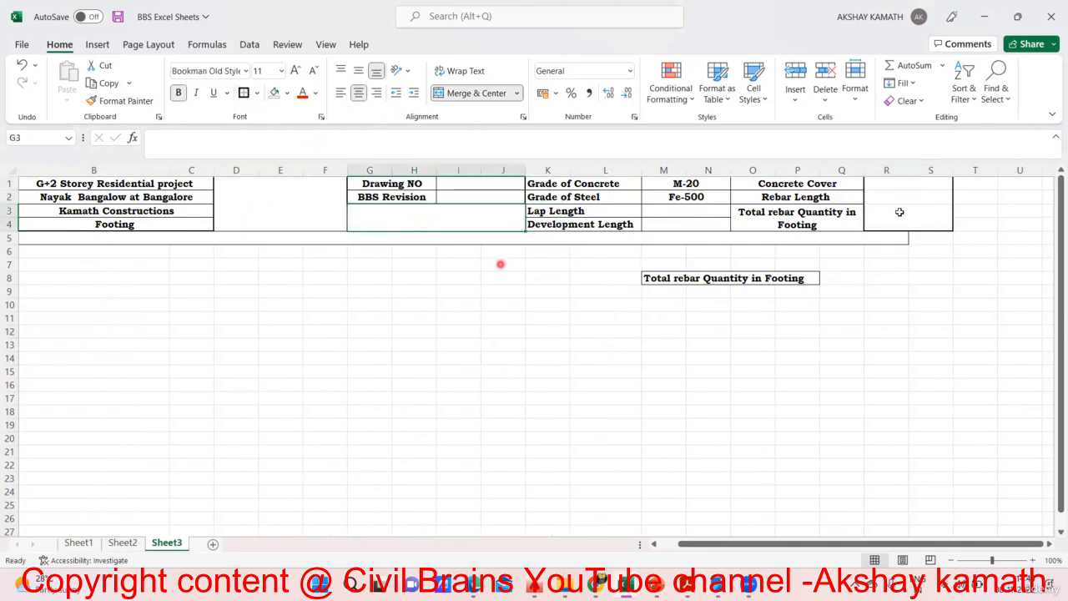
# Step: Apply all borders to the merged value cells R1:S1, R2:S2 and R3:S4
pyautogui.click(904, 182)
pyautogui.click(903, 196)
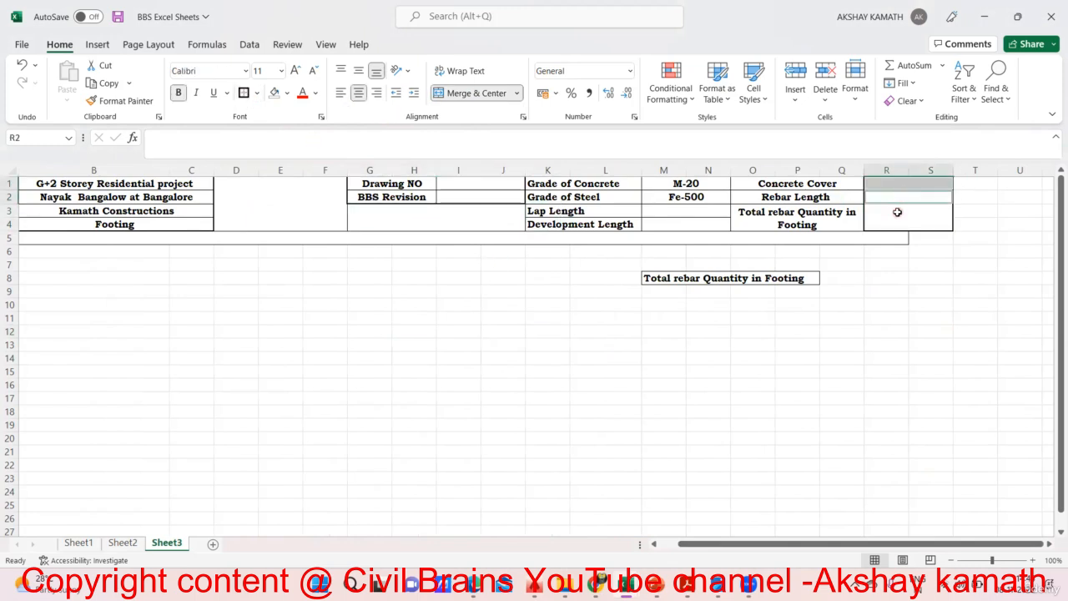
pyautogui.click(897, 212)
pyautogui.click(256, 93)
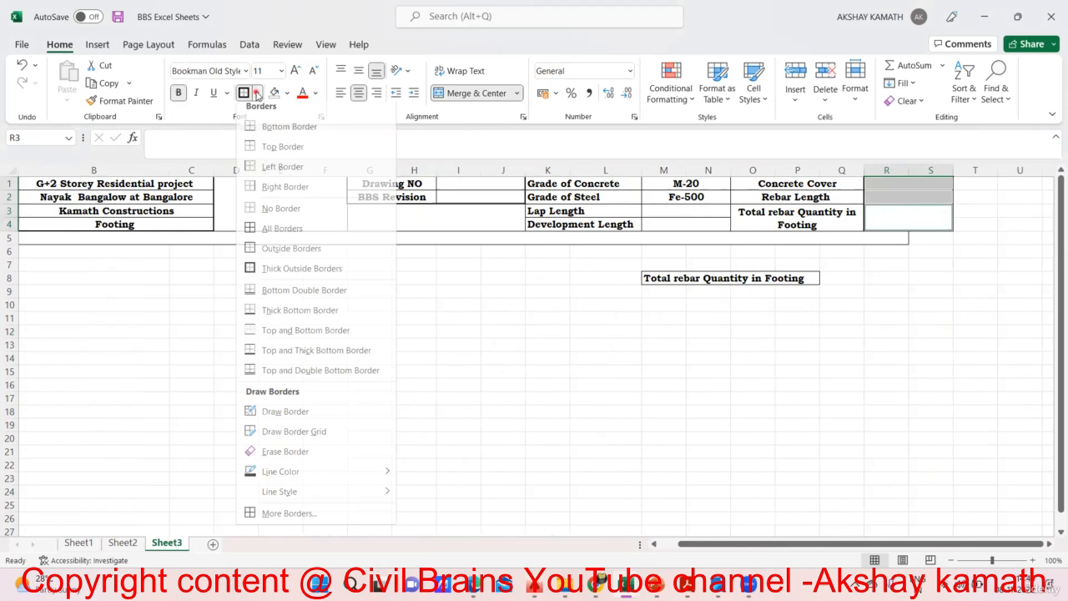
pyautogui.click(286, 235)
pyautogui.click(458, 305)
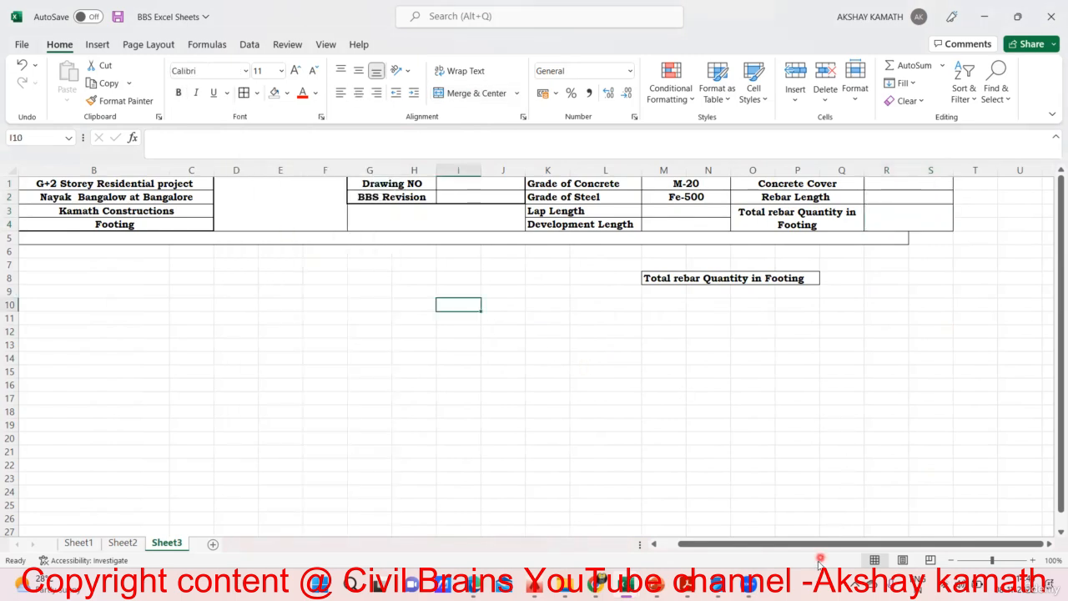
# Step: Delete the spare Total rebar Quantity in Footing label from M8:P8 below the header block
pyautogui.moveTo(820, 543); pyautogui.dragTo(784, 543)
pyautogui.click(777, 278)
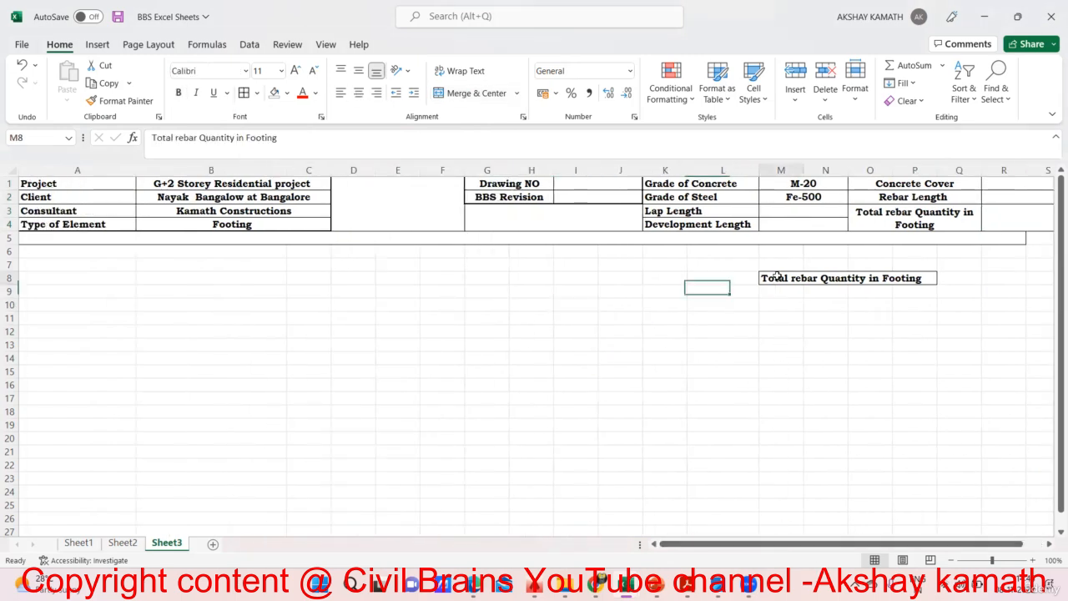
pyautogui.moveTo(778, 277); pyautogui.dragTo(904, 284)
pyautogui.press('Delete')
pyautogui.click(889, 317)
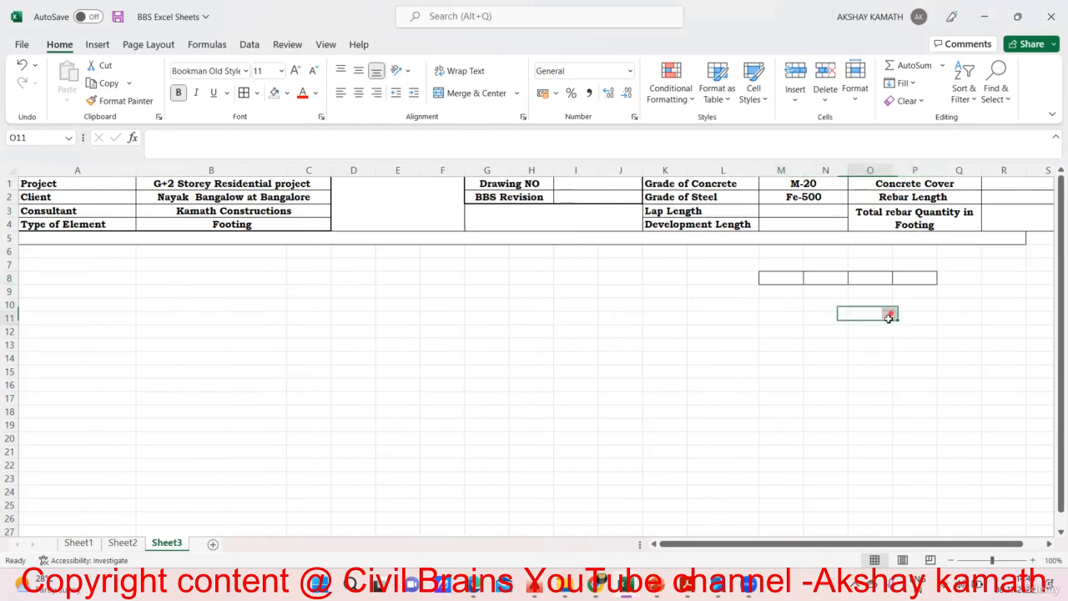
# Step: Remove all borders from the spare cells M8:P8 below the header block
pyautogui.moveTo(794, 276); pyautogui.dragTo(901, 282)
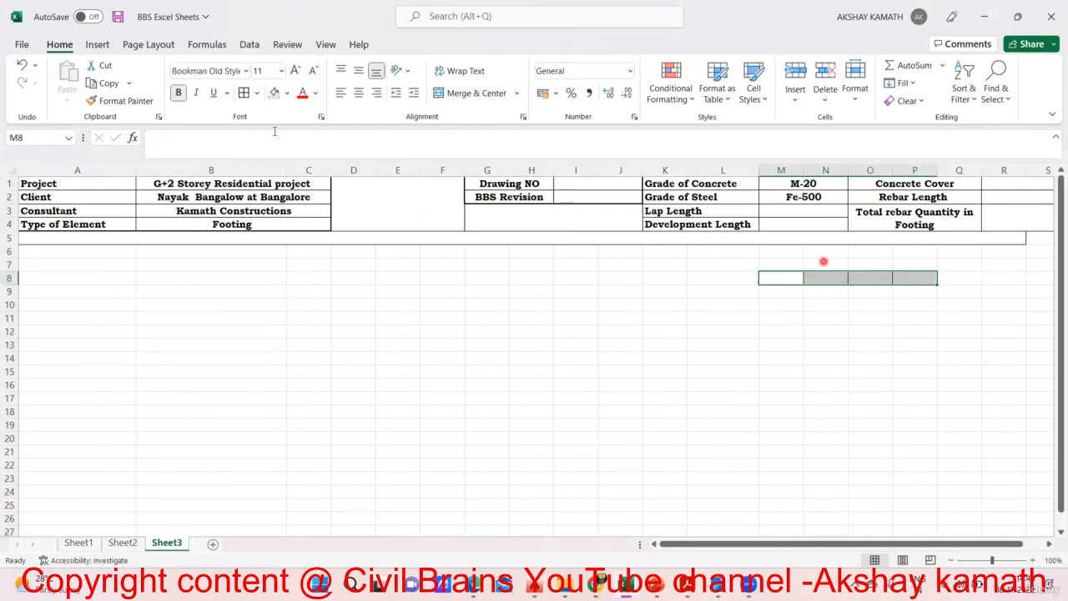
pyautogui.click(258, 92)
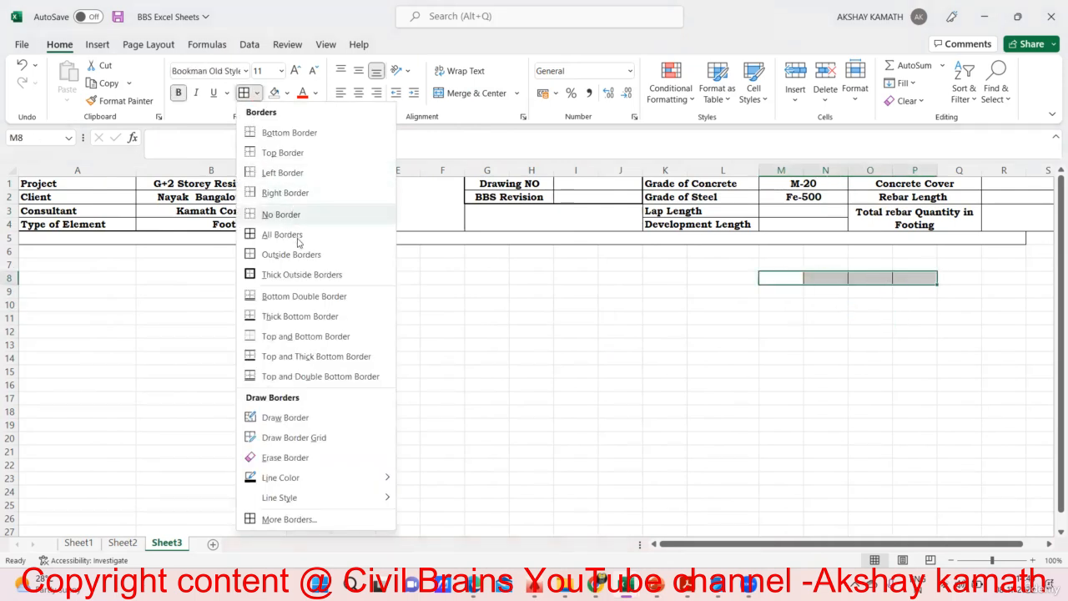
pyautogui.click(584, 360)
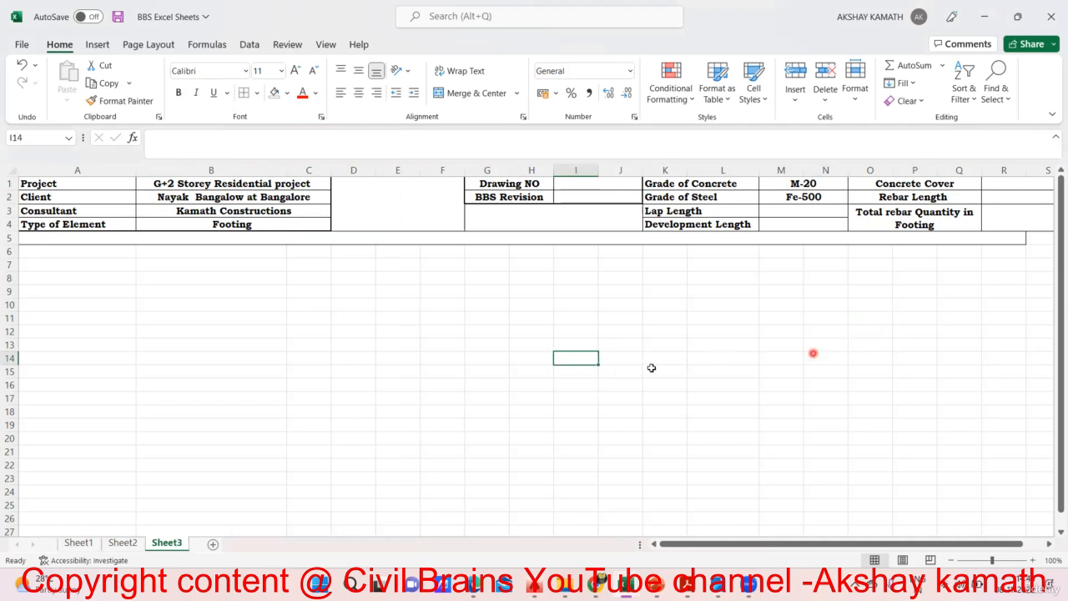
pyautogui.click(300, 357)
# Step: Fill the whole header block A1:S4 with the standard yellow colour
pyautogui.moveTo(56, 183); pyautogui.dragTo(996, 220)
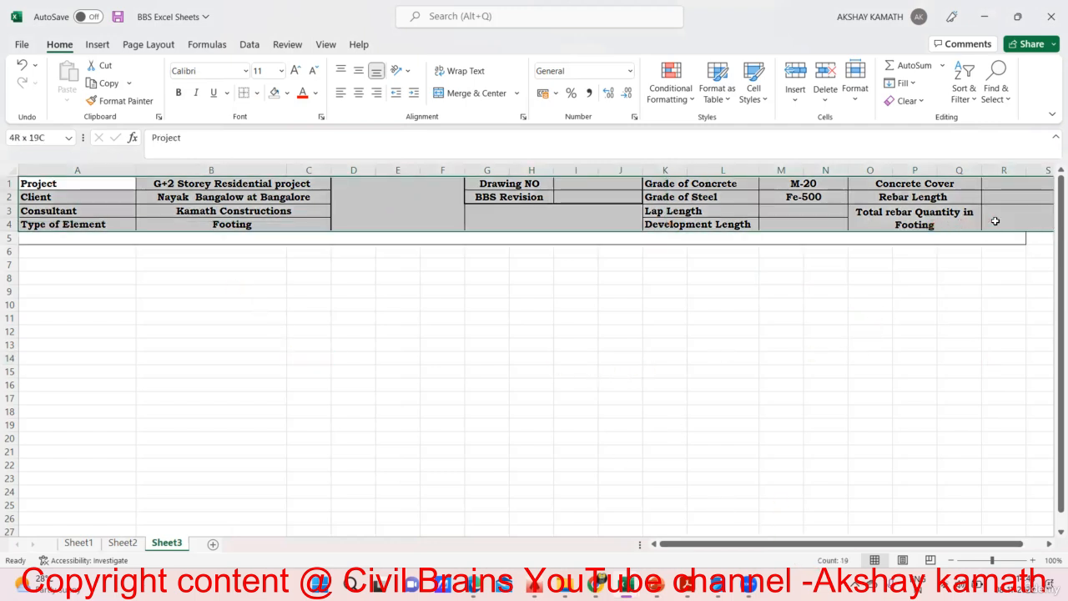
pyautogui.click(286, 93)
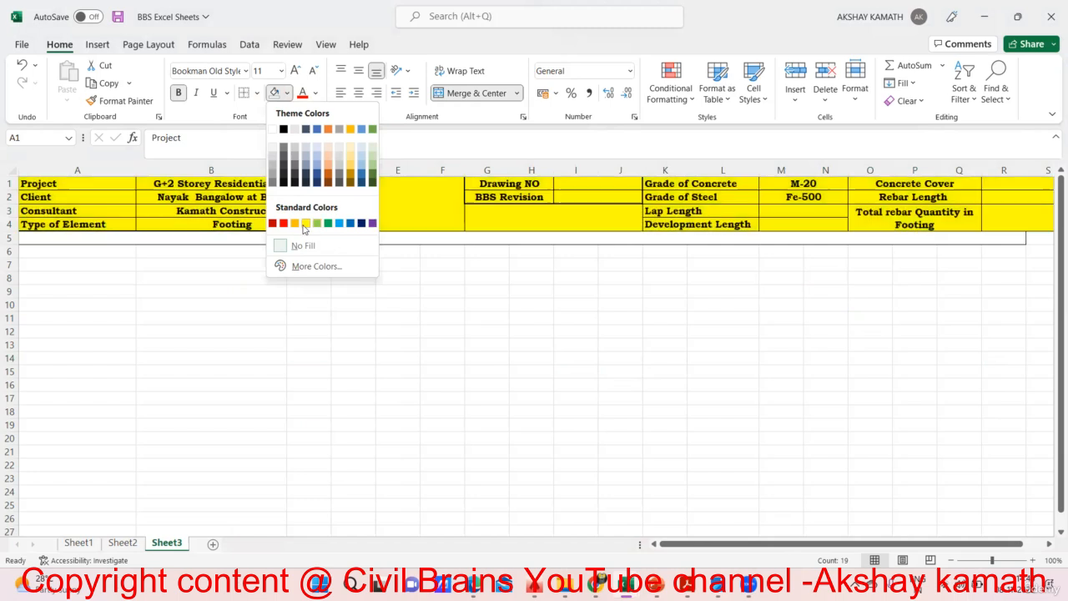
pyautogui.click(468, 292)
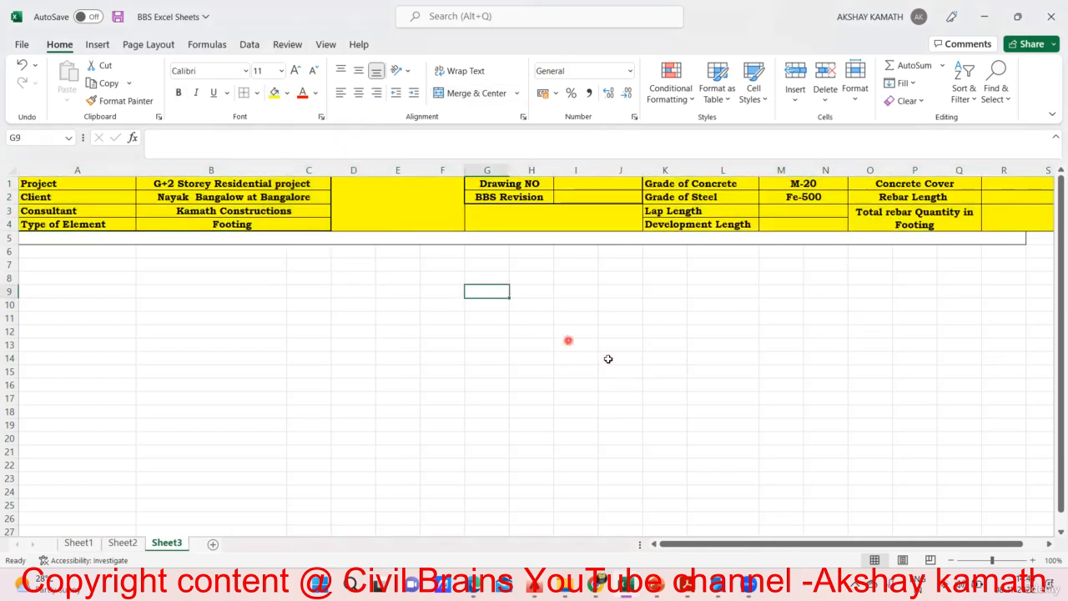
# Step: Unmerge row 5 below the header block and merge and center it again across the full width A5:S5
pyautogui.moveTo(87, 244); pyautogui.dragTo(1041, 238)
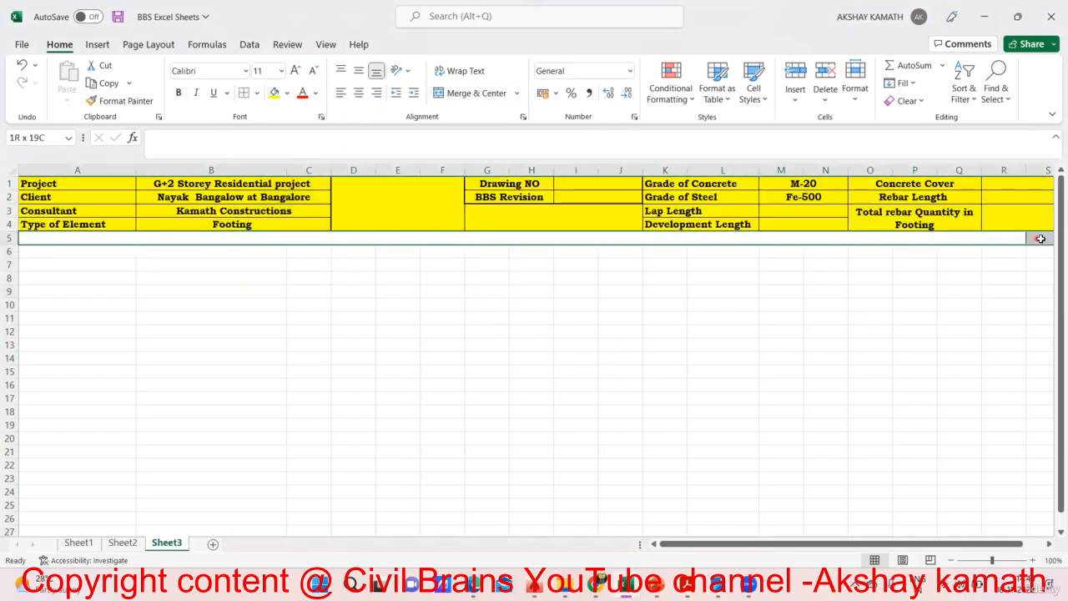
pyautogui.click(477, 92)
pyautogui.click(607, 321)
pyautogui.moveTo(73, 243); pyautogui.dragTo(938, 240)
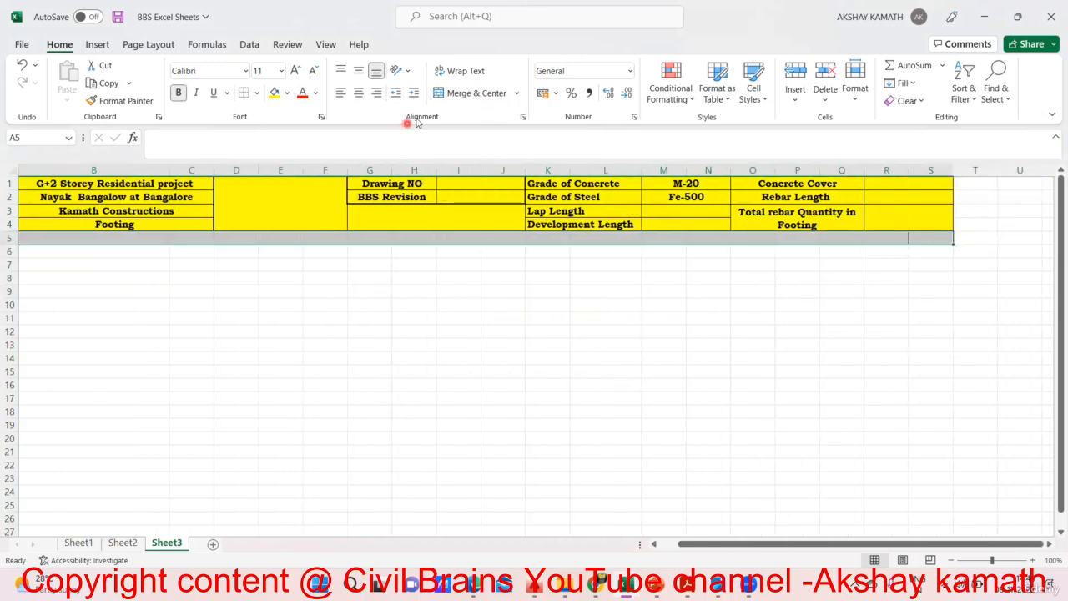
pyautogui.click(464, 92)
pyautogui.click(532, 331)
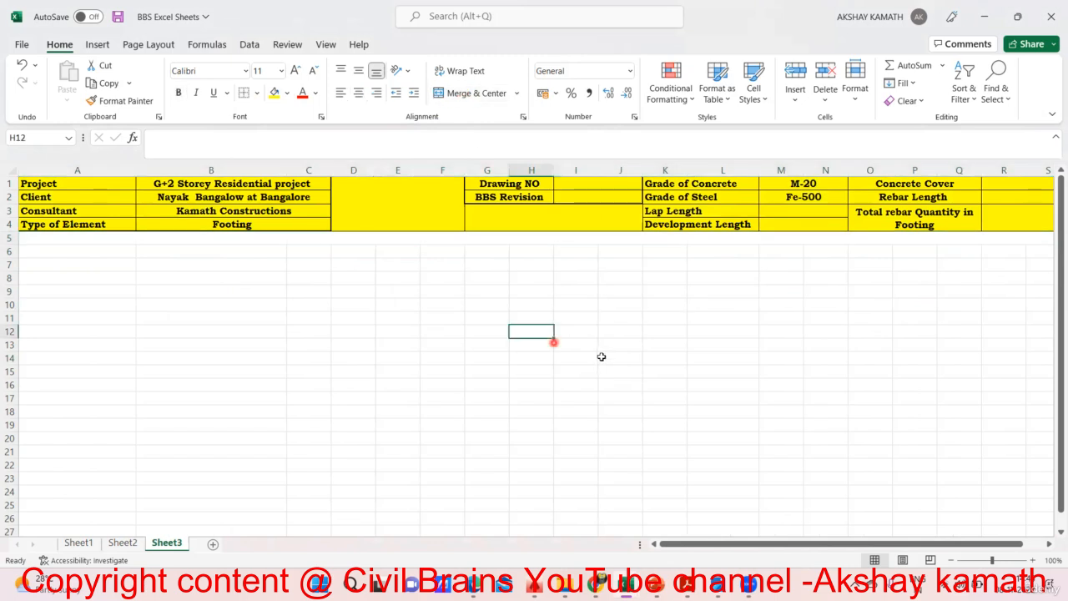
# Step: Check the table's column headings in Sheet2 and enter the first heading, Sl .No, in cell A7 of Sheet3
pyautogui.click(952, 560)
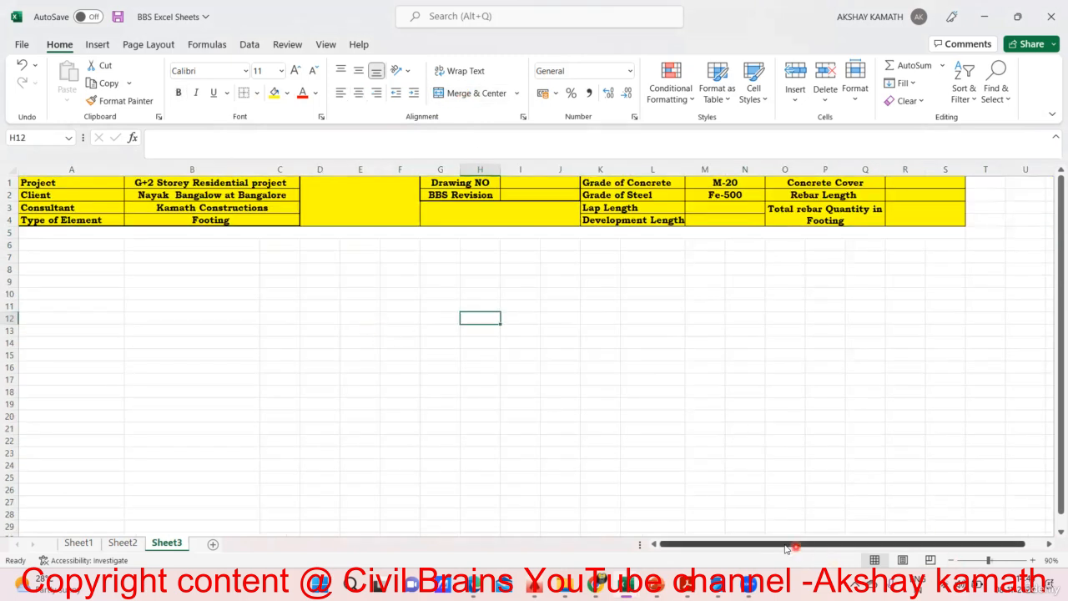
pyautogui.click(91, 307)
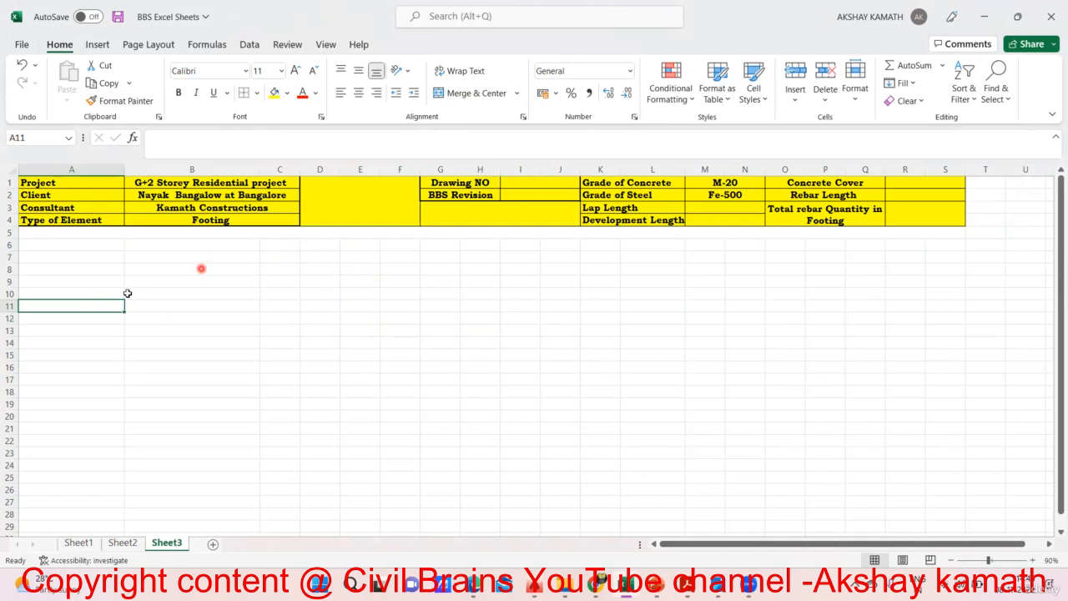
pyautogui.click(127, 545)
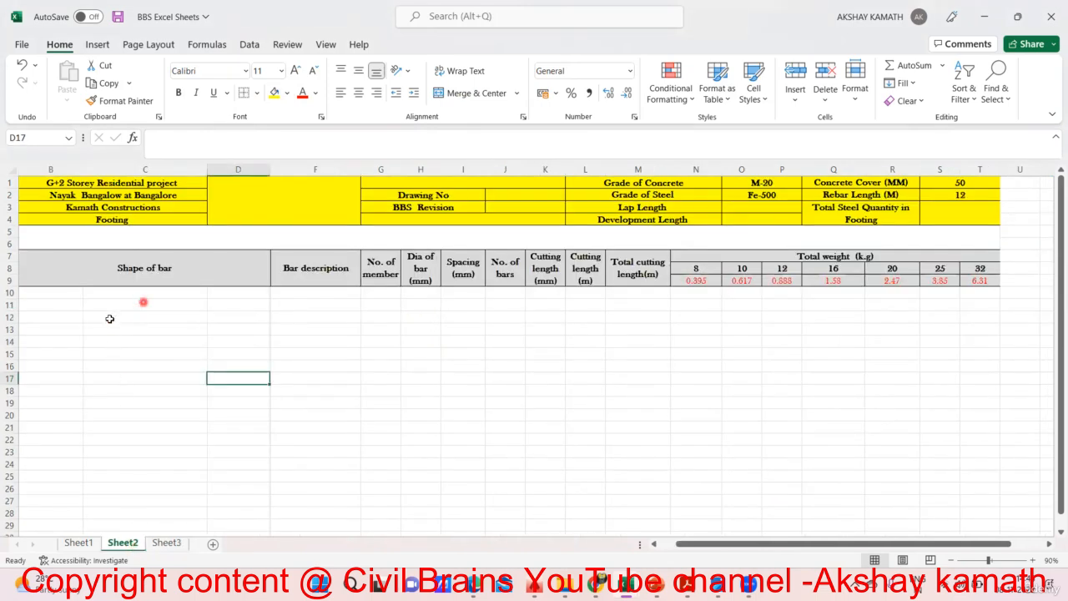
pyautogui.moveTo(682, 555); pyautogui.dragTo(666, 549)
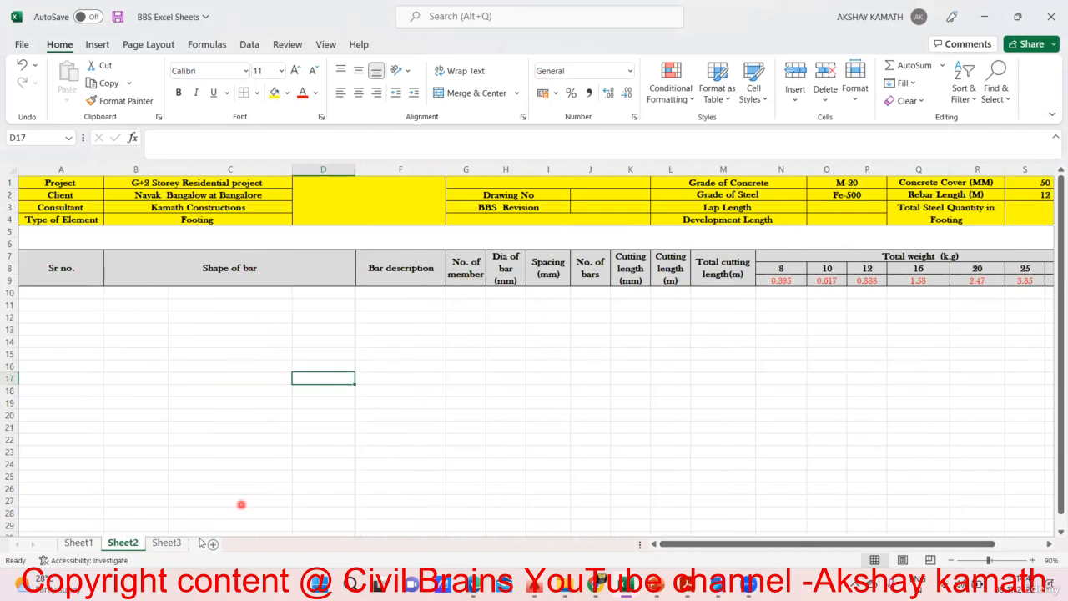
pyautogui.click(165, 542)
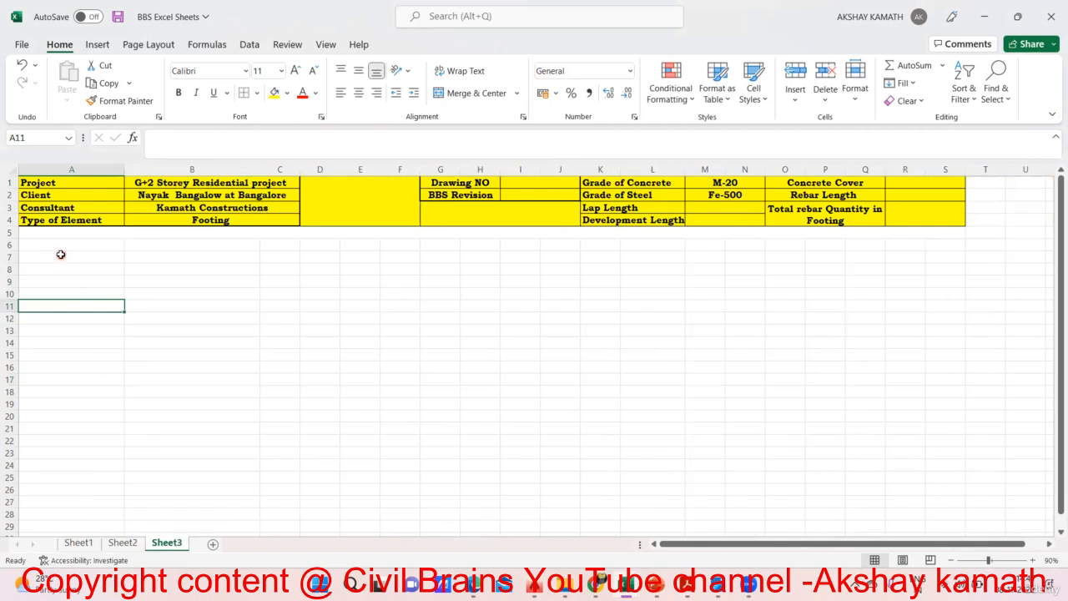
pyautogui.doubleClick(61, 256)
pyautogui.write('Sl.No')
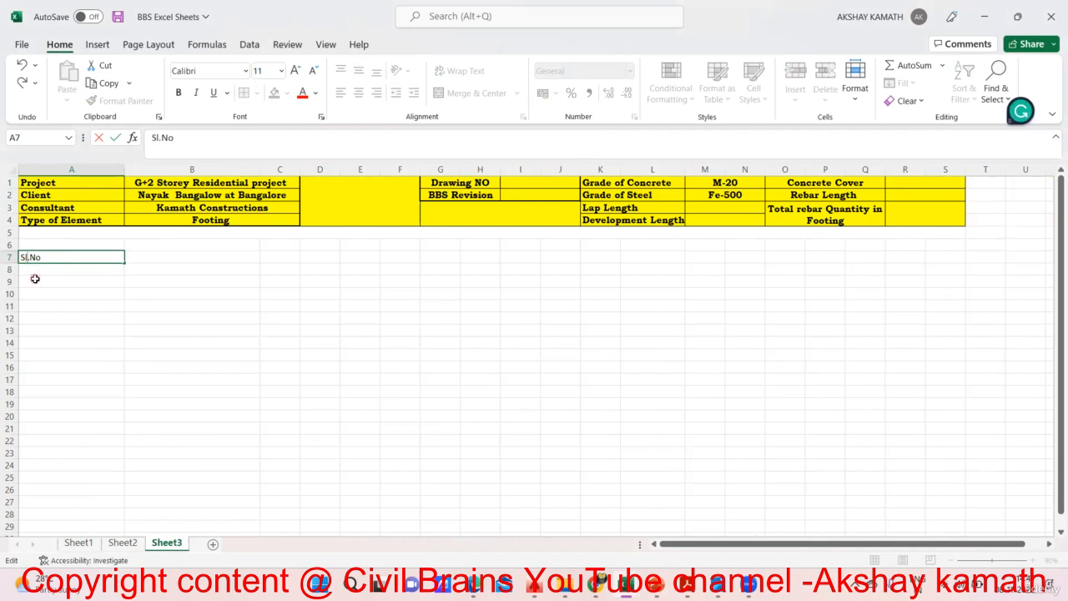
pyautogui.press('BackSpace')
pyautogui.write('l')
pyautogui.click(75, 315)
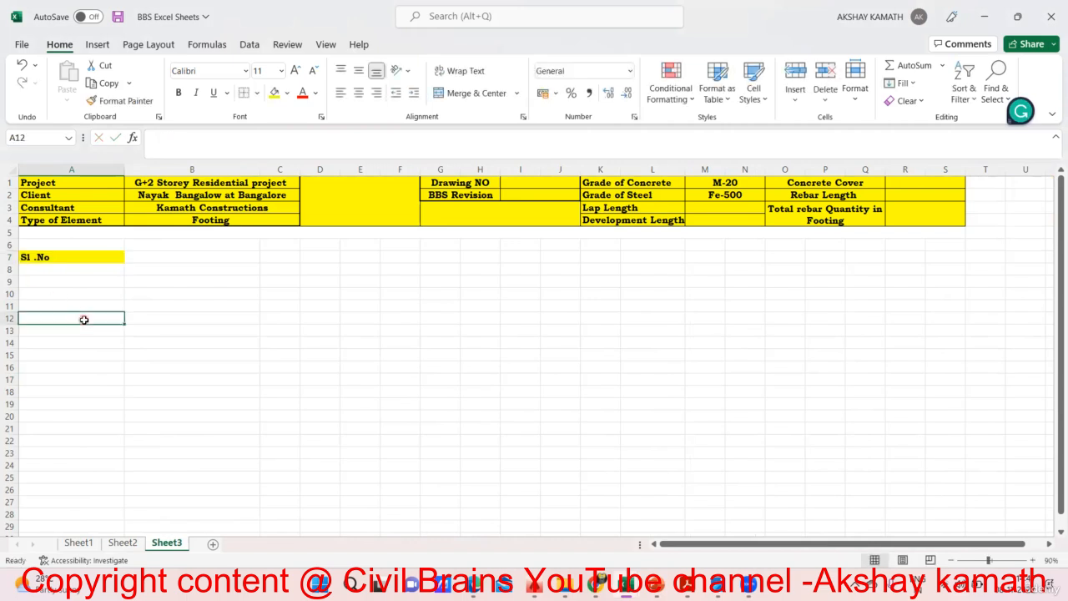
# Step: Remove the yellow fill from the Sl .No heading in A7
pyautogui.click(71, 258)
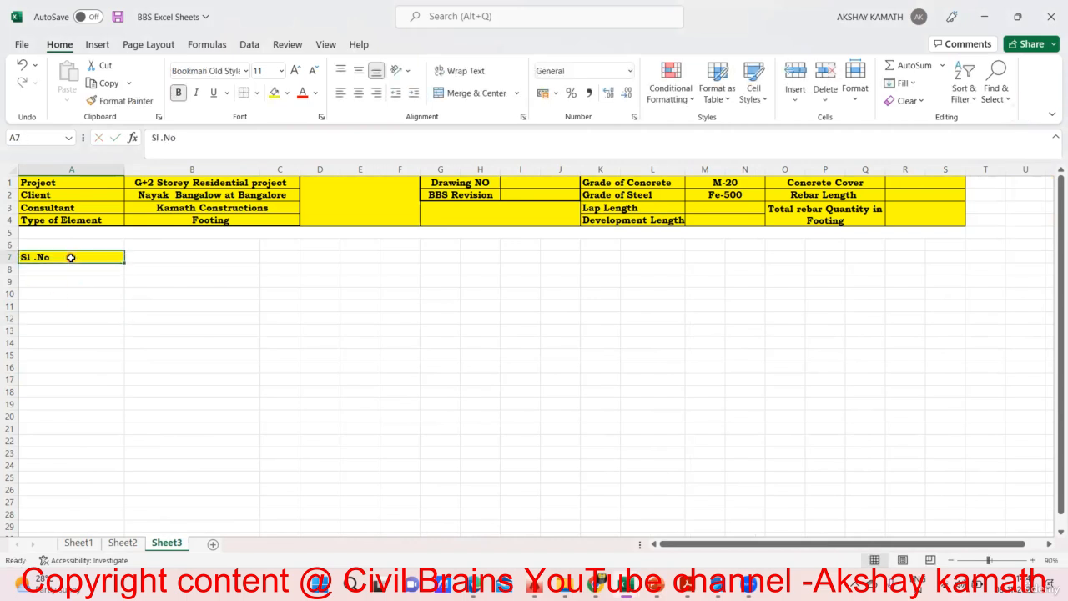
pyautogui.click(286, 92)
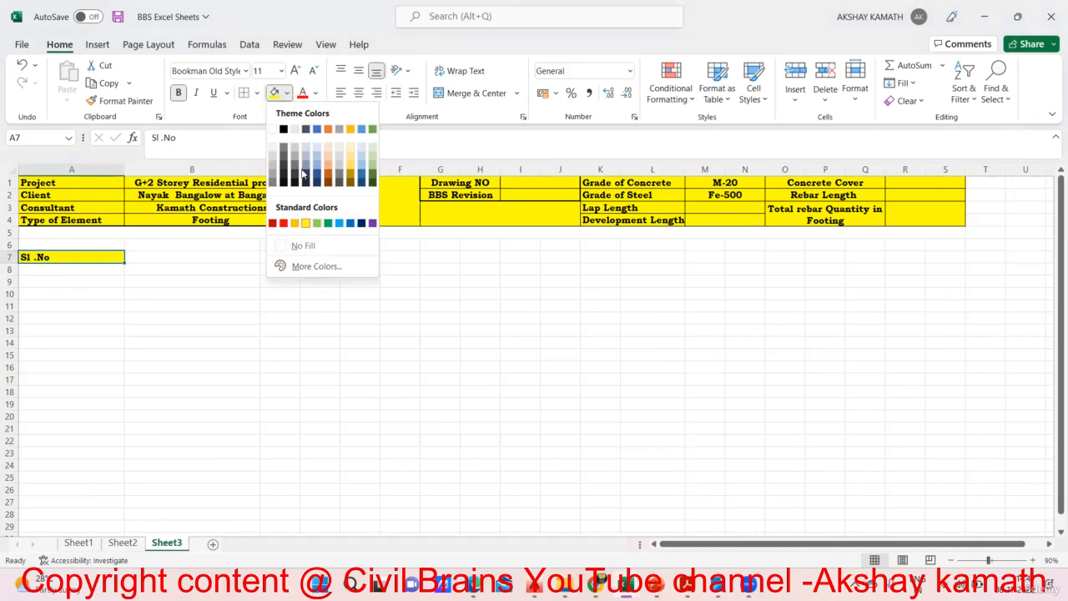
pyautogui.click(308, 247)
pyautogui.click(275, 307)
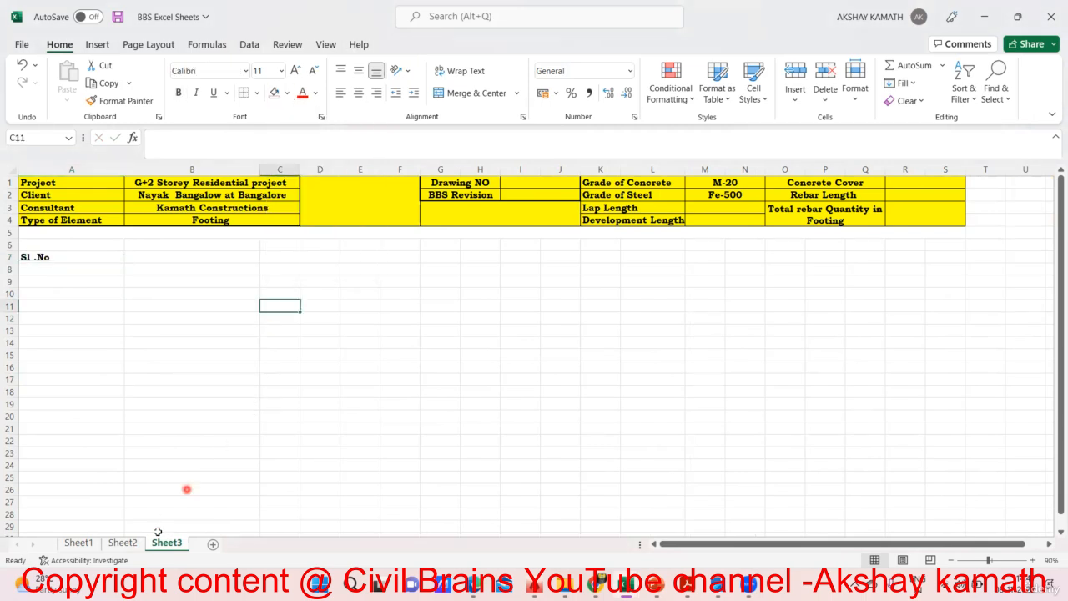
# Step: Check the next heading in Sheet2 and enter Shape of Bar in cell B7 of Sheet3
pyautogui.click(126, 543)
pyautogui.click(164, 543)
pyautogui.click(162, 257)
pyautogui.write('S')
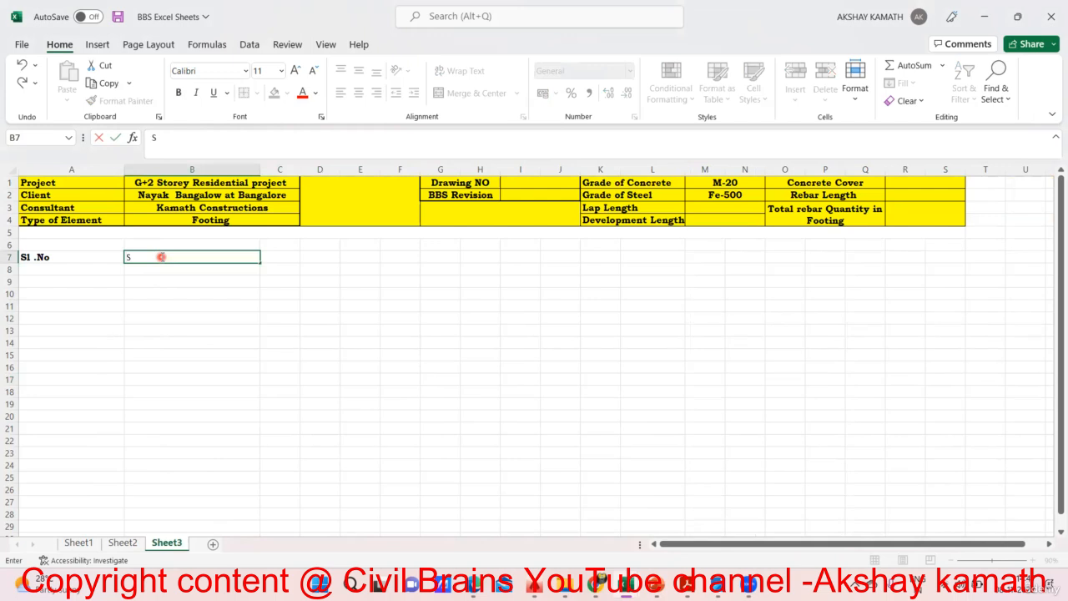
pyautogui.write('hape of BAr')
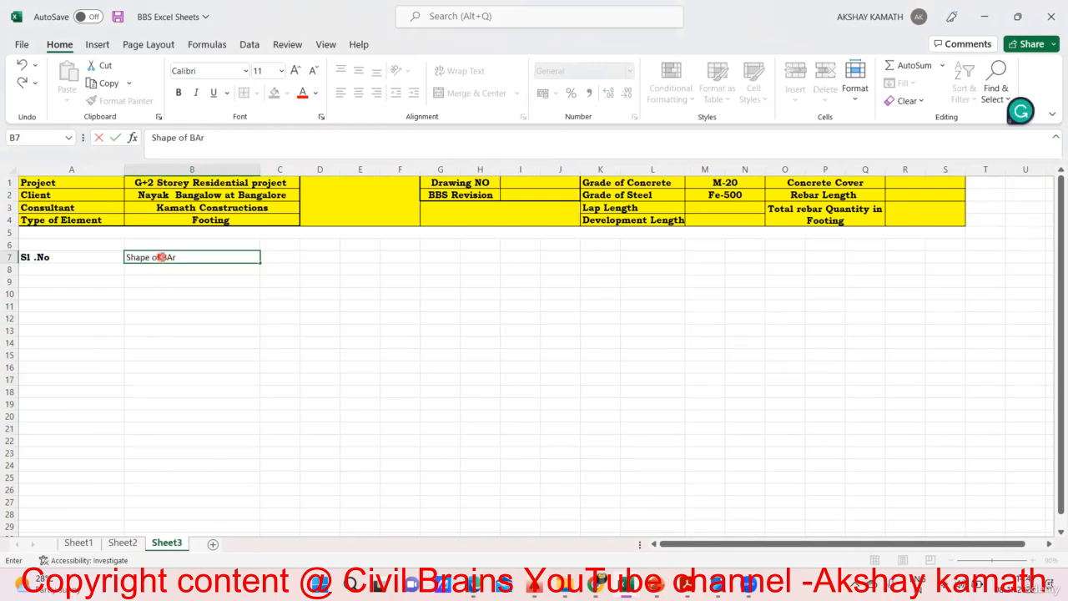
pyautogui.click(255, 345)
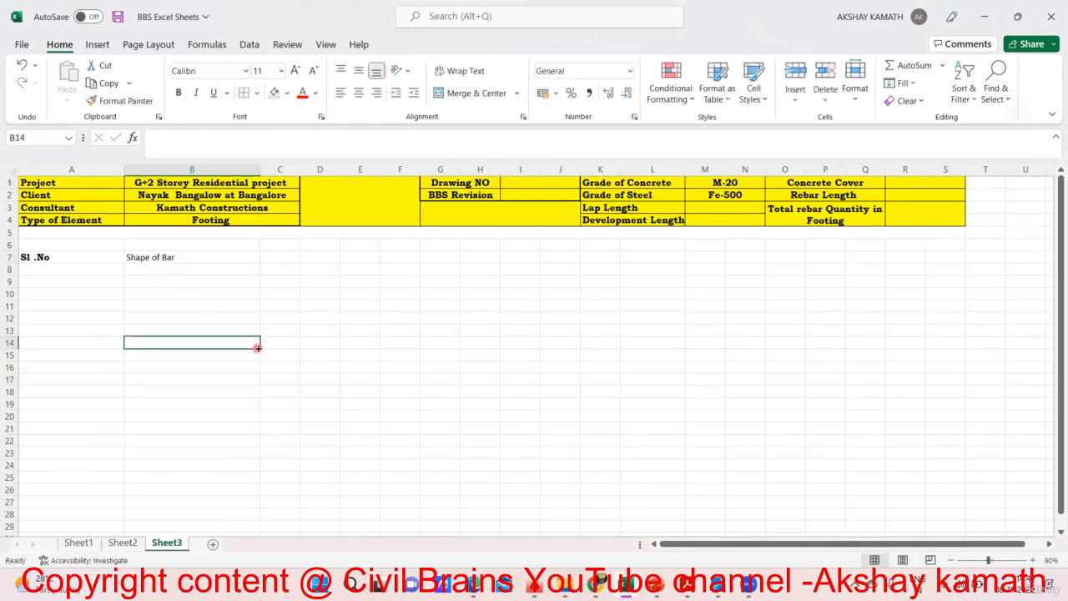
# Step: Check the following heading in Sheet2 and enter Bar Discription in cell C7 of Sheet3
pyautogui.click(123, 543)
pyautogui.click(166, 543)
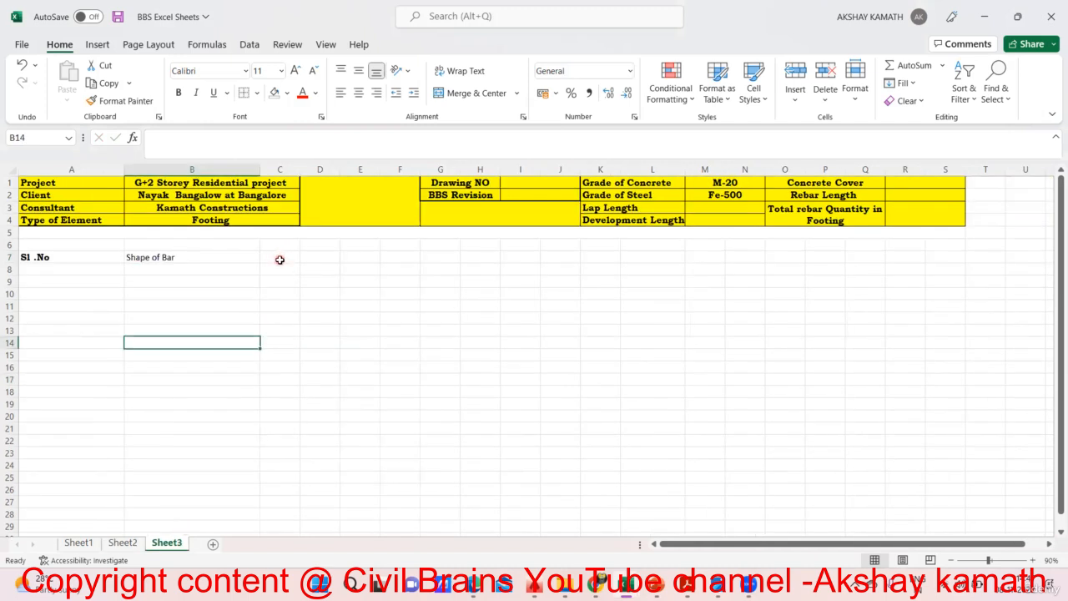
pyautogui.doubleClick(282, 258)
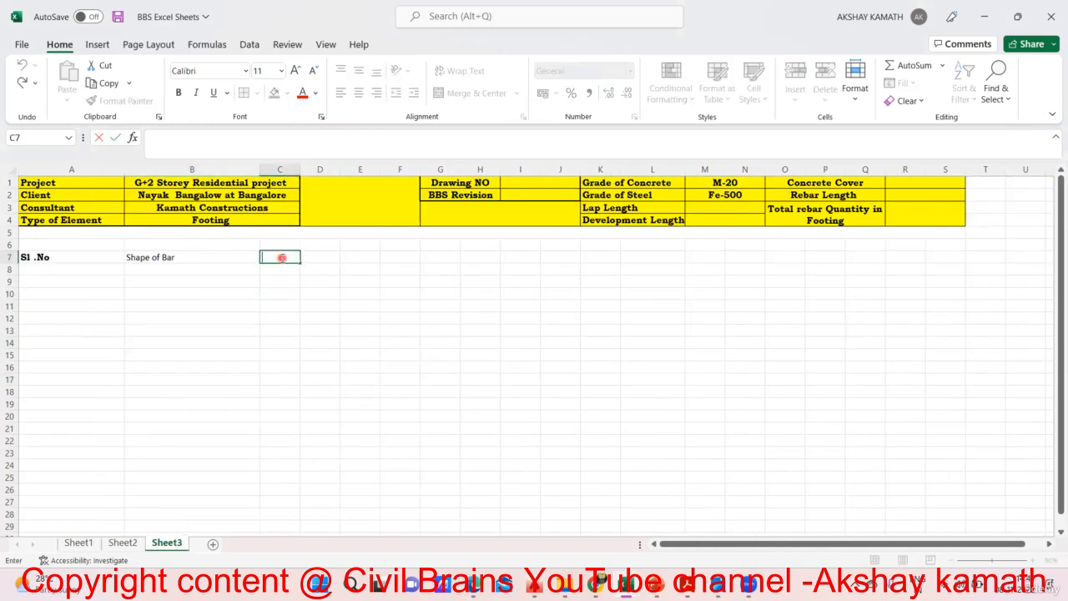
pyautogui.write('Bar Discription')
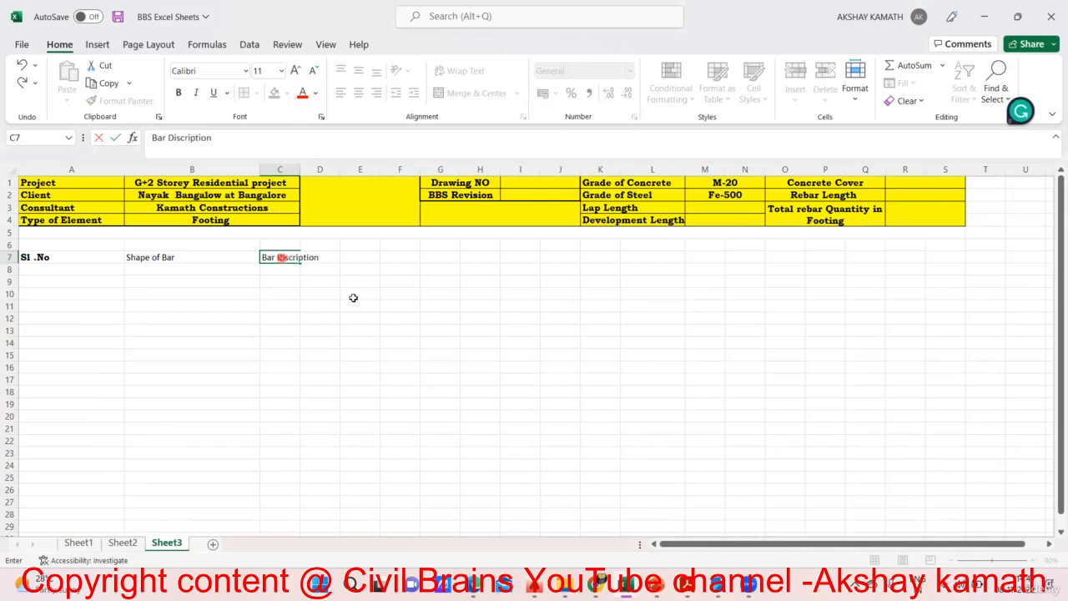
pyautogui.click(389, 329)
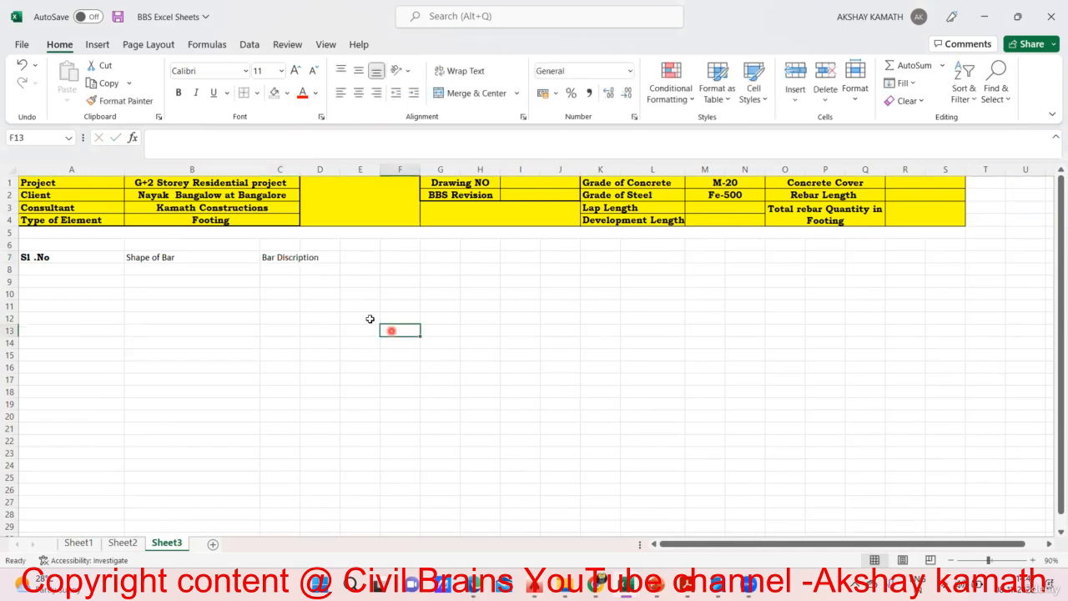
# Step: Copy the No. of member heading from G7 in Sheet2 and paste it into E7 of Sheet3
pyautogui.click(124, 537)
pyautogui.click(123, 544)
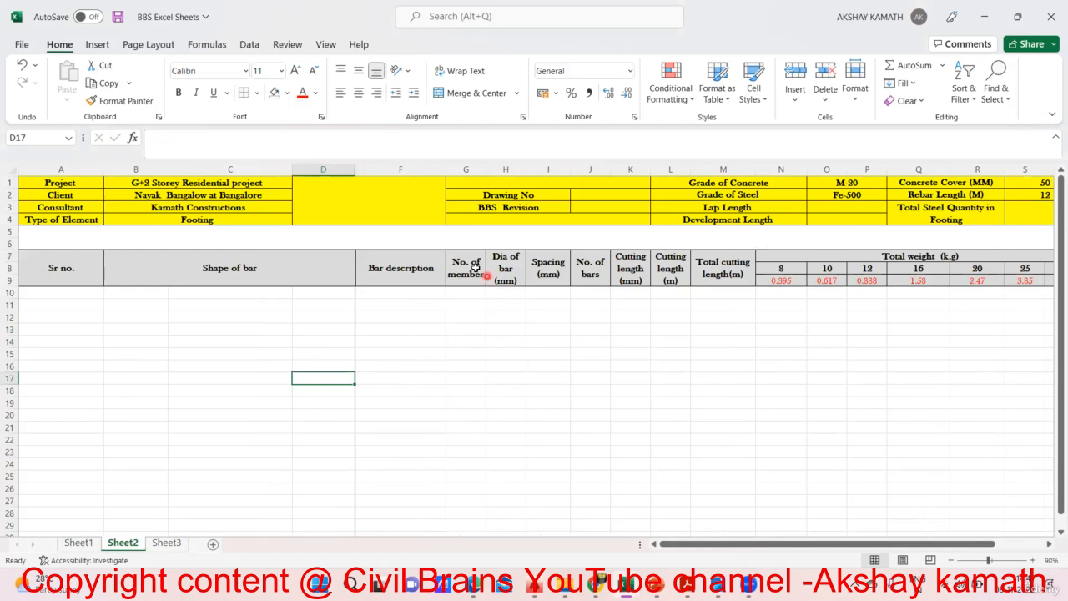
pyautogui.moveTo(468, 264); pyautogui.dragTo(639, 265)
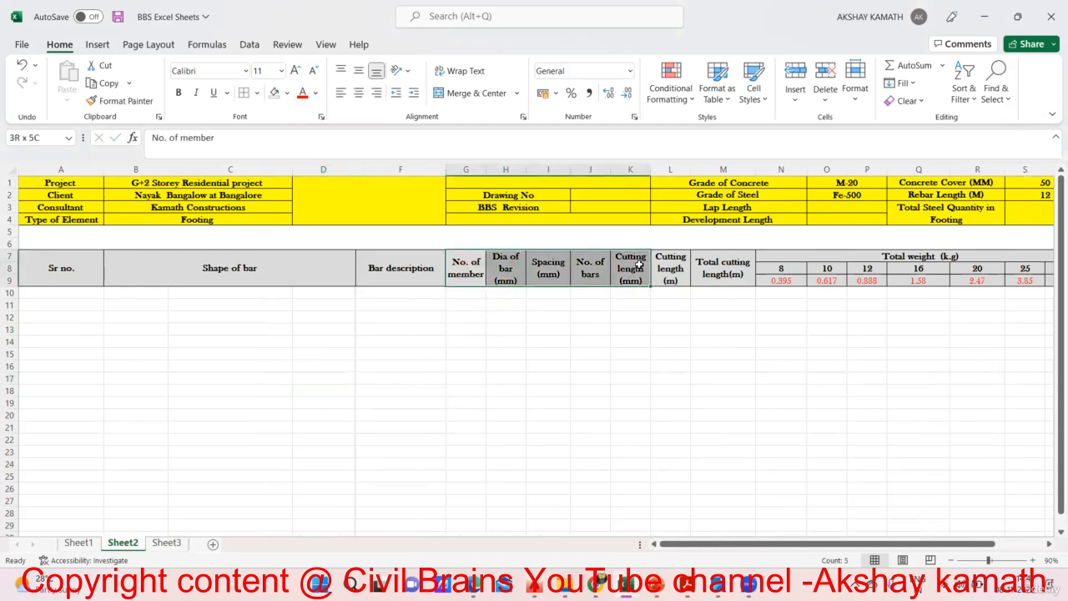
pyautogui.click(547, 330)
pyautogui.click(472, 272)
pyautogui.hotkey('ctrl', 'c')
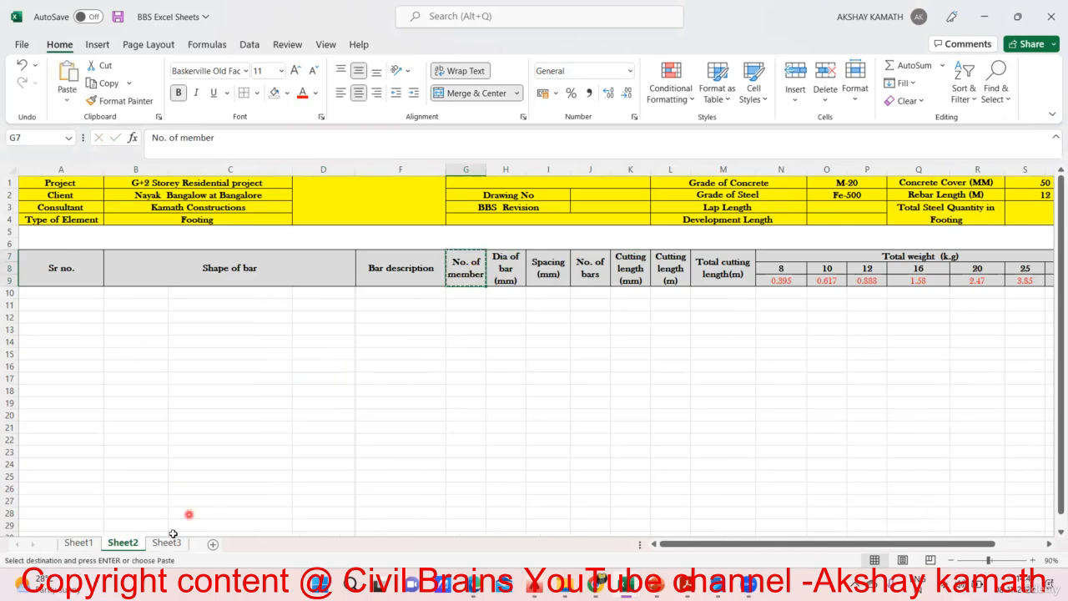
pyautogui.click(166, 543)
pyautogui.click(365, 258)
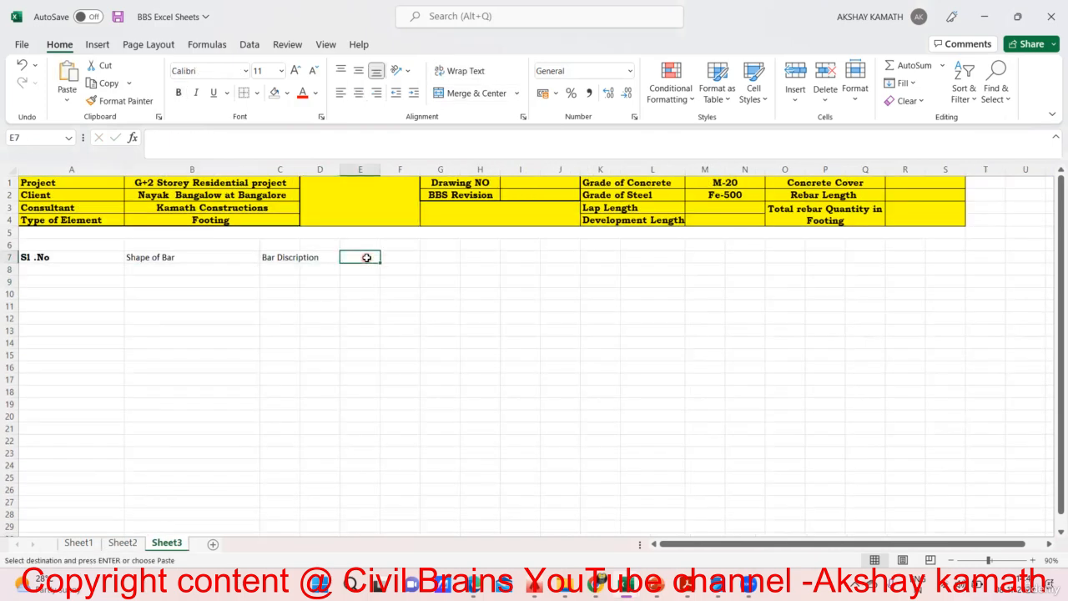
pyautogui.hotkey('ctrl', 'v')
pyautogui.click(384, 340)
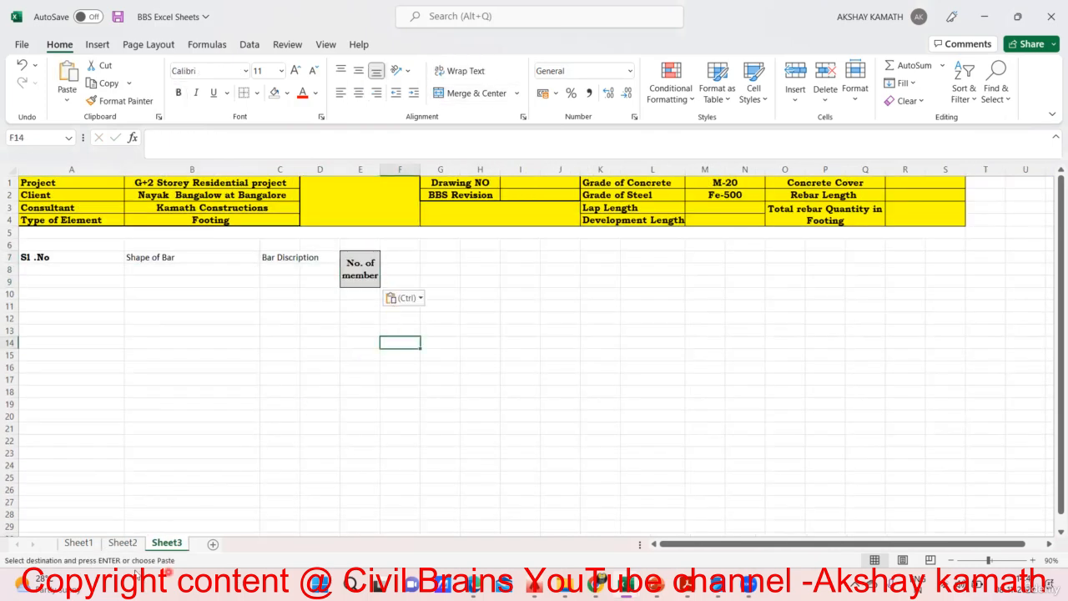
# Step: Check the bar diameter heading in Sheet2 and enter Dia of Bar in cell F7 of Sheet3
pyautogui.click(123, 543)
pyautogui.click(509, 276)
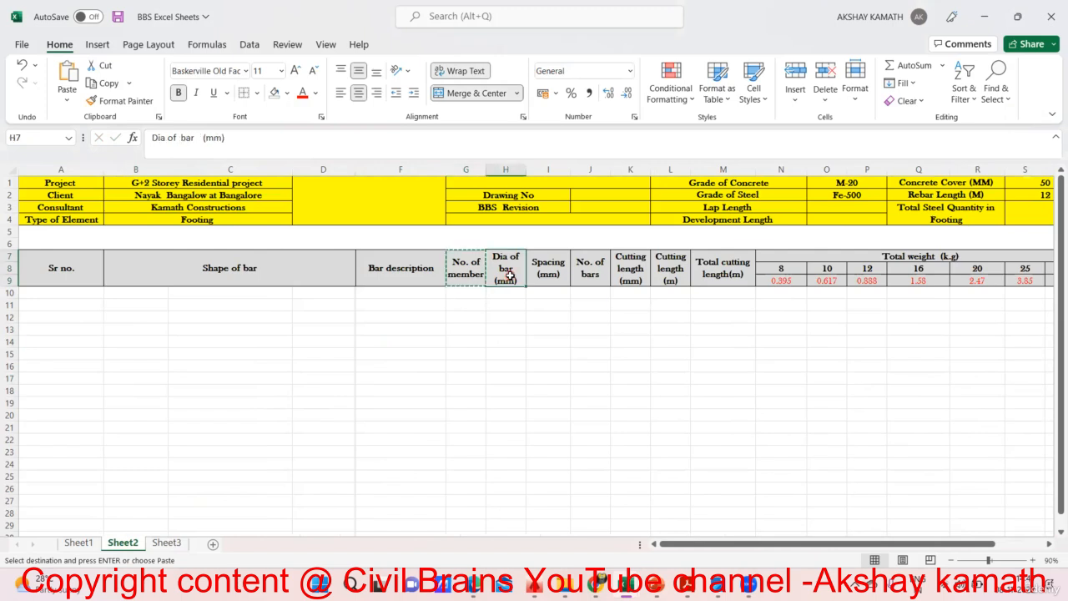
pyautogui.click(166, 543)
pyautogui.click(406, 258)
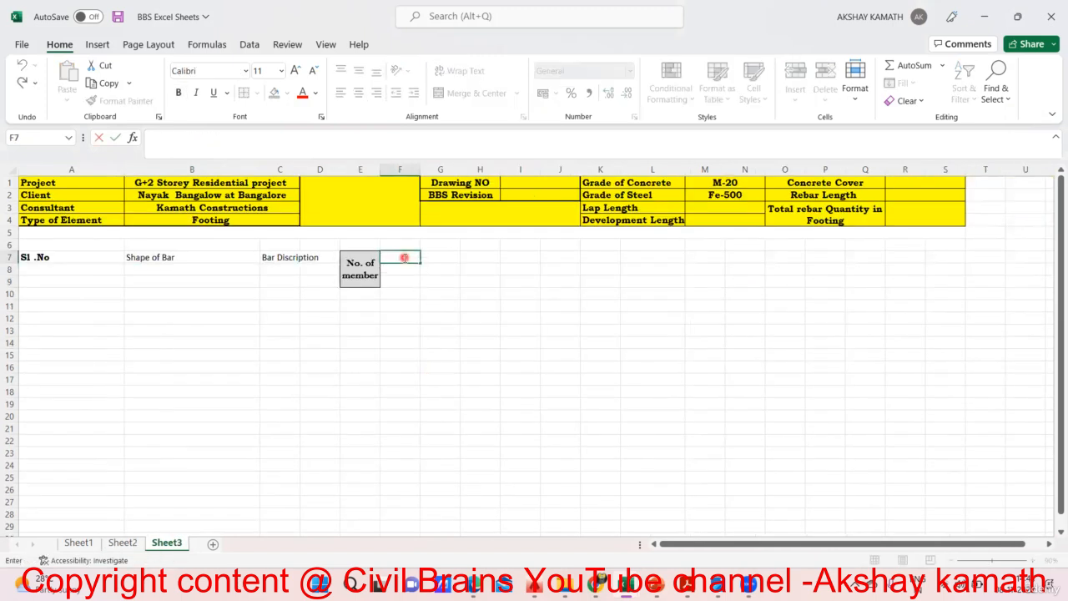
pyautogui.write('Dia of Bar')
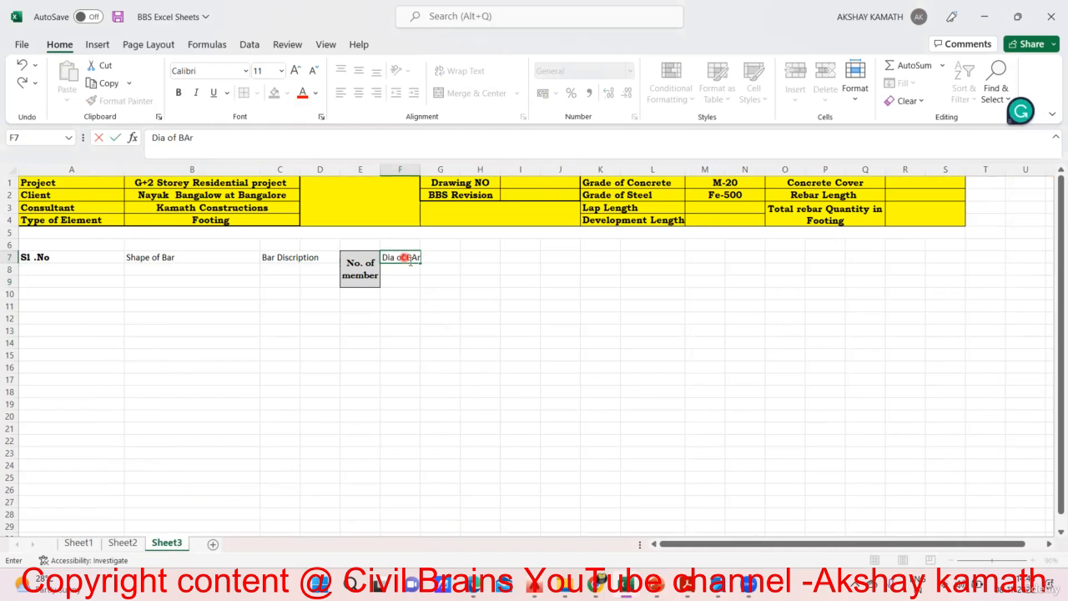
pyautogui.click(440, 281)
pyautogui.click(404, 258)
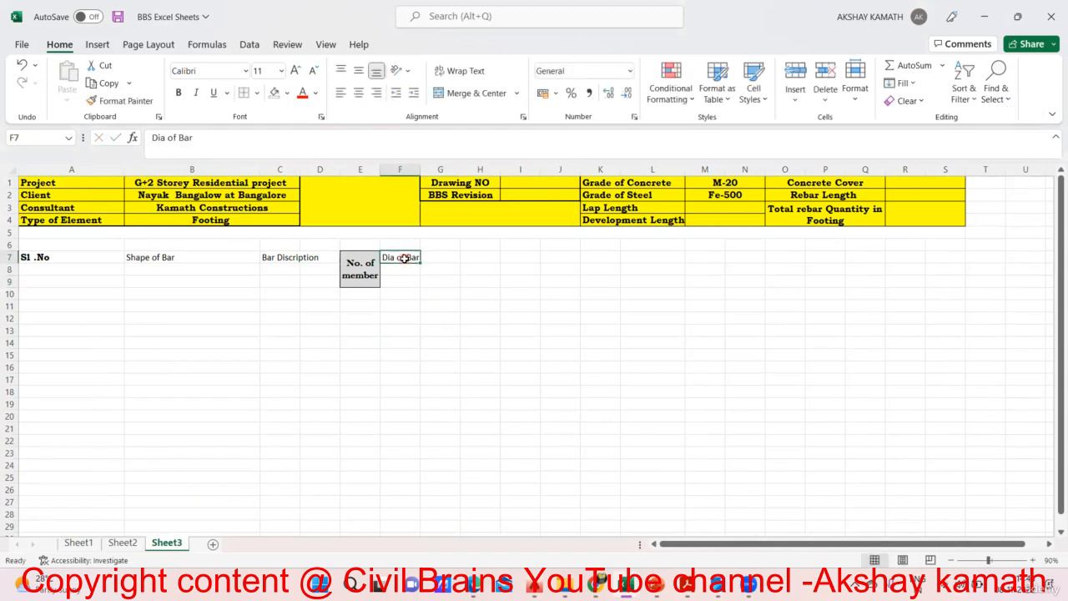
pyautogui.click(467, 75)
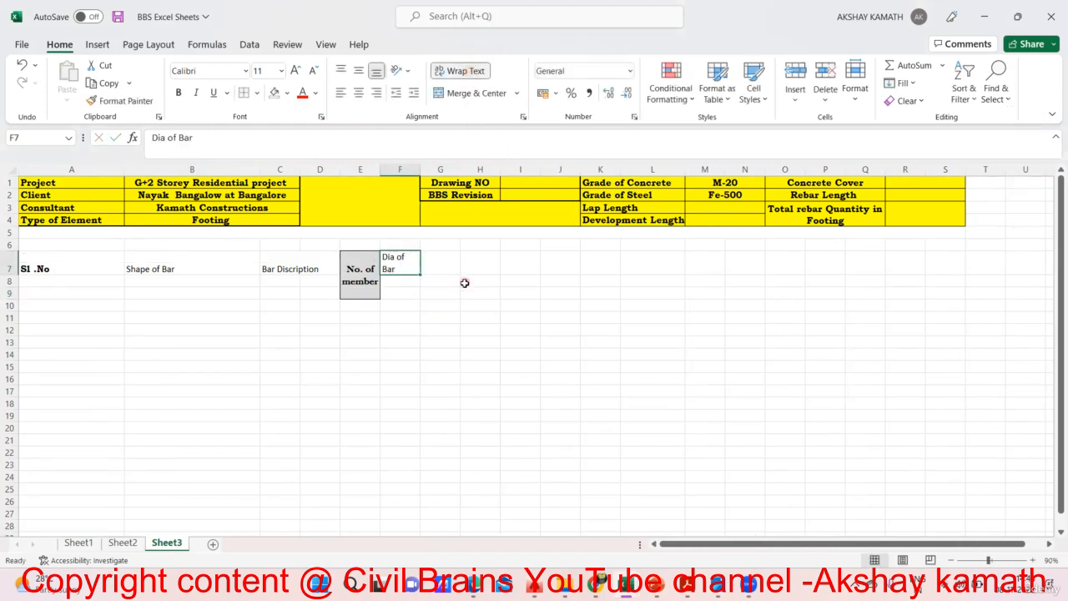
pyautogui.click(462, 284)
pyautogui.hotkey('ctrl', 'c')
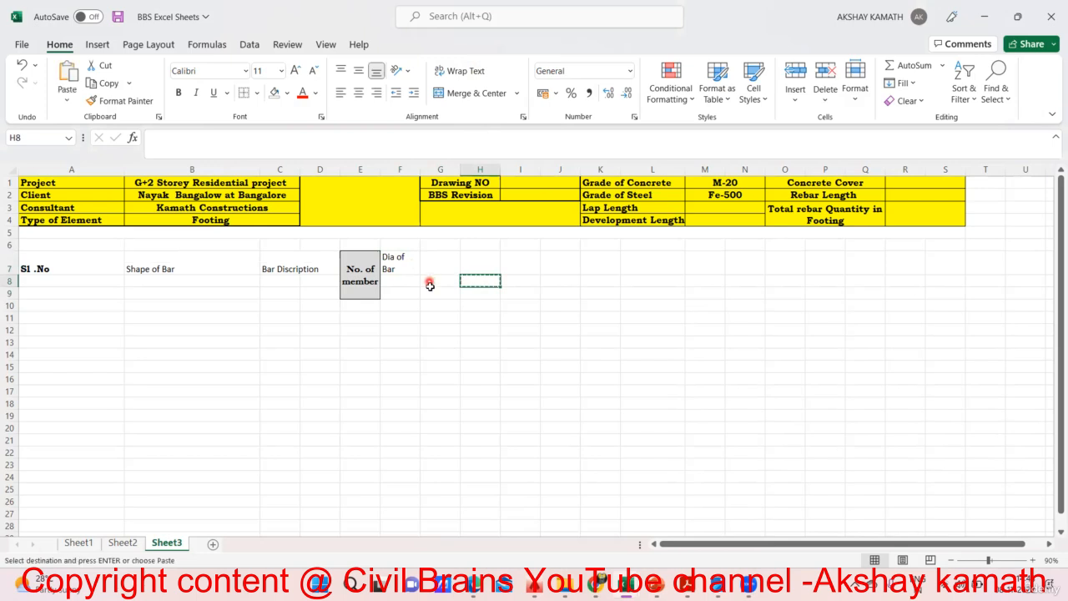
pyautogui.click(430, 309)
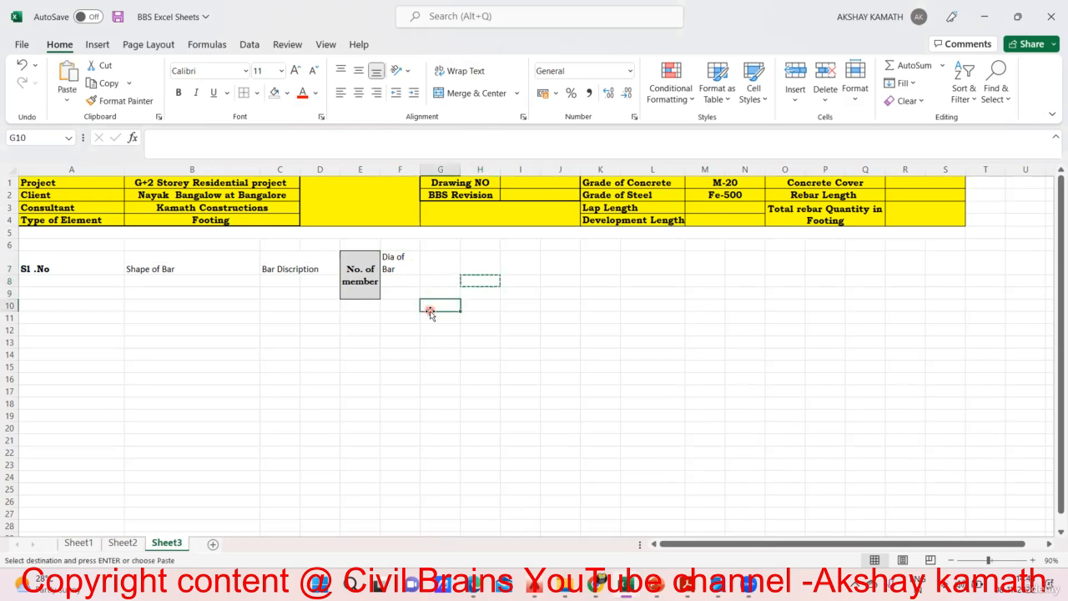
pyautogui.press('Escape')
pyautogui.hotkey('ctrl', 'z')
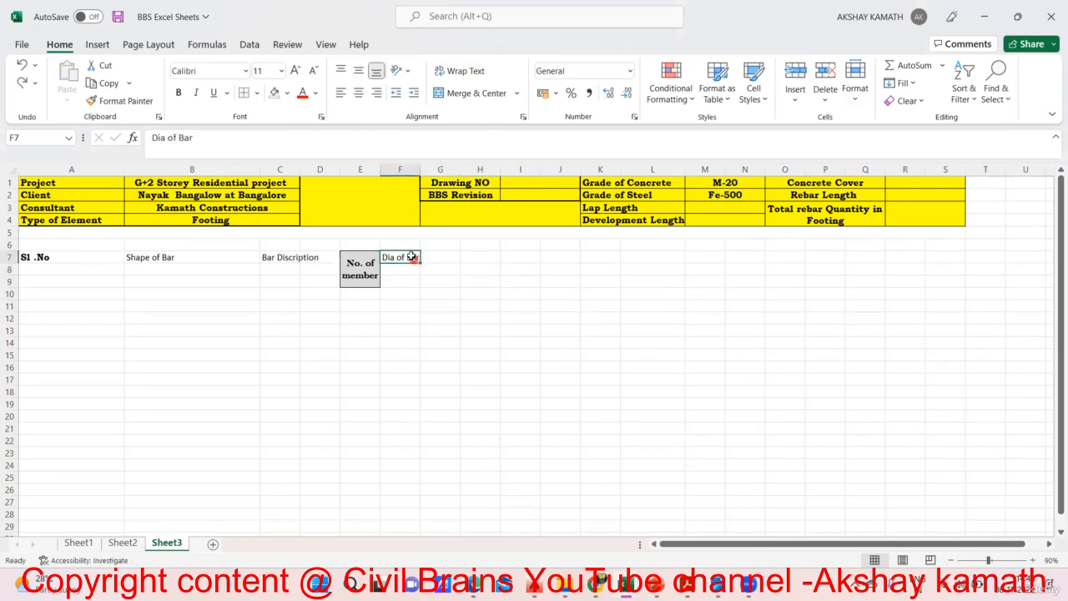
# Step: Merge and center F7:F9 around the Dia of Bar heading, middle-align it vertically and make it bold
pyautogui.moveTo(411, 257); pyautogui.dragTo(404, 280)
pyautogui.click(434, 293)
pyautogui.click(476, 92)
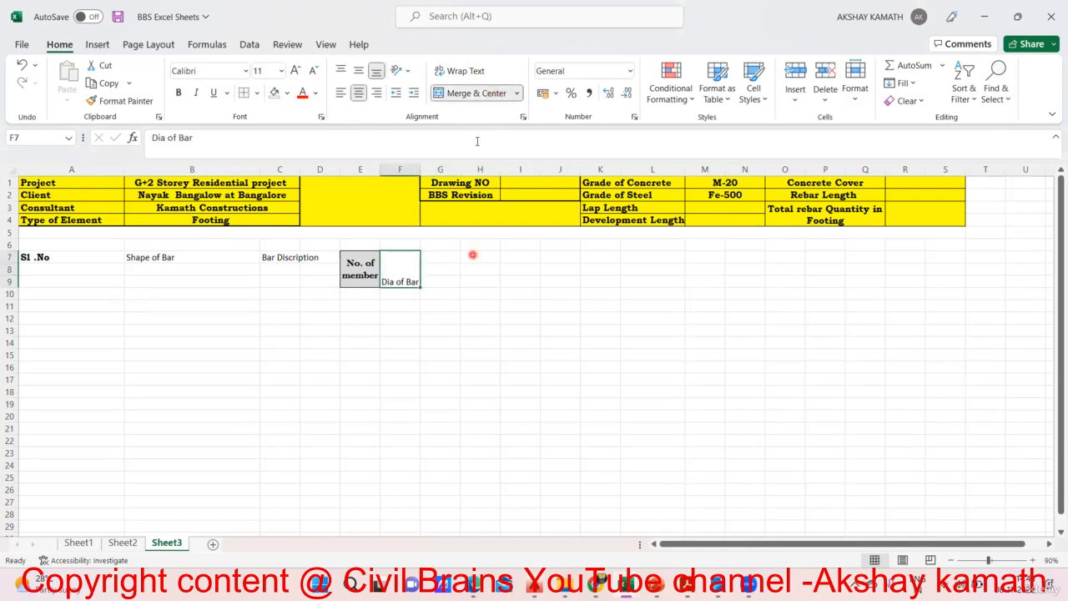
pyautogui.click(358, 71)
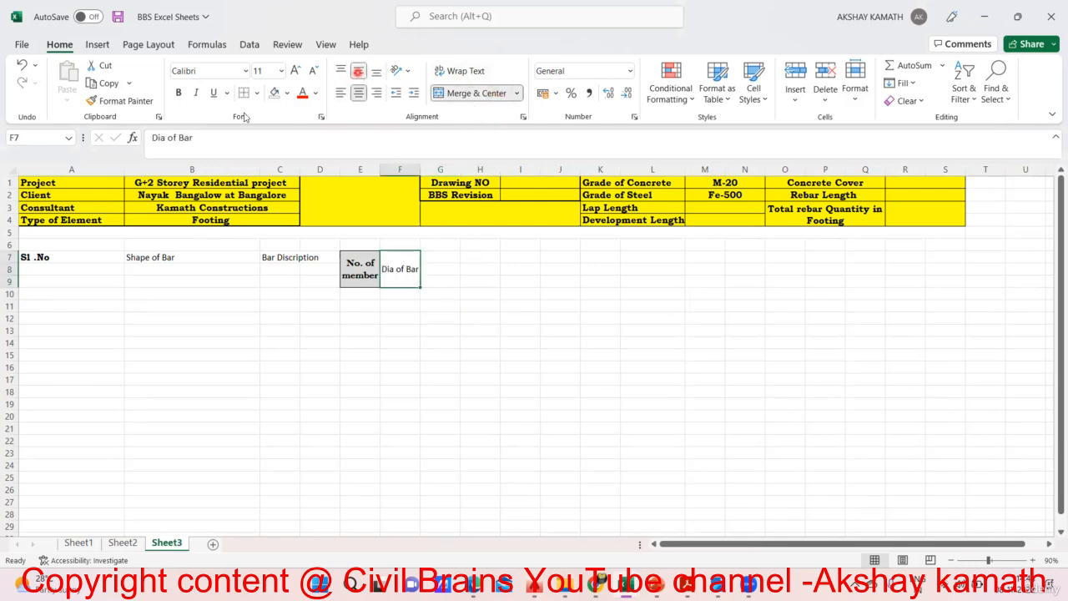
pyautogui.click(178, 93)
pyautogui.click(573, 416)
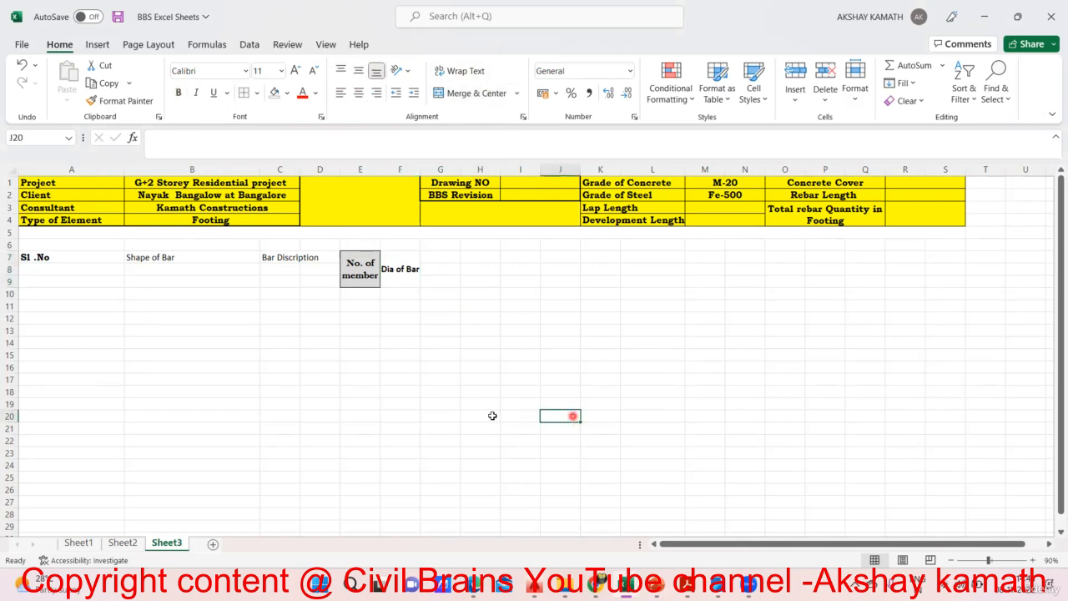
# Step: Check the bar diameter heading in Sheet2, add (mm) to the Dia of Bar heading in F7 of Sheet3 and wrap its text
pyautogui.click(123, 543)
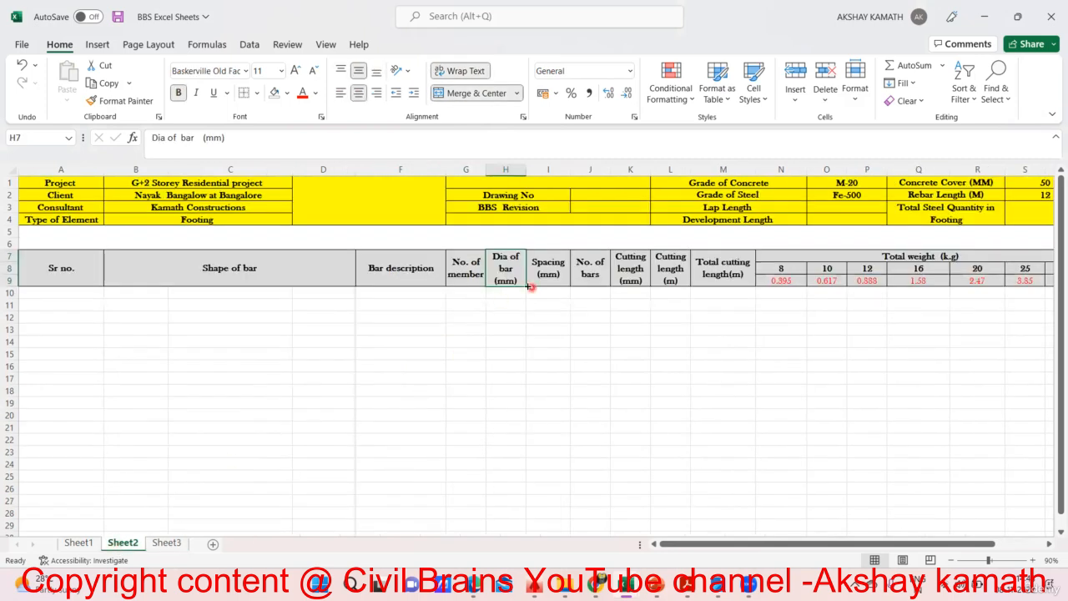
pyautogui.click(166, 544)
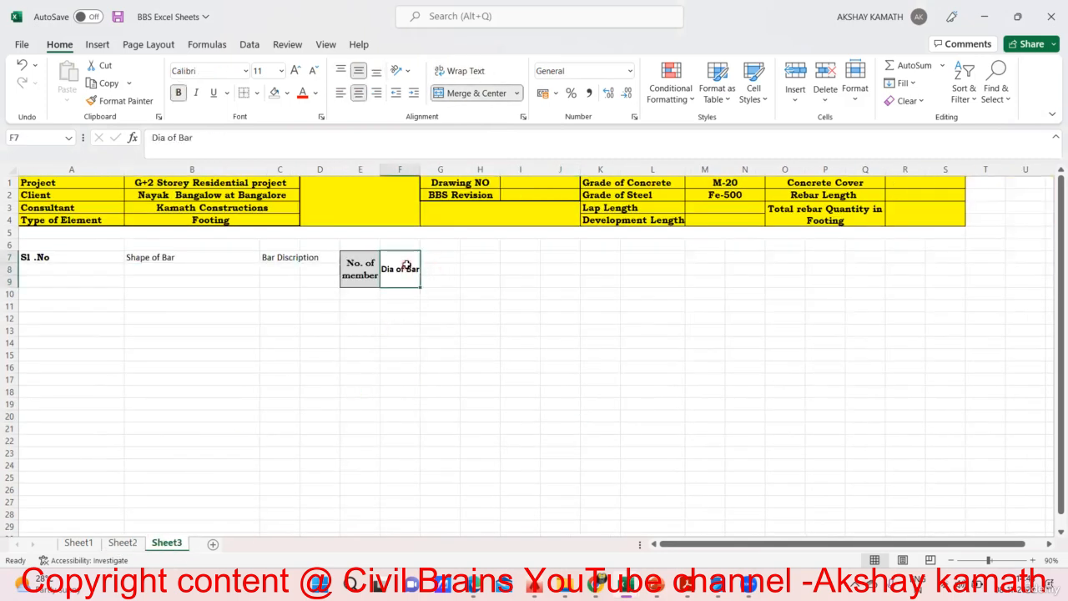
pyautogui.click(224, 137)
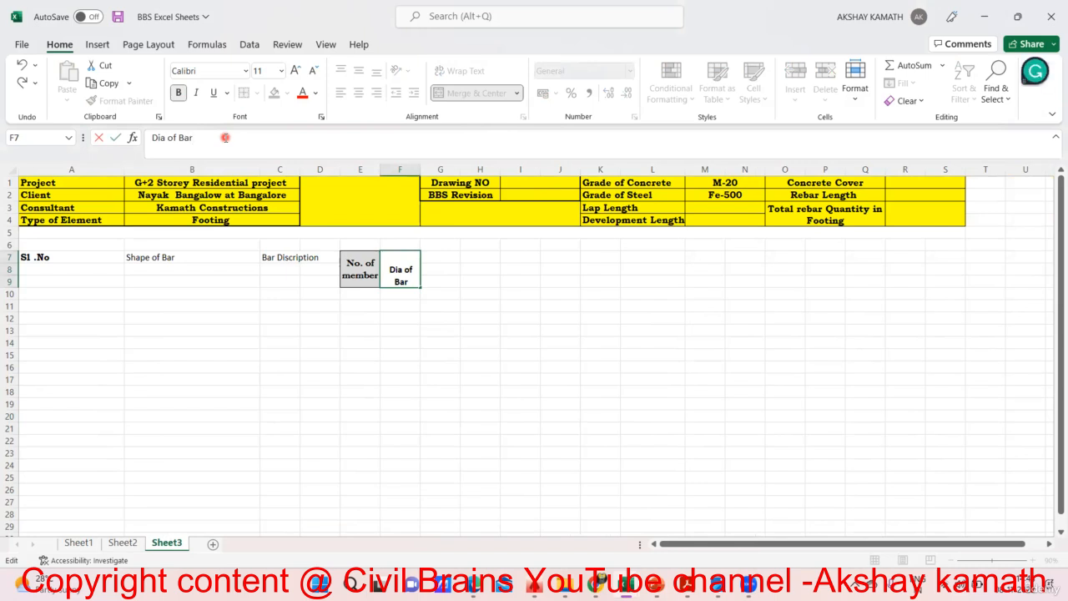
pyautogui.write('(mm')
pyautogui.click(521, 355)
pyautogui.click(406, 267)
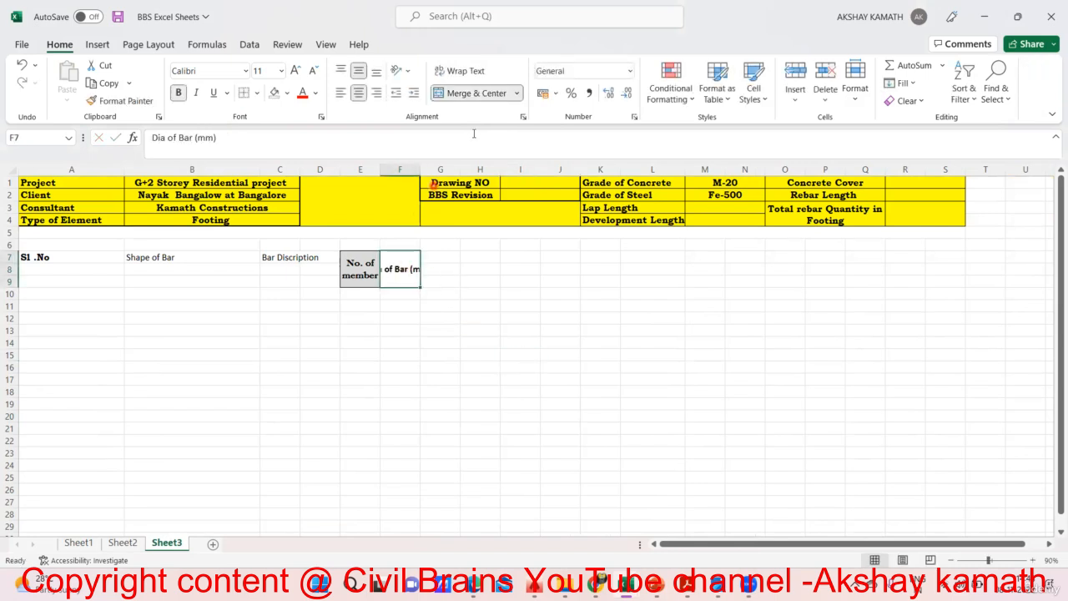
pyautogui.click(458, 71)
pyautogui.click(478, 290)
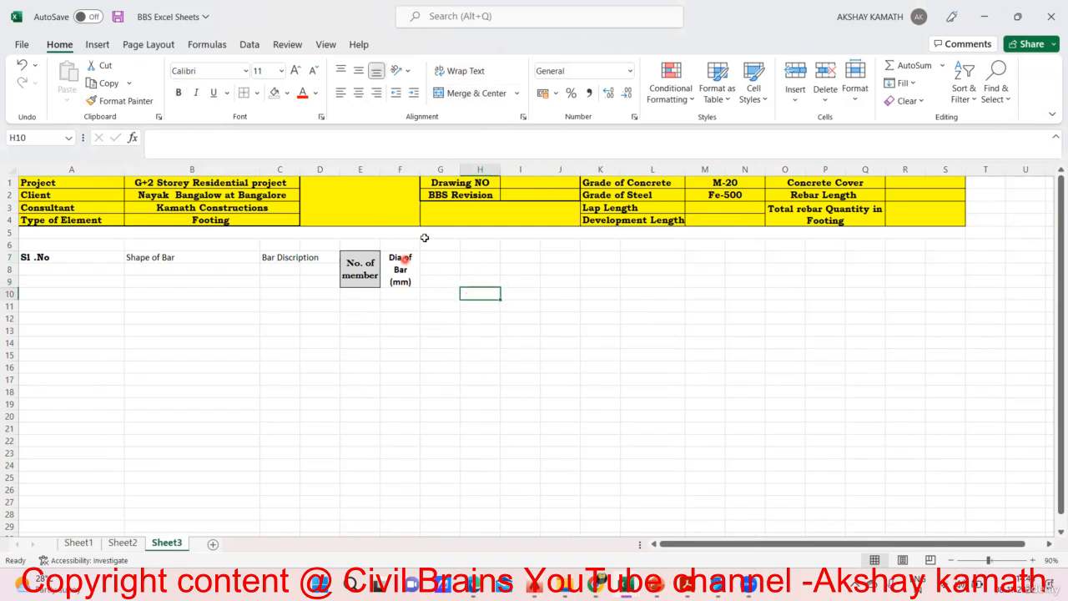
# Step: Check the remaining headings in Sheet2 and merge and center rows 7 to 9 separately in each of columns G, H, I and J of Sheet3
pyautogui.click(132, 543)
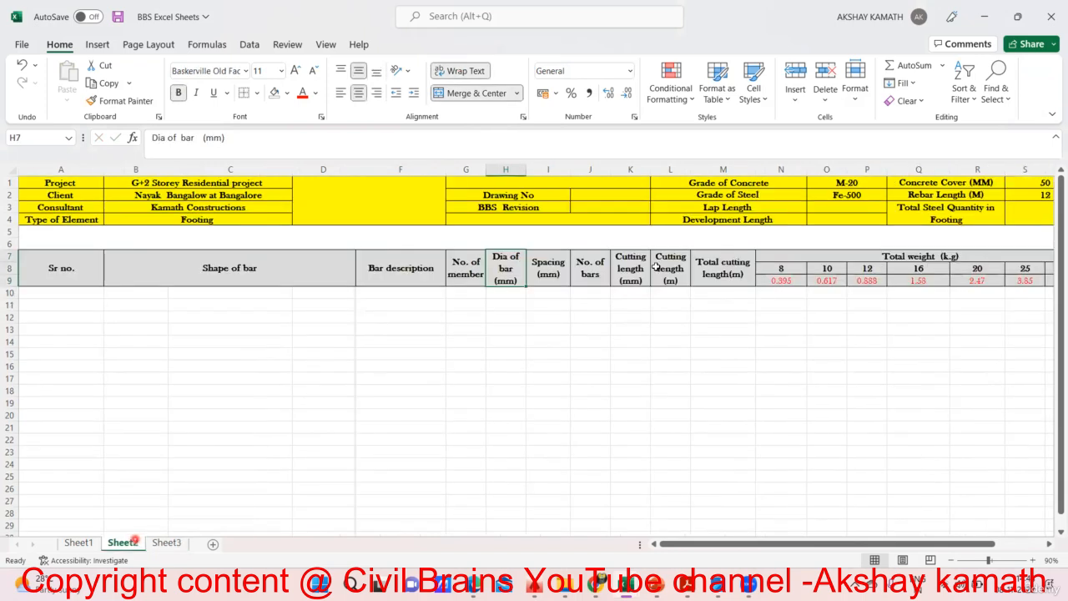
pyautogui.click(167, 542)
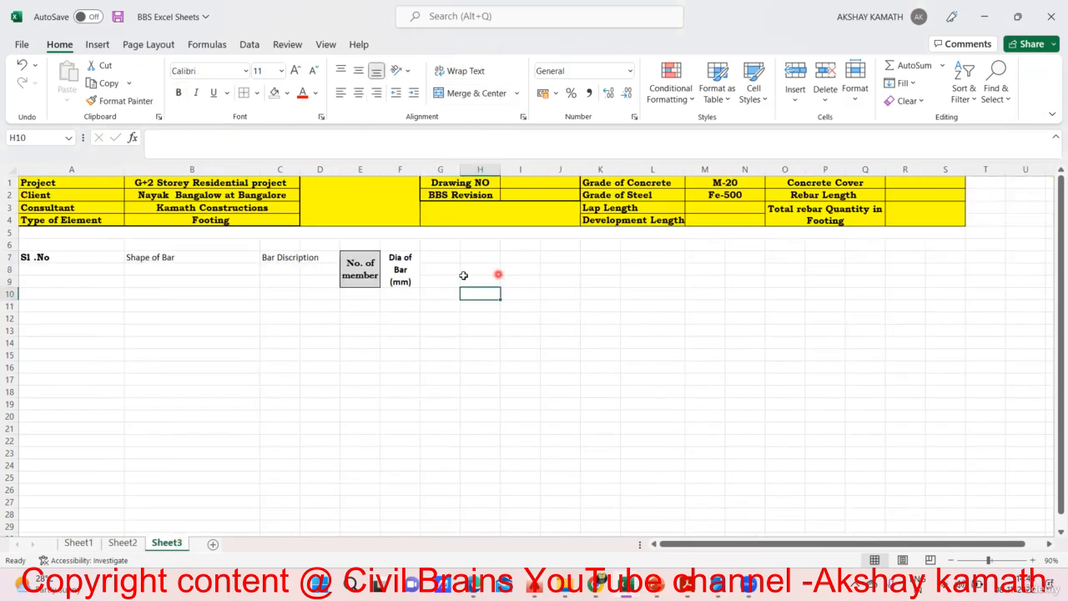
pyautogui.moveTo(442, 254); pyautogui.dragTo(440, 283)
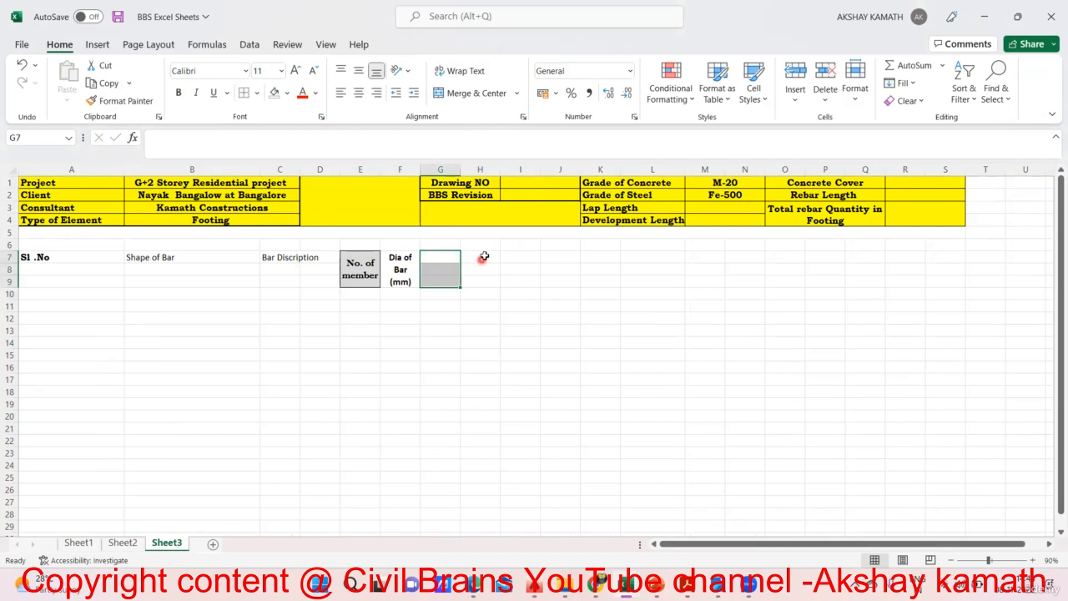
pyautogui.click(453, 281)
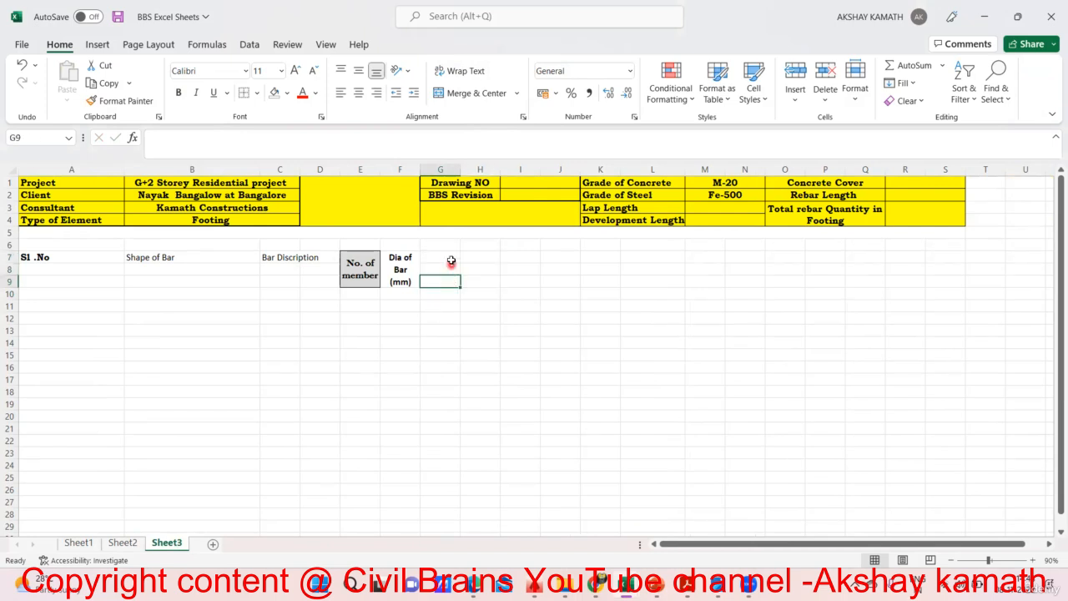
pyautogui.moveTo(449, 256); pyautogui.dragTo(492, 283)
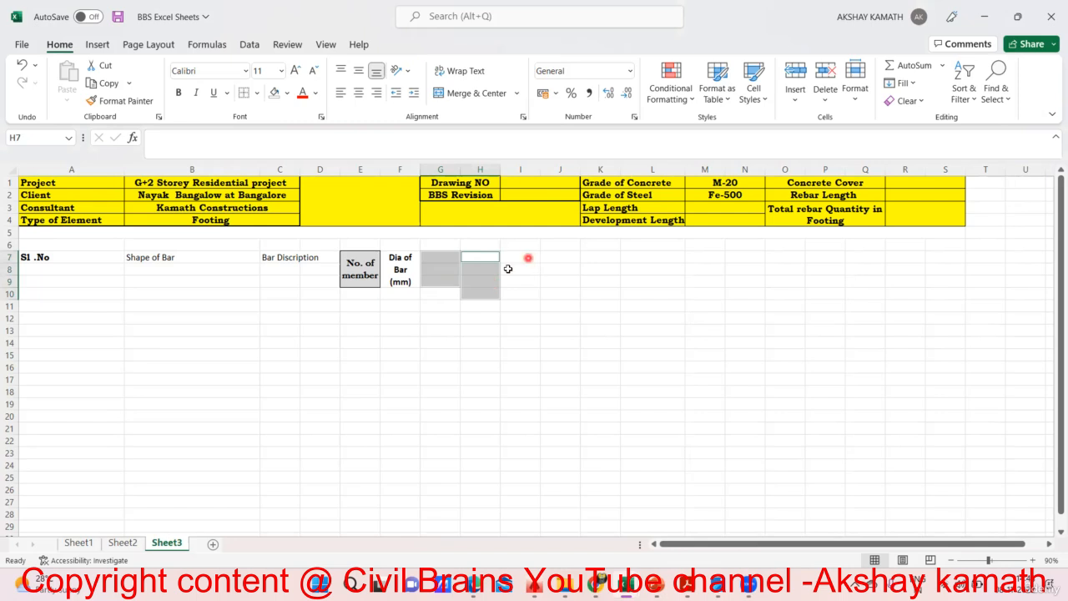
pyautogui.click(491, 292)
pyautogui.moveTo(449, 255); pyautogui.dragTo(477, 282)
pyautogui.moveTo(531, 256); pyautogui.dragTo(530, 281)
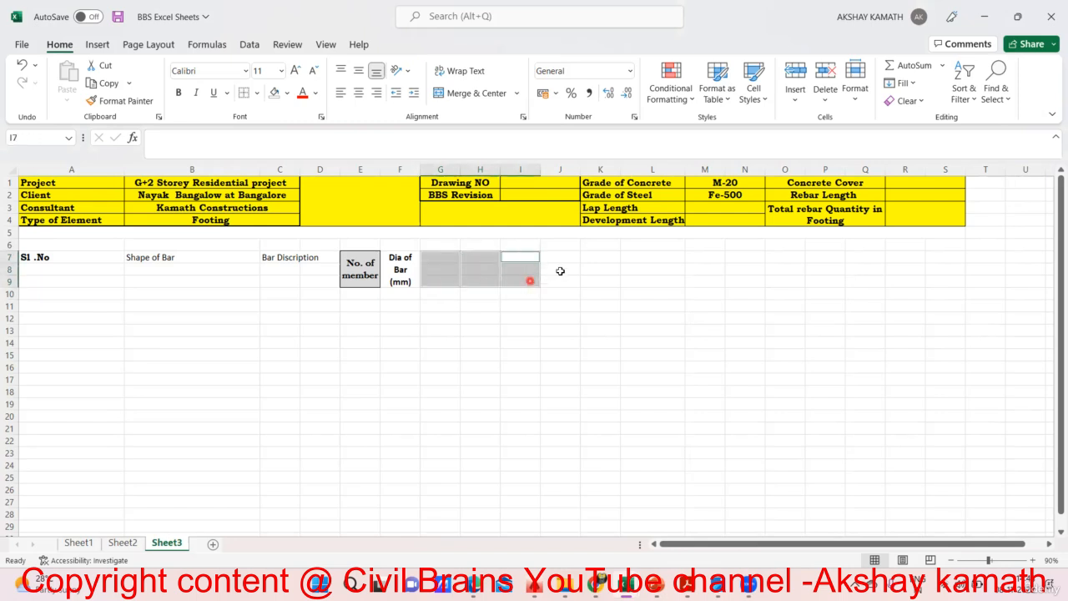
pyautogui.moveTo(567, 251); pyautogui.dragTo(567, 280)
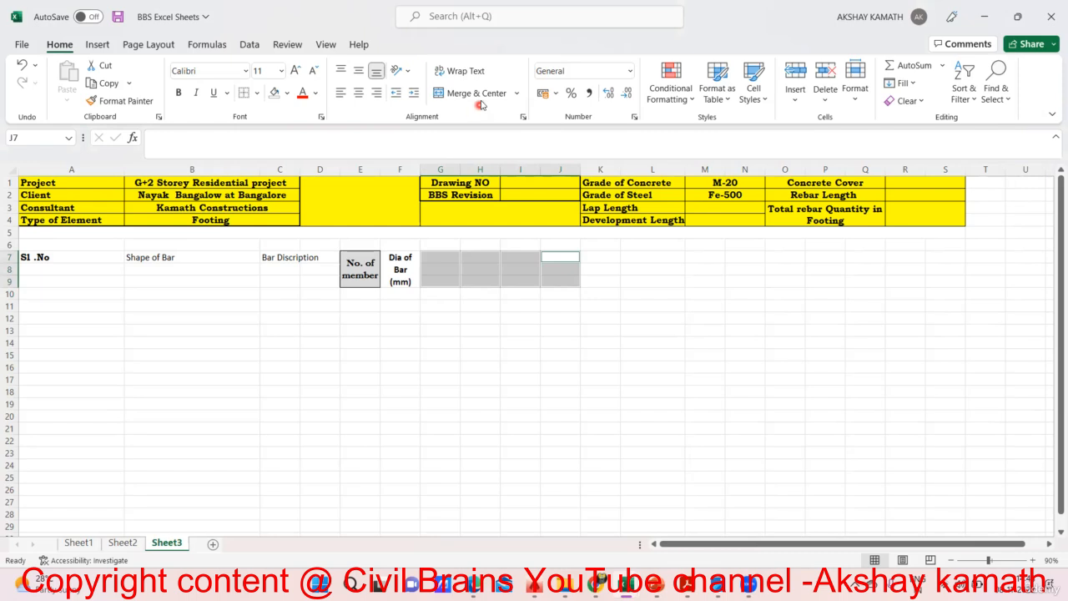
pyautogui.click(519, 342)
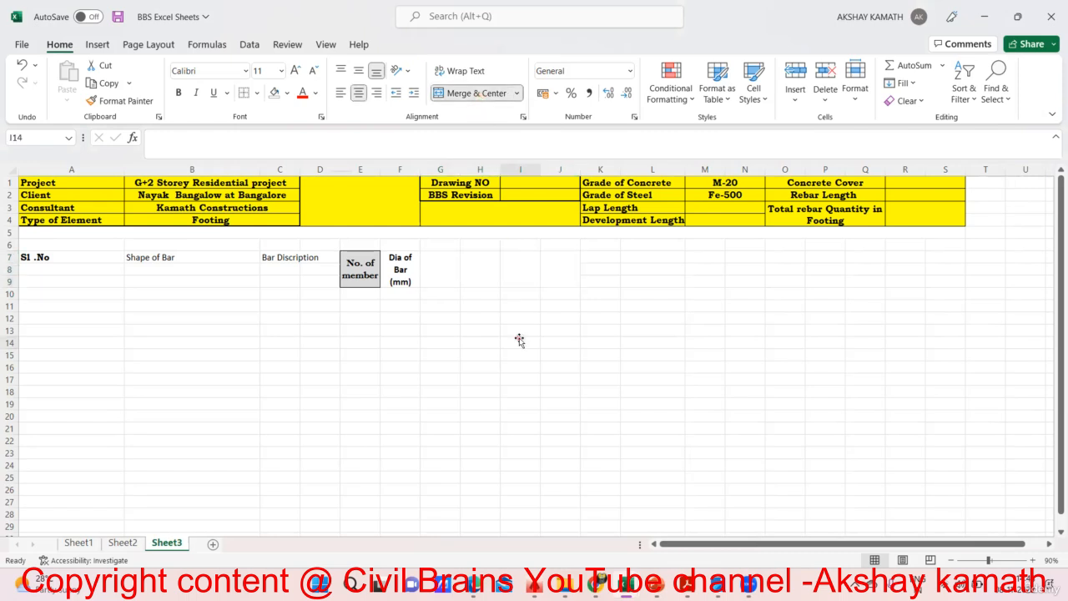
# Step: Check the next heading in Sheet2 and enter Spacing (mm) in the merged cell G7 of Sheet3
pyautogui.click(123, 545)
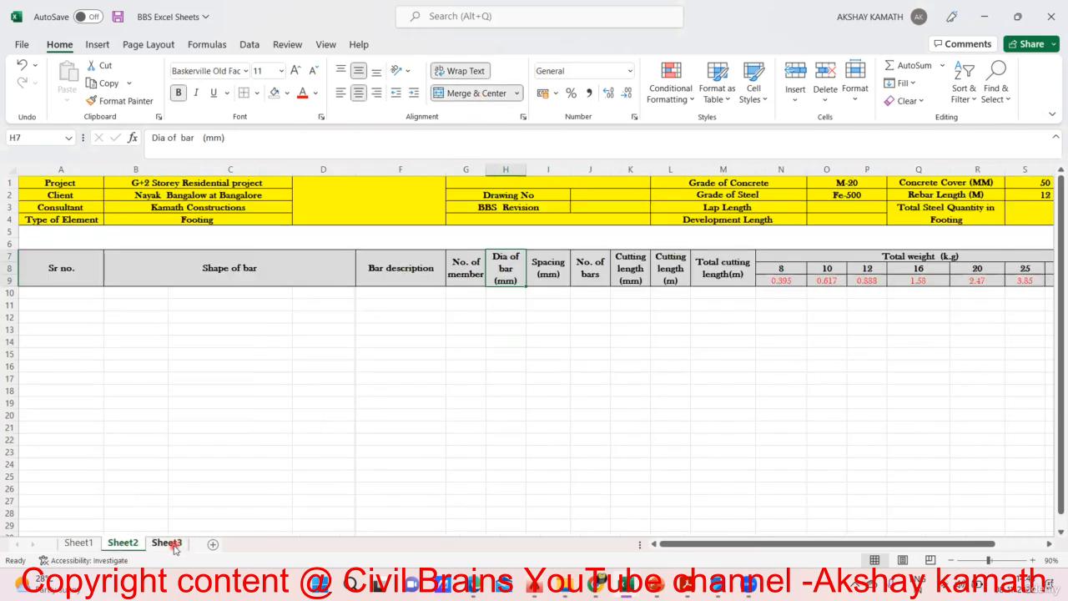
pyautogui.click(167, 543)
pyautogui.doubleClick(437, 272)
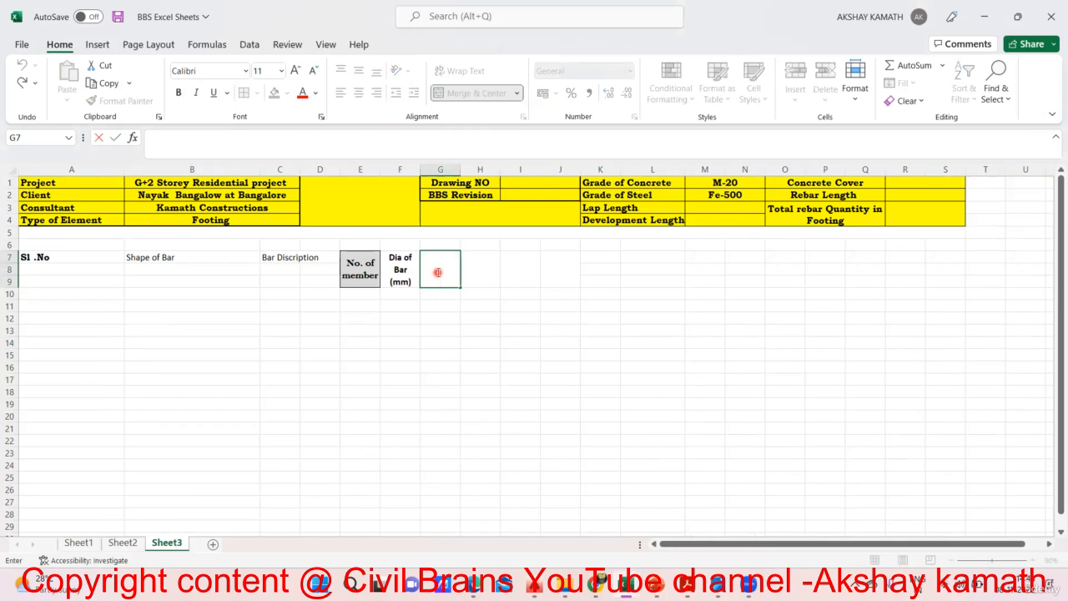
pyautogui.write('Spacing')
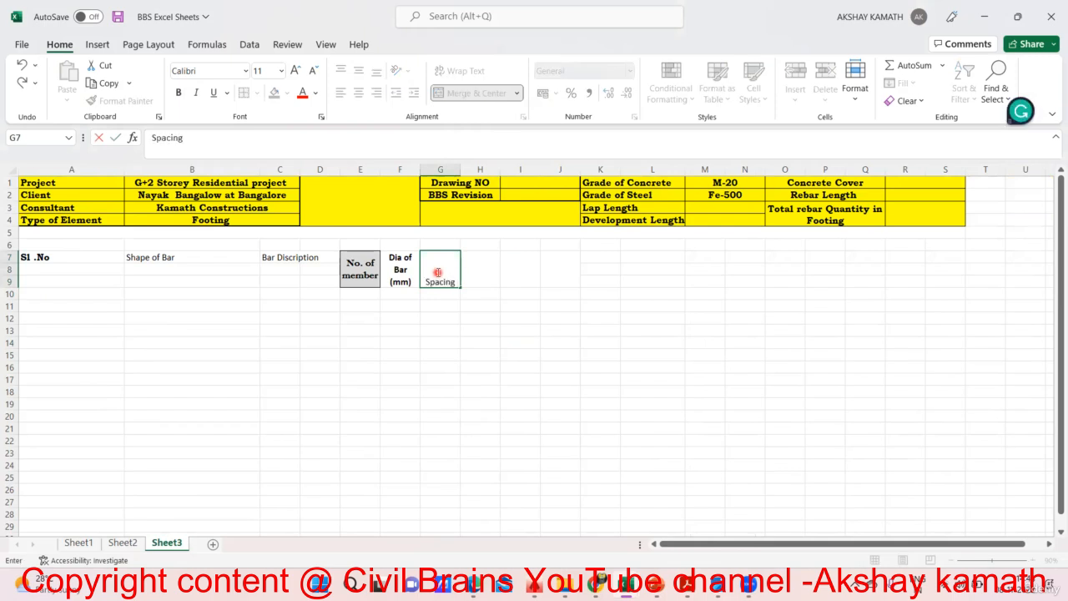
pyautogui.write(' (mm)')
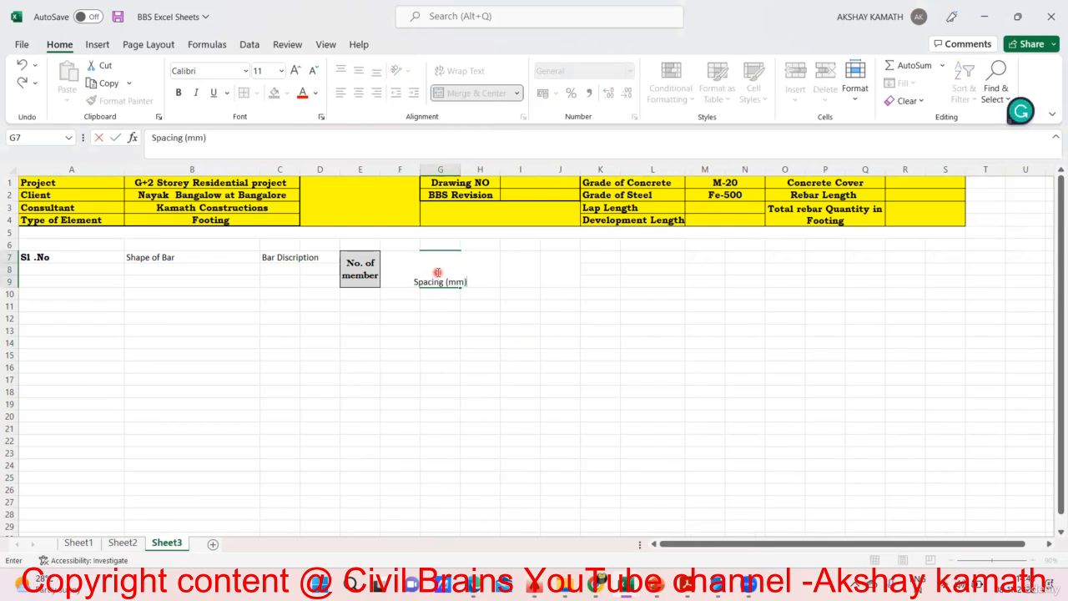
pyautogui.press('Return')
# Step: Wrap the text of the Spacing (mm) heading in G7, make it bold and middle-align it vertically
pyautogui.click(437, 272)
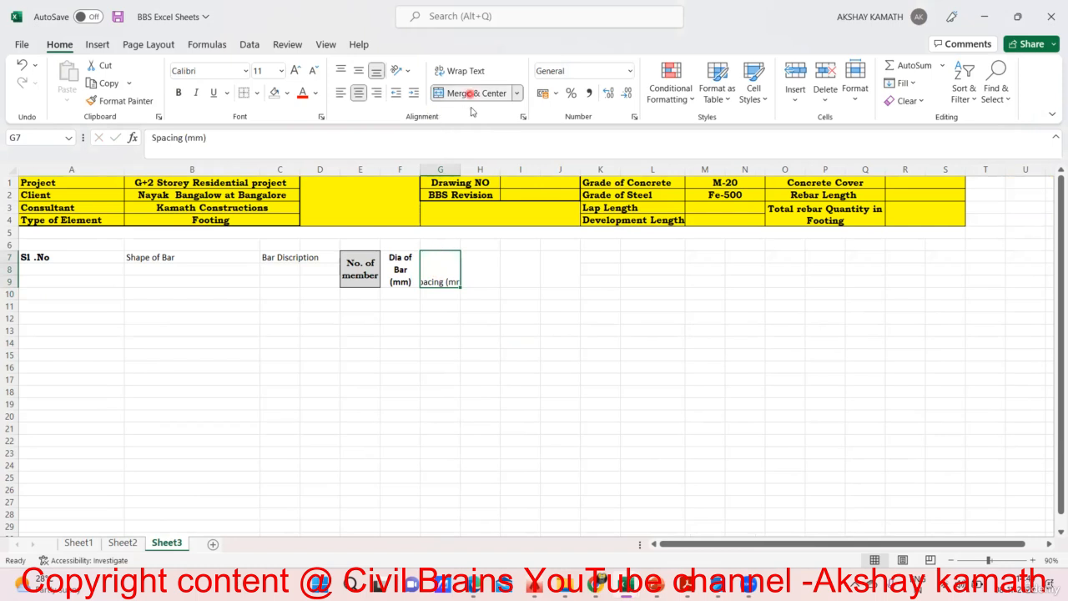
pyautogui.click(470, 70)
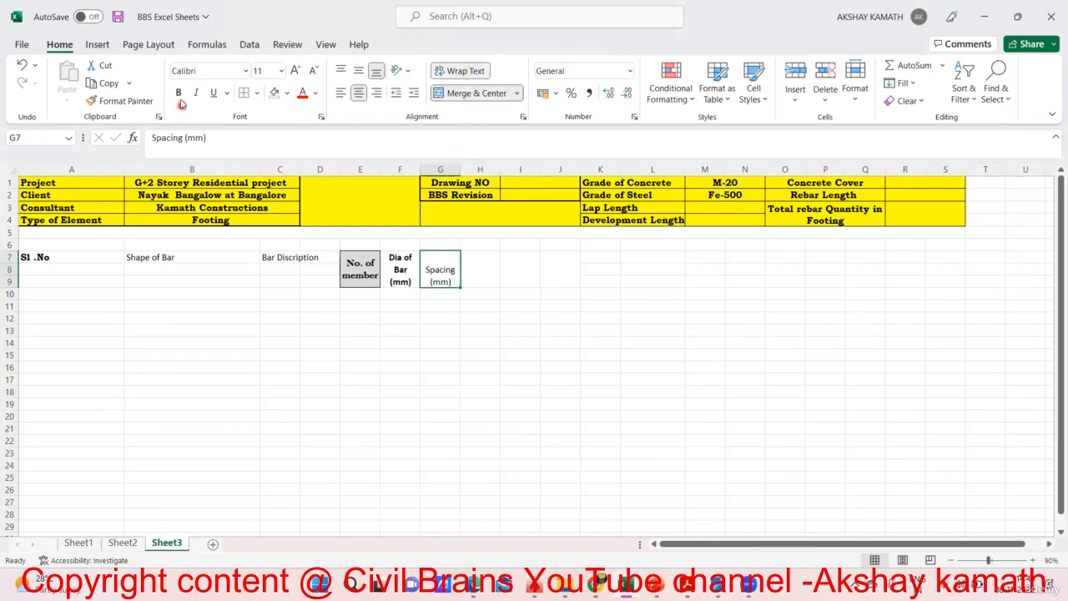
pyautogui.click(516, 352)
pyautogui.click(445, 268)
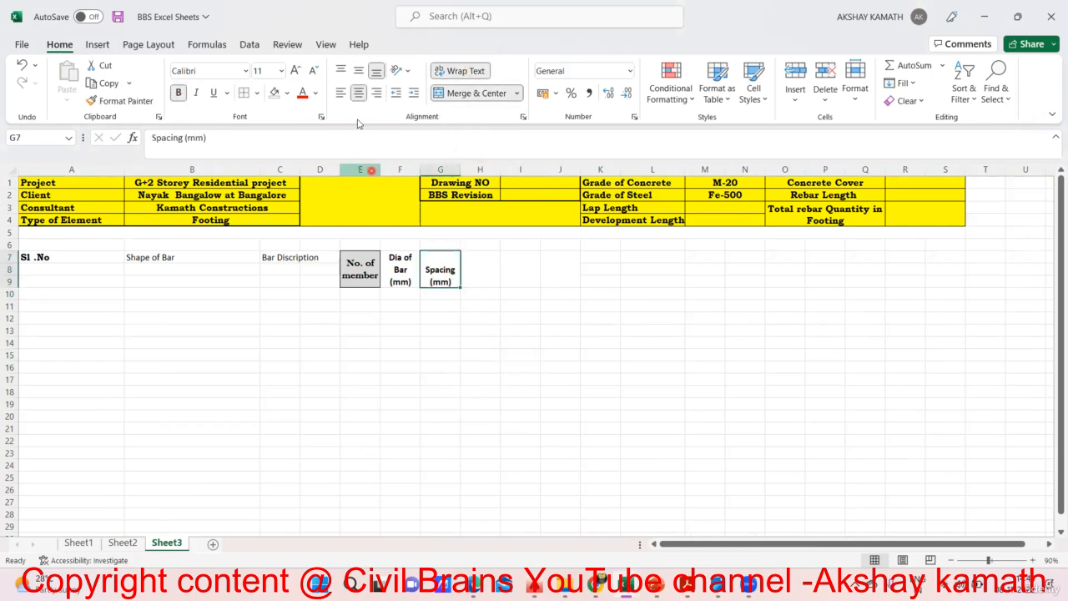
pyautogui.click(361, 69)
pyautogui.click(601, 354)
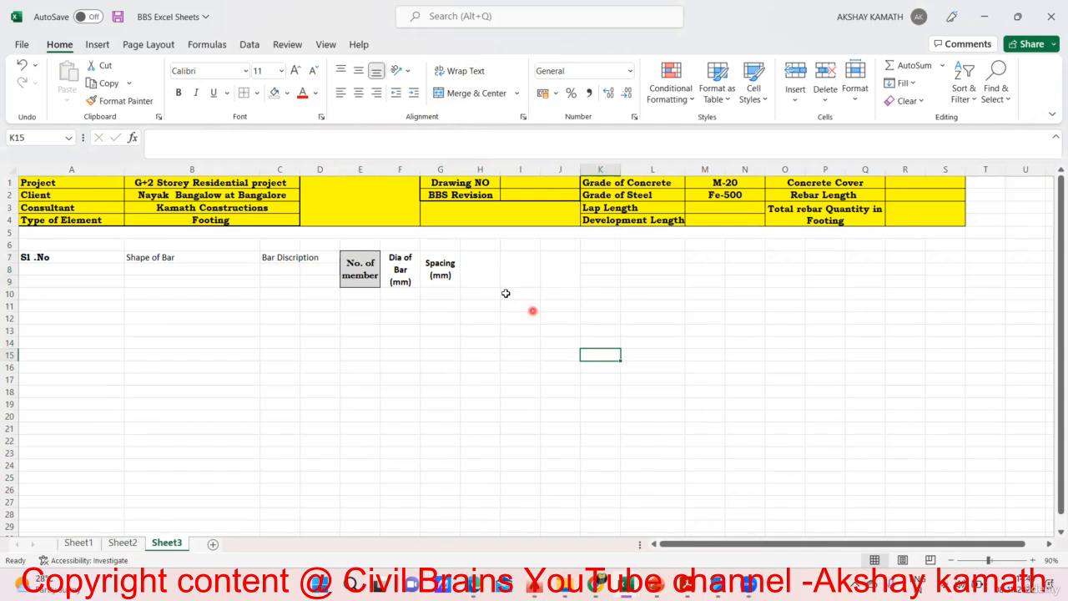
# Step: Format the empty merged heading cells H7 to J7 with middle alignment, wrapped text and bold
pyautogui.click(458, 268)
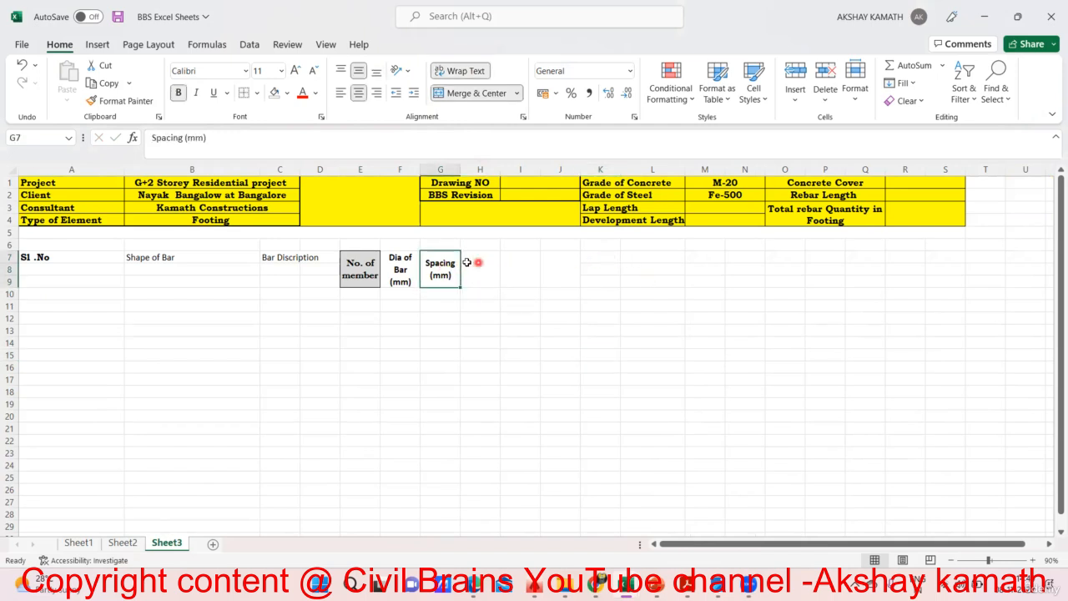
pyautogui.moveTo(466, 260); pyautogui.dragTo(547, 272)
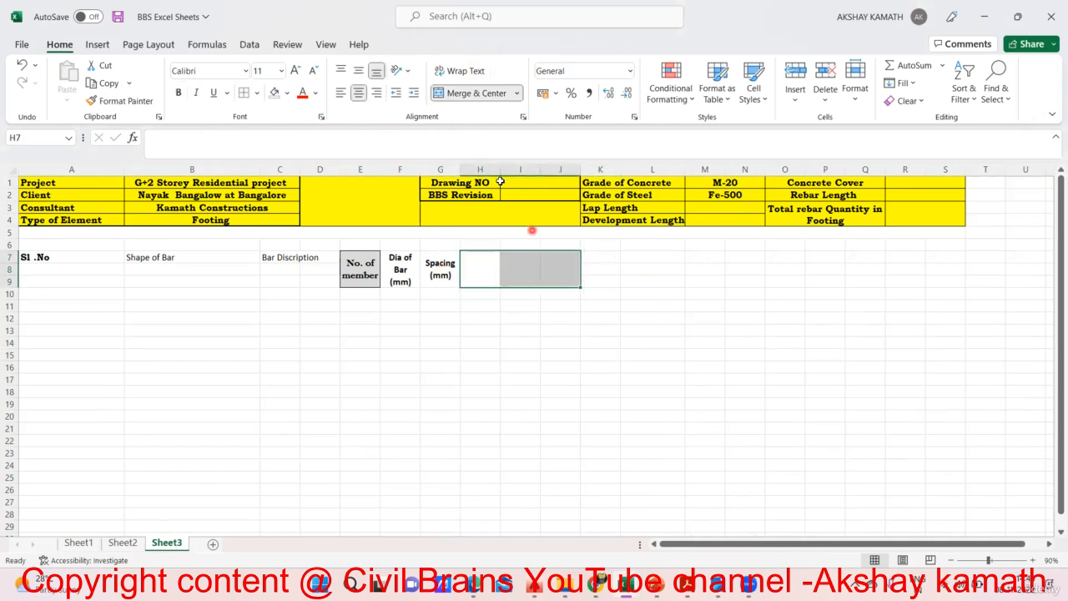
pyautogui.click(359, 73)
pyautogui.click(469, 71)
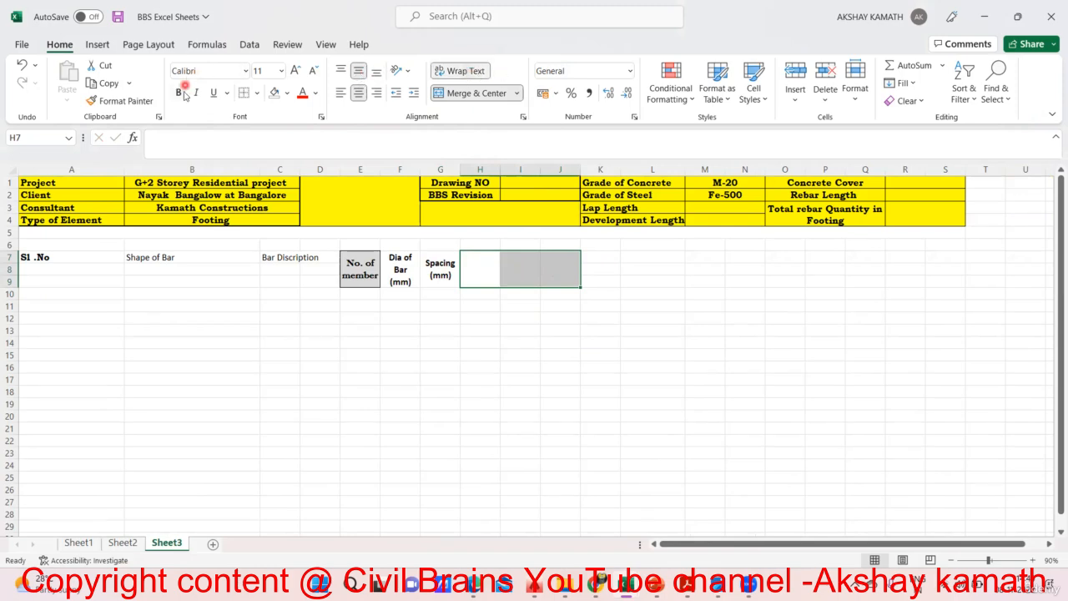
pyautogui.click(575, 334)
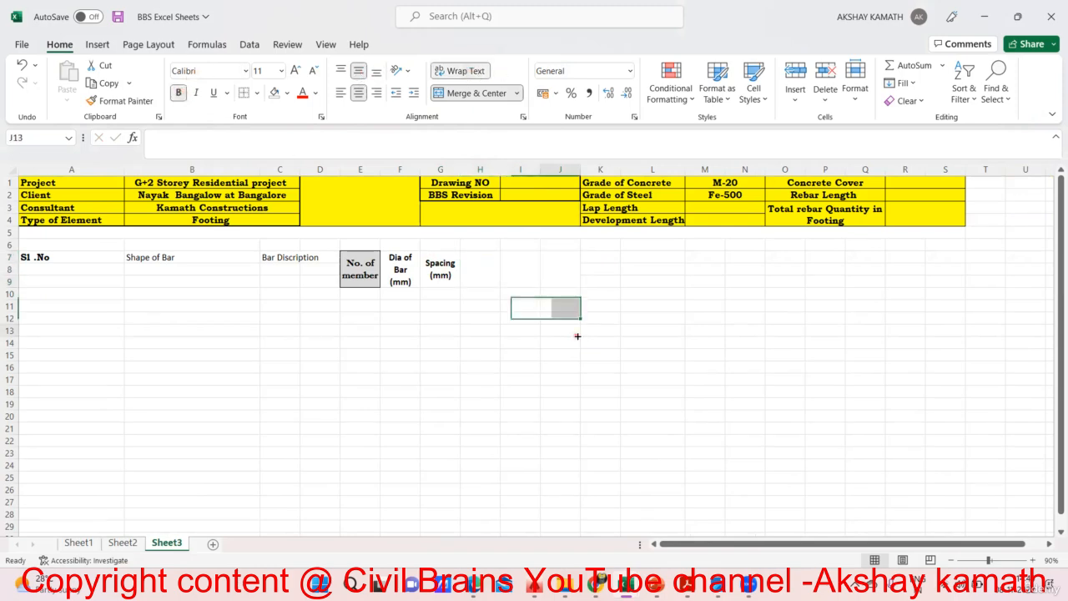
# Step: Check the next heading in Sheet2 and enter No of Bars in the merged cell H7 of Sheet3
pyautogui.click(121, 543)
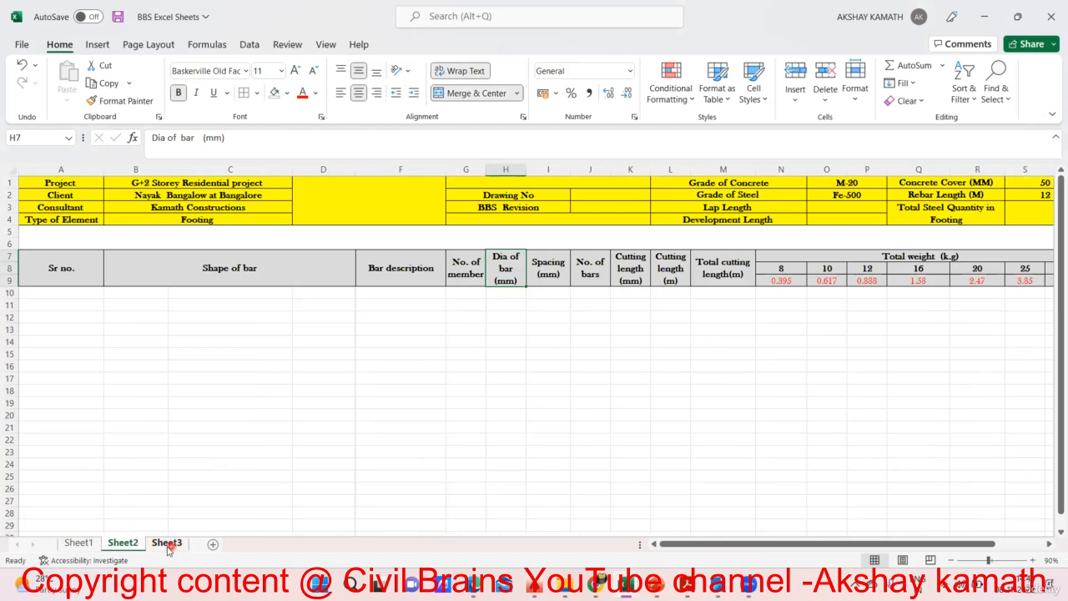
pyautogui.click(166, 543)
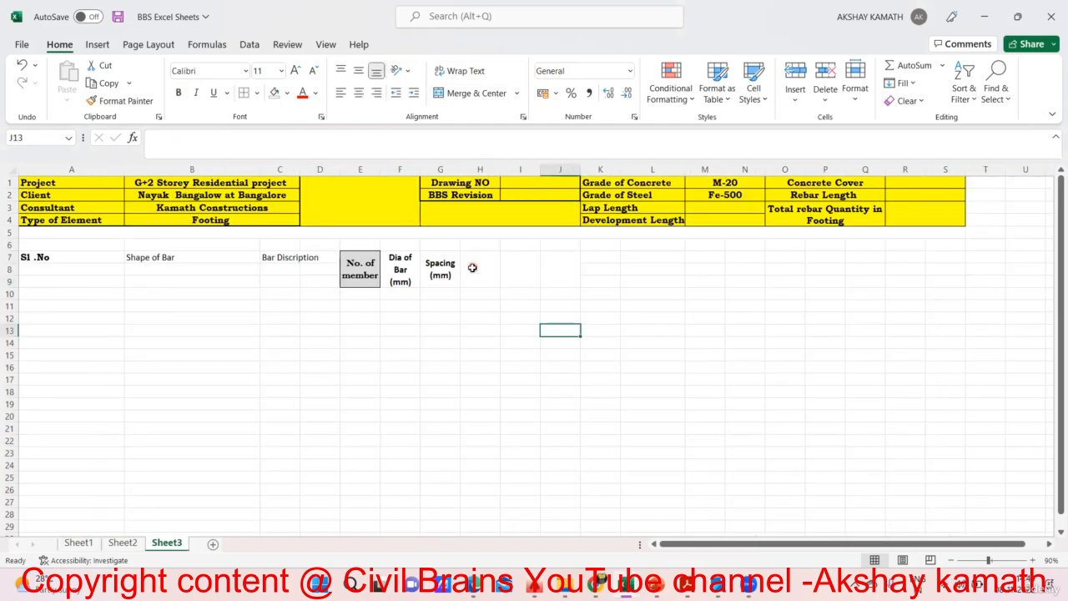
pyautogui.doubleClick(473, 268)
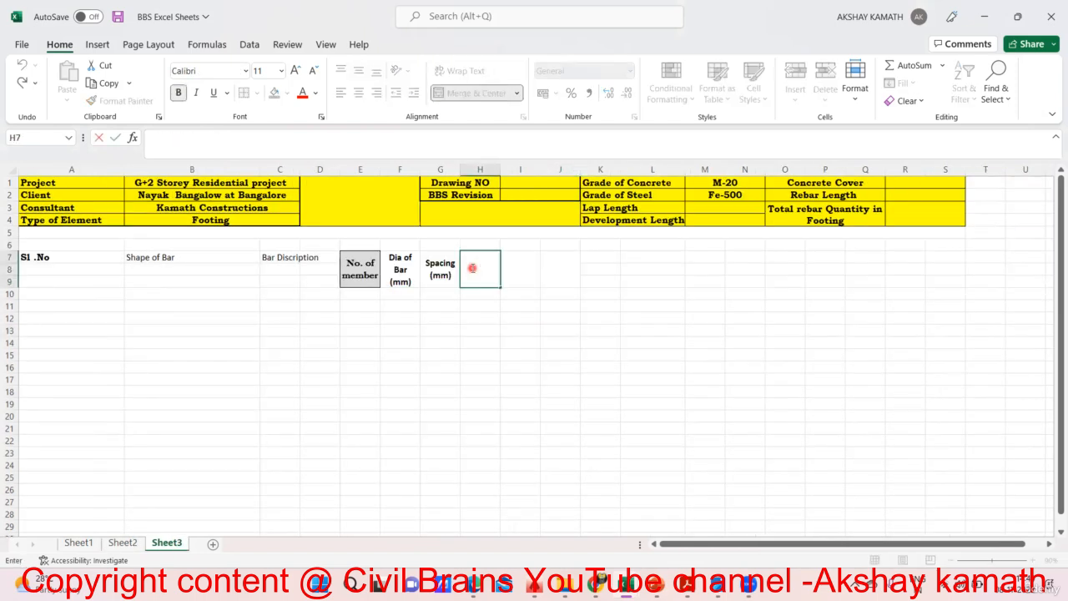
pyautogui.write('No of')
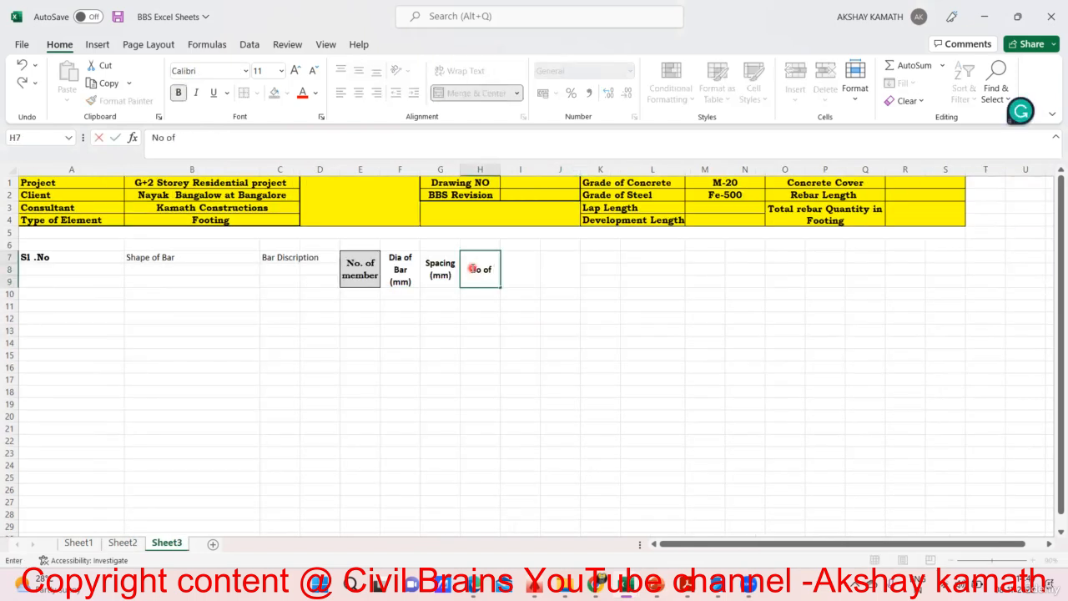
pyautogui.write(' Bars')
pyautogui.click(631, 380)
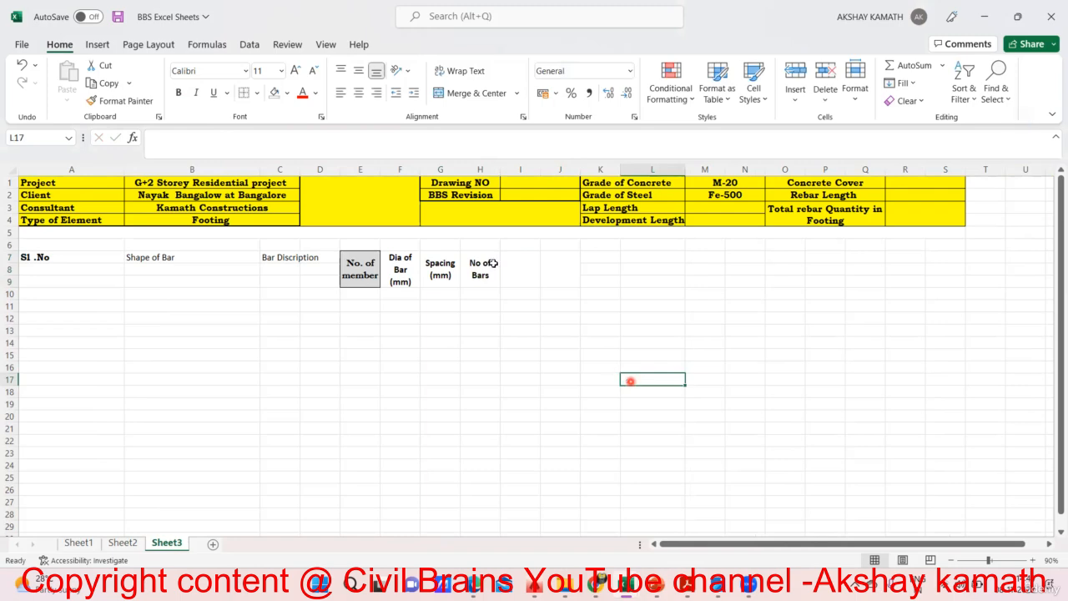
# Step: Check the next heading in Sheet2 and enter Cutting Length (mm) in the merged cell I7 of Sheet3
pyautogui.click(130, 535)
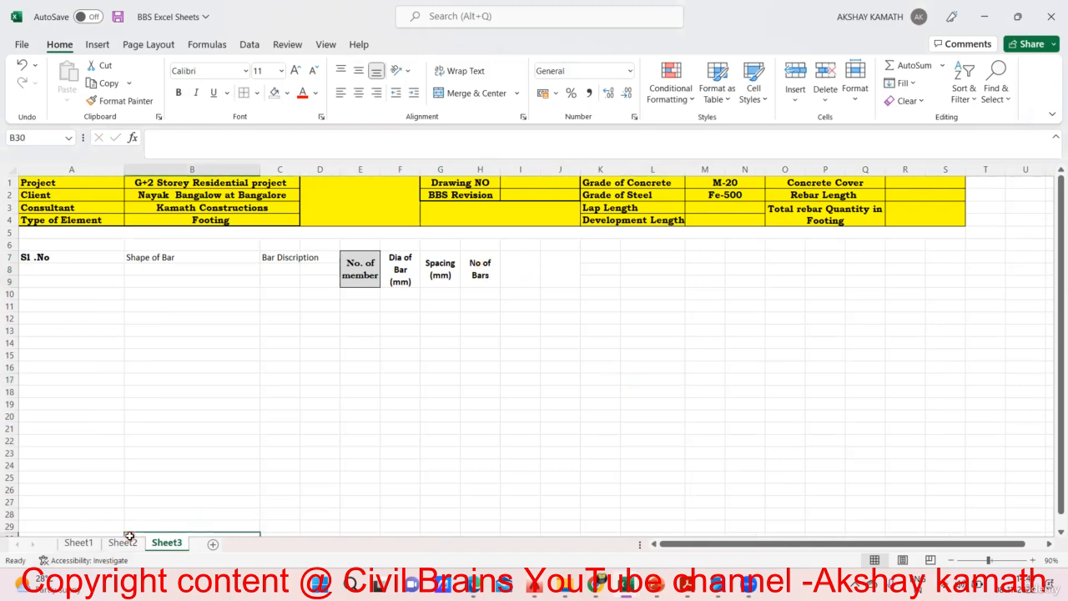
pyautogui.click(124, 542)
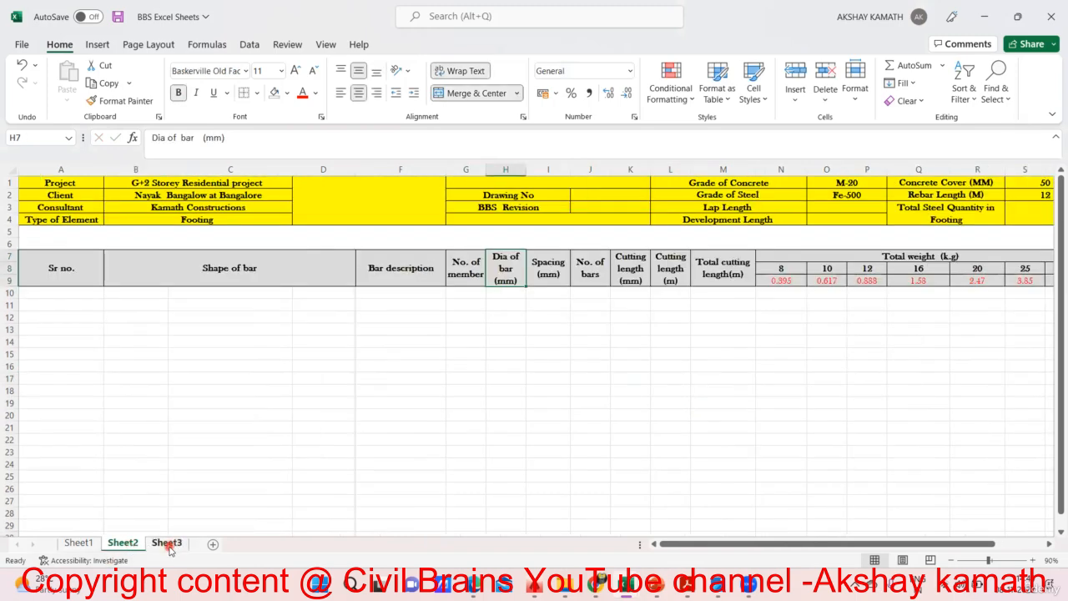
pyautogui.click(167, 544)
pyautogui.doubleClick(527, 265)
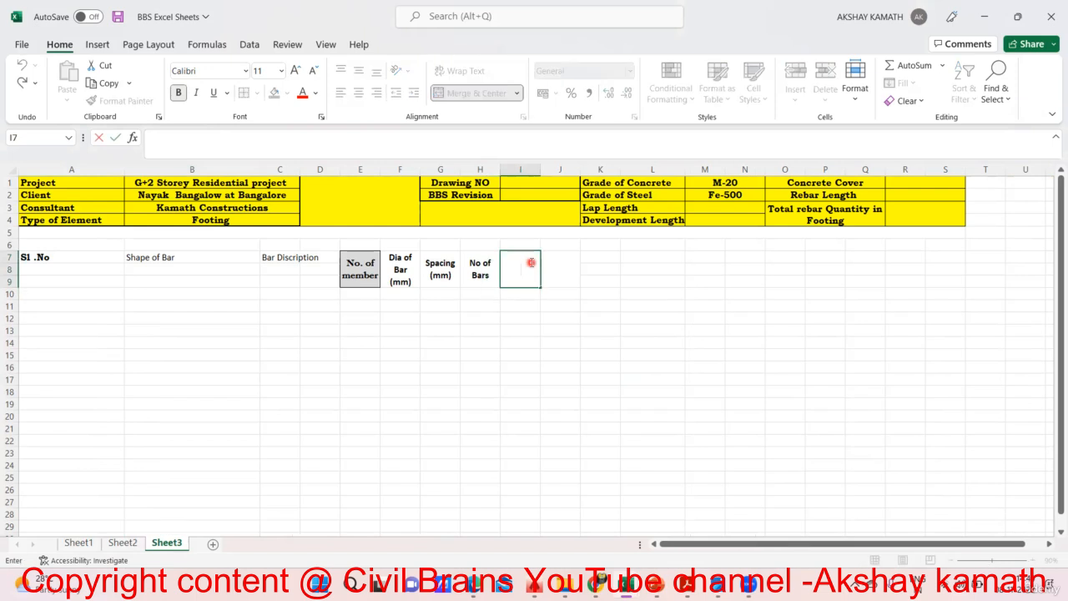
pyautogui.write('Cutting LEng')
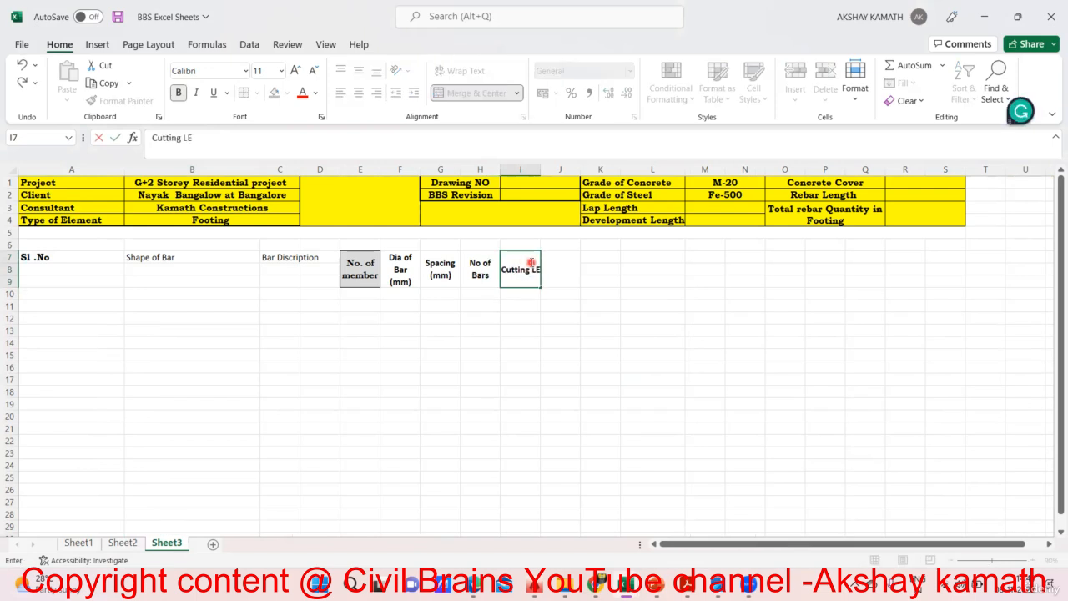
pyautogui.press('BackSpace')
pyautogui.press('BackSpace')
pyautogui.press('BackSpace')
pyautogui.write('ength (')
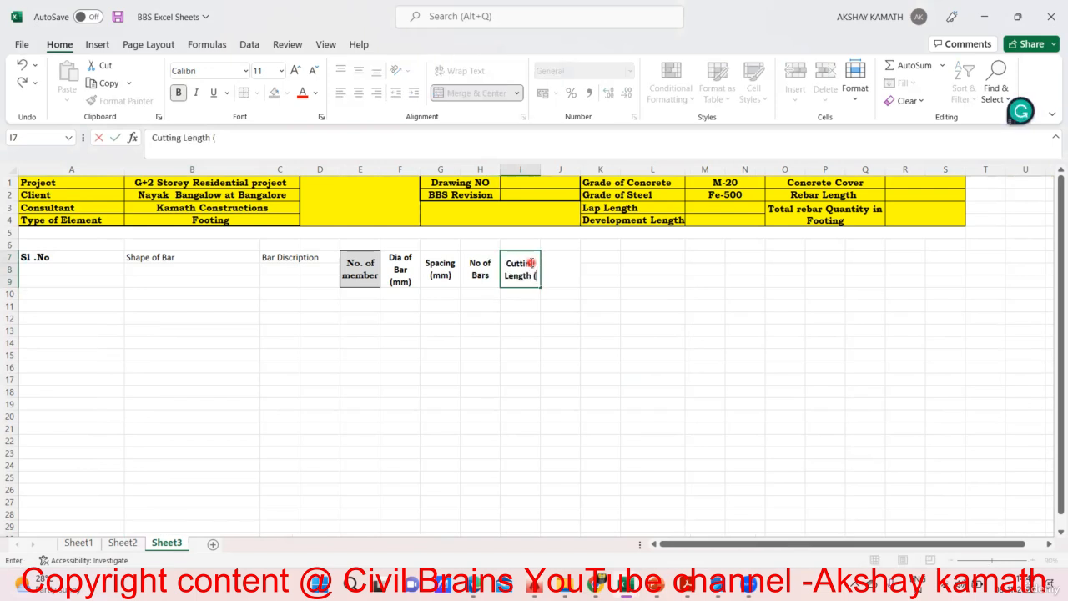
pyautogui.write('mm')
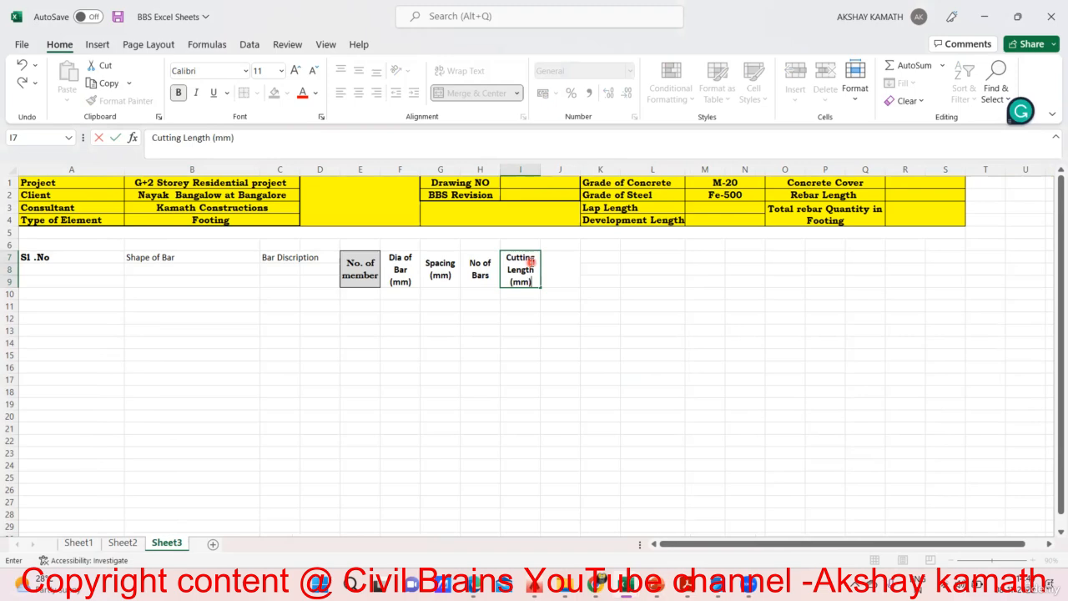
pyautogui.click(600, 341)
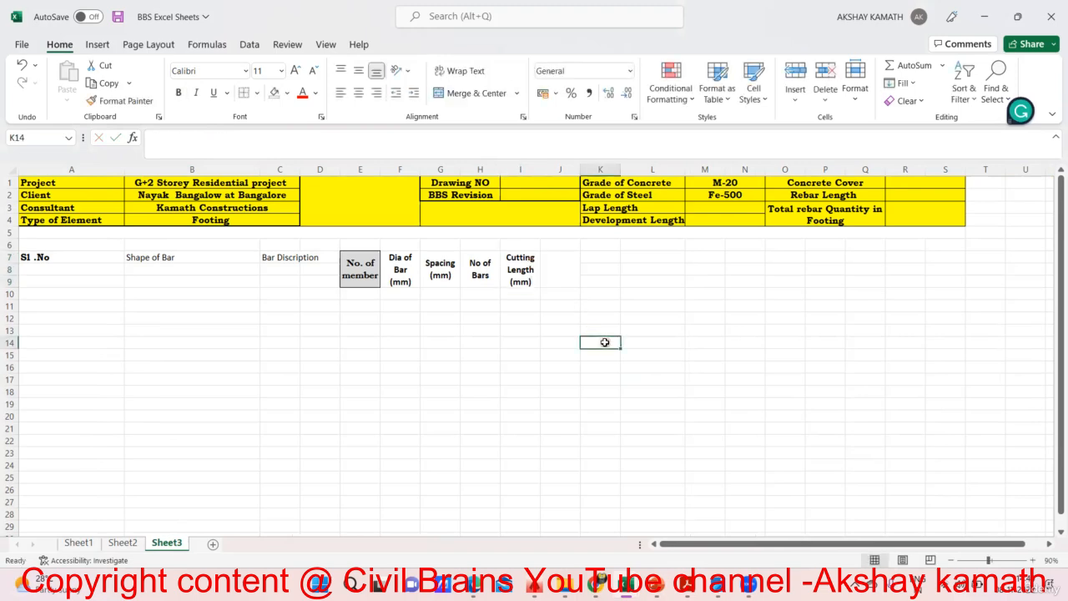
# Step: Copy the Cutting Length (mm) heading from I7 to J7 in Sheet3 and change the copy to Cutting Length (m)
pyautogui.click(125, 544)
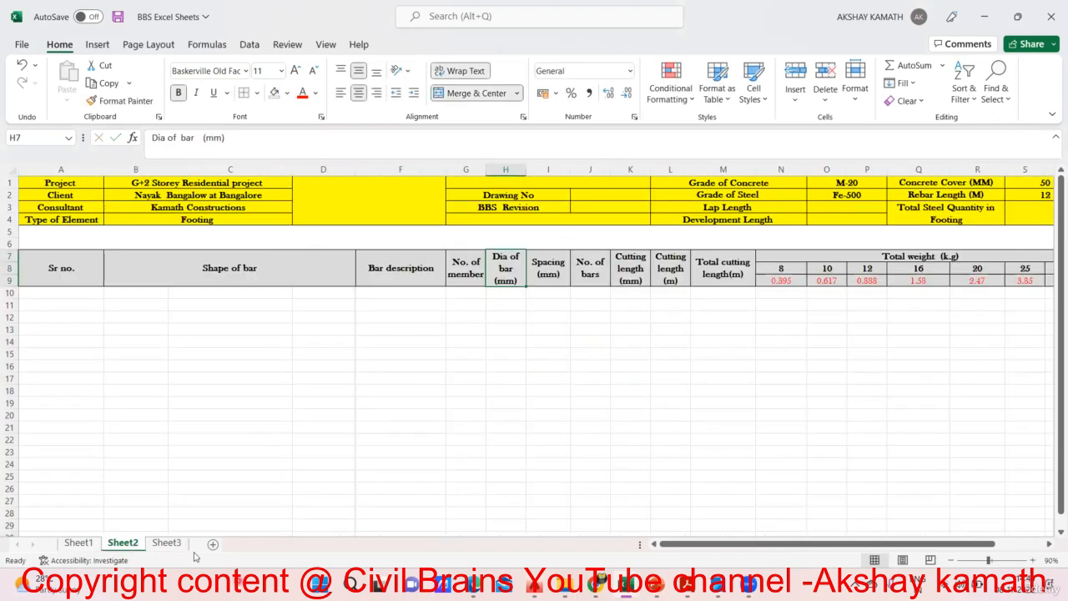
pyautogui.click(167, 544)
pyautogui.click(530, 271)
pyautogui.hotkey('ctrl', 'c')
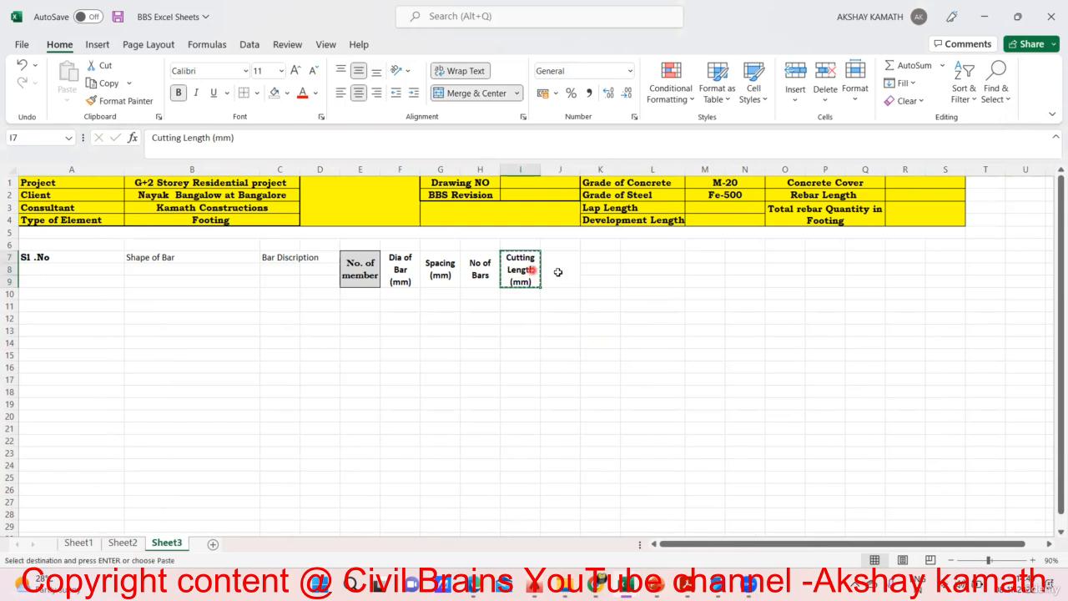
pyautogui.click(561, 271)
pyautogui.hotkey('ctrl', 'v')
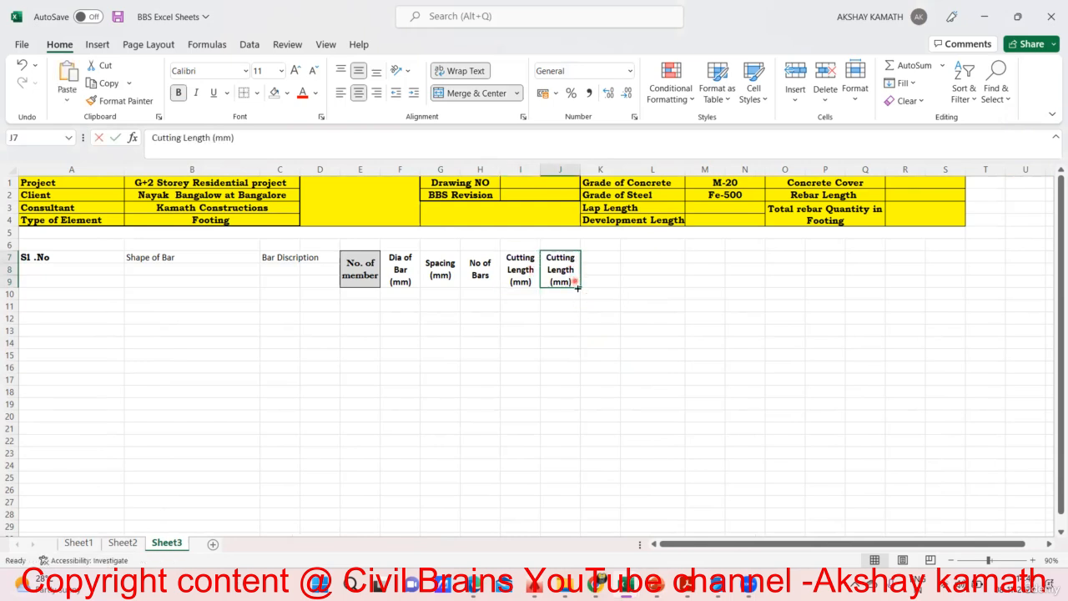
pyautogui.doubleClick(575, 283)
pyautogui.press('BackSpace')
pyautogui.press('BackSpace')
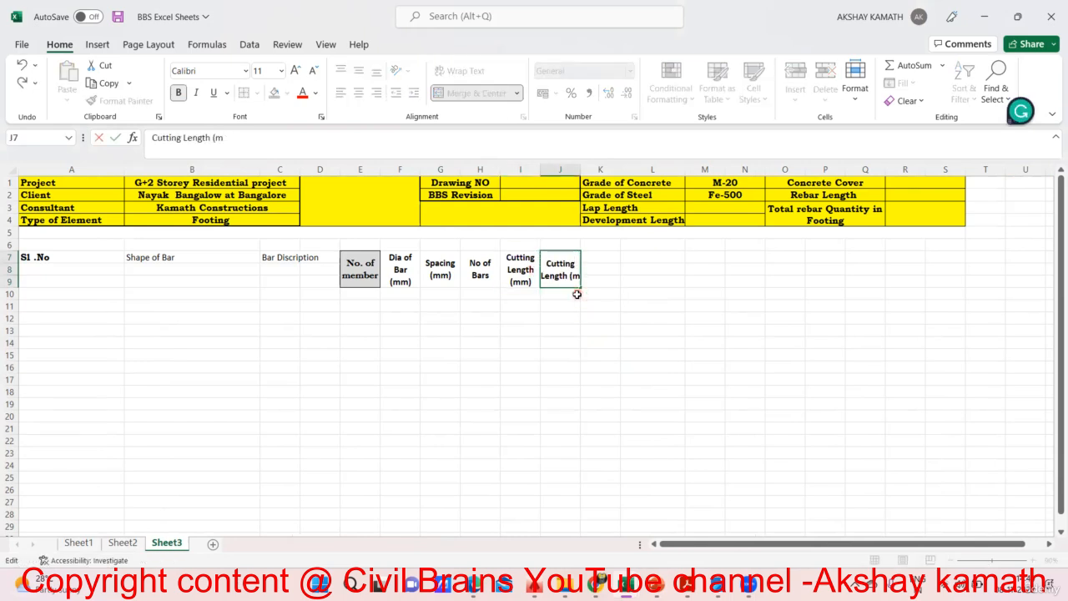
pyautogui.write(')')
pyautogui.press('Return')
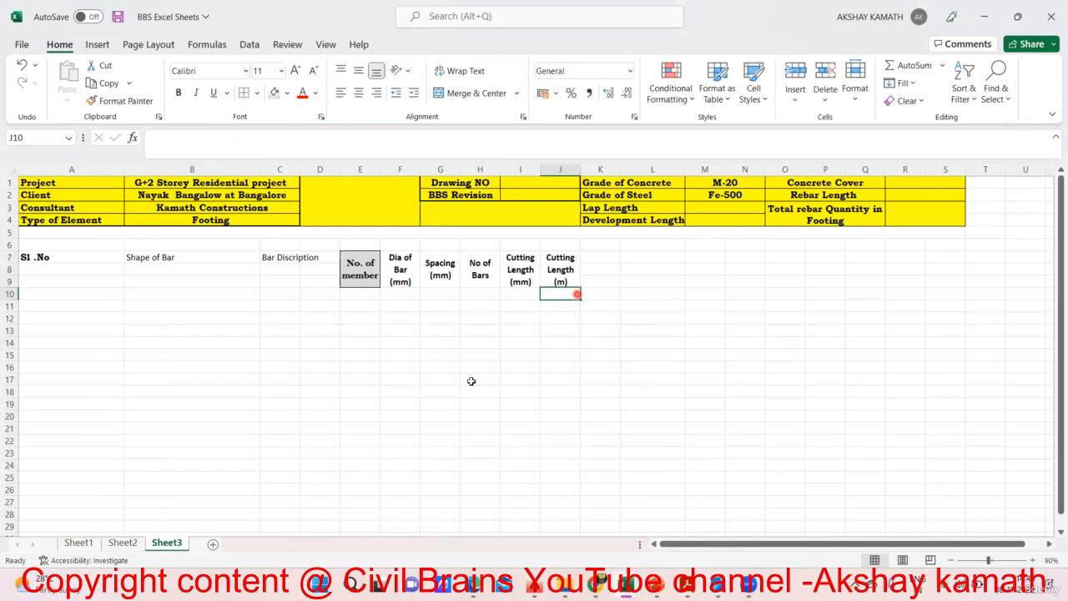
# Step: Check the next heading in Sheet2, then merge and center K7:K9 in Sheet3 with wrapped text
pyautogui.click(122, 543)
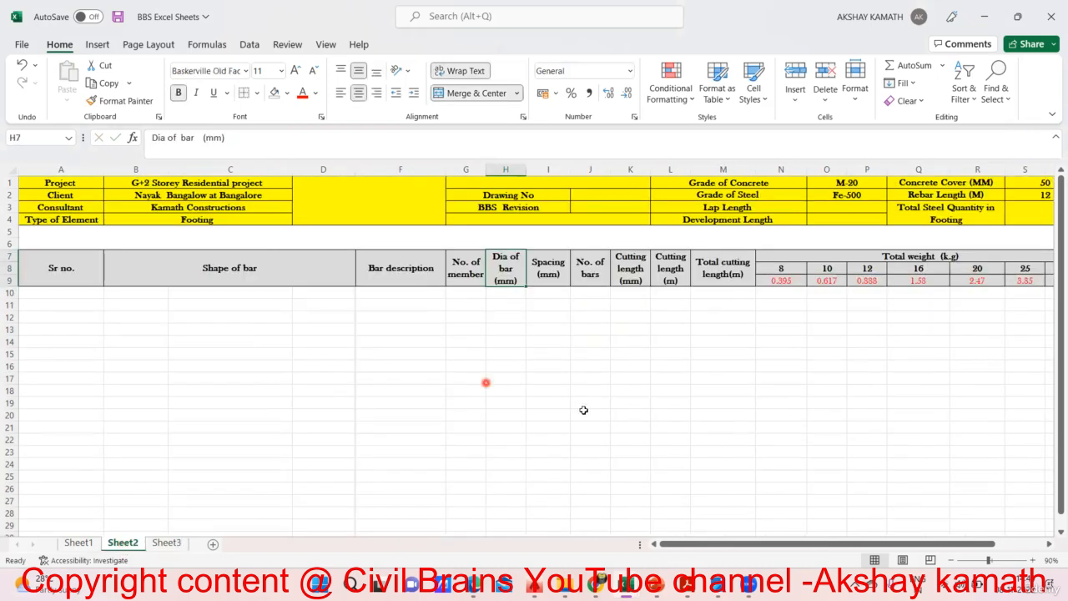
pyautogui.click(728, 273)
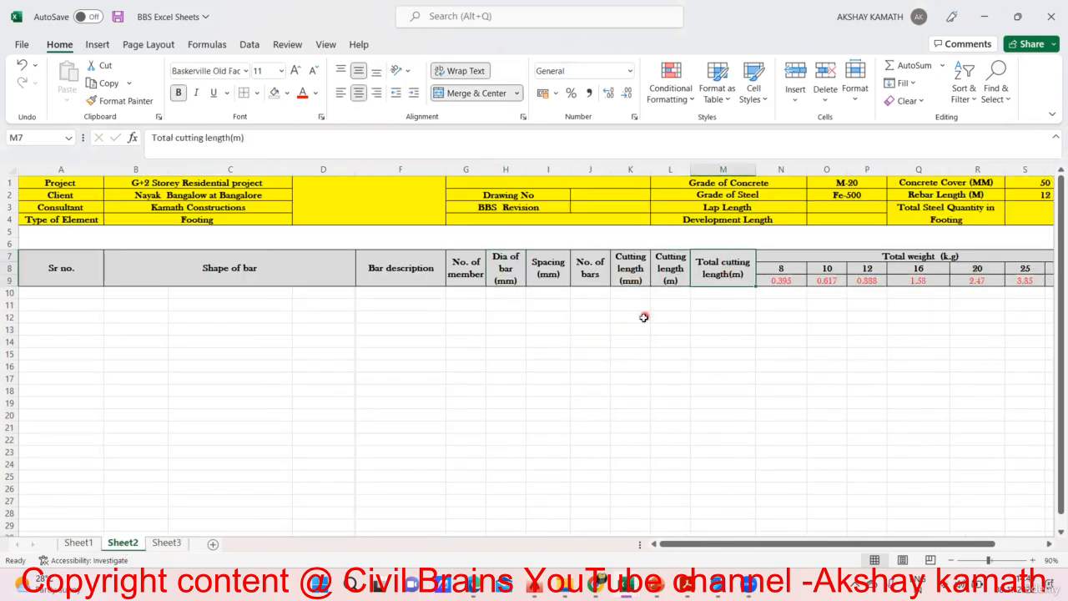
pyautogui.click(174, 543)
pyautogui.moveTo(607, 262); pyautogui.dragTo(610, 281)
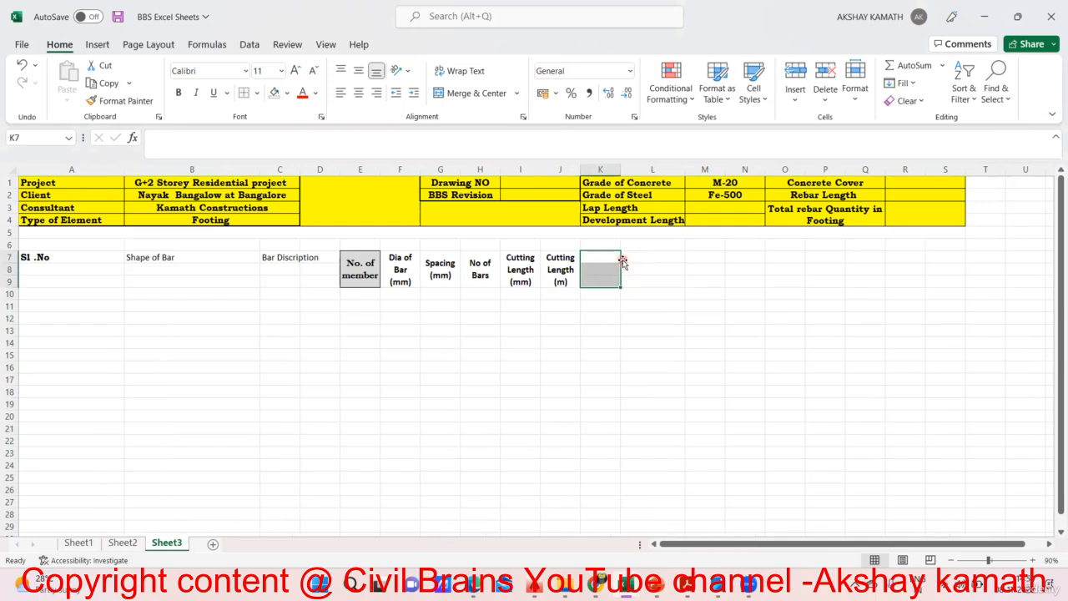
pyautogui.click(473, 94)
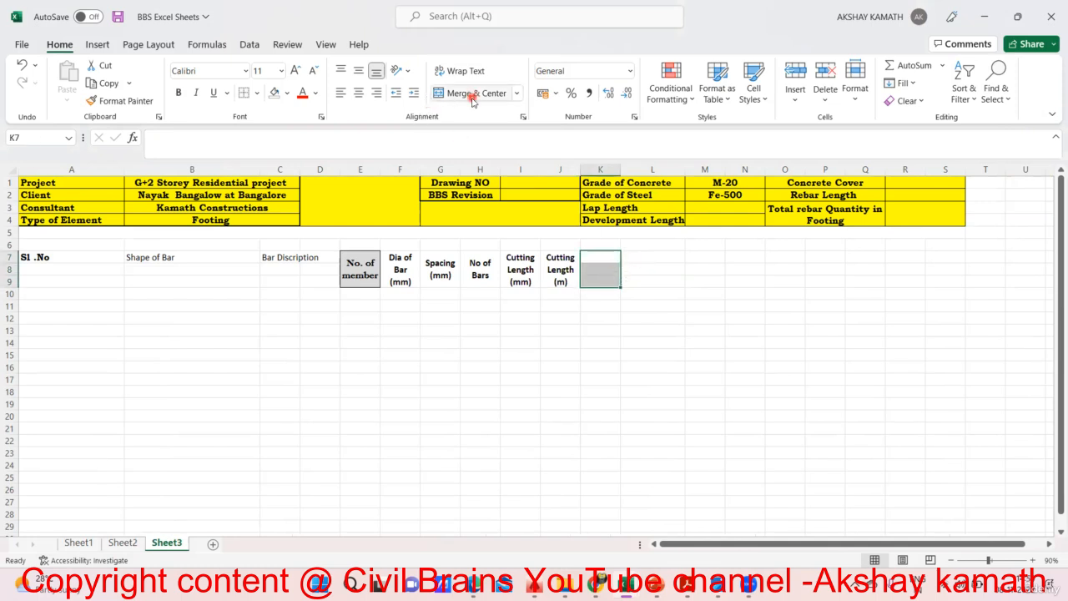
pyautogui.click(471, 79)
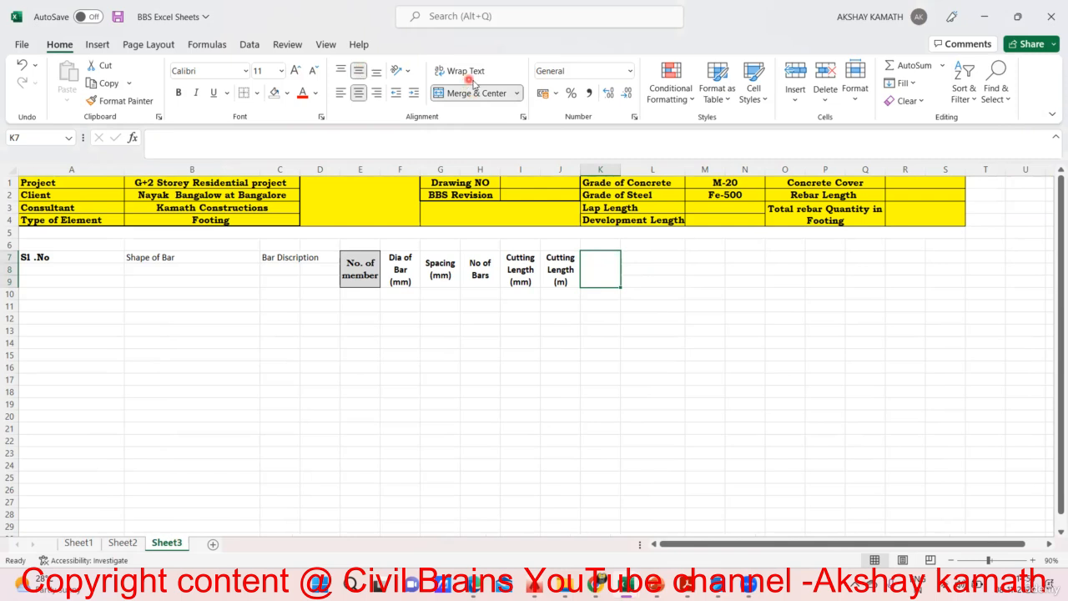
# Step: Enter Total Cutting Length (m) in the merged cell K7 and make the heading bold
pyautogui.click(597, 253)
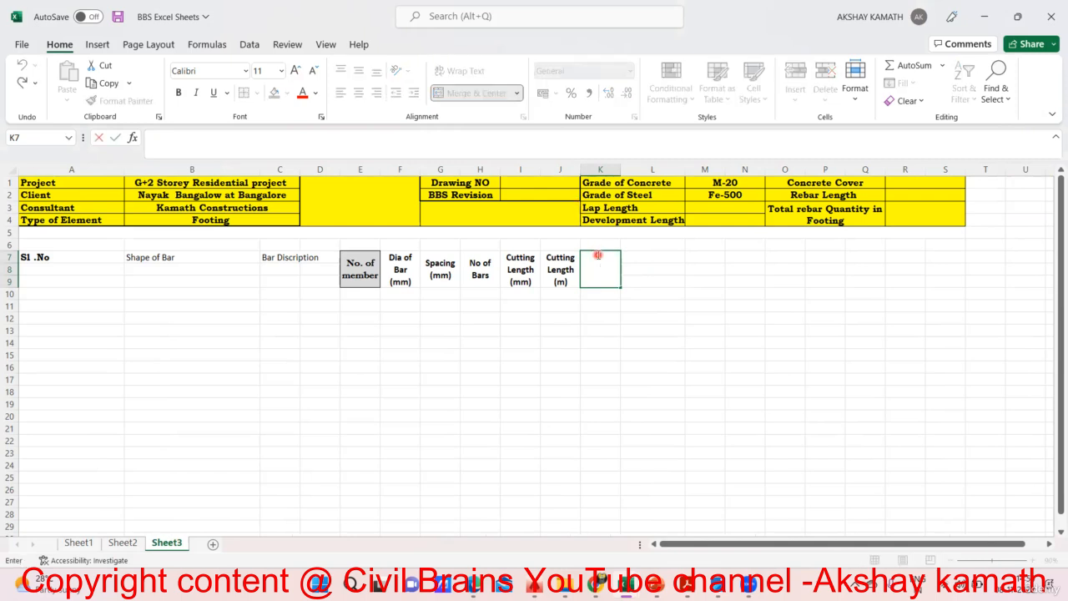
pyautogui.write('Total ')
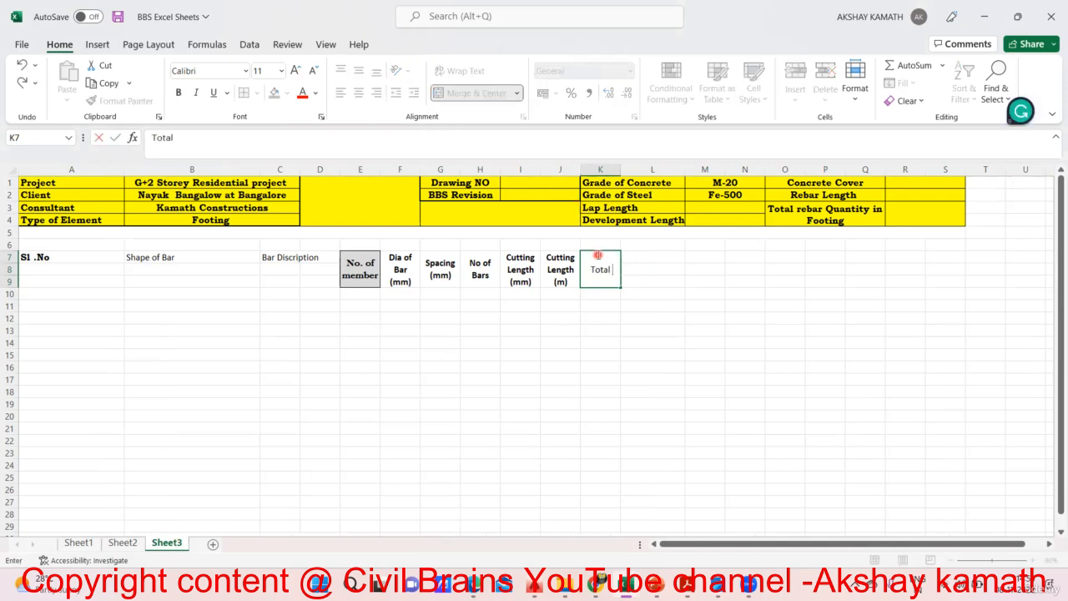
pyautogui.write('Cutting LEng')
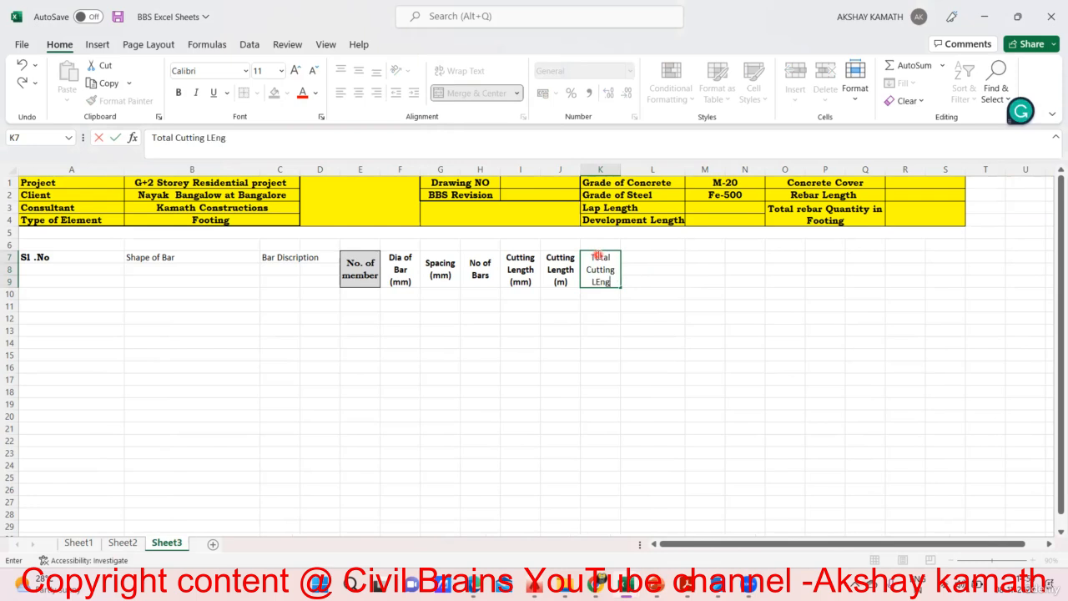
pyautogui.press('BackSpace')
pyautogui.press('BackSpace')
pyautogui.press('BackSpace')
pyautogui.write('ength (M')
pyautogui.press('BackSpace')
pyautogui.write('m)')
pyautogui.hotkey('ctrl', 'Return')
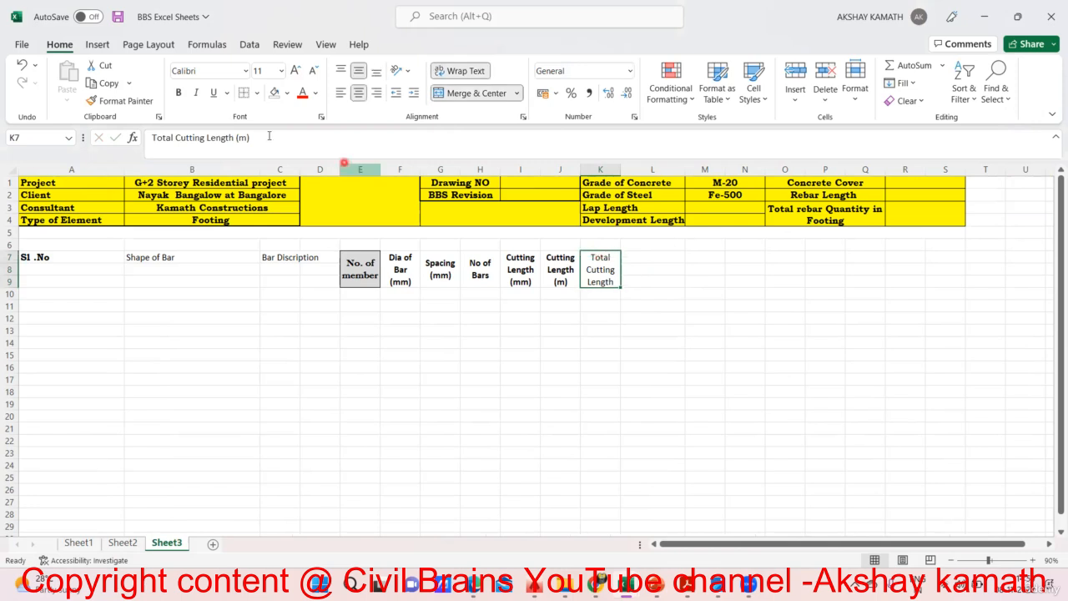
pyautogui.click(469, 368)
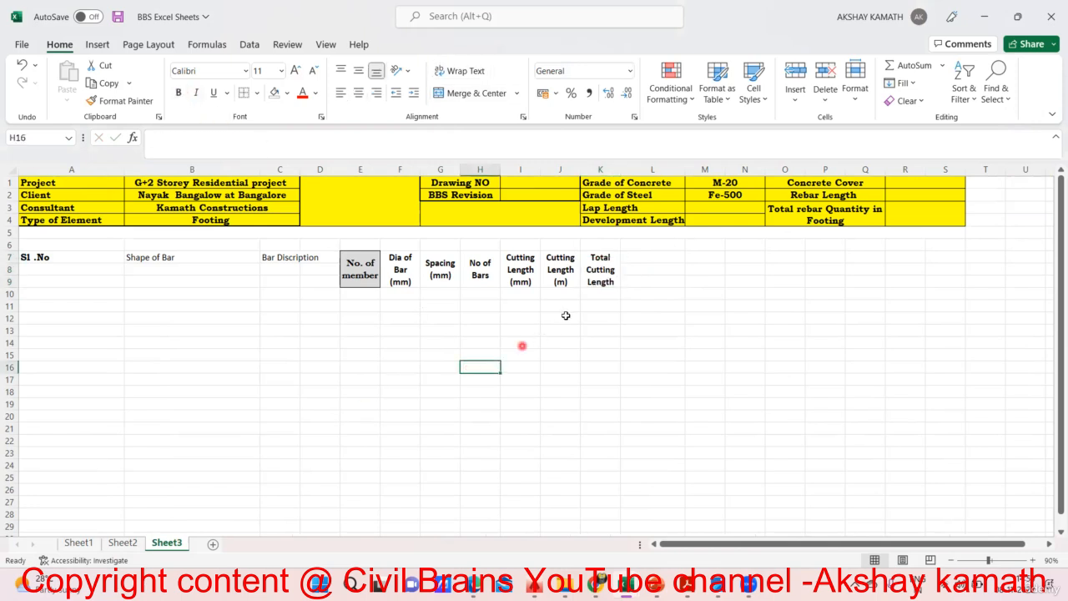
# Step: Widen column K to fit the full Total Cutting Length (m) heading, and slightly widen columns G to J
pyautogui.click(600, 269)
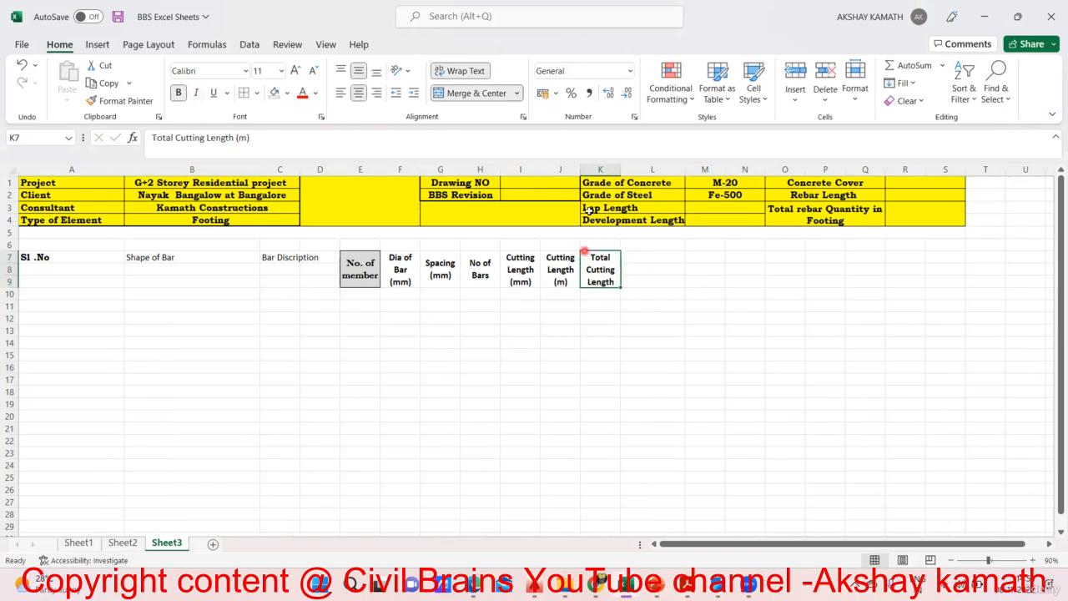
pyautogui.click(464, 71)
pyautogui.click(464, 71)
pyautogui.moveTo(621, 170); pyautogui.dragTo(645, 169)
pyautogui.click(672, 296)
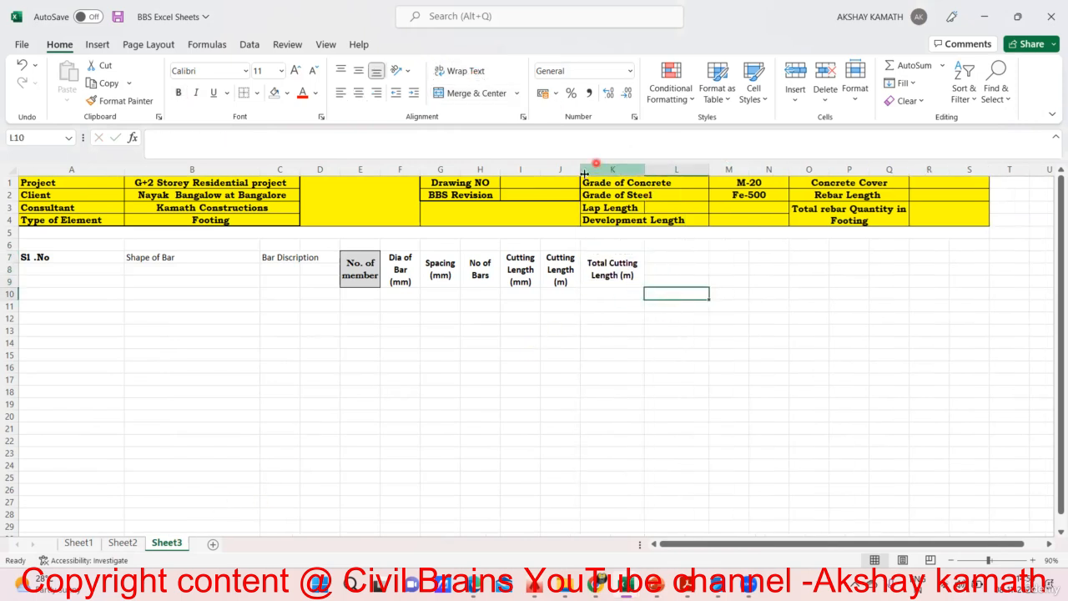
pyautogui.moveTo(580, 170); pyautogui.dragTo(468, 170)
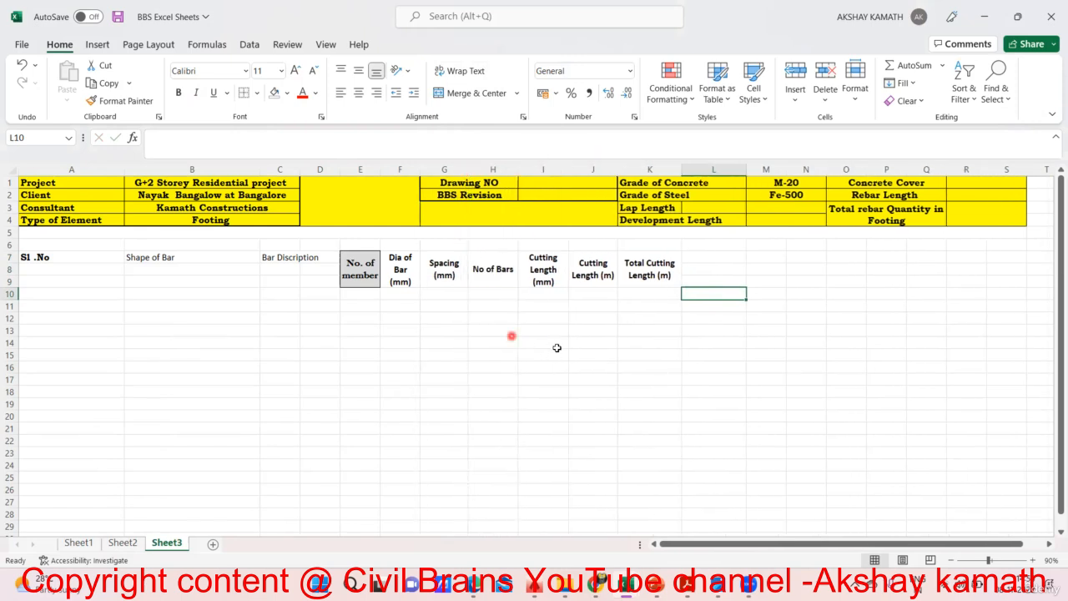
# Step: Examine the layout of the Total weight (k.g) heading block in Sheet2 against the empty columns after K in Sheet3
pyautogui.click(123, 544)
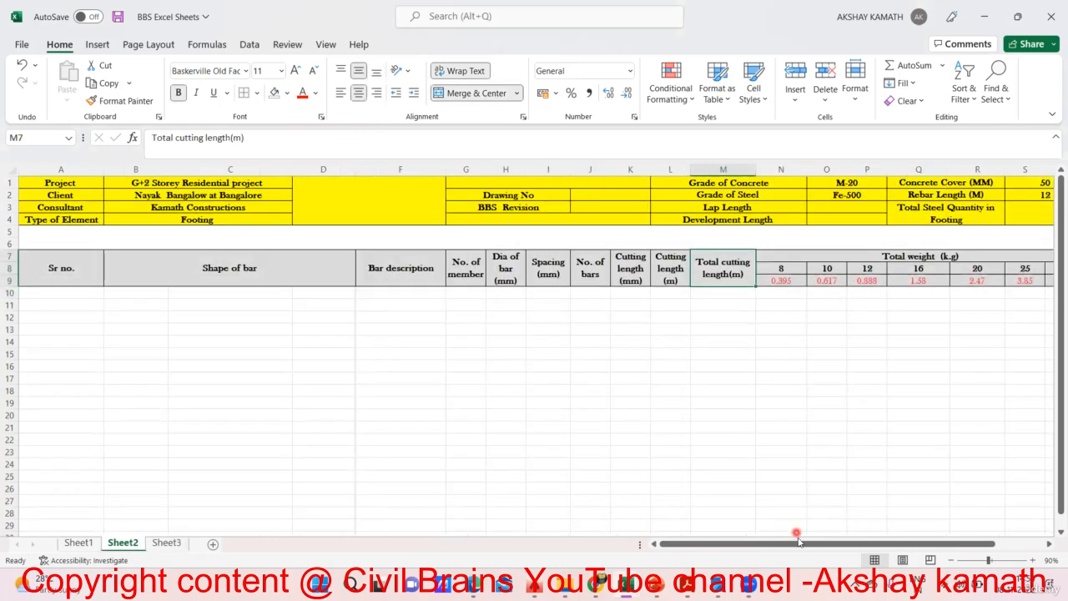
pyautogui.moveTo(799, 541); pyautogui.dragTo(815, 541)
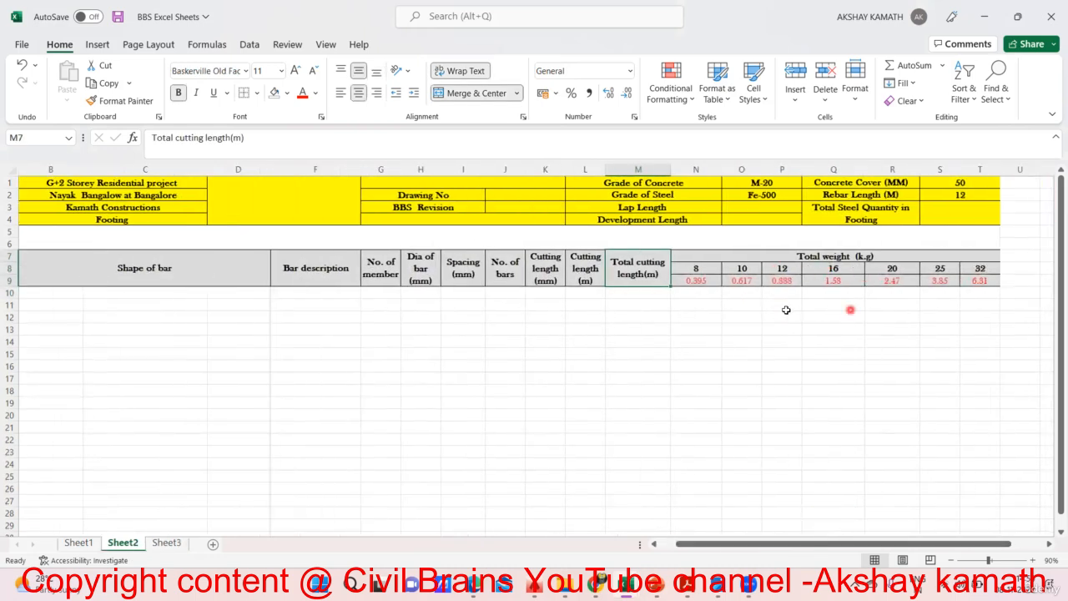
pyautogui.click(167, 544)
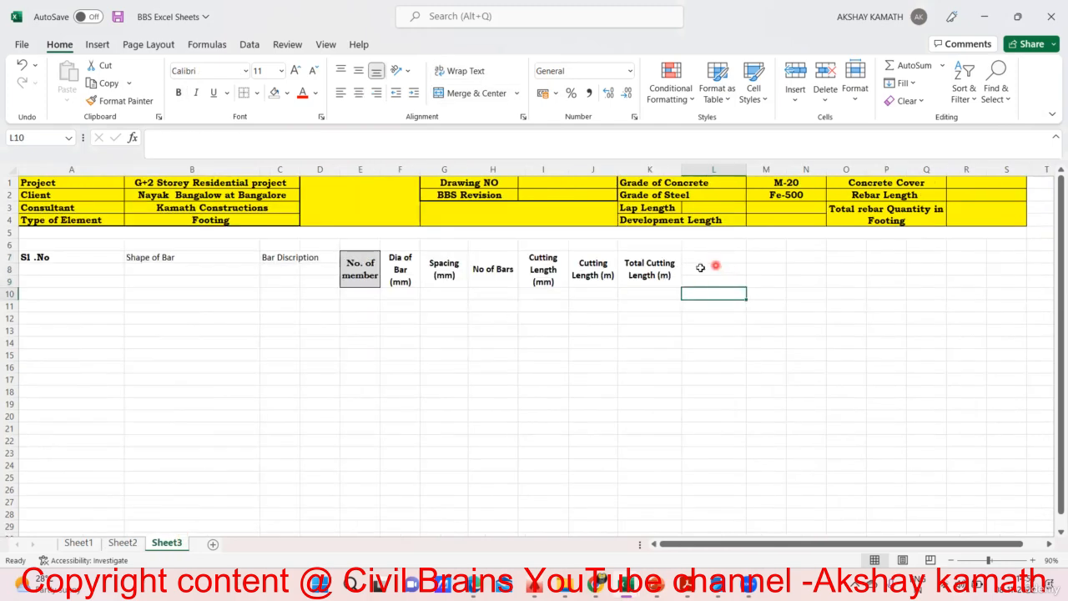
pyautogui.click(122, 544)
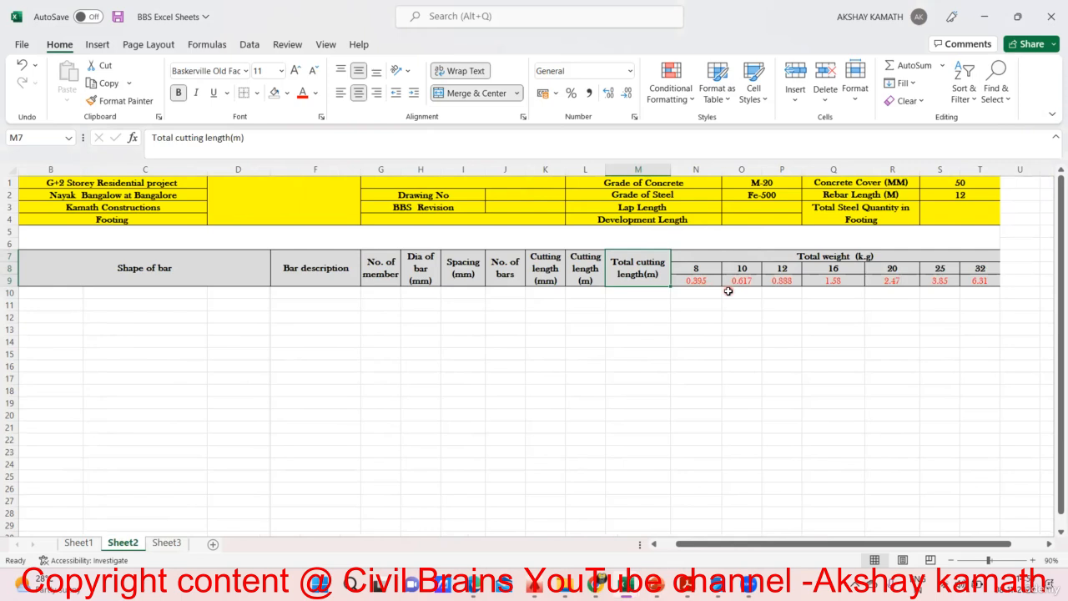
pyautogui.click(169, 545)
pyautogui.click(671, 444)
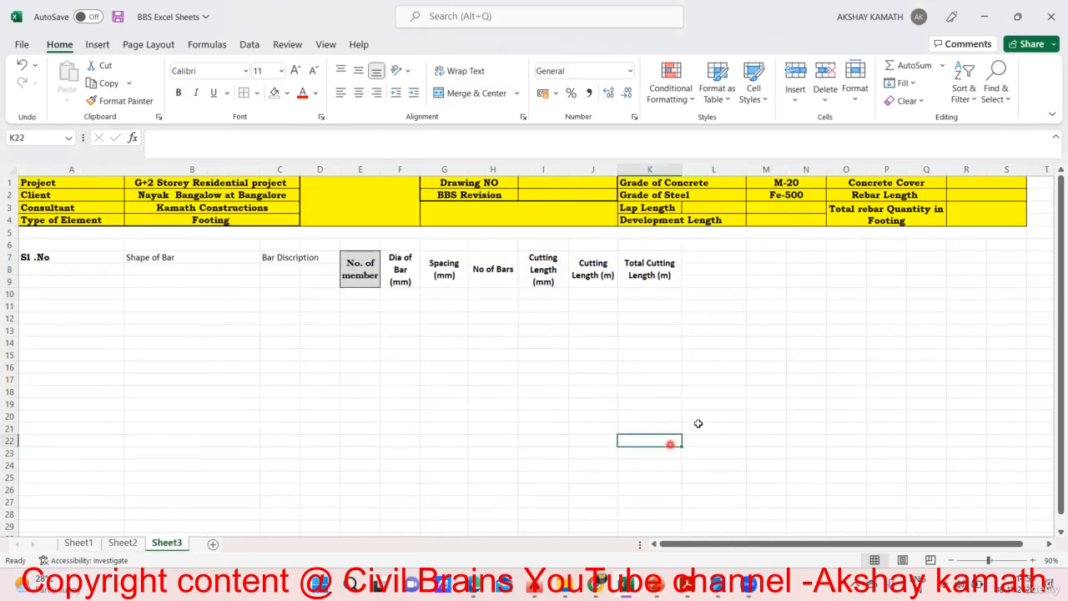
# Step: Enter the bar diameters 8, 10, 12 and 16 in cells L8 to O8 of Sheet3
pyautogui.click(708, 269)
pyautogui.doubleClick(708, 267)
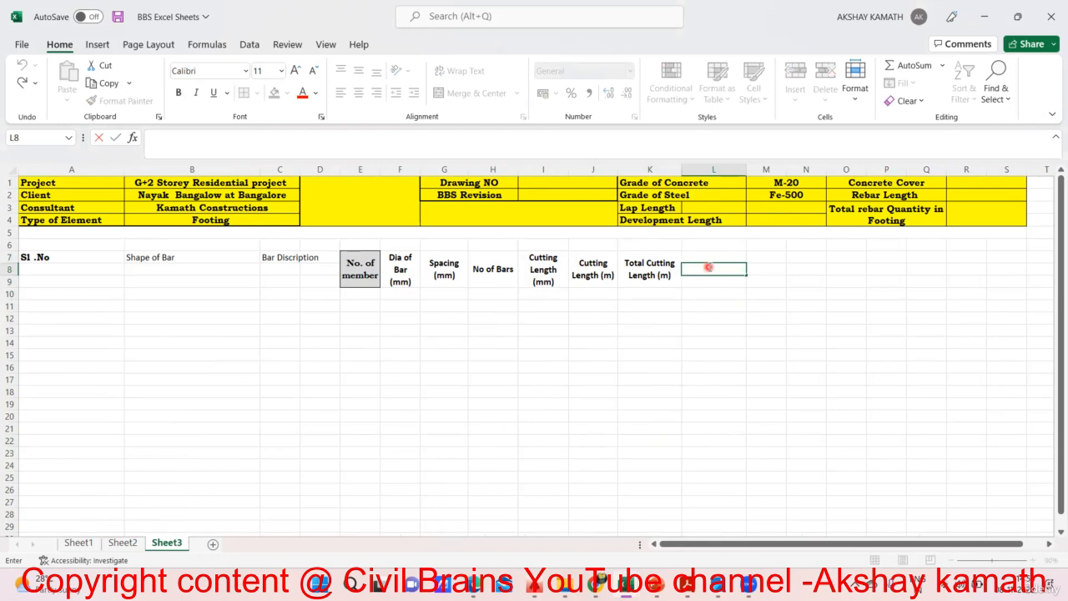
pyautogui.write('8')
pyautogui.click(839, 318)
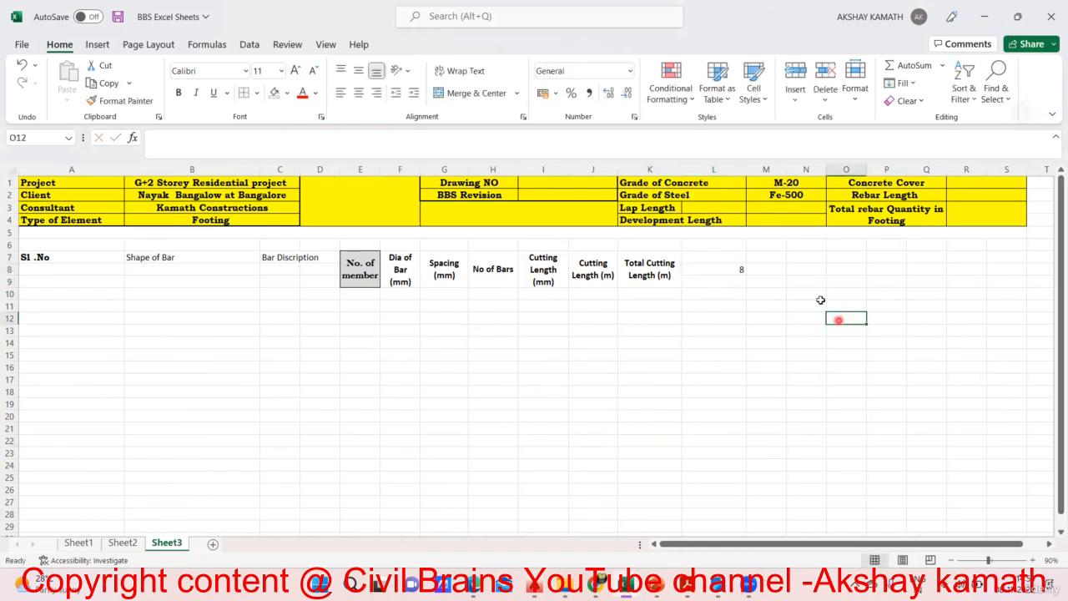
pyautogui.doubleClick(772, 269)
pyautogui.write('10')
pyautogui.press('Tab')
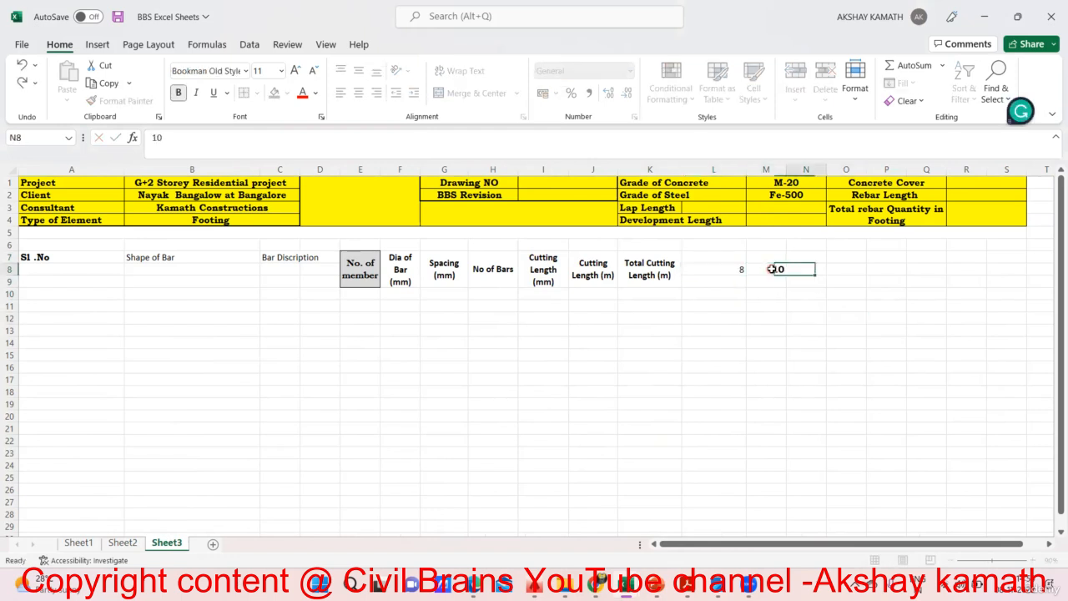
pyautogui.write('12')
pyautogui.press('Tab')
pyautogui.write('16')
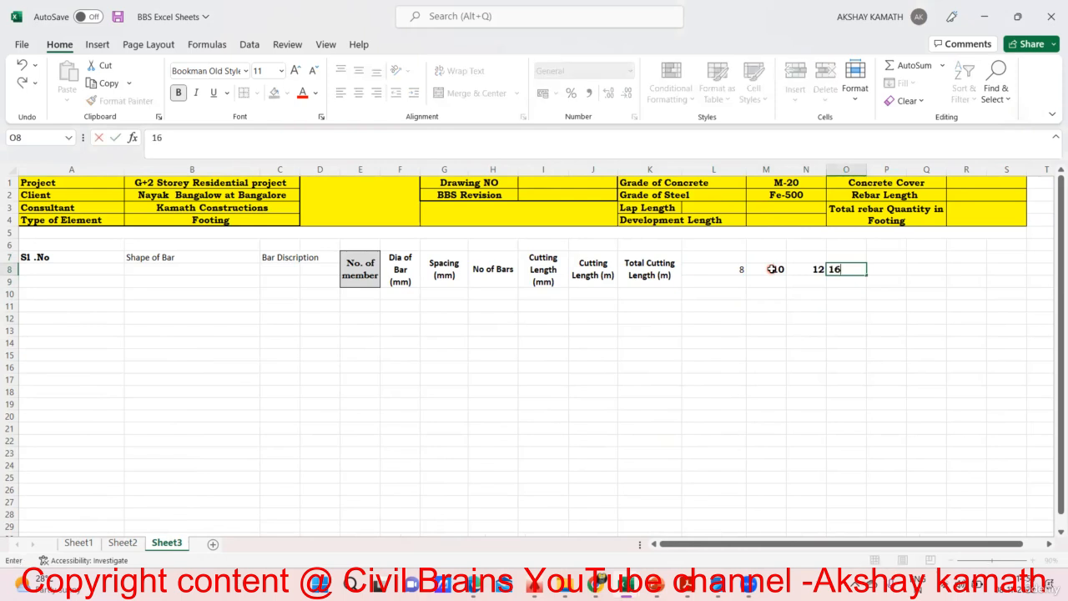
# Step: Continue the diameter row with 20, 25 and 32 in cells P8 to R8
pyautogui.press('Tab')
pyautogui.write('20')
pyautogui.press('Tab')
pyautogui.write('2')
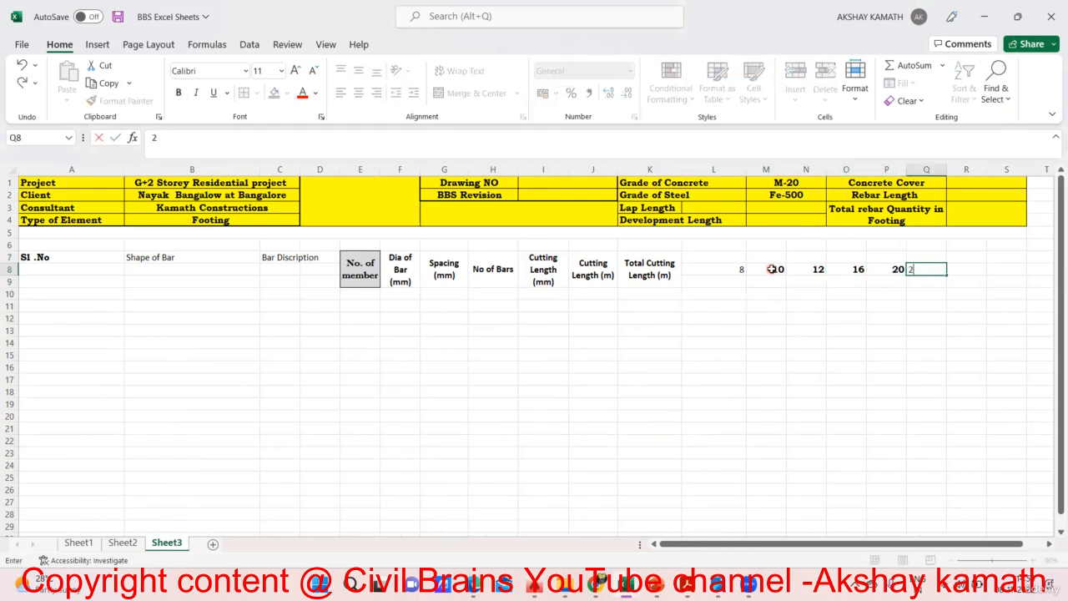
pyautogui.write('5')
pyautogui.press('Tab')
pyautogui.write('3')
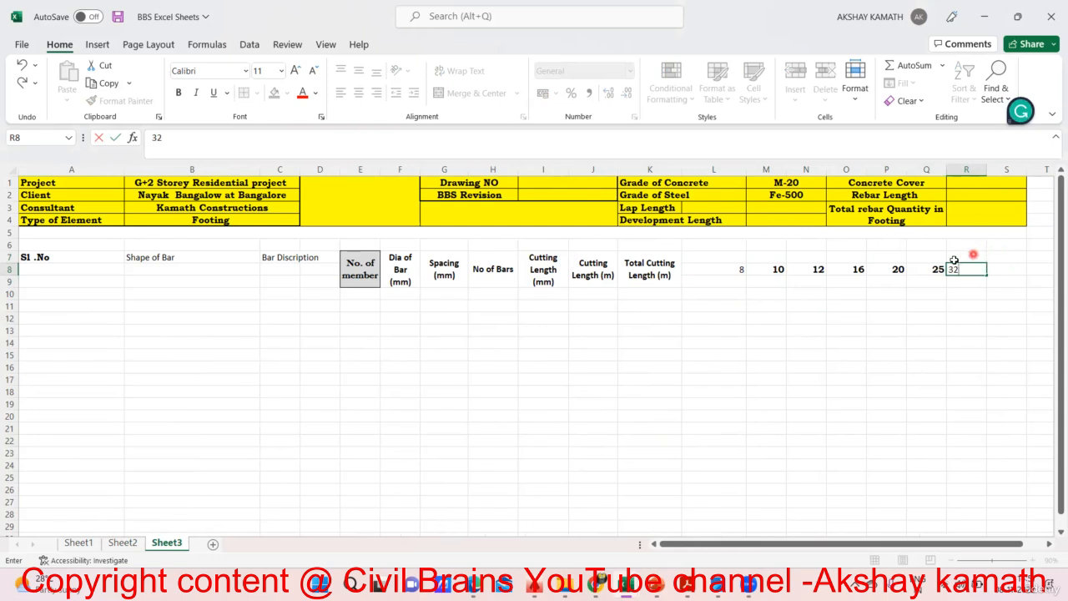
pyautogui.press('Tab')
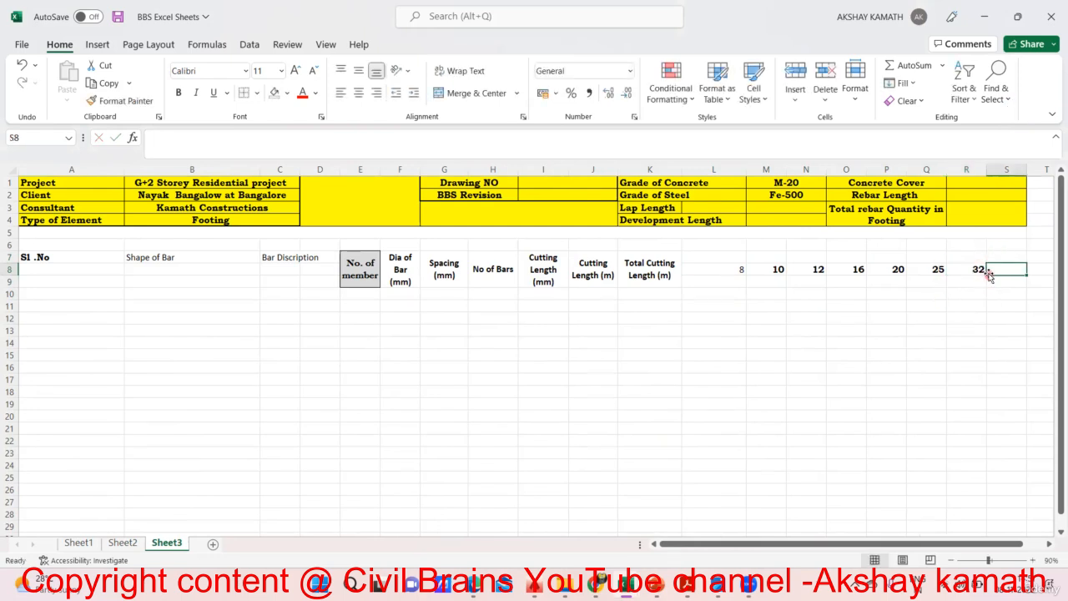
pyautogui.click(718, 281)
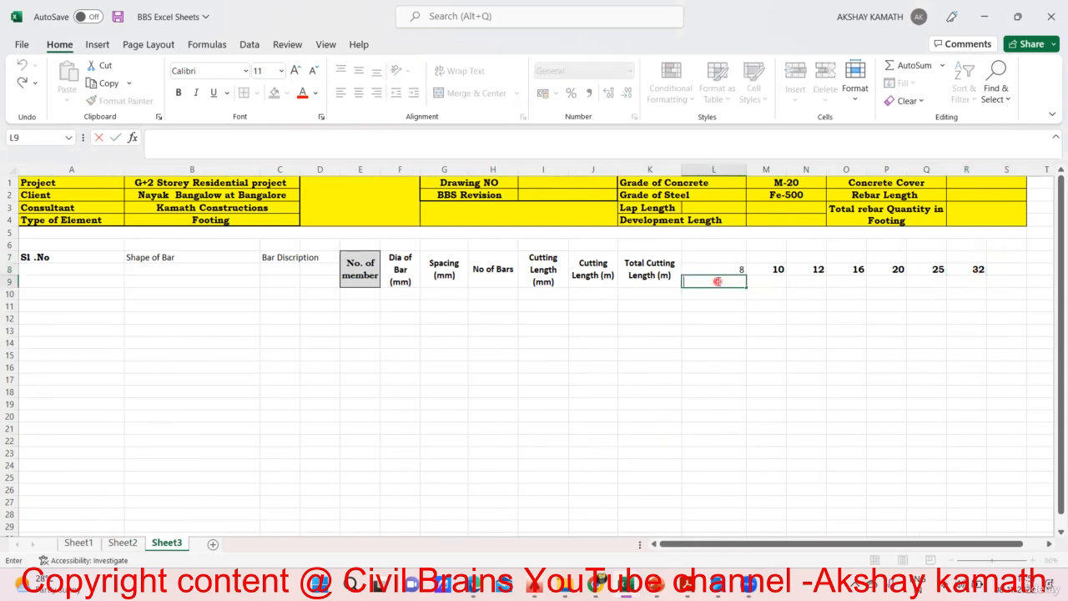
pyautogui.write('0.')
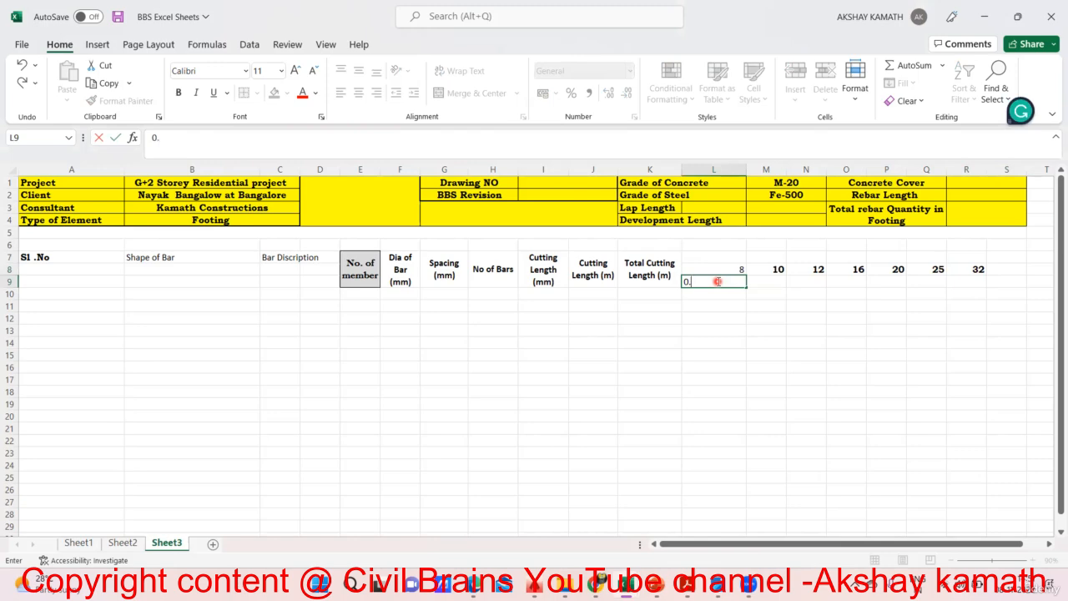
pyautogui.press('Escape')
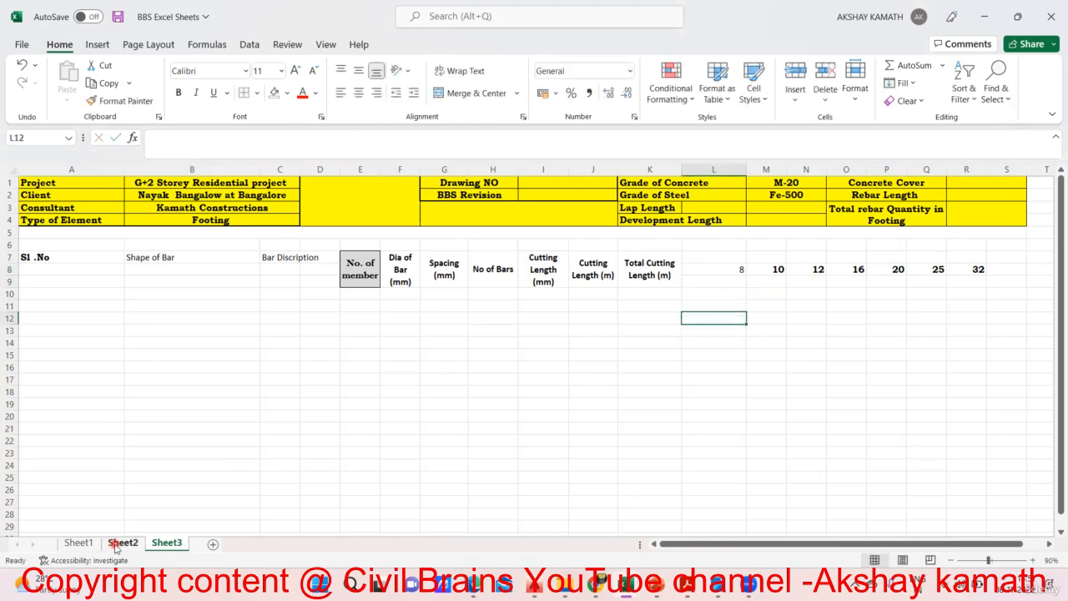
# Step: Check the unit weight for the 8 mm bar in Sheet2 and enter 0.395 in L9 of Sheet3
pyautogui.click(118, 543)
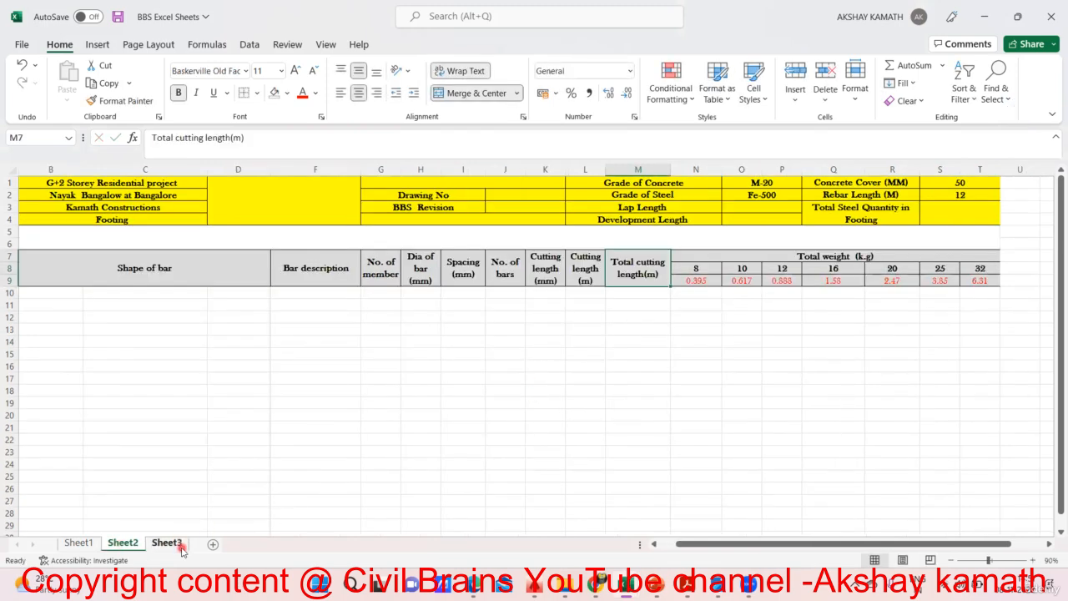
pyautogui.click(177, 543)
pyautogui.click(715, 282)
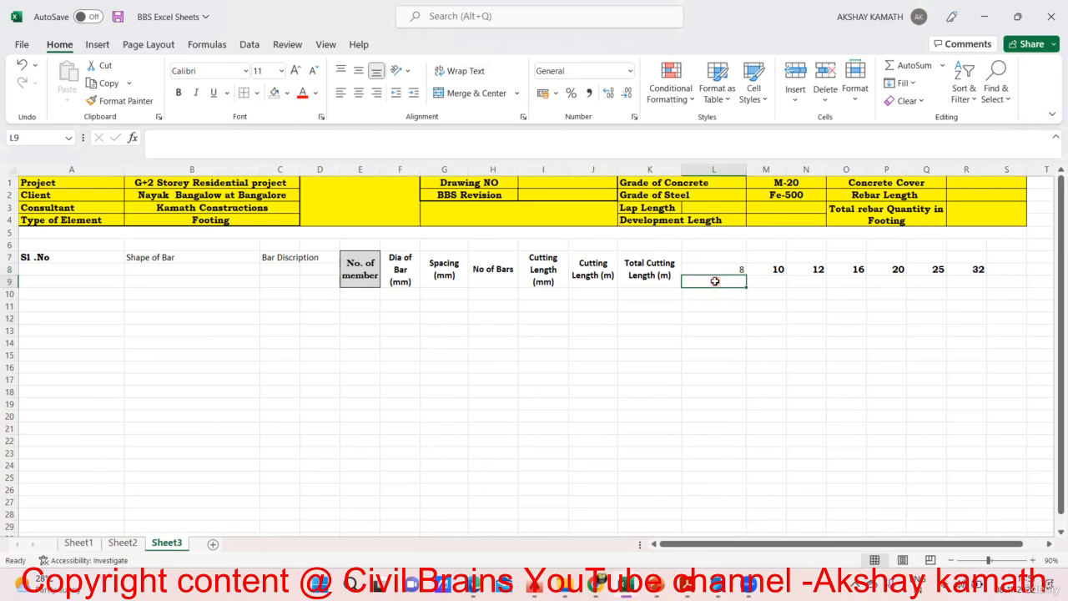
pyautogui.write('0.389')
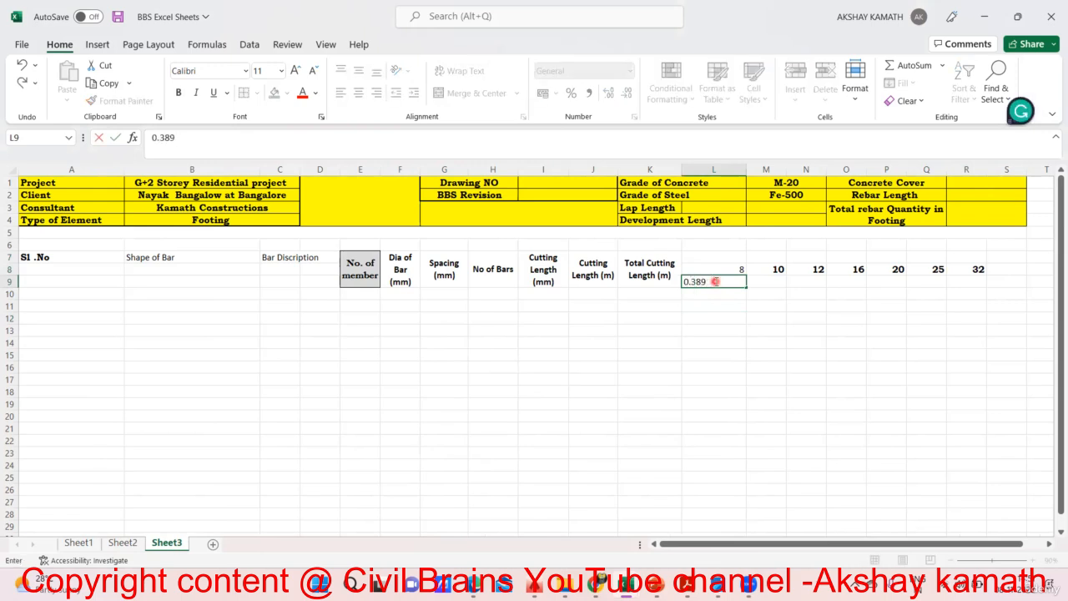
pyautogui.write('95')
pyautogui.press('Tab')
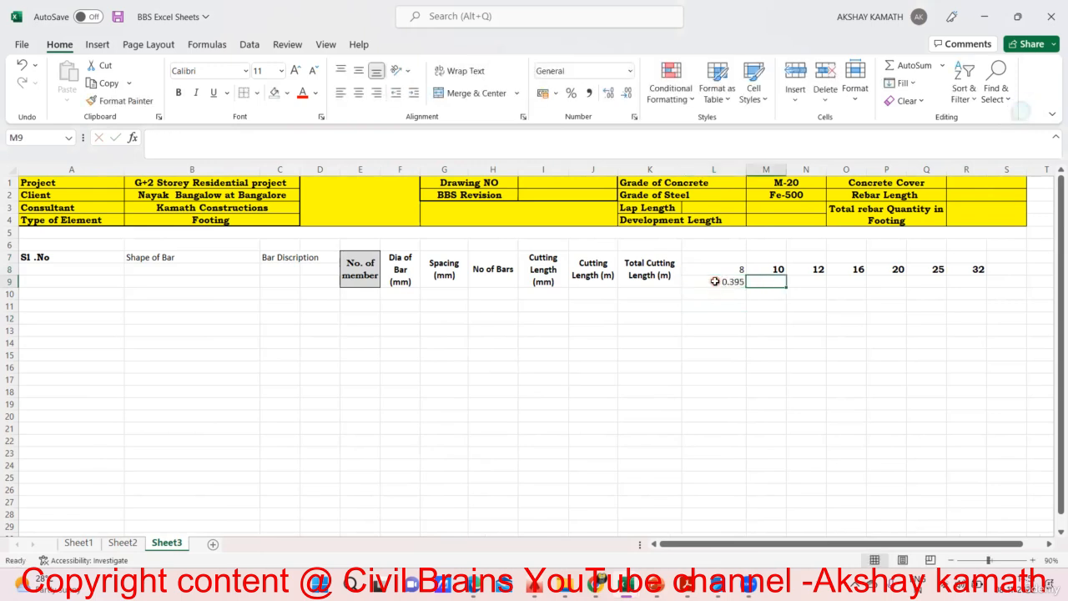
# Step: Copy the 10 mm and 12 mm unit weights from Sheet2, entering 0.617 in M9 and 0.888 in N9 of Sheet3
pyautogui.click(123, 542)
pyautogui.write('0.617')
pyautogui.press('Tab')
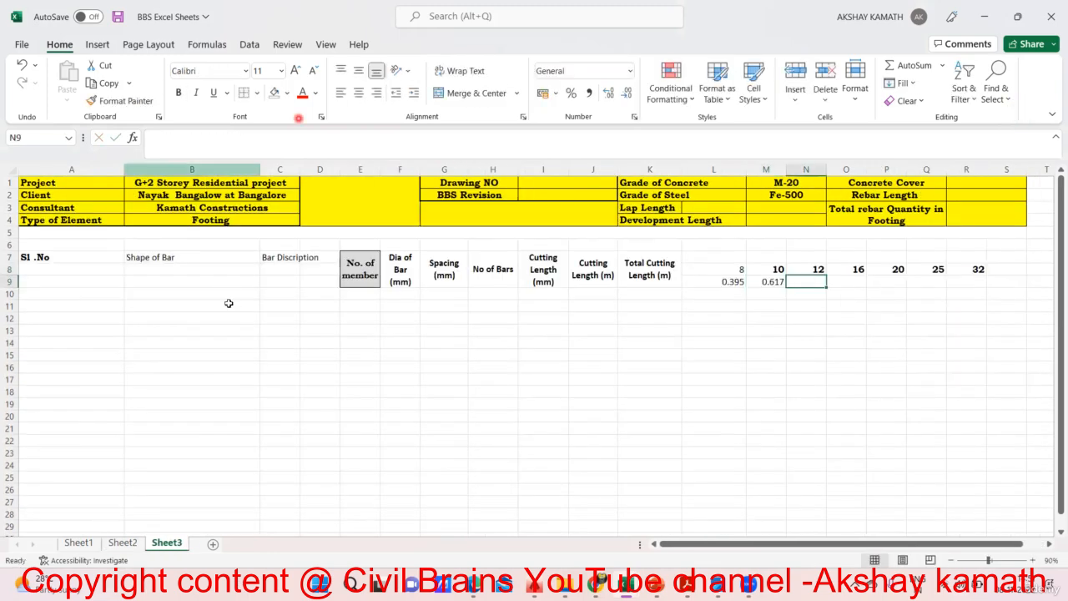
pyautogui.click(139, 542)
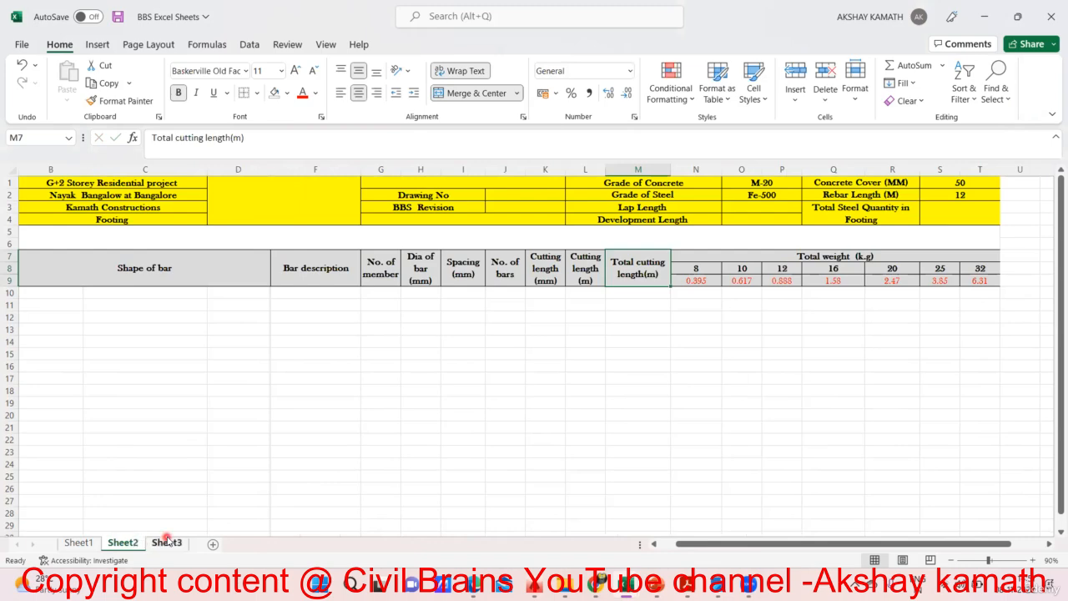
pyautogui.click(169, 543)
pyautogui.write('0.888')
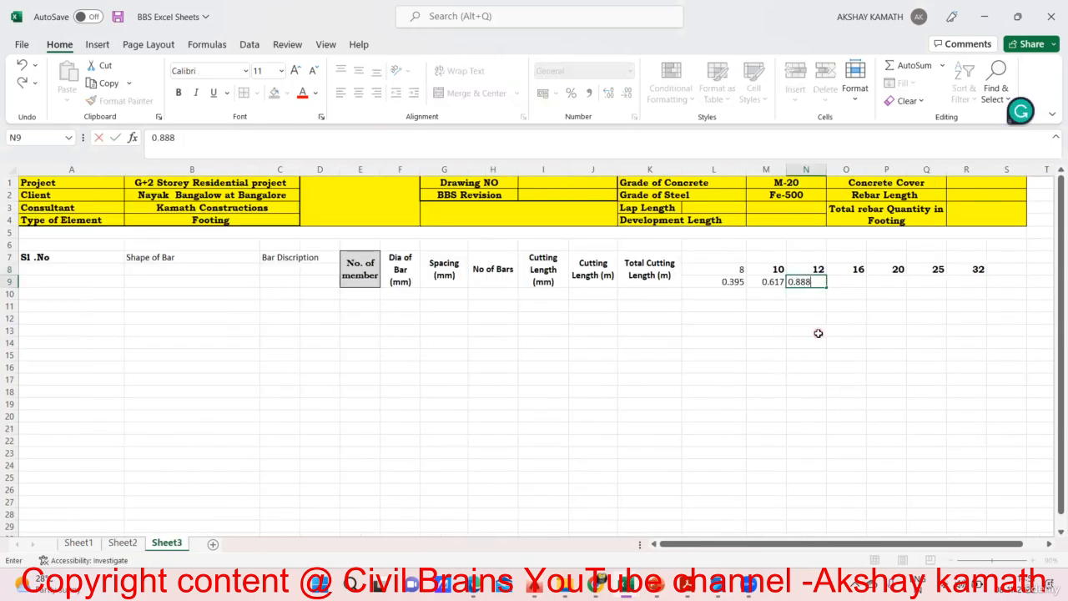
pyautogui.press('Return')
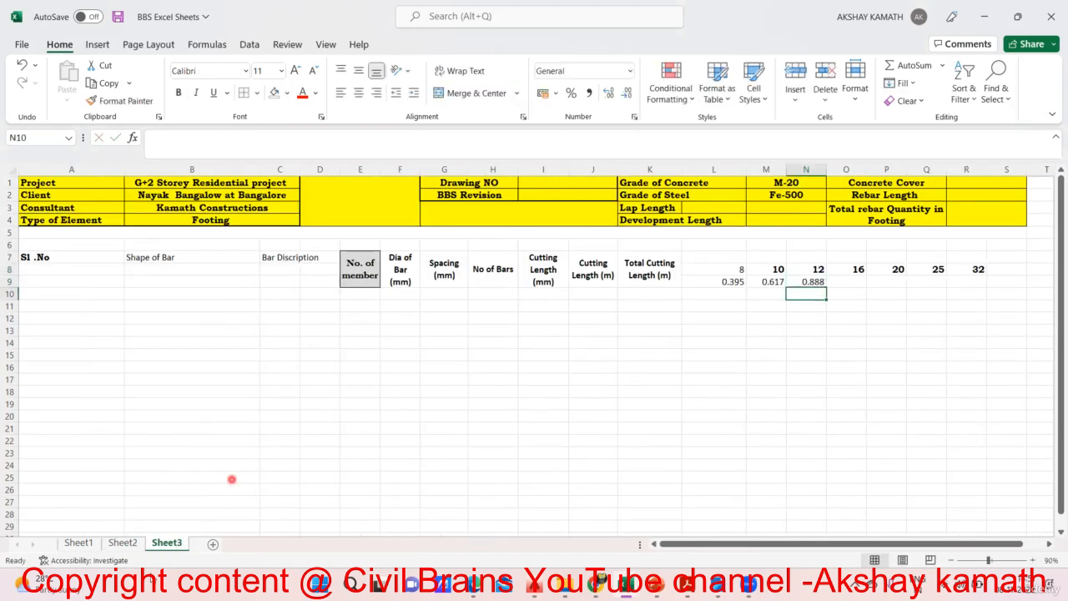
# Step: Look up the 16 mm bar's unit weight in Sheet2 and enter 1.58 in O9 of Sheet3
pyautogui.click(123, 543)
pyautogui.click(167, 543)
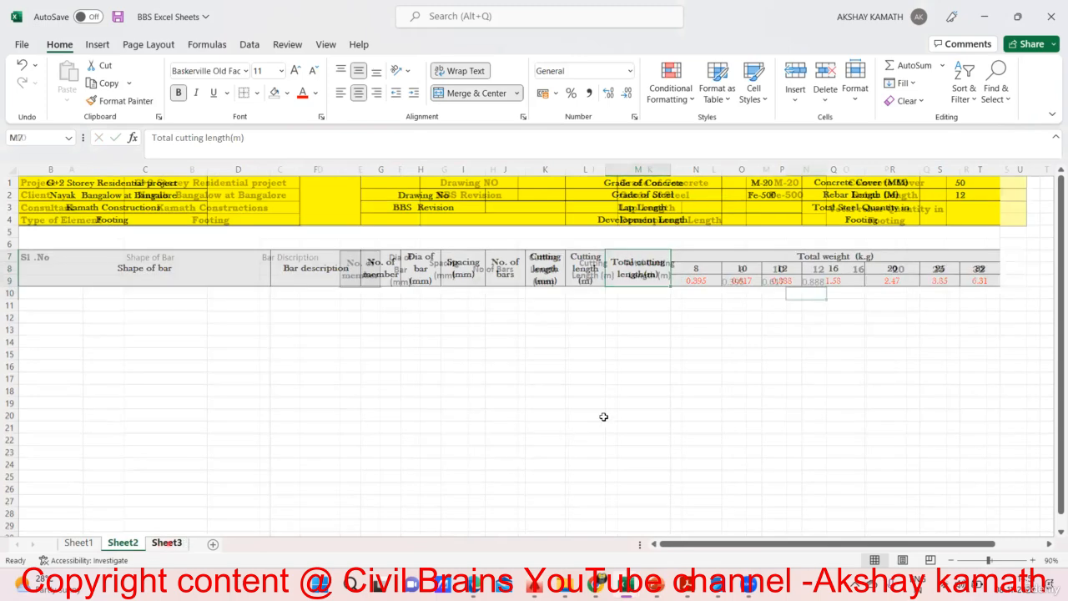
pyautogui.click(856, 282)
pyautogui.write('1.58')
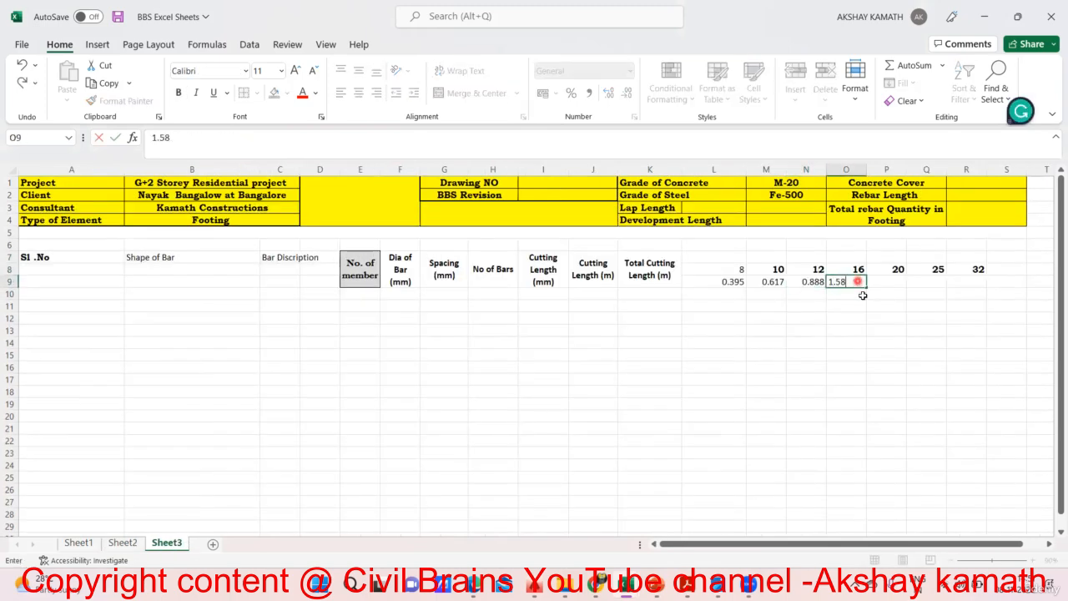
pyautogui.click(872, 338)
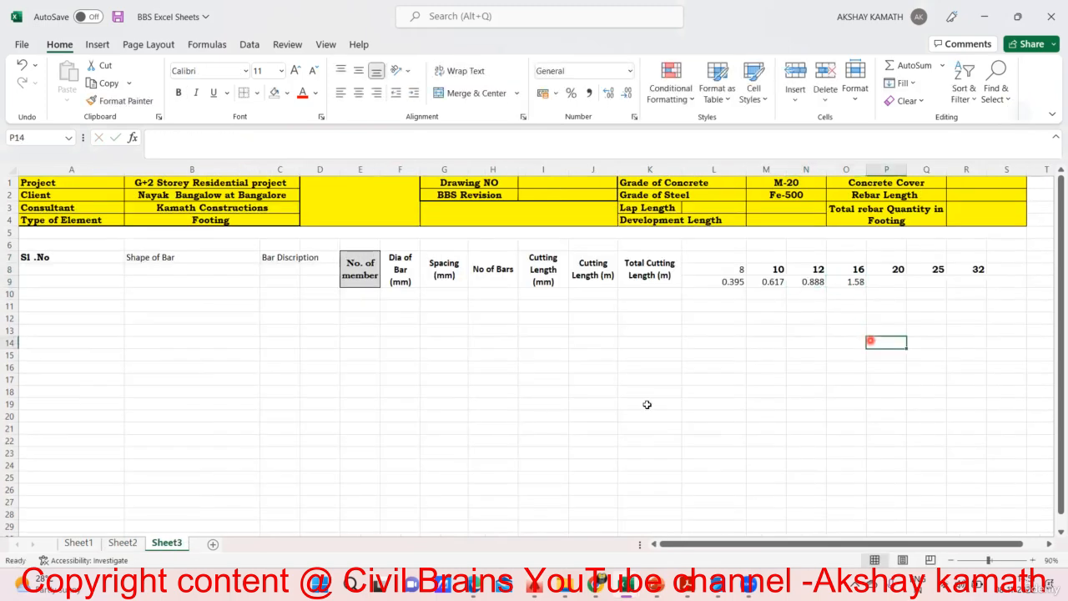
# Step: Look up the 20 mm bar's unit weight in Sheet2 and enter 2.47 in P9 of Sheet3
pyautogui.click(123, 544)
pyautogui.click(167, 543)
pyautogui.click(889, 283)
pyautogui.write('2.')
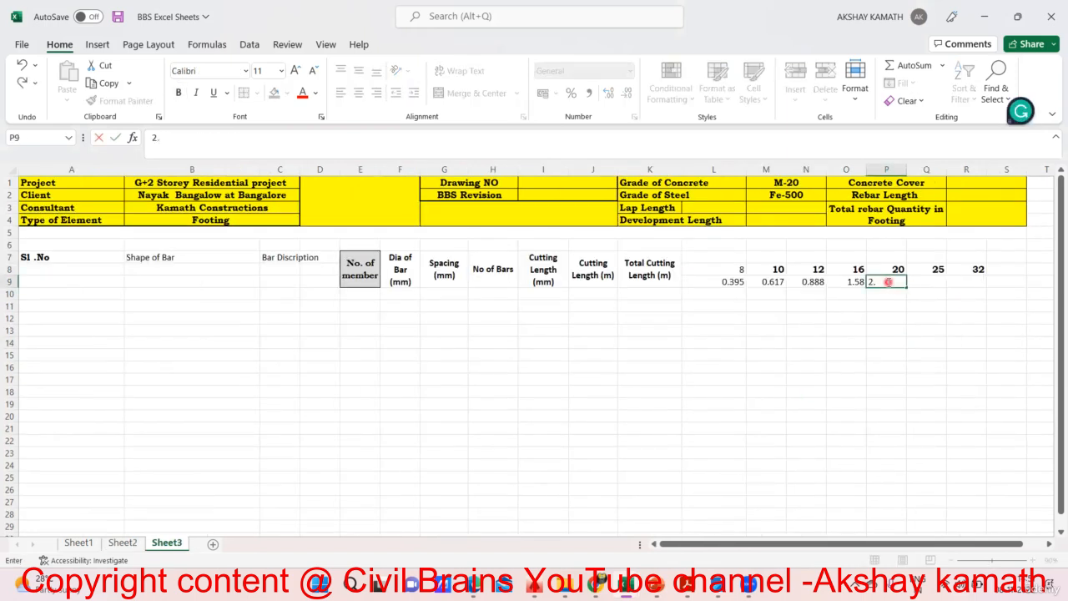
pyautogui.write('47')
pyautogui.click(885, 342)
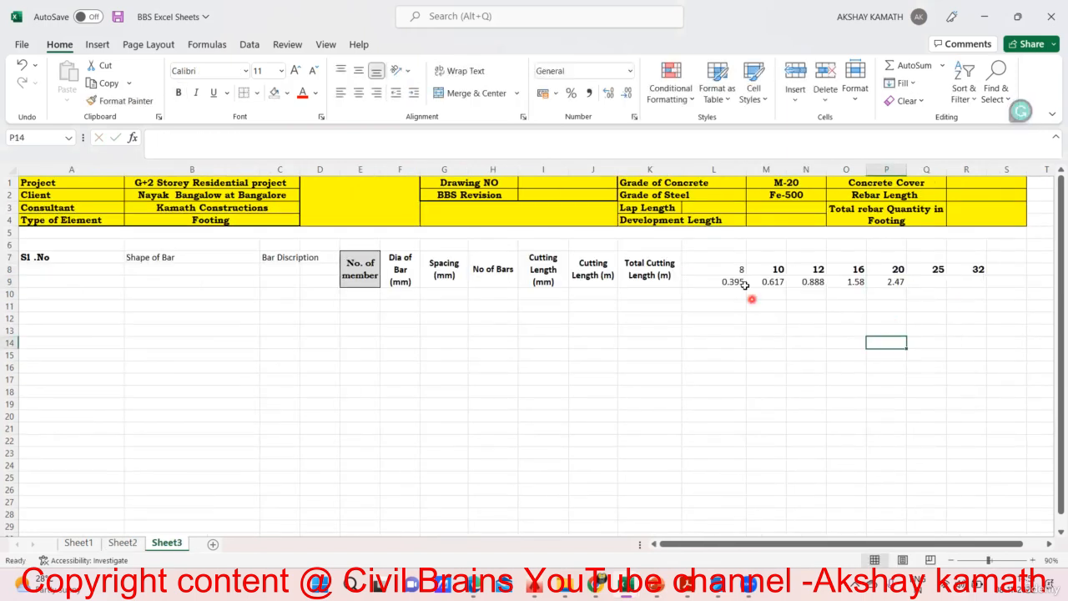
# Step: Compare the unit weights with Sheet2 and enter 3.85 for the 25 mm bar in Q9 of Sheet3
pyautogui.moveTo(732, 267); pyautogui.dragTo(808, 285)
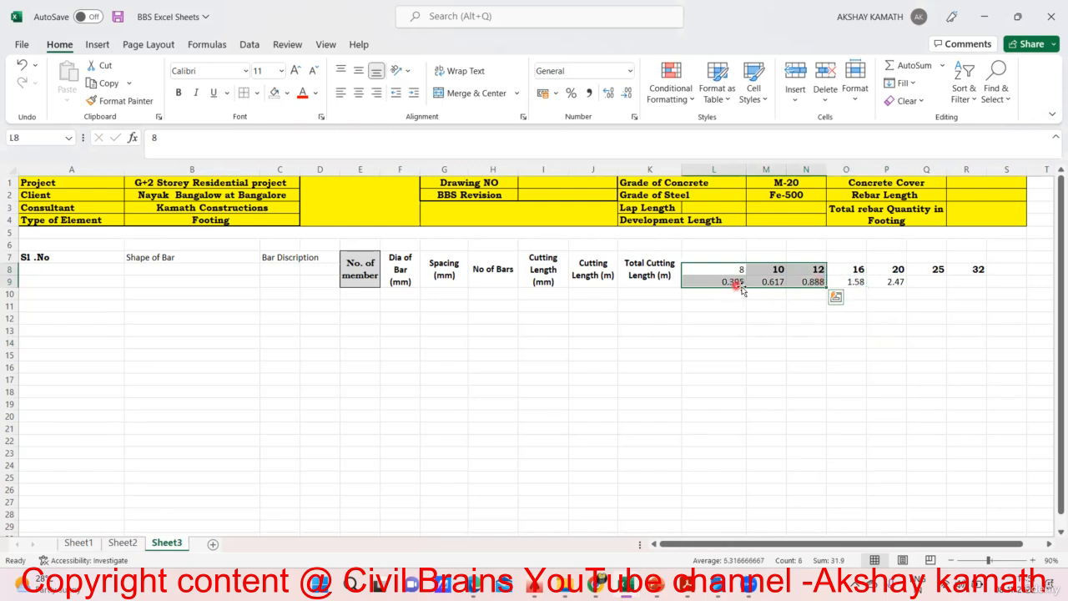
pyautogui.click(812, 305)
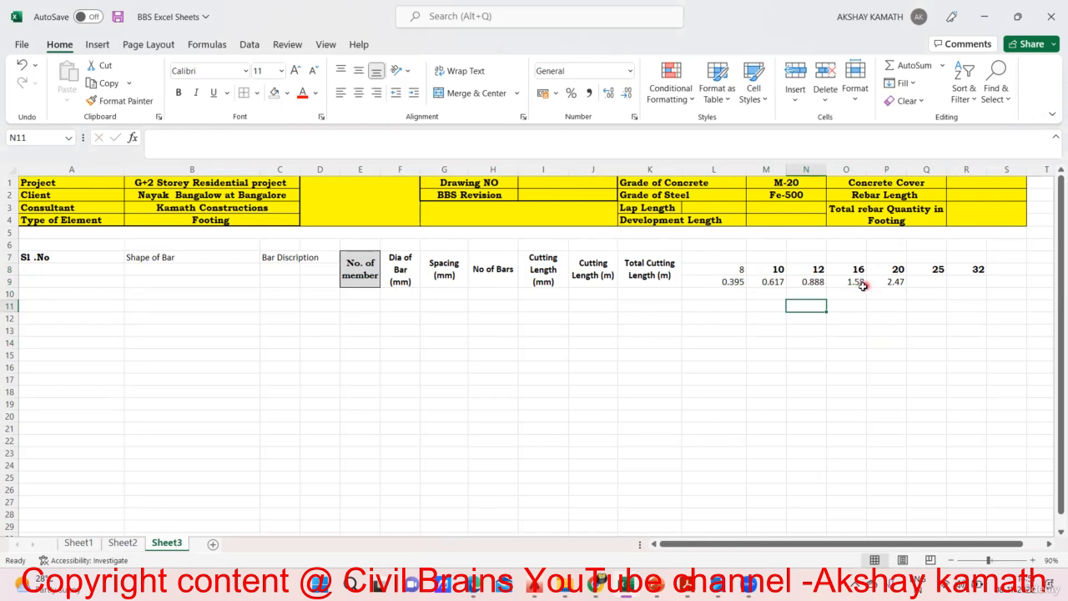
pyautogui.click(123, 543)
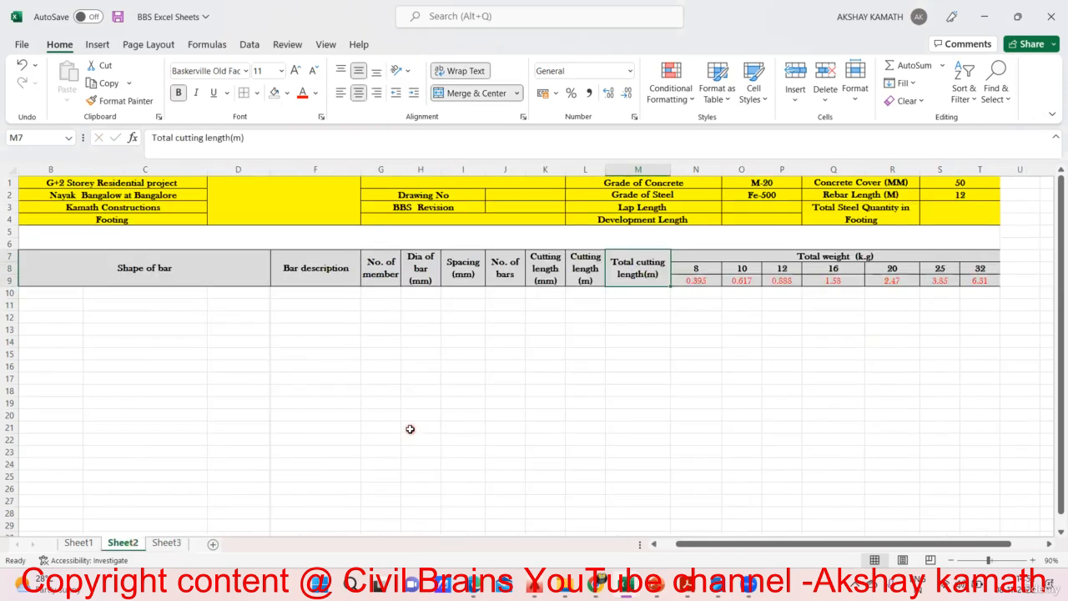
pyautogui.click(167, 543)
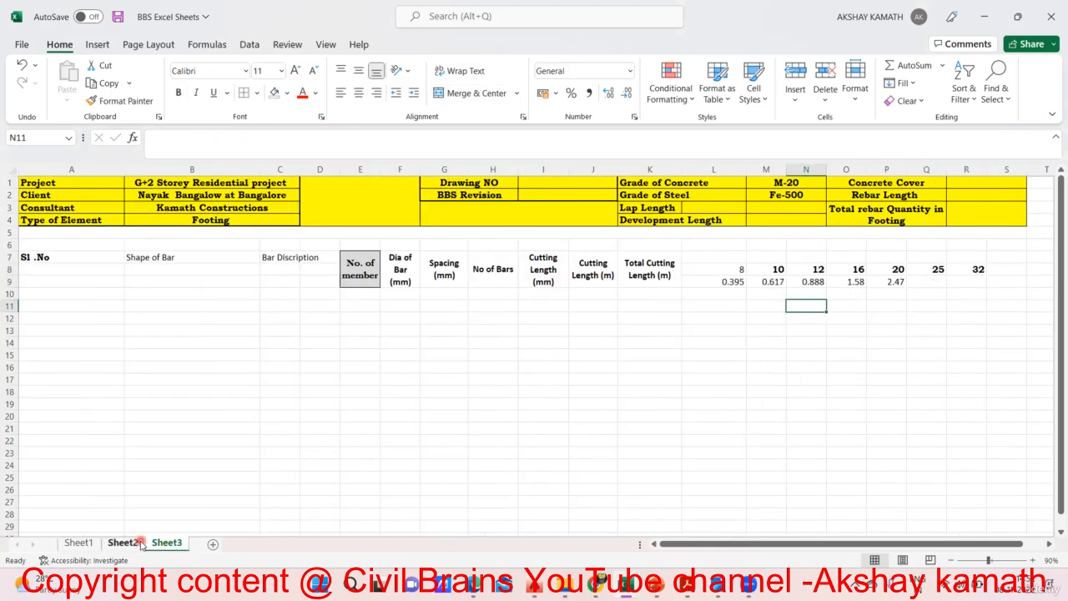
pyautogui.click(132, 543)
pyautogui.click(167, 543)
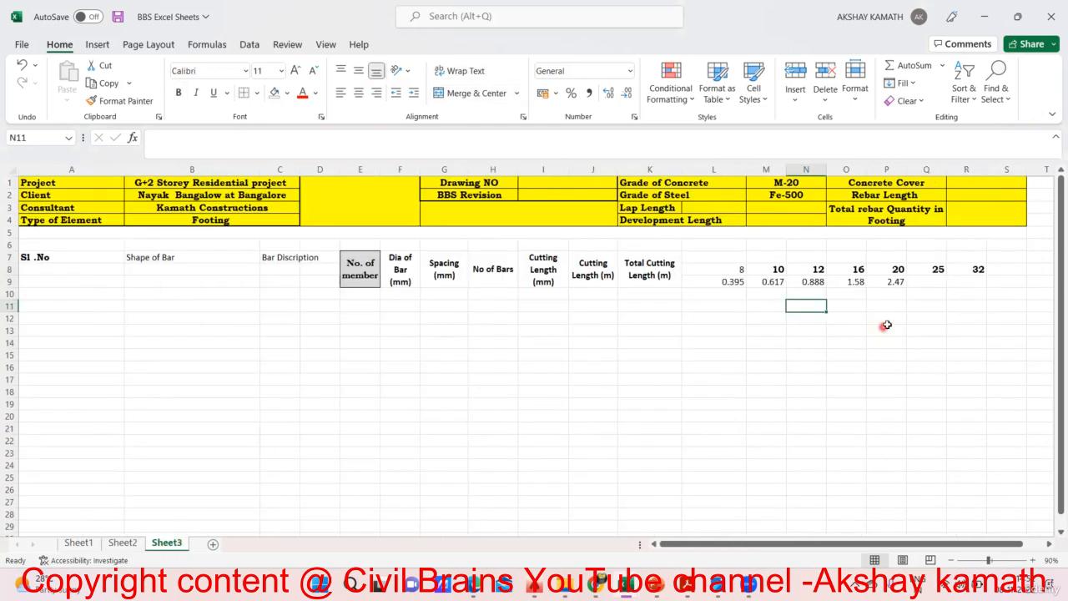
pyautogui.click(932, 281)
pyautogui.write('3.85')
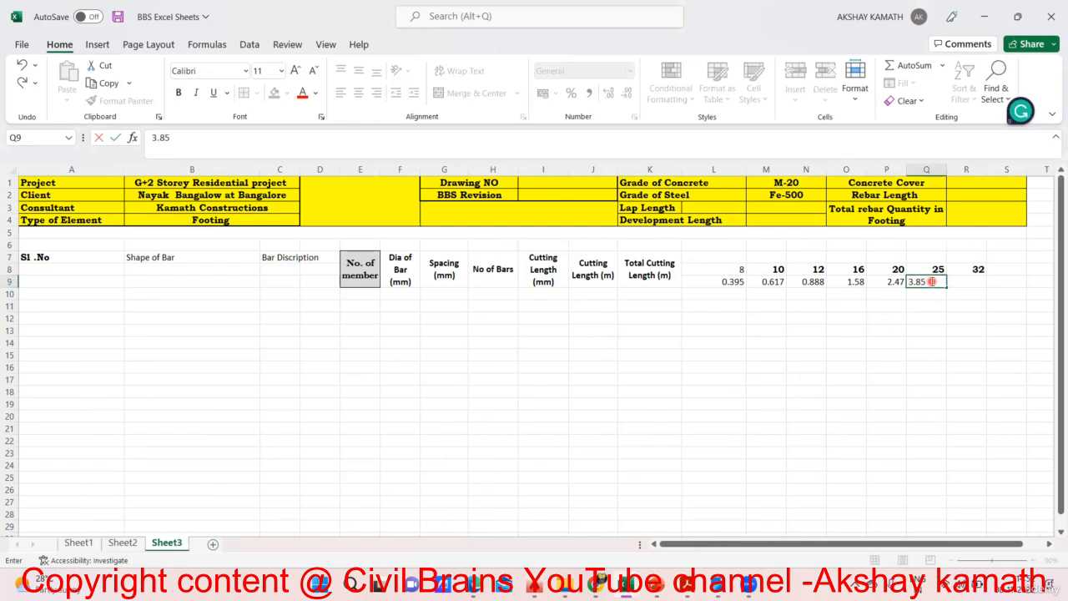
pyautogui.click(927, 415)
# Step: Look up the 32 mm bar's unit weight in Sheet2 and enter 6.31 in R9 of Sheet3
pyautogui.click(125, 544)
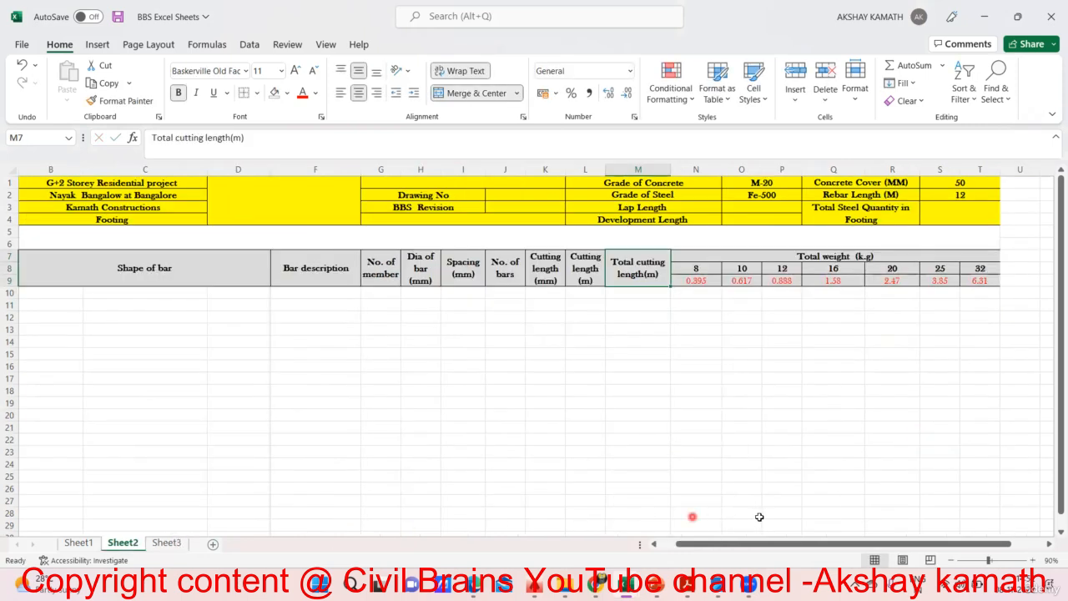
pyautogui.moveTo(813, 544); pyautogui.dragTo(815, 549)
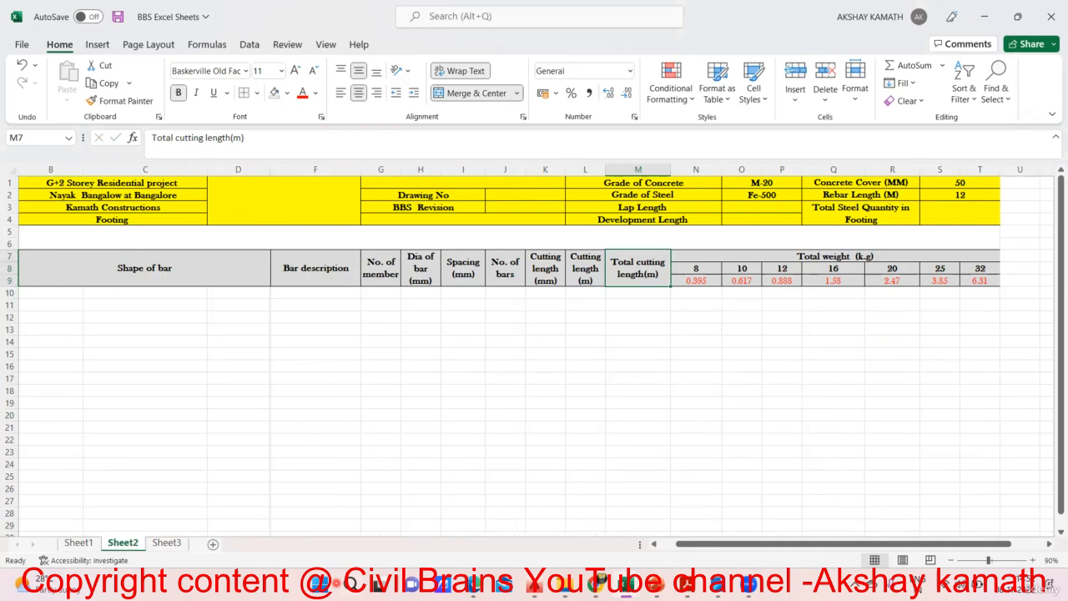
pyautogui.click(166, 543)
pyautogui.click(963, 284)
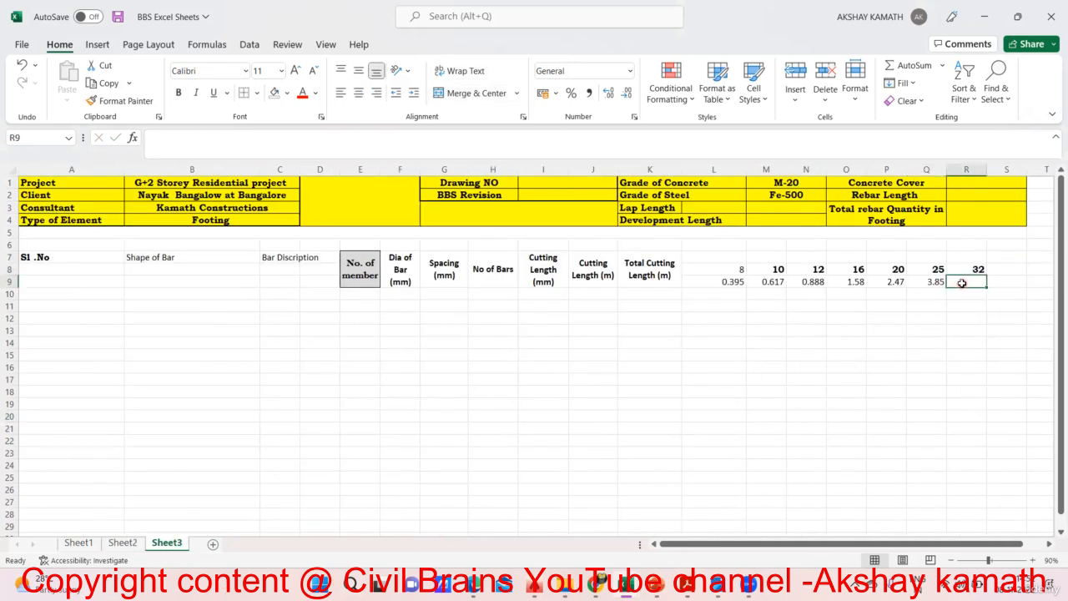
pyautogui.write('6.31')
pyautogui.click(954, 331)
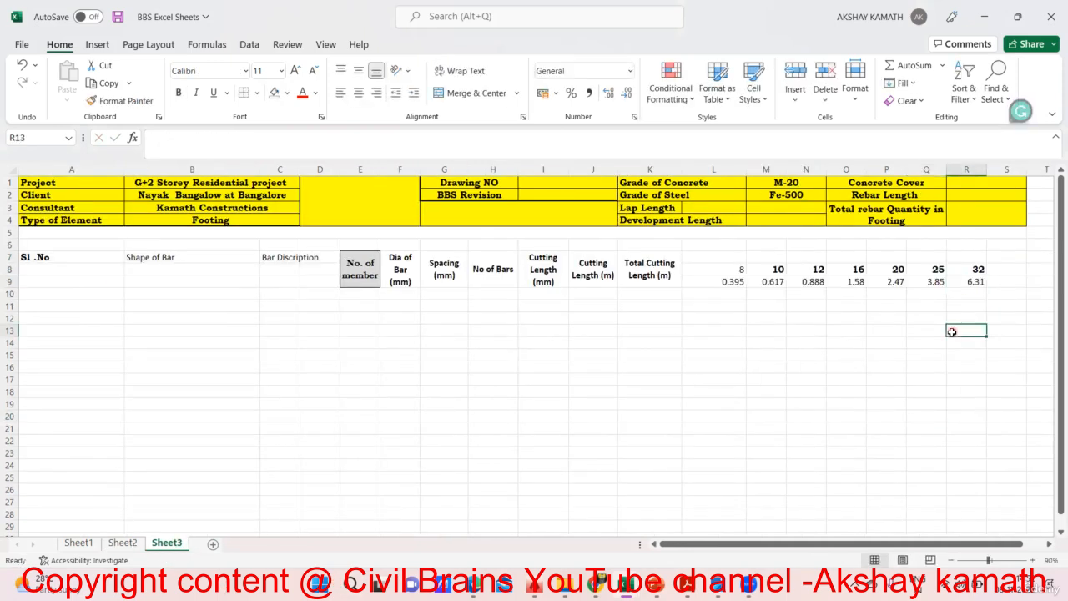
# Step: Merge and center L7:R7 above the bar diameters and enter the heading "total Weight"
pyautogui.moveTo(728, 255); pyautogui.dragTo(965, 253)
pyautogui.click(701, 330)
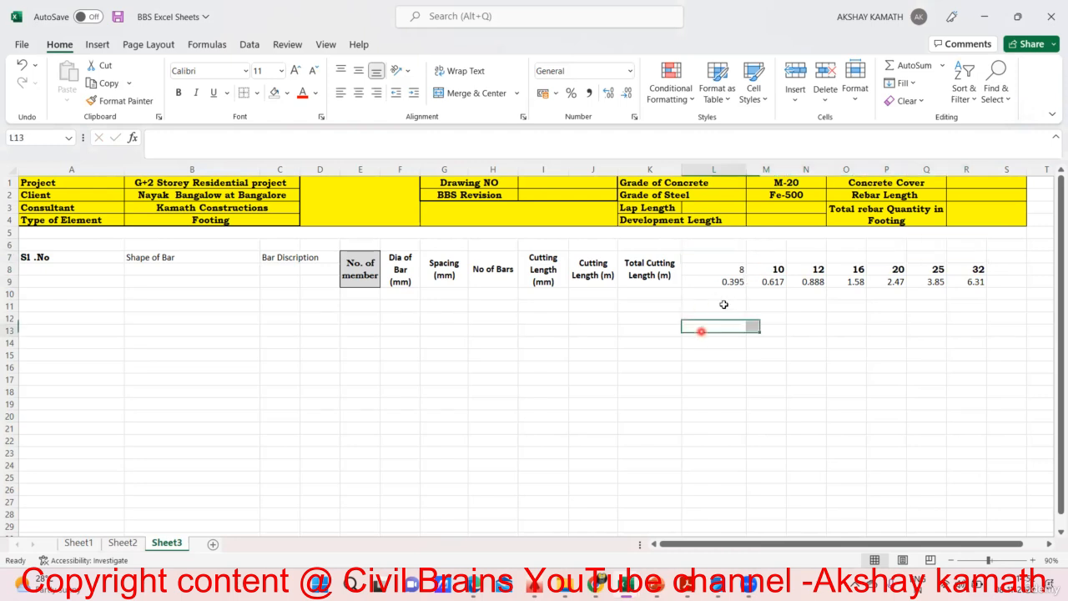
pyautogui.moveTo(734, 258); pyautogui.dragTo(968, 255)
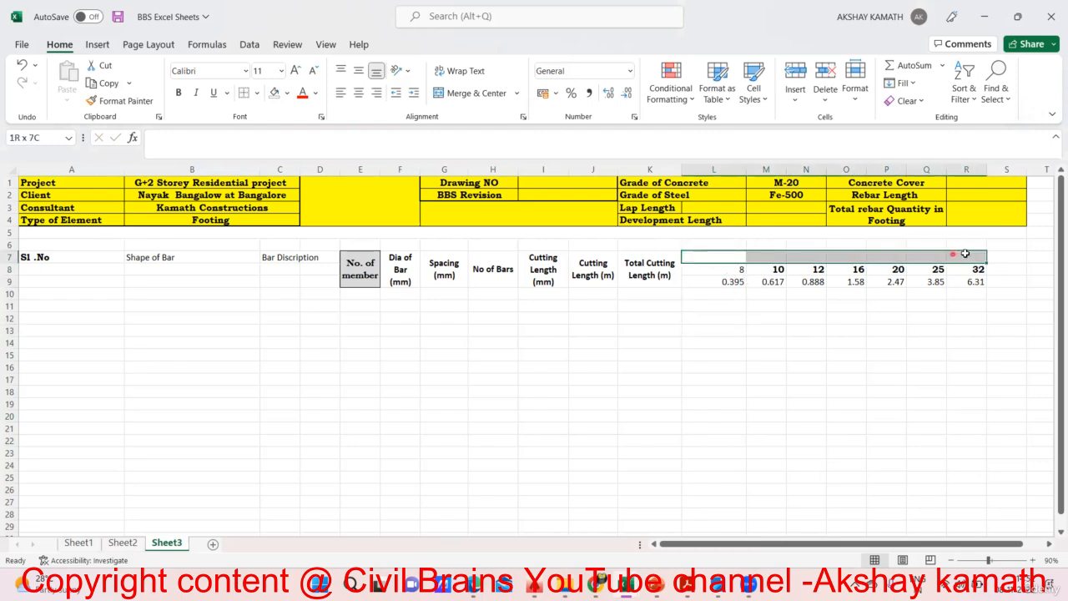
pyautogui.click(490, 94)
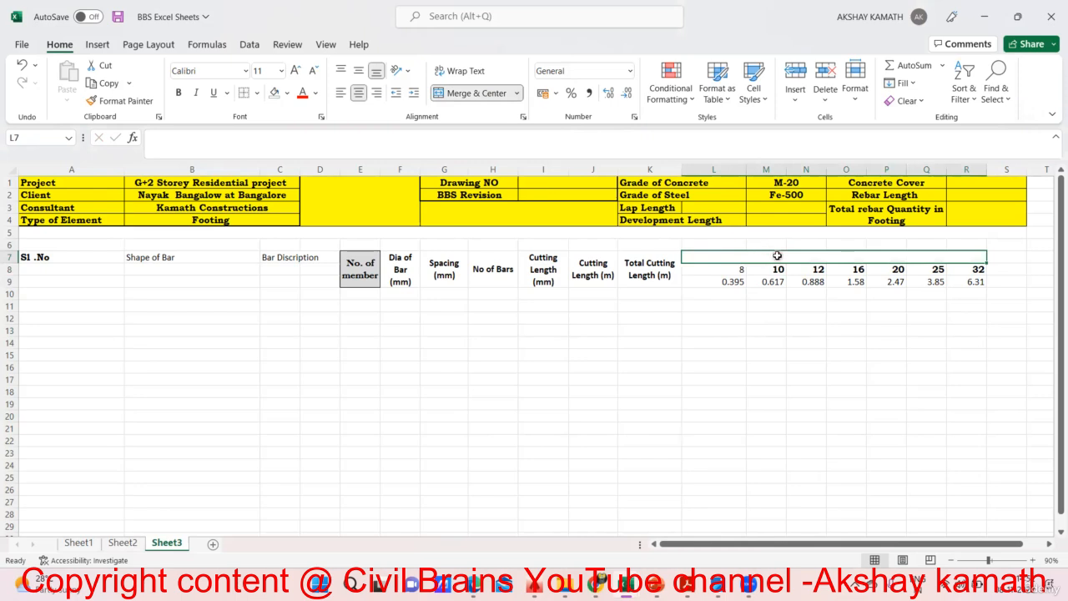
pyautogui.write('tot')
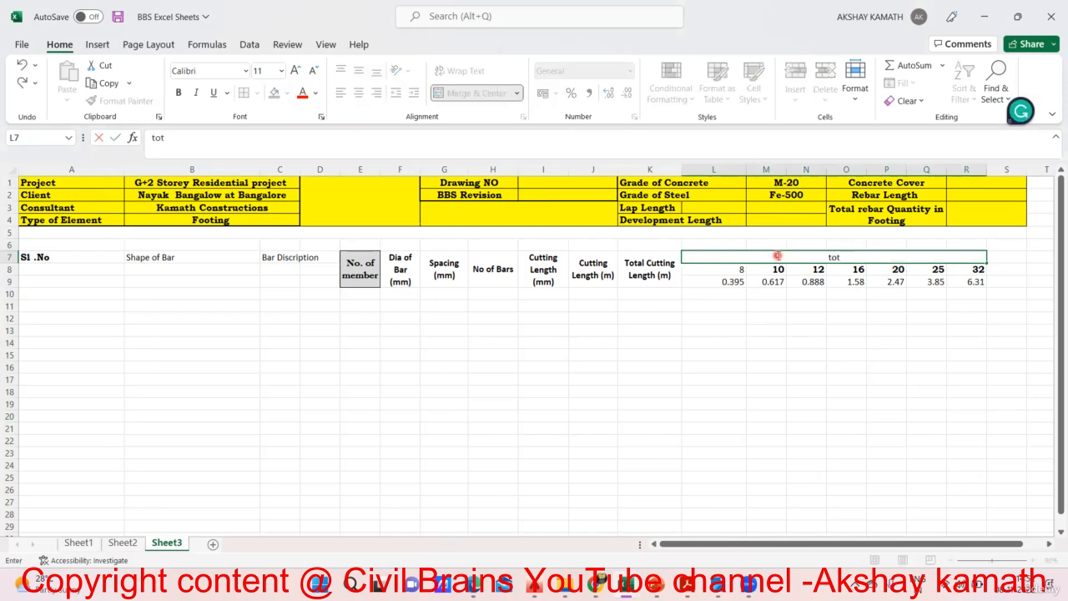
pyautogui.write('al Weight')
pyautogui.press('Left')
pyautogui.press('Left')
pyautogui.press('Left')
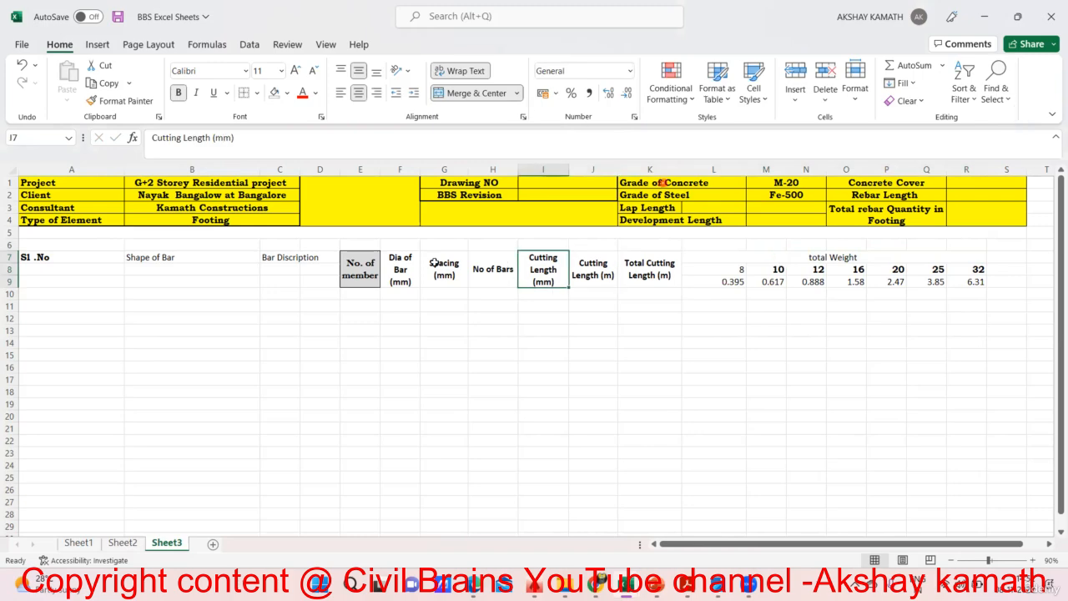
# Step: Check the heading in Sheet2 and correct the merged heading in L7 of Sheet3 to "Total Weight ( K.g)"
pyautogui.click(123, 543)
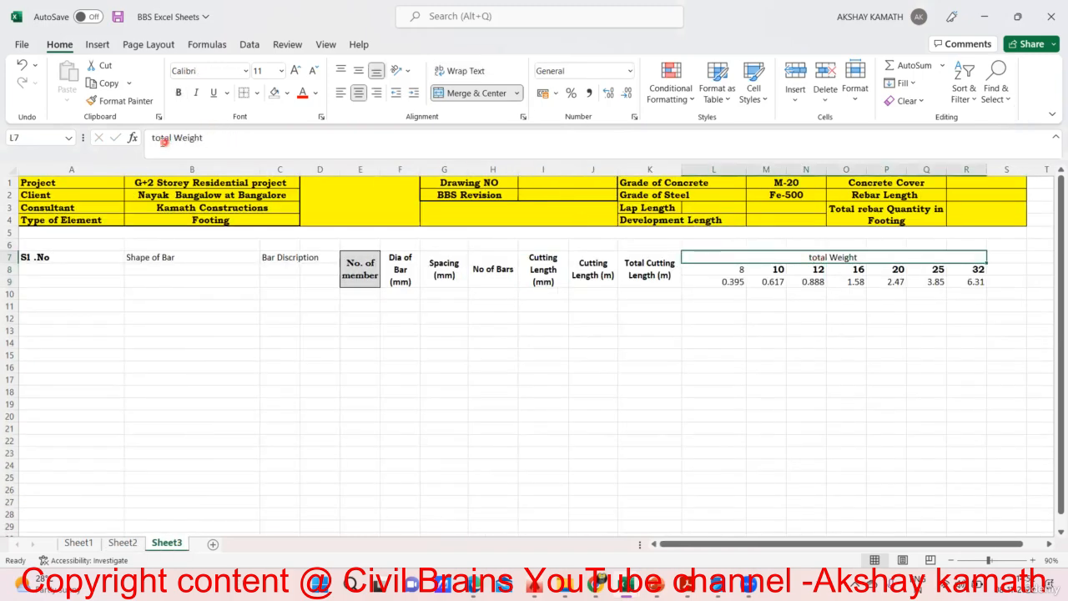
pyautogui.click(153, 138)
pyautogui.press('BackSpace')
pyautogui.write('T')
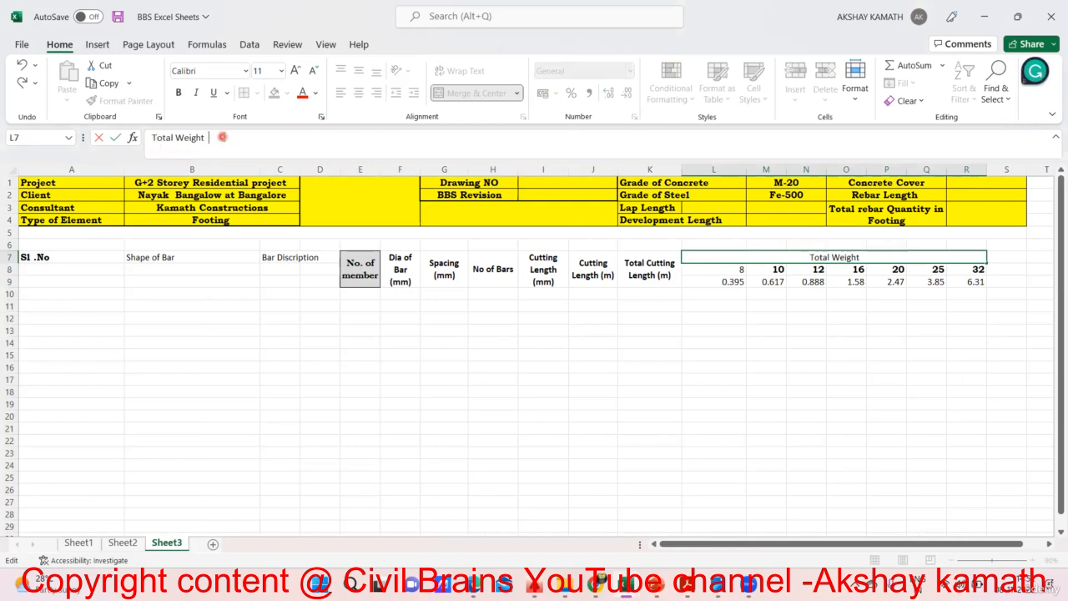
pyautogui.write(' ( K.g)')
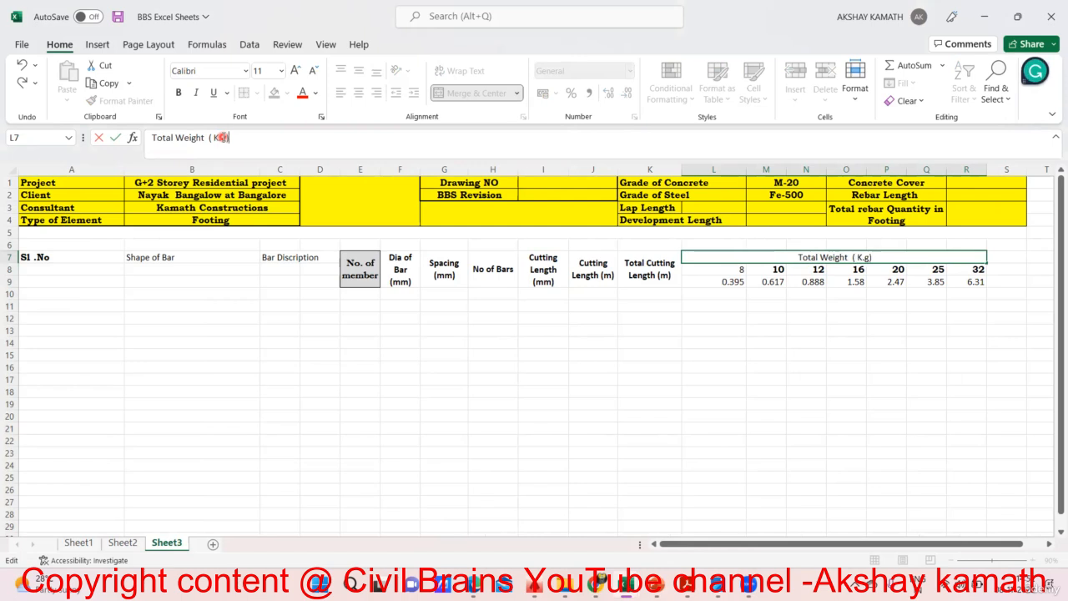
pyautogui.click(409, 276)
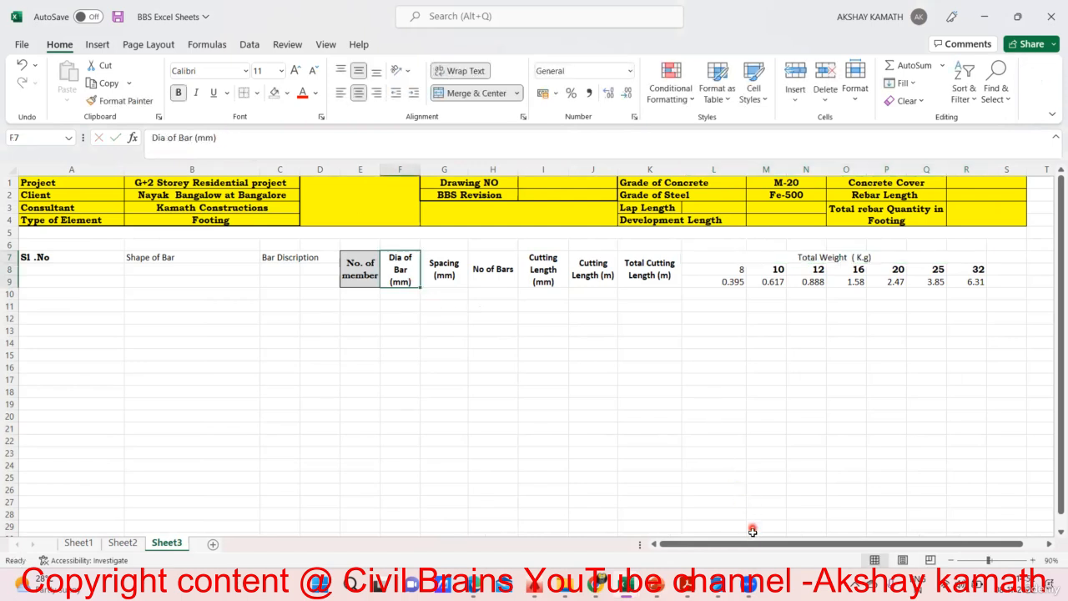
pyautogui.click(767, 493)
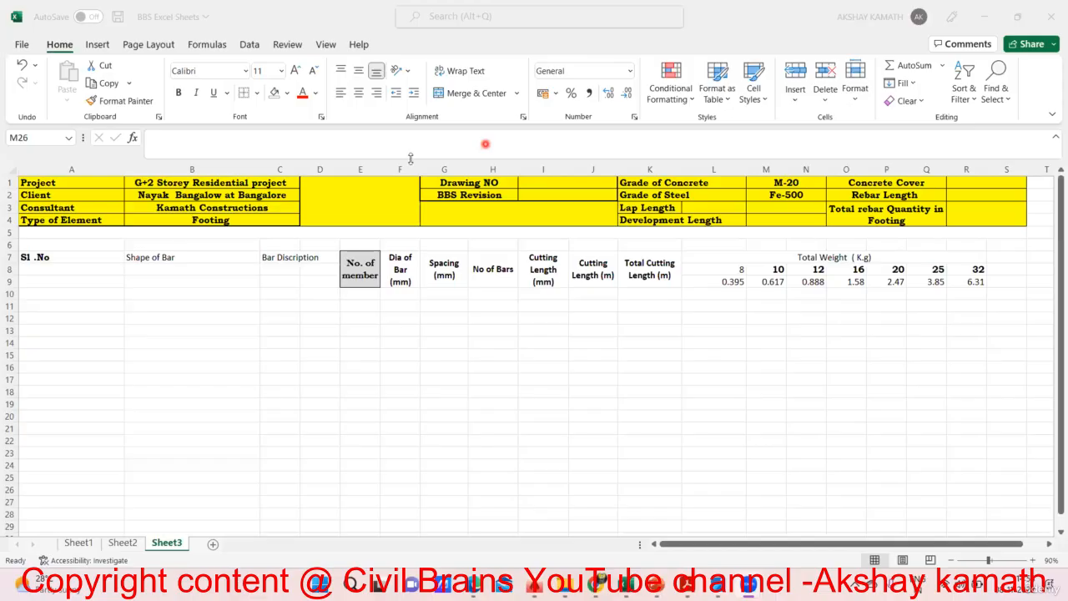
pyautogui.click(801, 390)
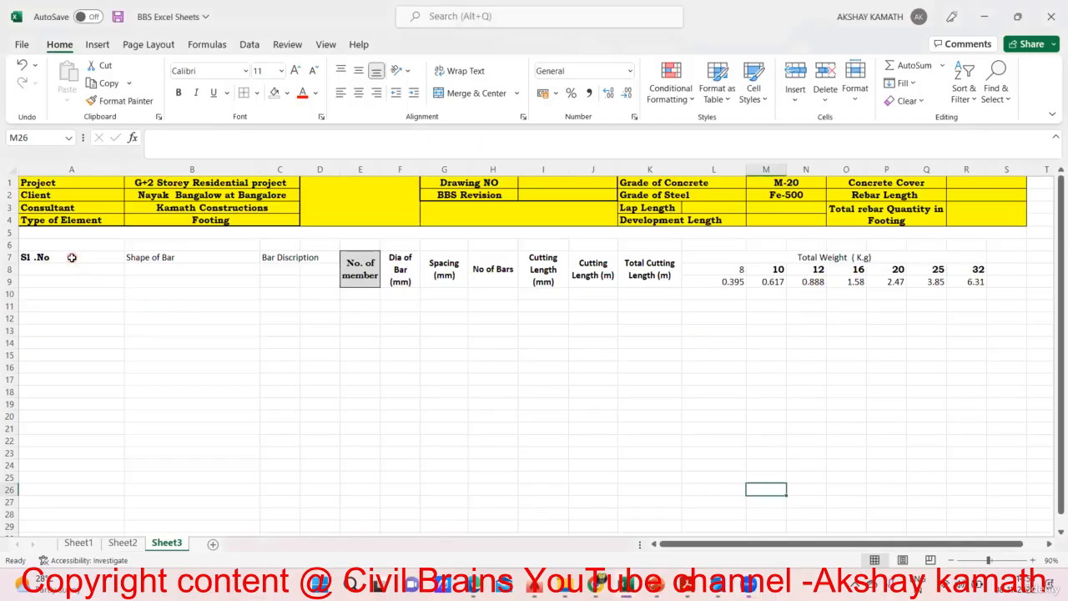
pyautogui.moveTo(72, 257); pyautogui.dragTo(81, 267)
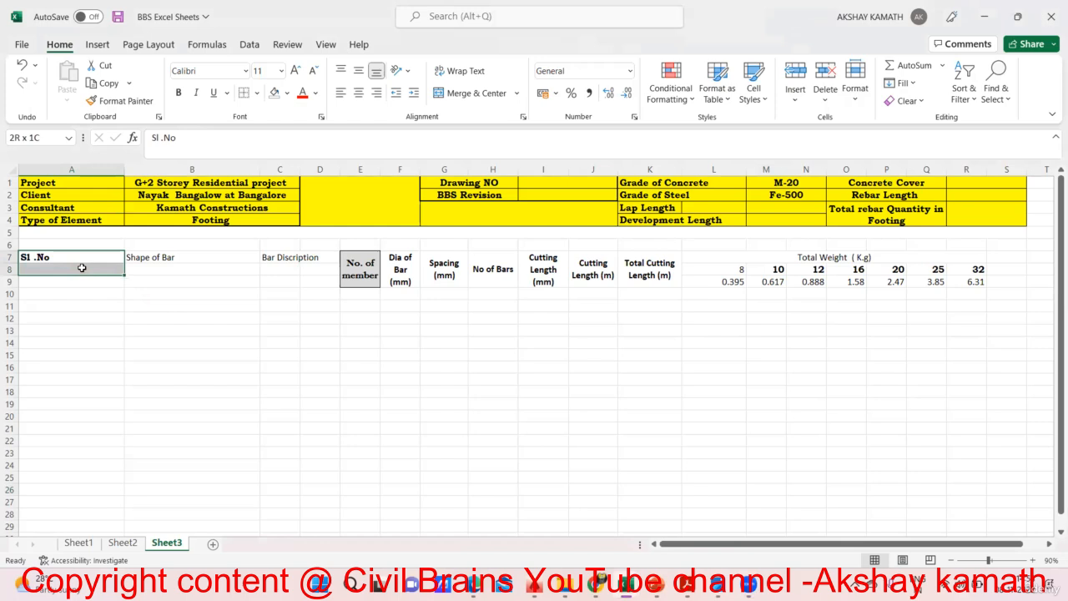
pyautogui.moveTo(183, 257); pyautogui.dragTo(185, 267)
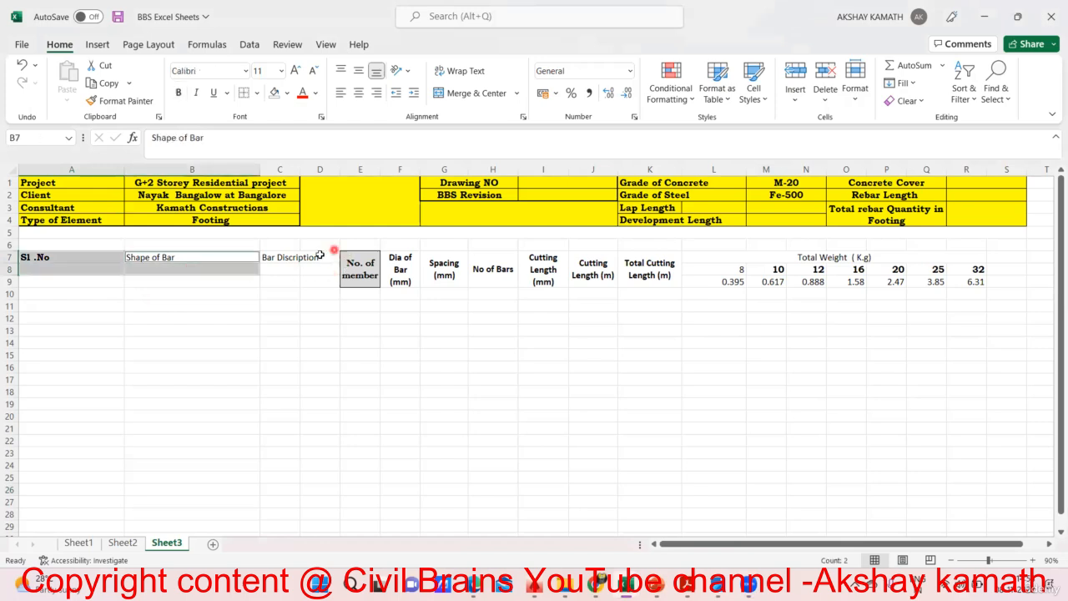
pyautogui.moveTo(321, 255); pyautogui.dragTo(317, 266)
pyautogui.click(318, 307)
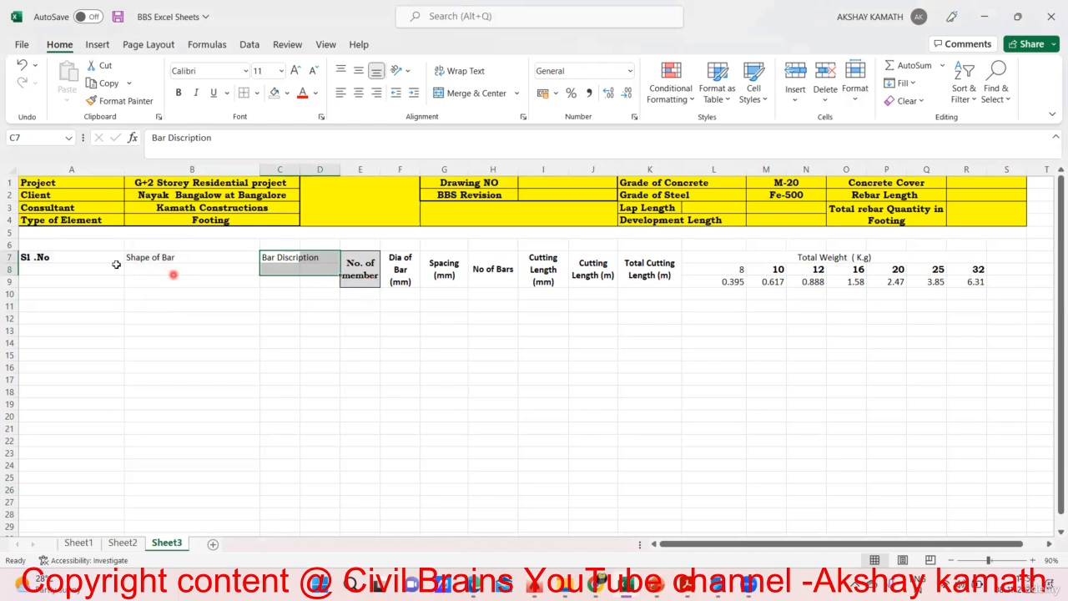
pyautogui.moveTo(95, 259); pyautogui.dragTo(104, 278)
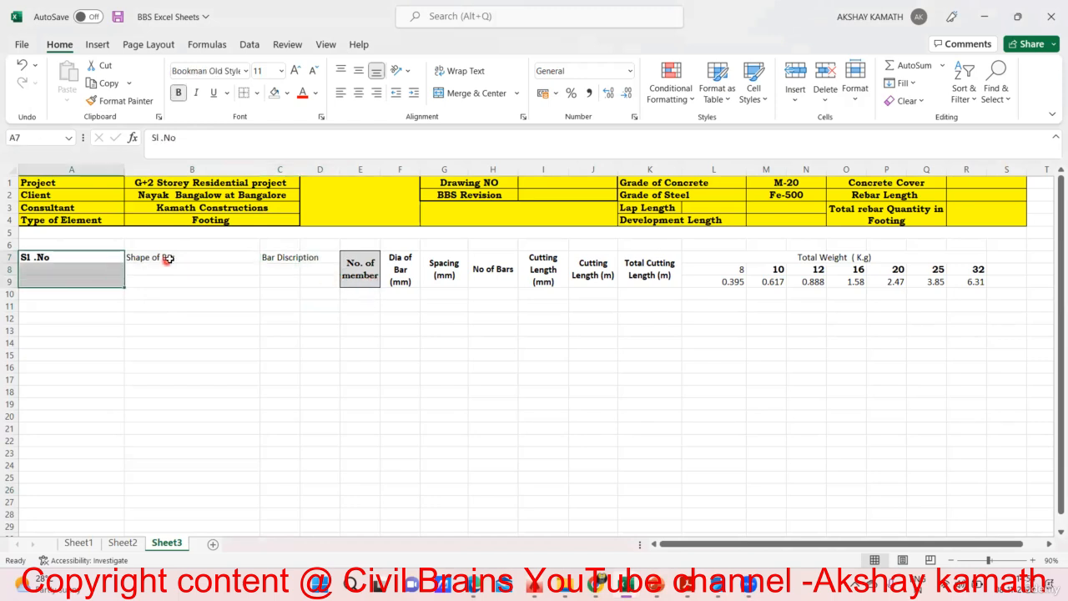
pyautogui.moveTo(162, 258); pyautogui.dragTo(172, 276)
pyautogui.moveTo(336, 256); pyautogui.dragTo(332, 279)
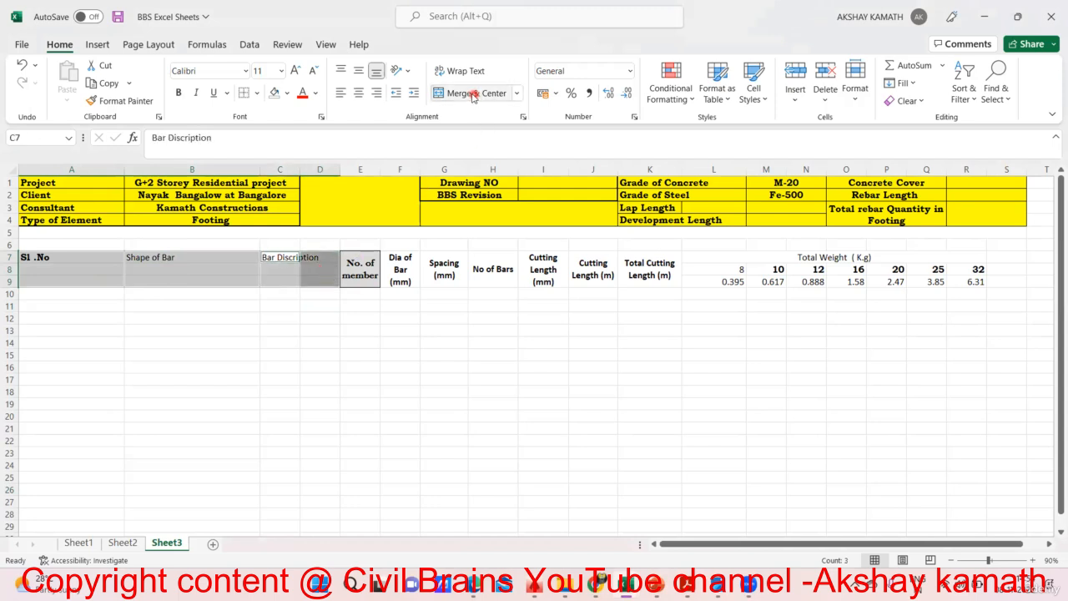
pyautogui.click(399, 349)
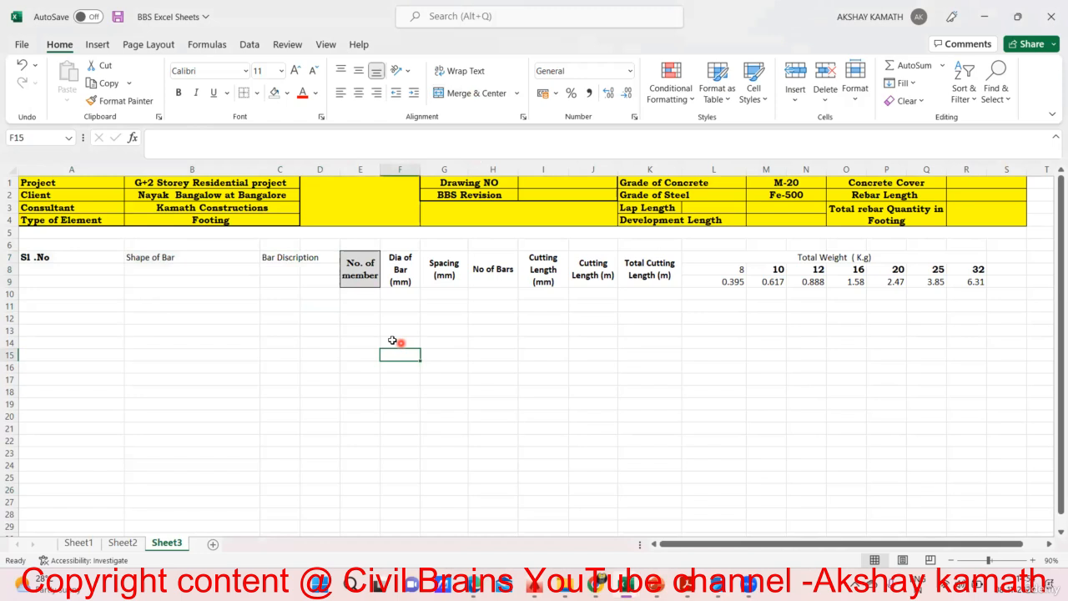
# Step: Merge and center the Sl .No heading across A7:A9, Shape of Bar across B7:B9 and Bar Discription across C7:D9
pyautogui.click(72, 266)
pyautogui.moveTo(73, 265); pyautogui.dragTo(73, 282)
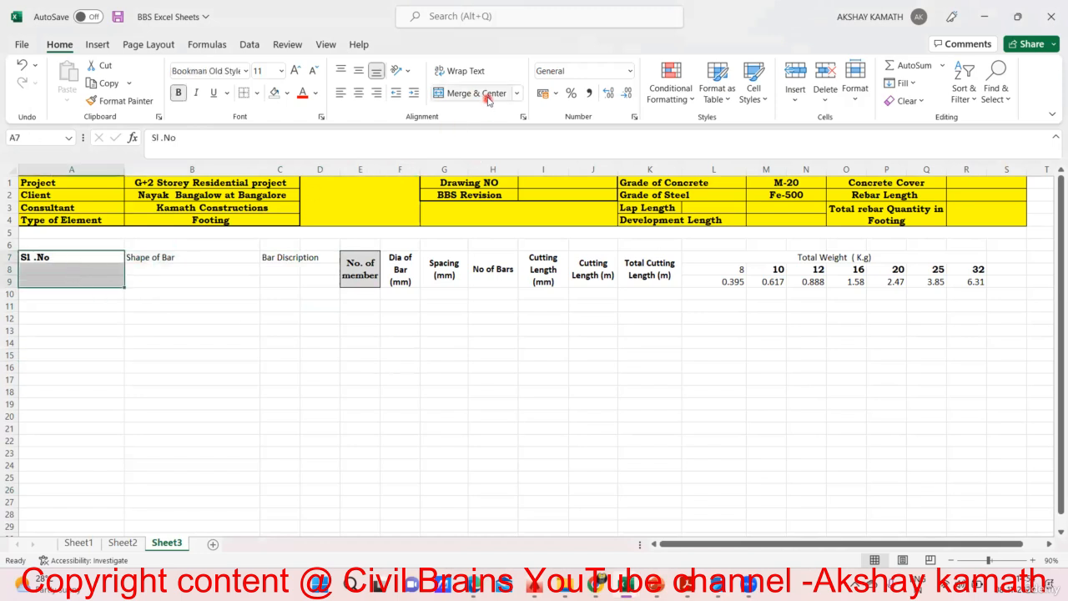
pyautogui.click(473, 93)
pyautogui.click(311, 281)
pyautogui.moveTo(172, 258); pyautogui.dragTo(173, 282)
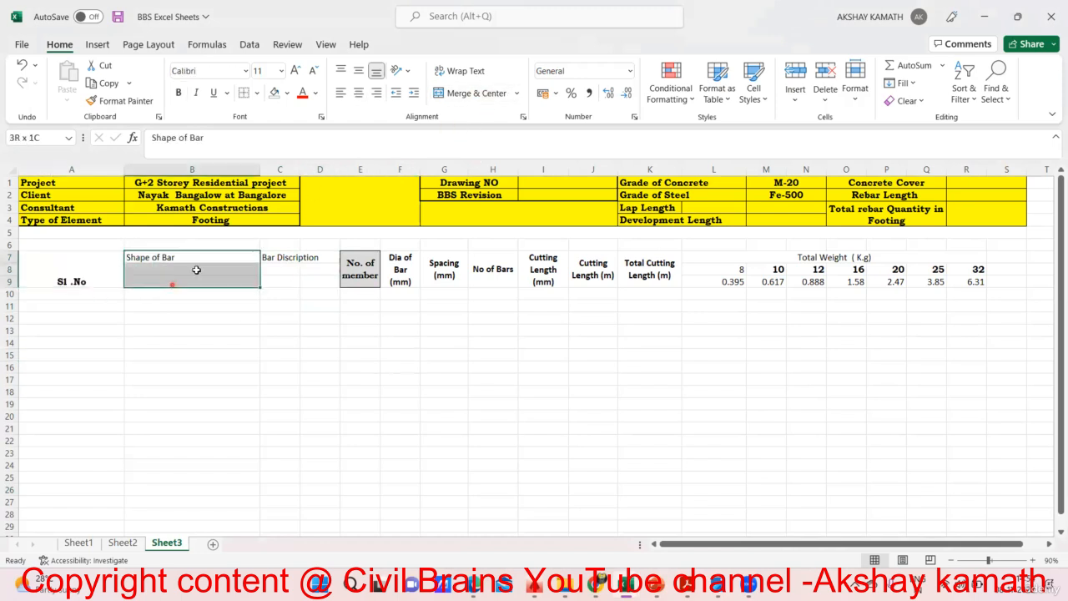
pyautogui.click(468, 92)
pyautogui.click(400, 293)
pyautogui.moveTo(298, 255); pyautogui.dragTo(312, 281)
pyautogui.click(477, 93)
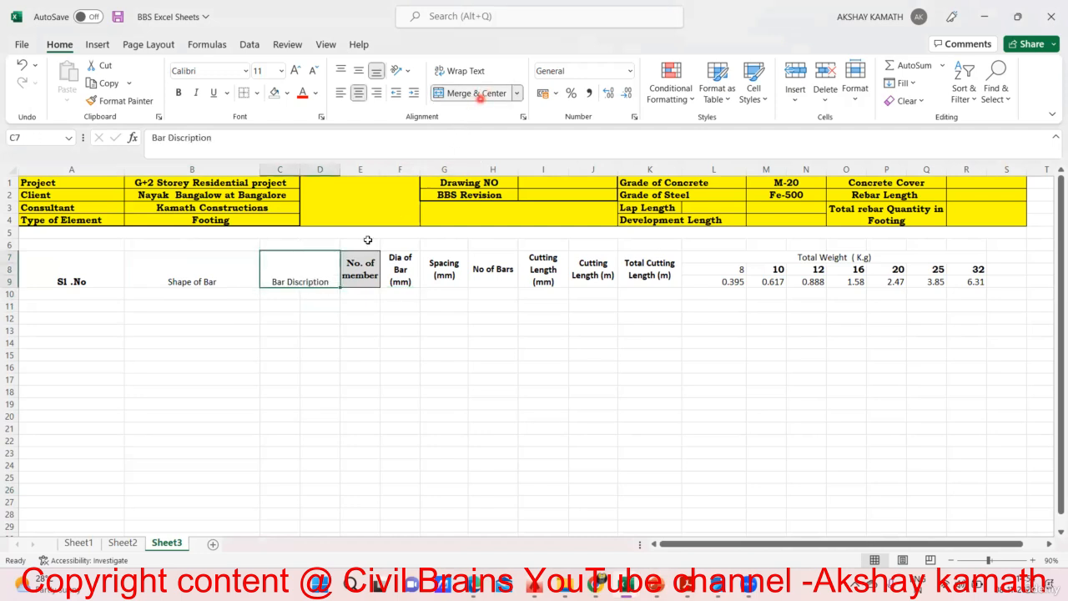
pyautogui.click(441, 321)
# Step: Set the whole heading block A7:R9 to the Baskerville Old Face font in bold
pyautogui.moveTo(59, 271); pyautogui.dragTo(368, 280)
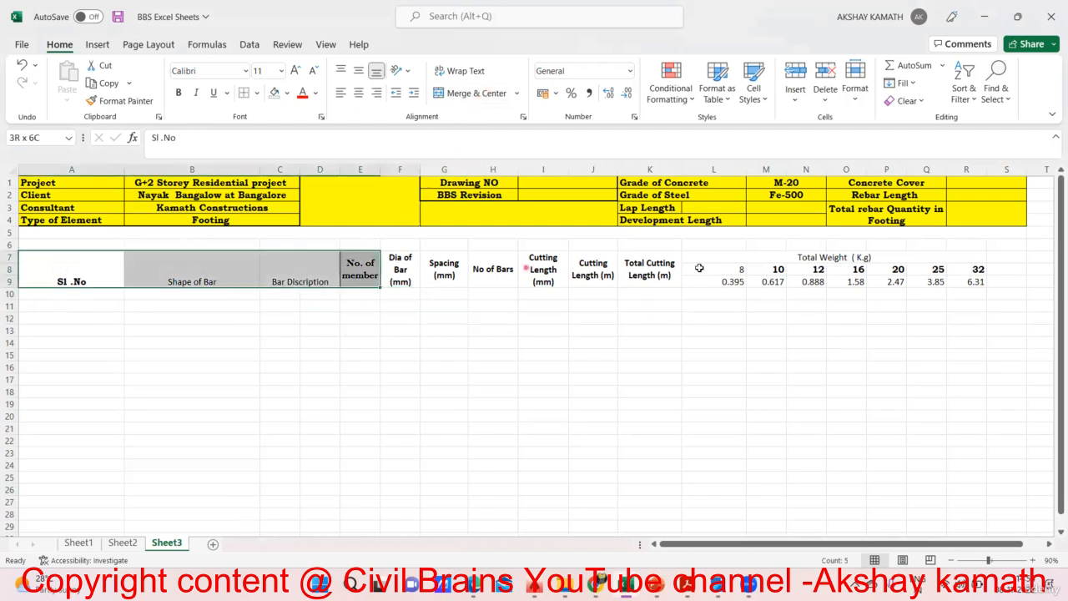
pyautogui.moveTo(700, 268); pyautogui.dragTo(972, 280)
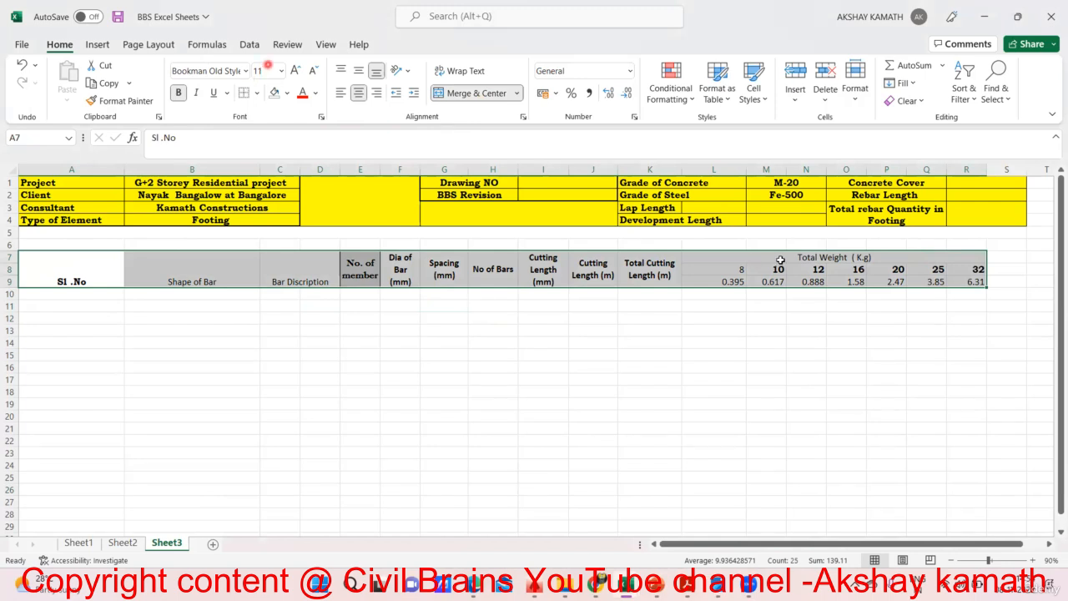
pyautogui.click(245, 71)
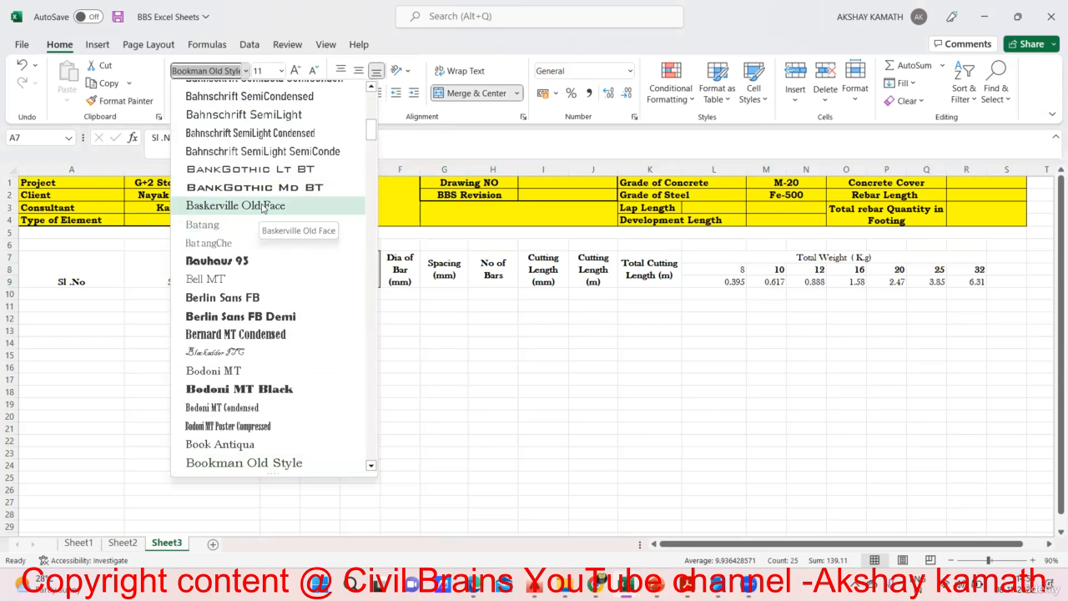
pyautogui.click(262, 208)
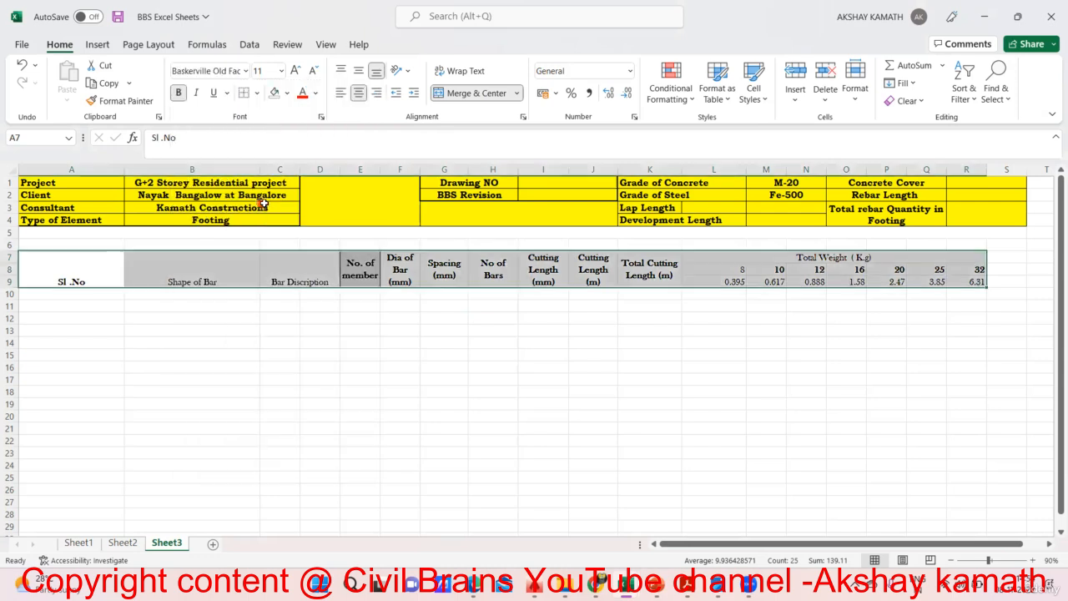
pyautogui.click(177, 94)
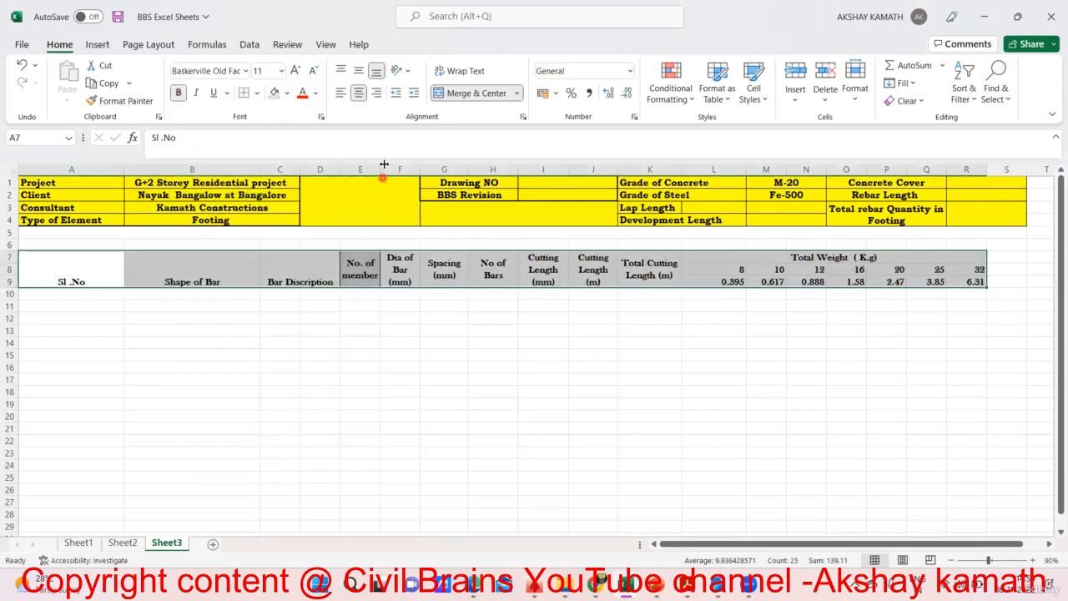
# Step: Center the contents of the heading block A7:R9 both vertically and horizontally
pyautogui.click(359, 72)
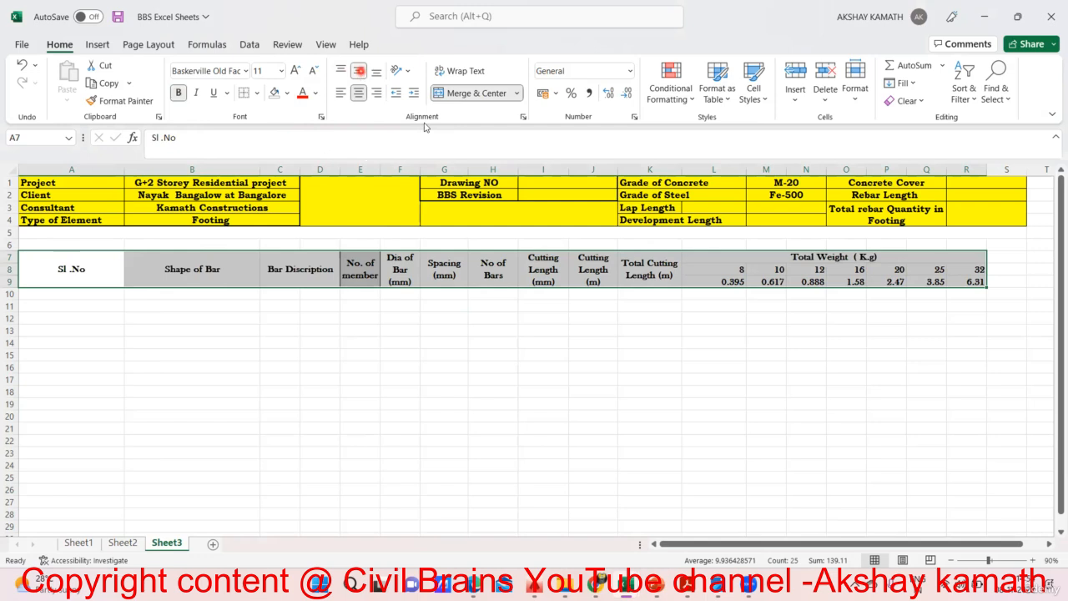
pyautogui.click(358, 95)
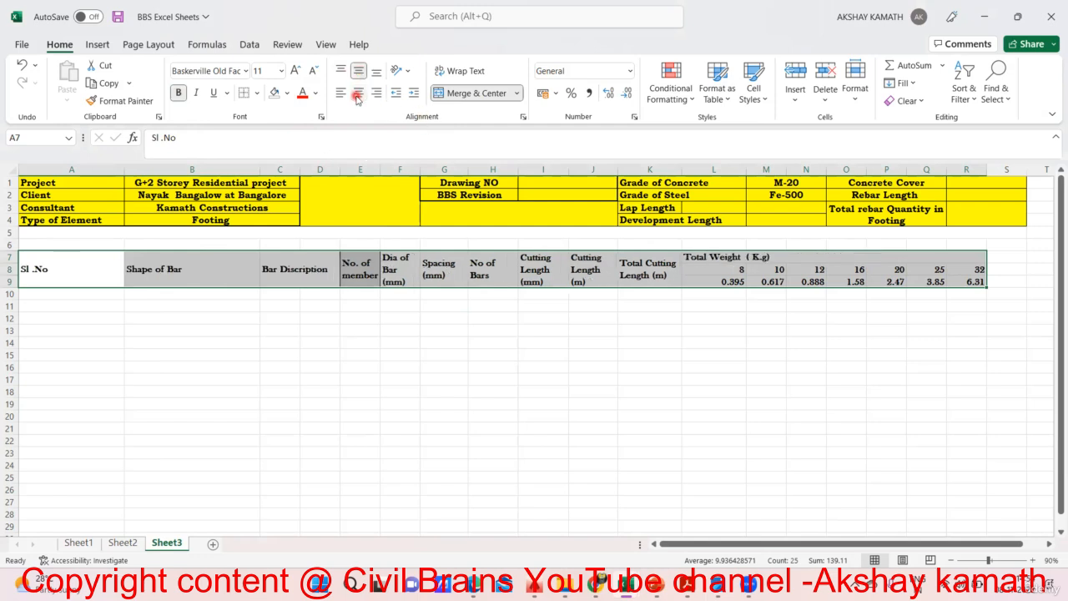
pyautogui.click(357, 95)
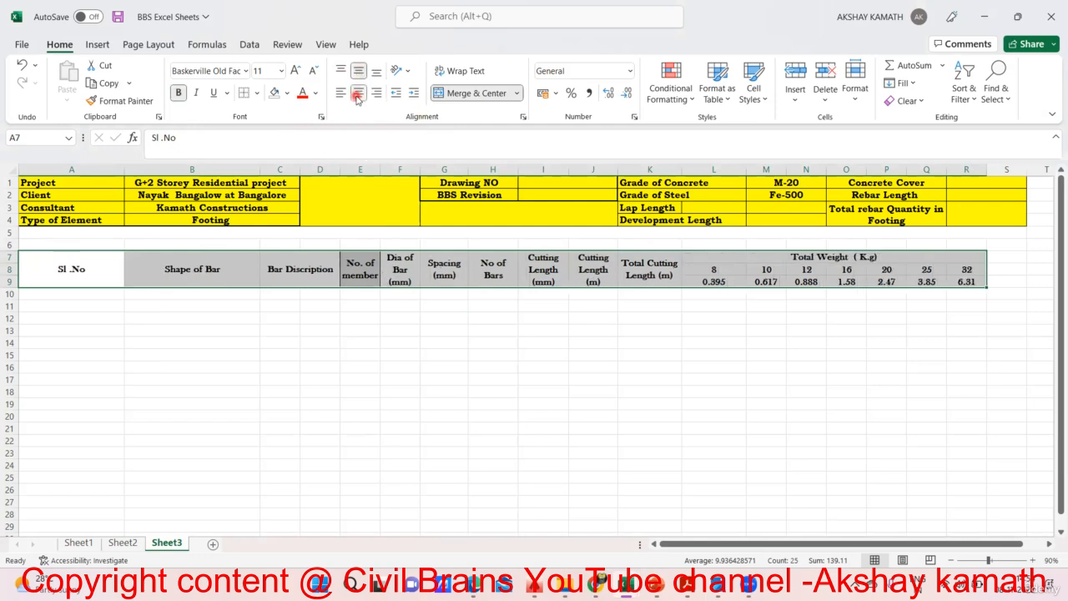
# Step: Apply all borders to the heading block A7:R9
pyautogui.click(257, 92)
pyautogui.click(311, 234)
pyautogui.click(481, 354)
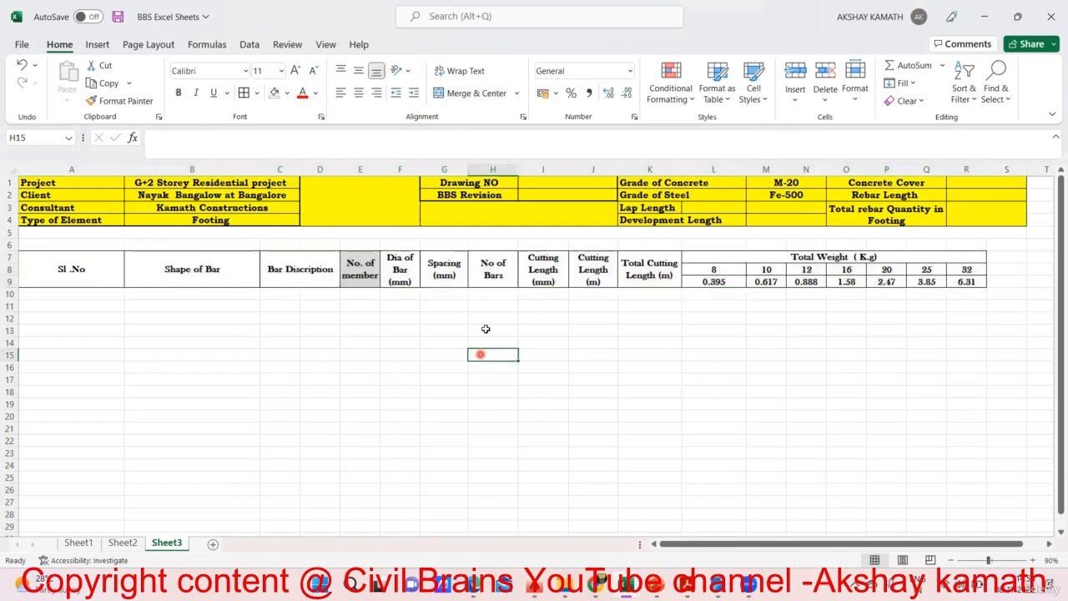
# Step: Widen column E until the "No. of member" heading fits on a single line
pyautogui.moveTo(380, 171); pyautogui.dragTo(407, 171)
pyautogui.click(398, 183)
pyautogui.click(463, 321)
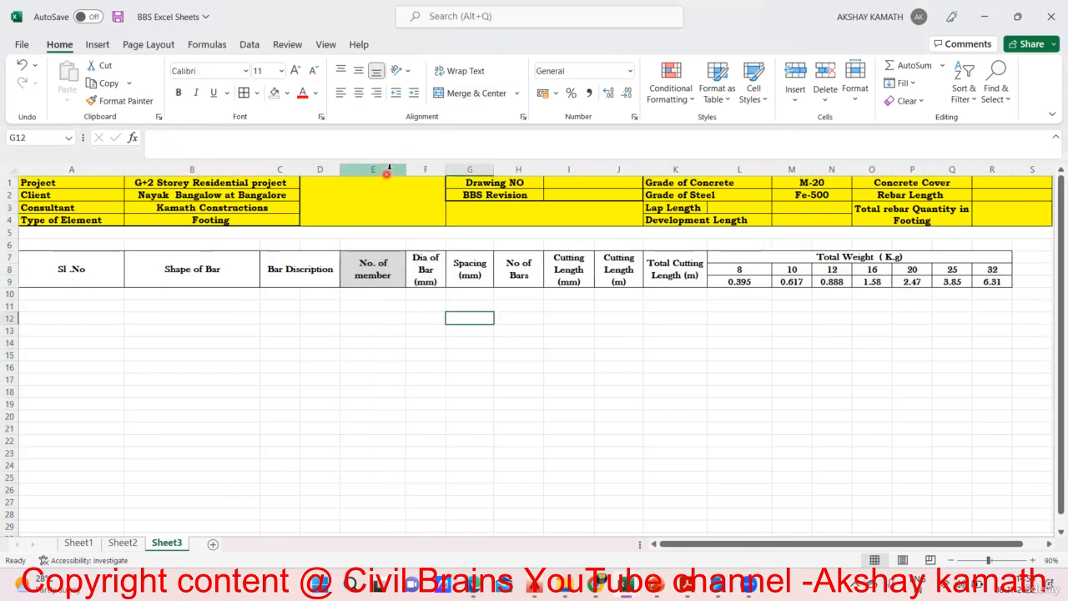
pyautogui.moveTo(408, 170); pyautogui.dragTo(420, 170)
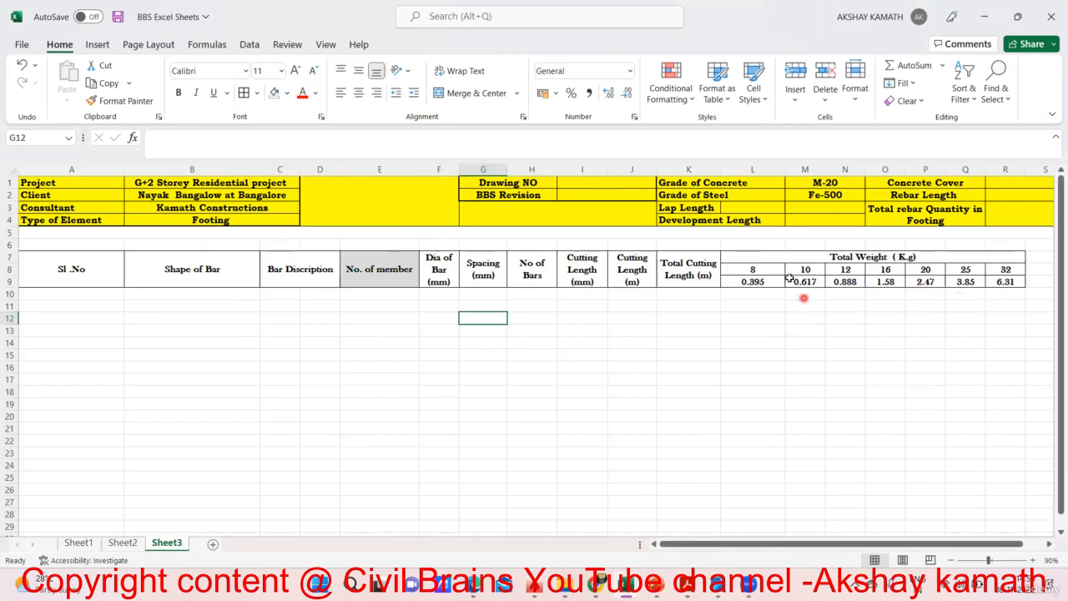
# Step: Fill the bar diameters and unit weights in L8:R9 with the lightest orange theme color
pyautogui.moveTo(757, 269); pyautogui.dragTo(1000, 281)
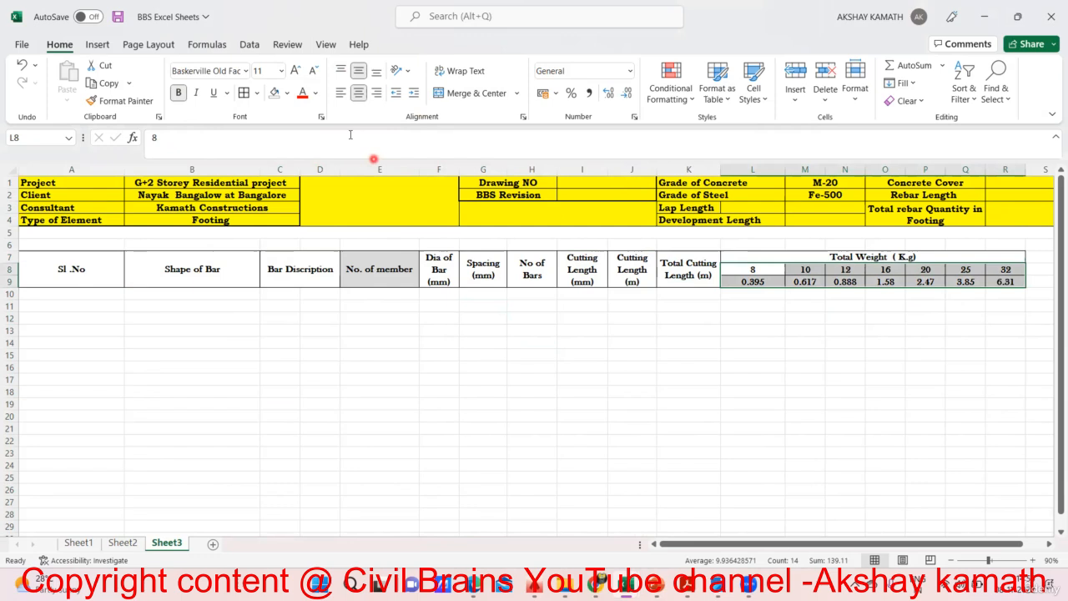
pyautogui.click(286, 93)
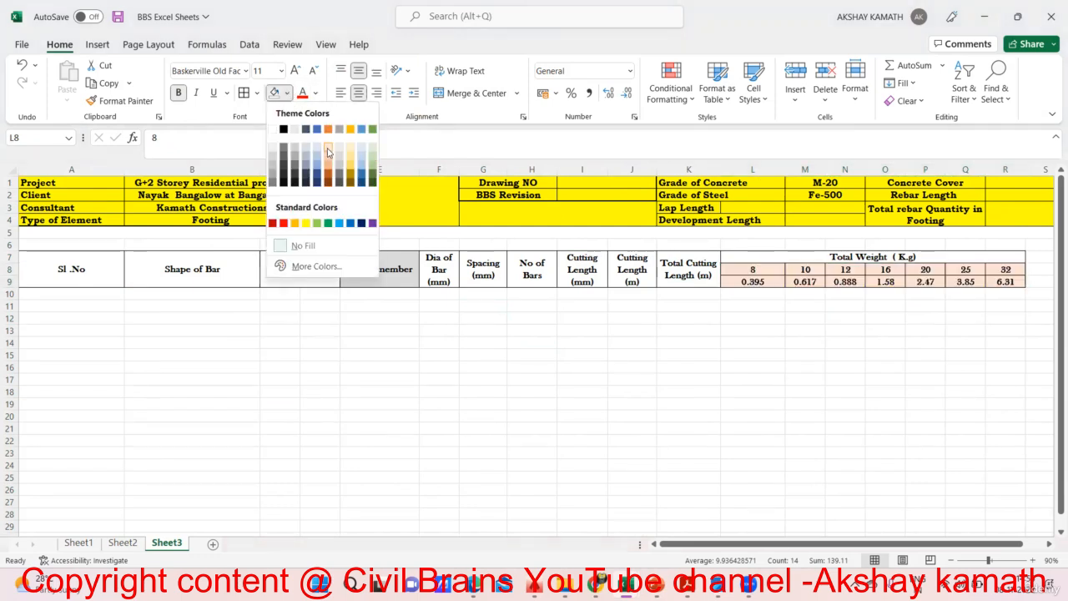
pyautogui.click(328, 151)
pyautogui.click(691, 332)
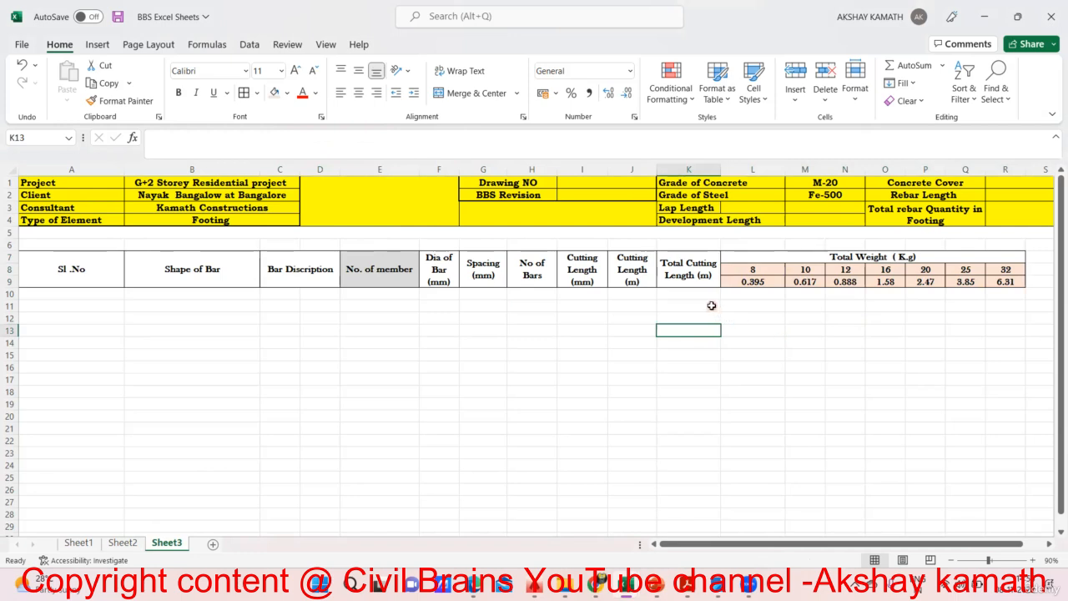
pyautogui.click(585, 322)
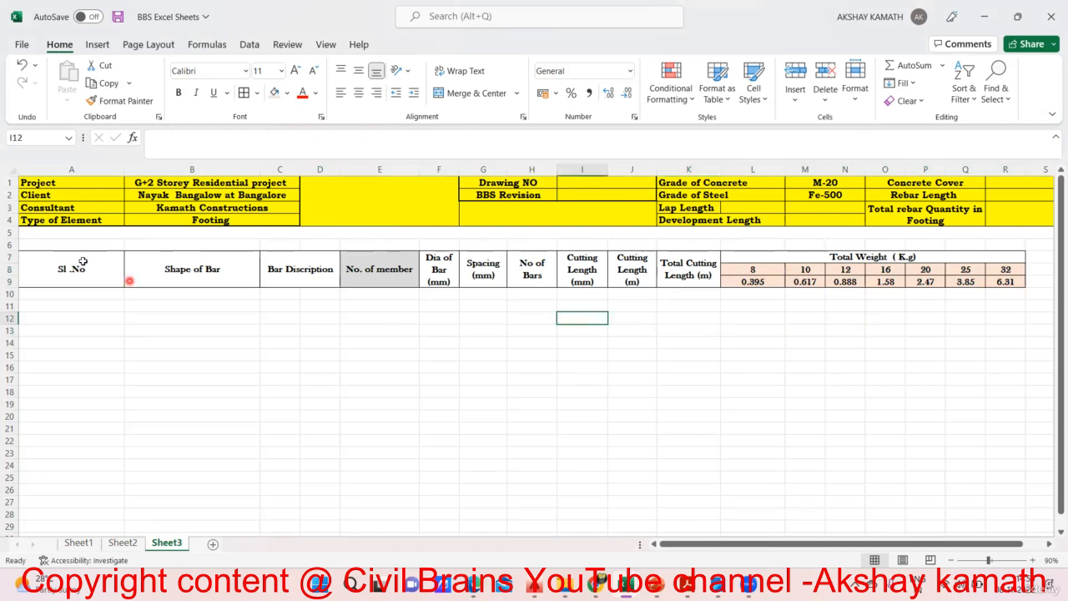
# Step: Fill the column headings in A7:K9 and the "Total Weight ( K.g)" heading in L7 with Blue, Accent 5, Lighter 60%
pyautogui.moveTo(83, 261); pyautogui.dragTo(692, 276)
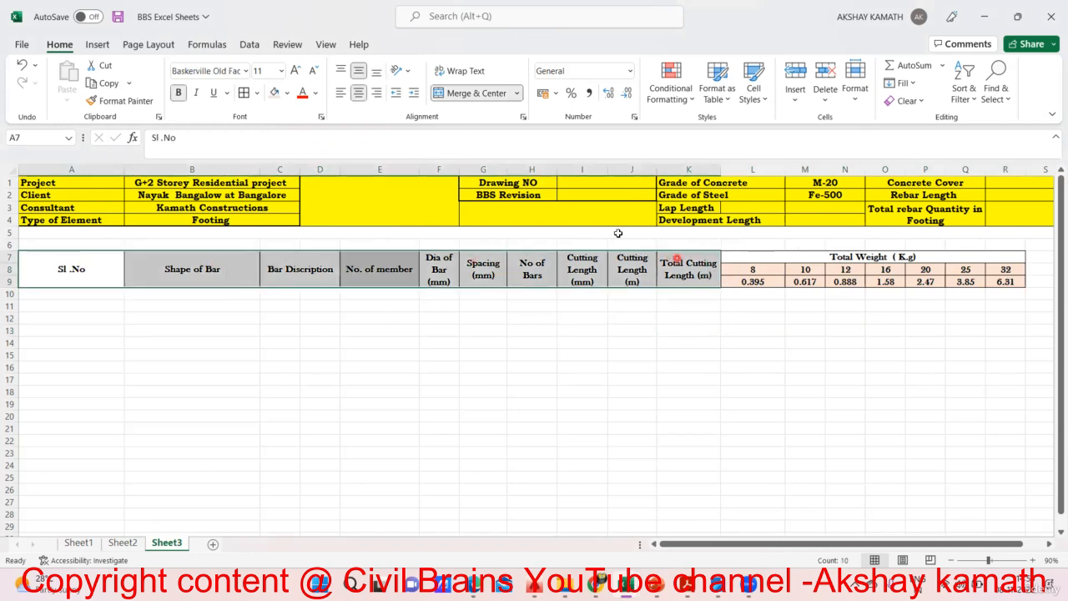
pyautogui.click(287, 93)
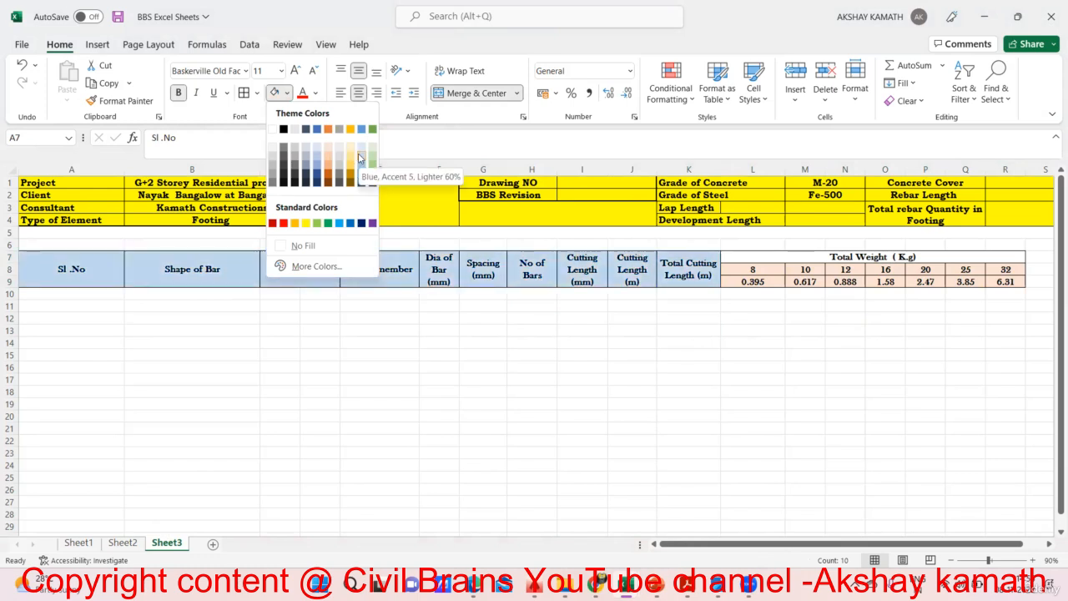
pyautogui.click(359, 158)
pyautogui.click(903, 257)
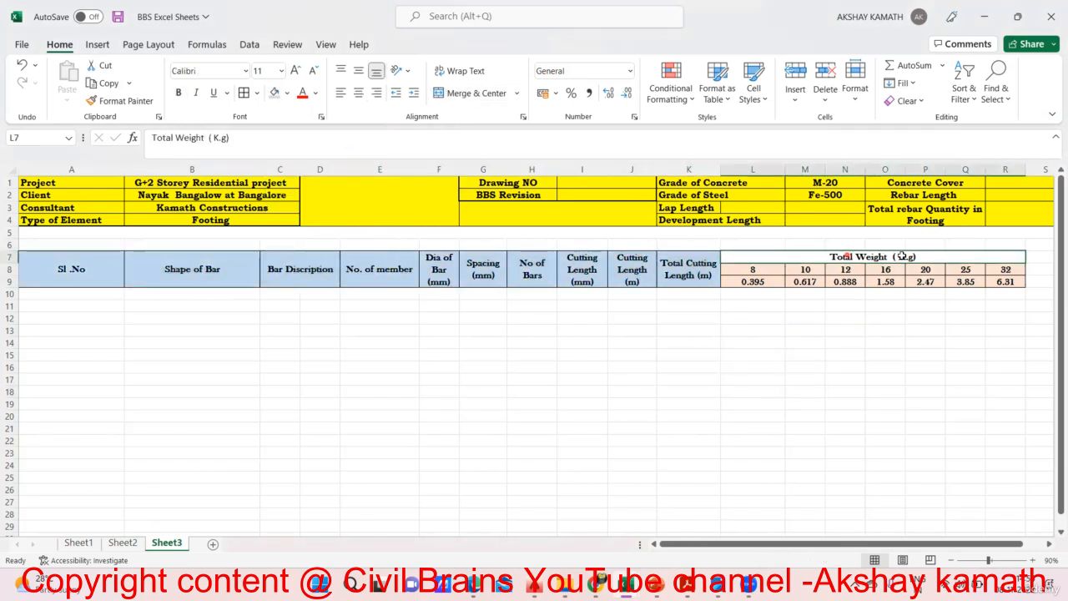
pyautogui.click(276, 93)
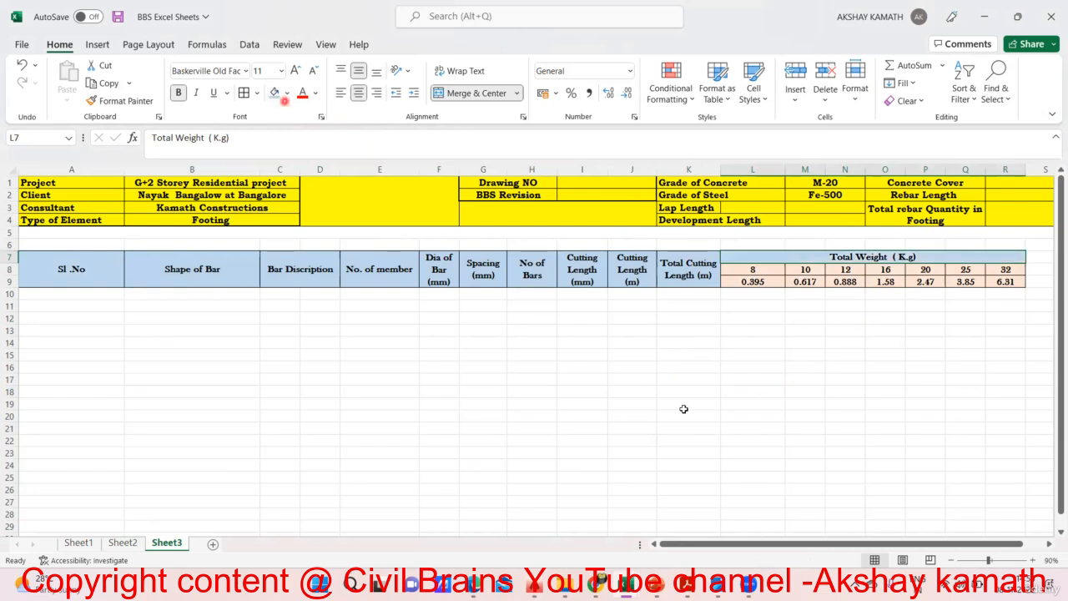
pyautogui.click(743, 429)
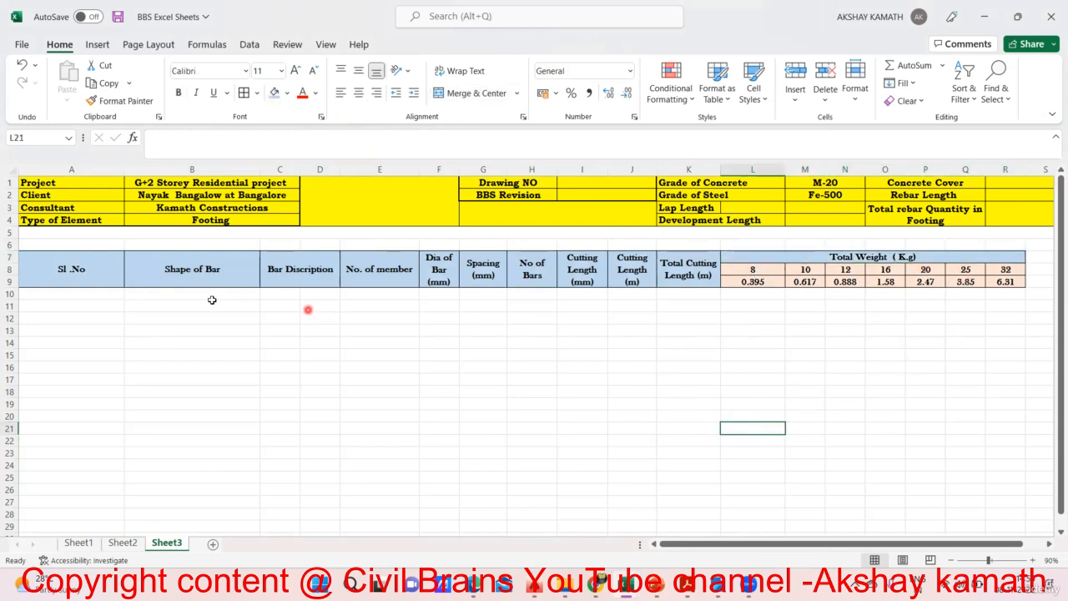
# Step: Apply thick outside borders around the whole heading block A7:R9
pyautogui.moveTo(67, 271); pyautogui.dragTo(955, 290)
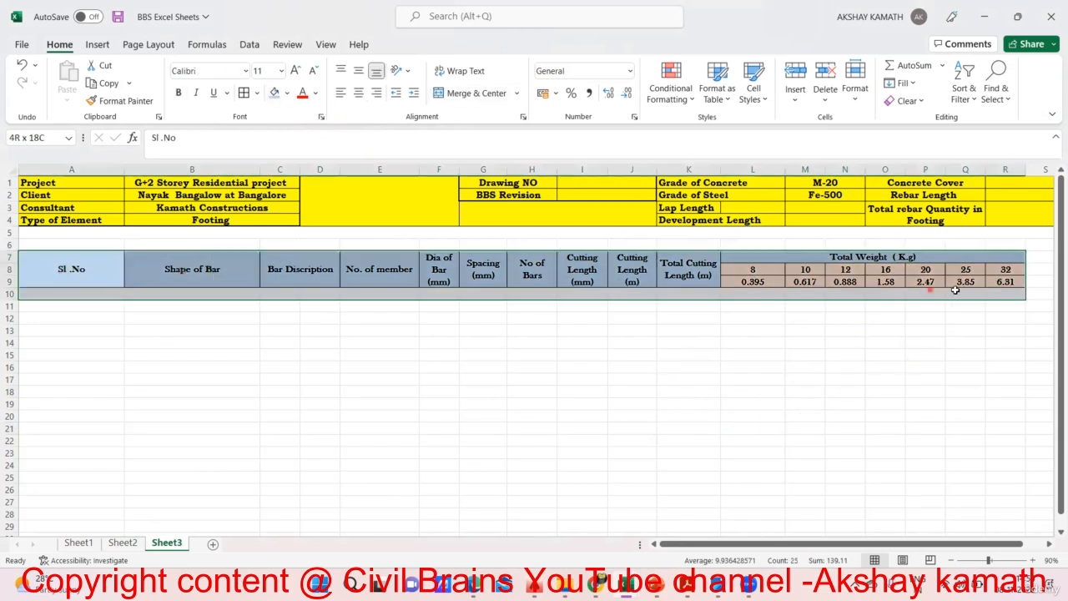
pyautogui.click(436, 379)
pyautogui.moveTo(51, 269); pyautogui.dragTo(187, 262)
pyautogui.moveTo(694, 242); pyautogui.dragTo(1002, 253)
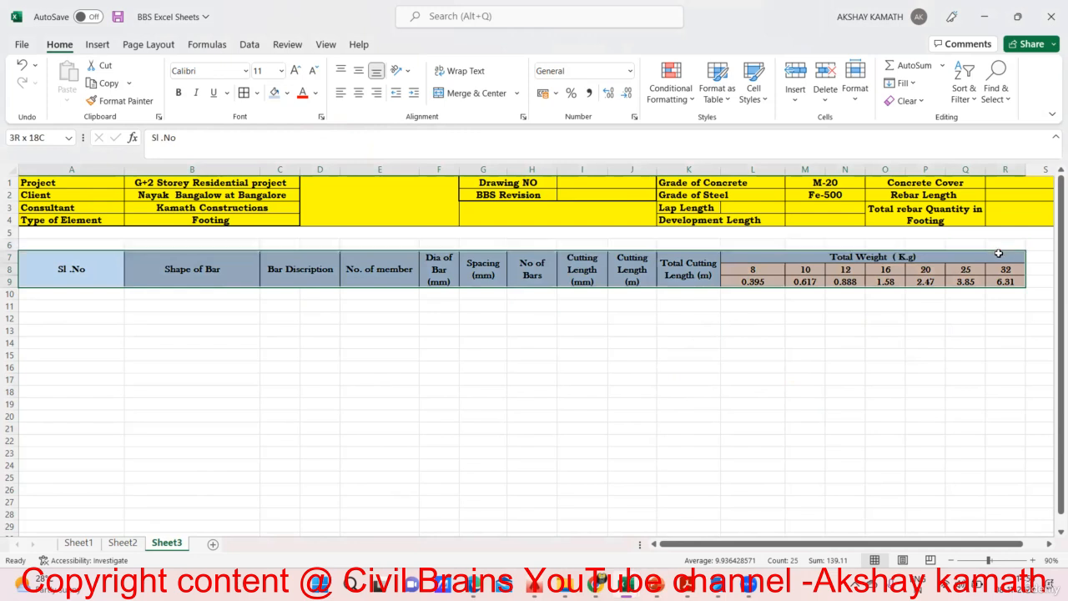
pyautogui.click(256, 93)
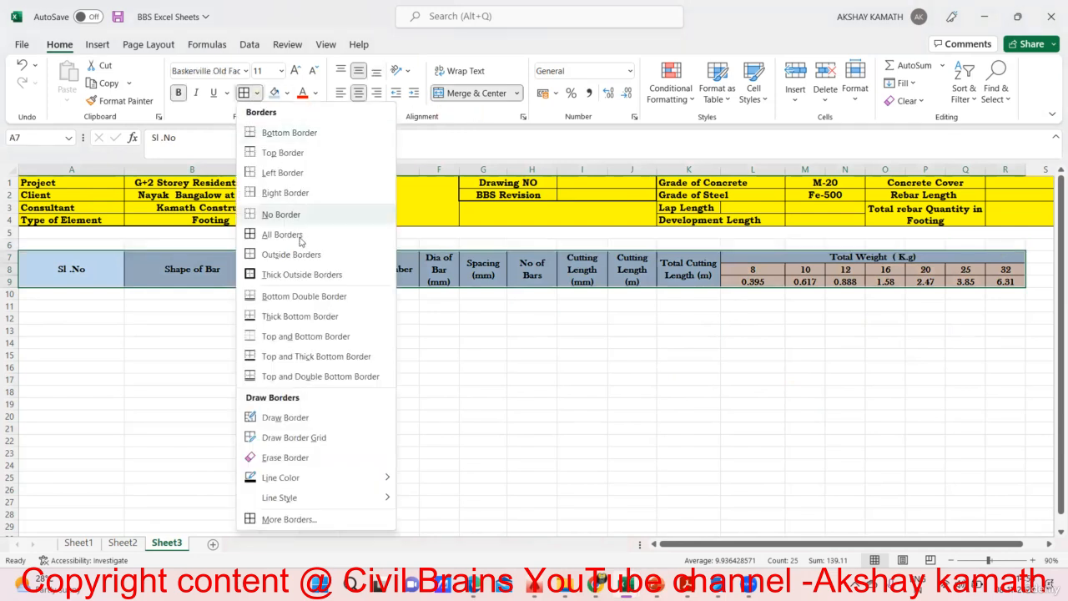
pyautogui.click(295, 274)
pyautogui.click(483, 417)
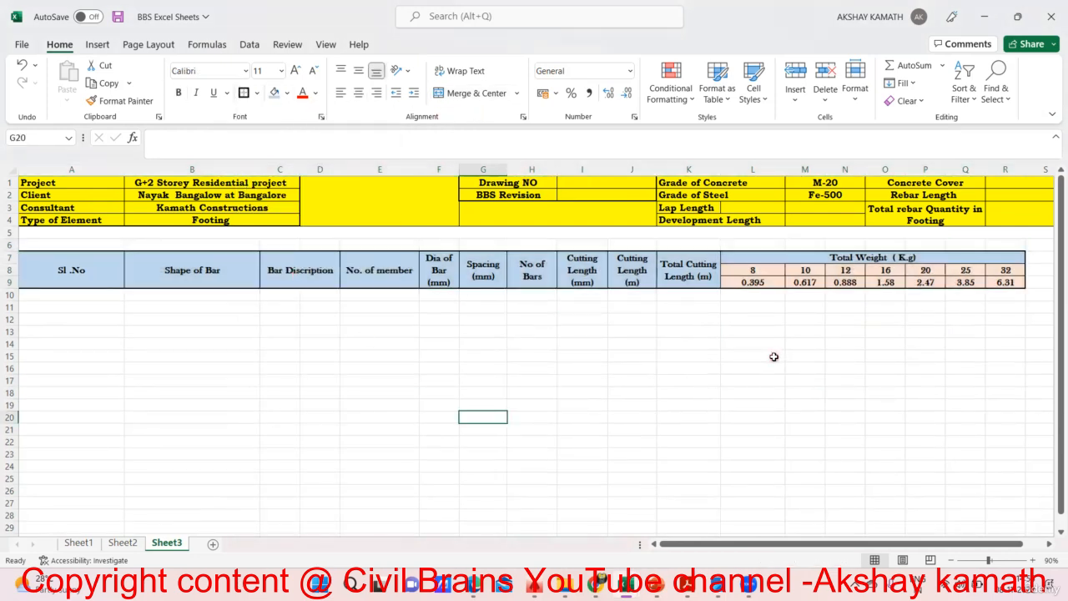
# Step: Widen column I until "Cutting Length" fits on one line above "(mm)"
pyautogui.moveTo(606, 171); pyautogui.dragTo(623, 172)
pyautogui.click(711, 356)
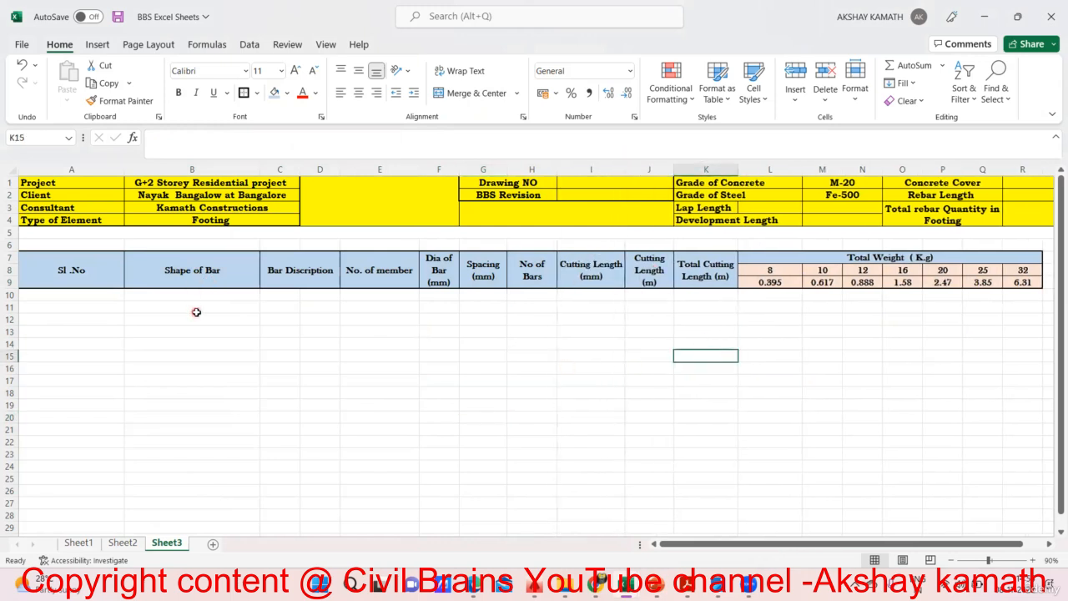
pyautogui.scroll(-1, 197, 312)
pyautogui.scroll(1, 141, 305)
# Step: Switch to the AutoCAD drawing "01- Residential Building (2).dwg" and examine the Schedule of Footing beside the foundation layout
pyautogui.moveTo(532, 586)
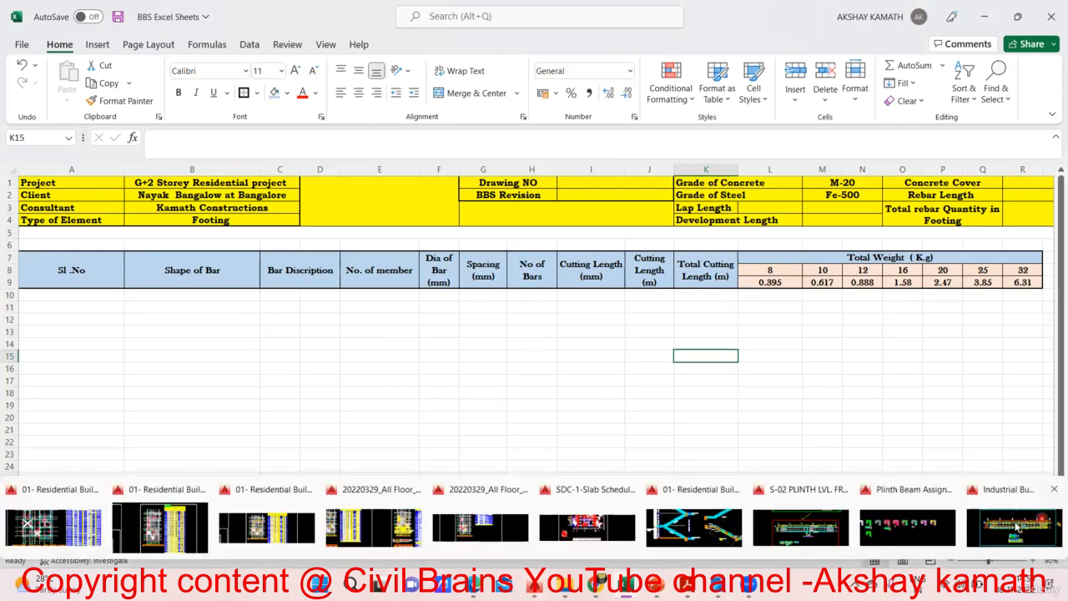
pyautogui.click(275, 524)
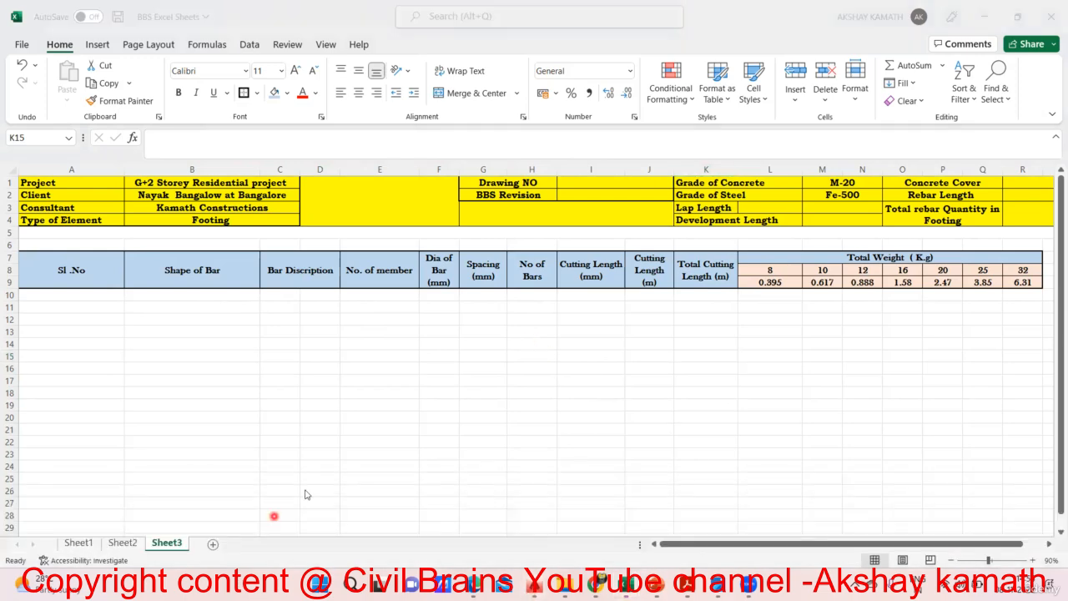
pyautogui.scroll(-2, 442, 342)
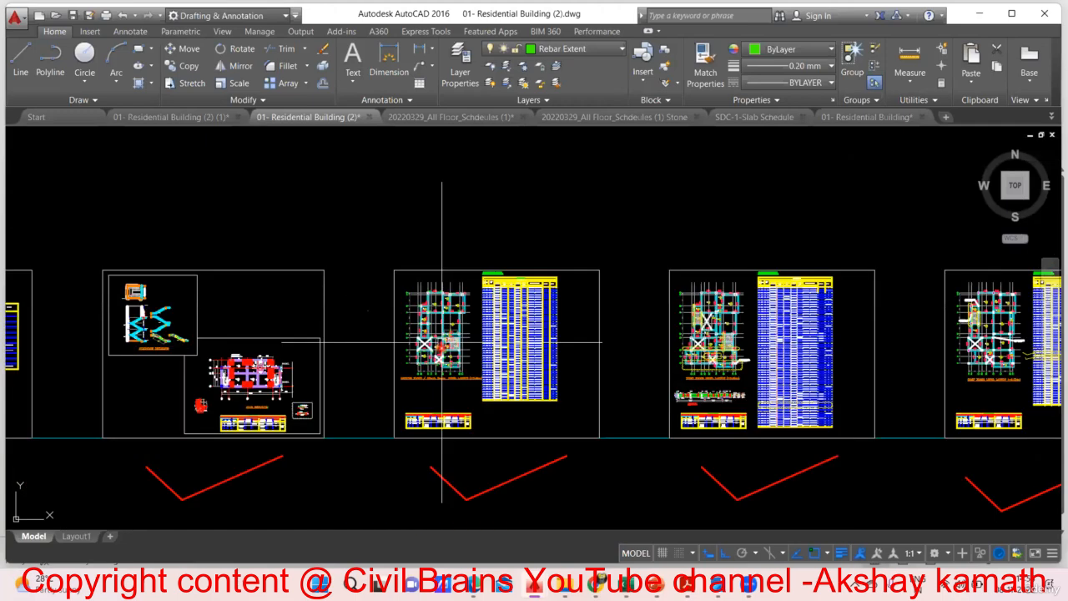
pyautogui.moveTo(439, 356)
pyautogui.mouseDown()
pyautogui.moveTo(692, 315)
pyautogui.moveTo(732, 337)
pyautogui.mouseUp()
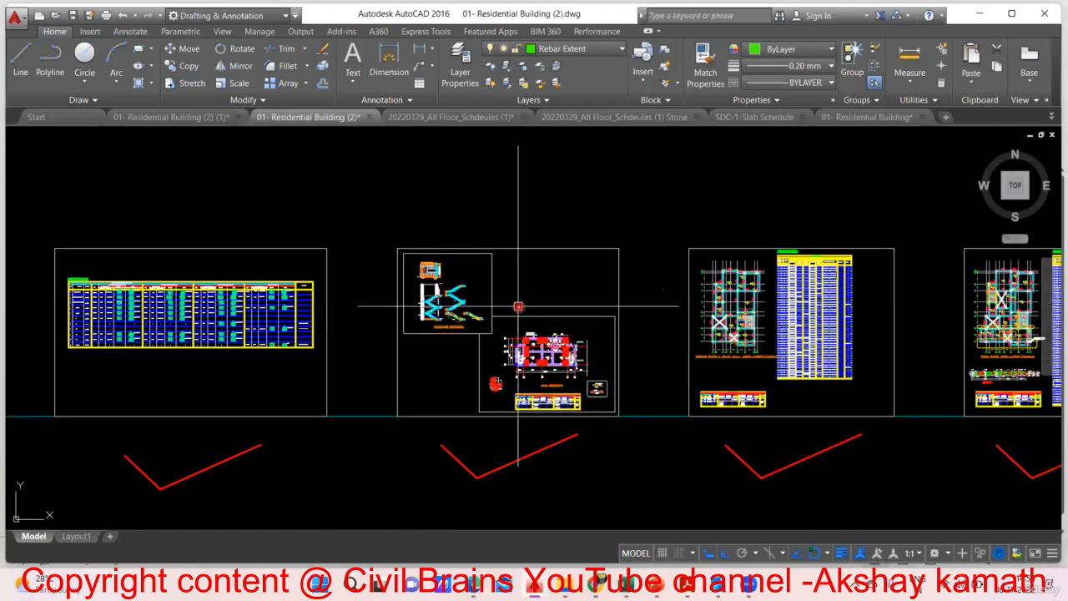
pyautogui.scroll(2, 509, 302)
pyautogui.scroll(2, 537, 284)
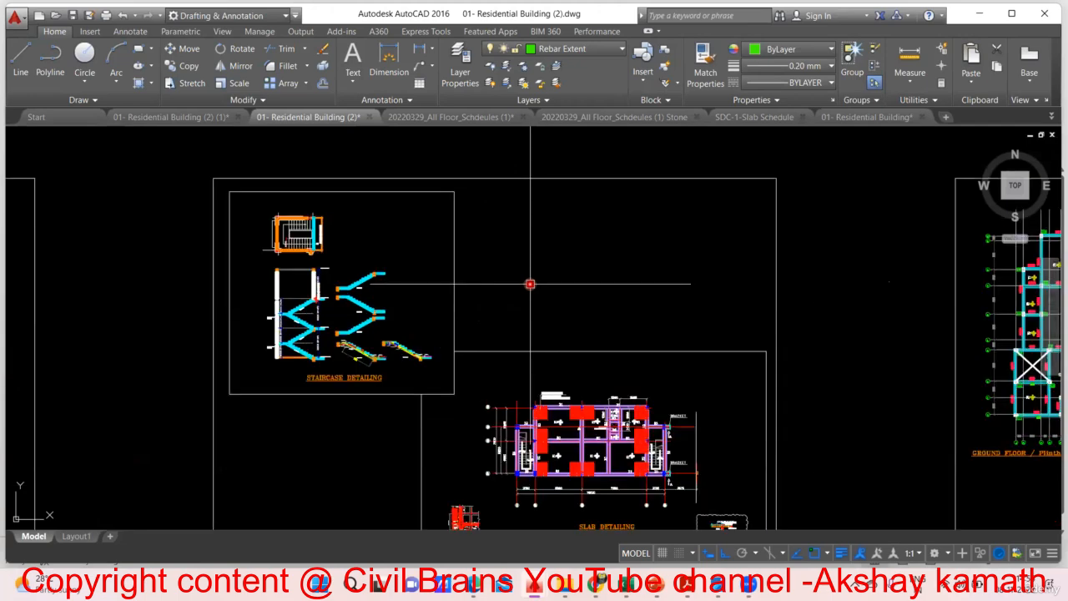
pyautogui.moveTo(494, 285)
pyautogui.mouseDown()
pyautogui.moveTo(402, 230)
pyautogui.moveTo(158, 198)
pyautogui.mouseUp()
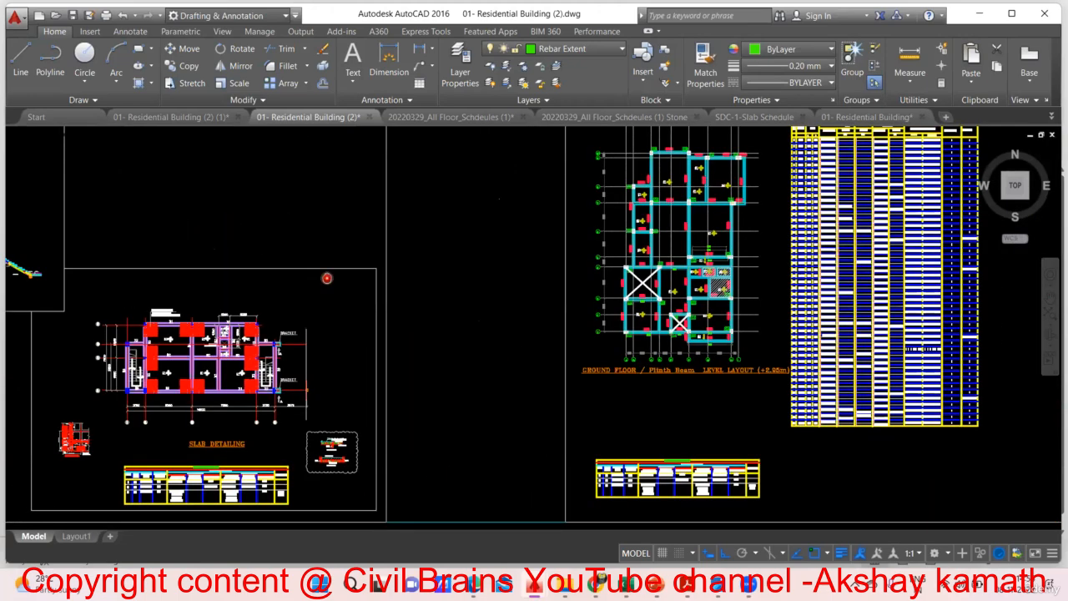
pyautogui.moveTo(326, 278); pyautogui.dragTo(296, 278)
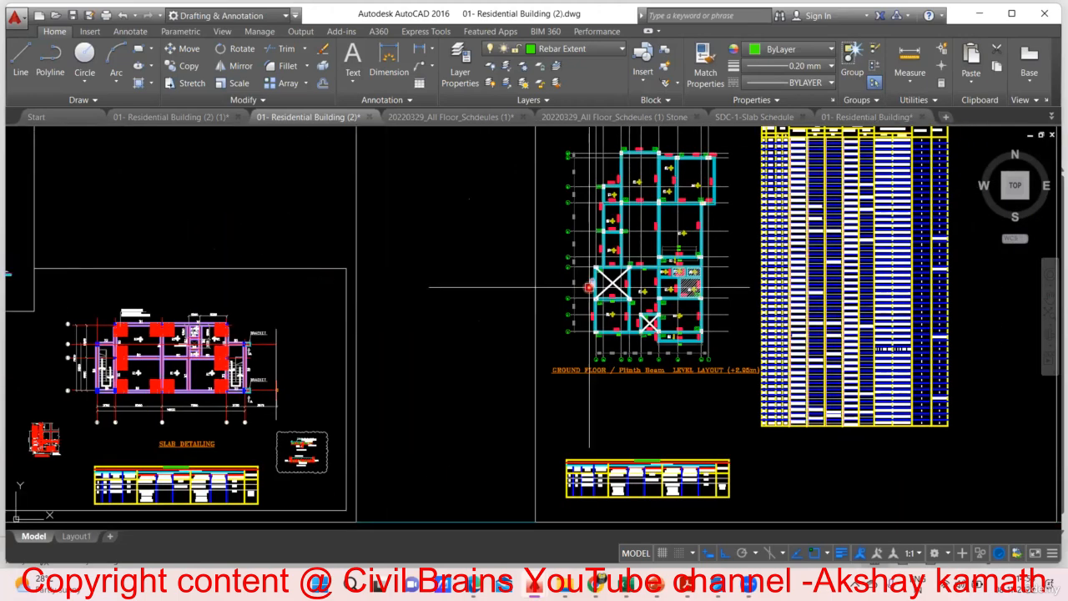
pyautogui.scroll(-2, 588, 287)
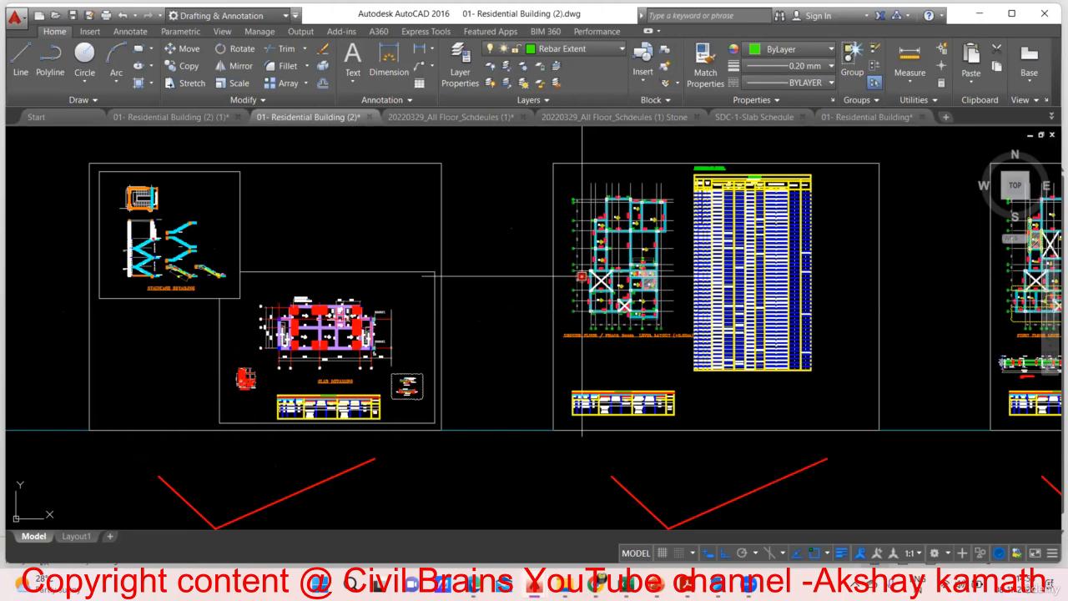
pyautogui.moveTo(581, 276); pyautogui.dragTo(769, 373)
pyautogui.moveTo(318, 321); pyautogui.dragTo(617, 271)
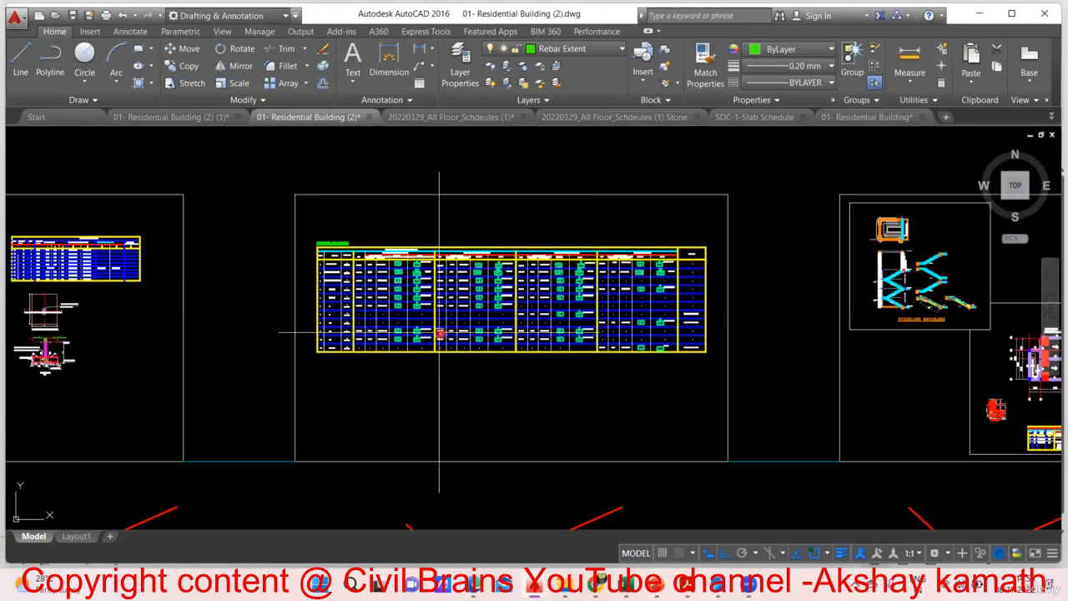
pyautogui.moveTo(504, 314); pyautogui.dragTo(762, 314)
pyautogui.scroll(2, 365, 255)
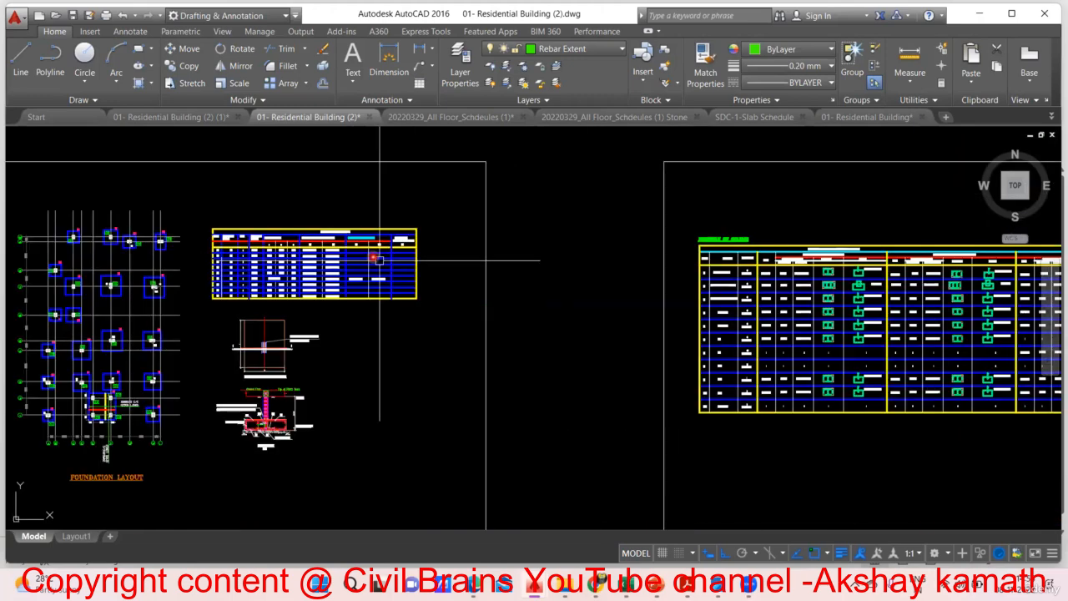
pyautogui.moveTo(335, 256); pyautogui.dragTo(465, 257)
pyautogui.scroll(4, 464, 256)
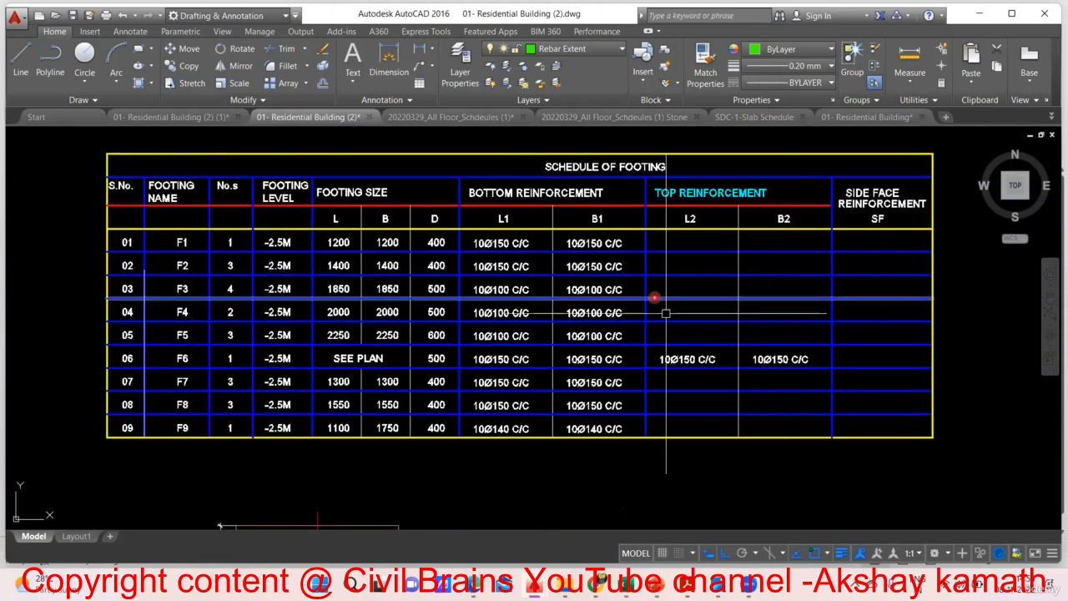
# Step: Switch back to the "BBS Excel Sheets" workbook in Excel and select cell L17 on Sheet3
pyautogui.moveTo(686, 583)
pyautogui.moveTo(620, 582)
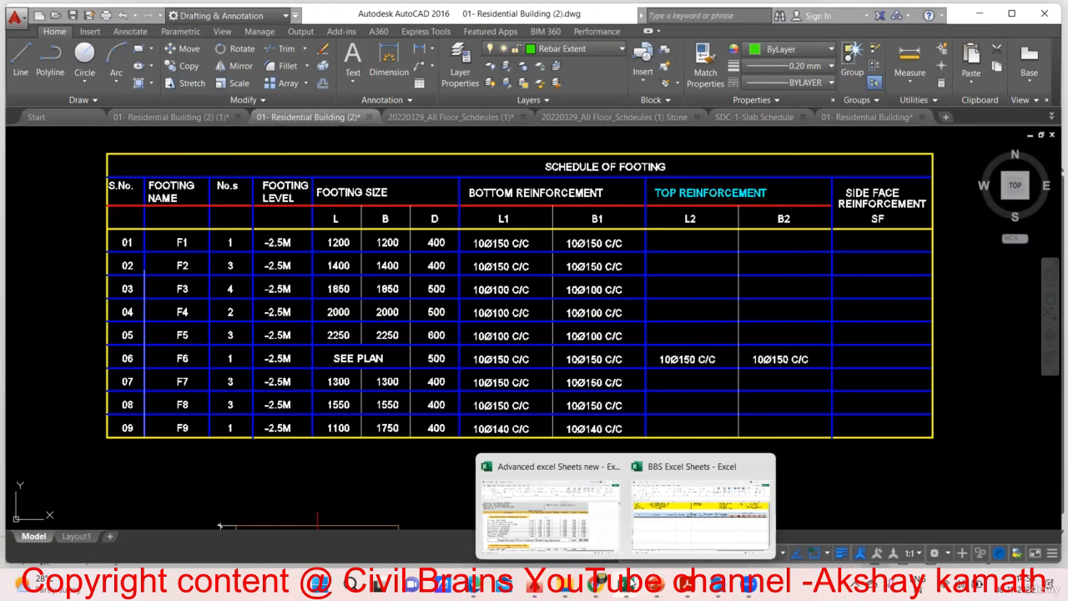
pyautogui.click(677, 521)
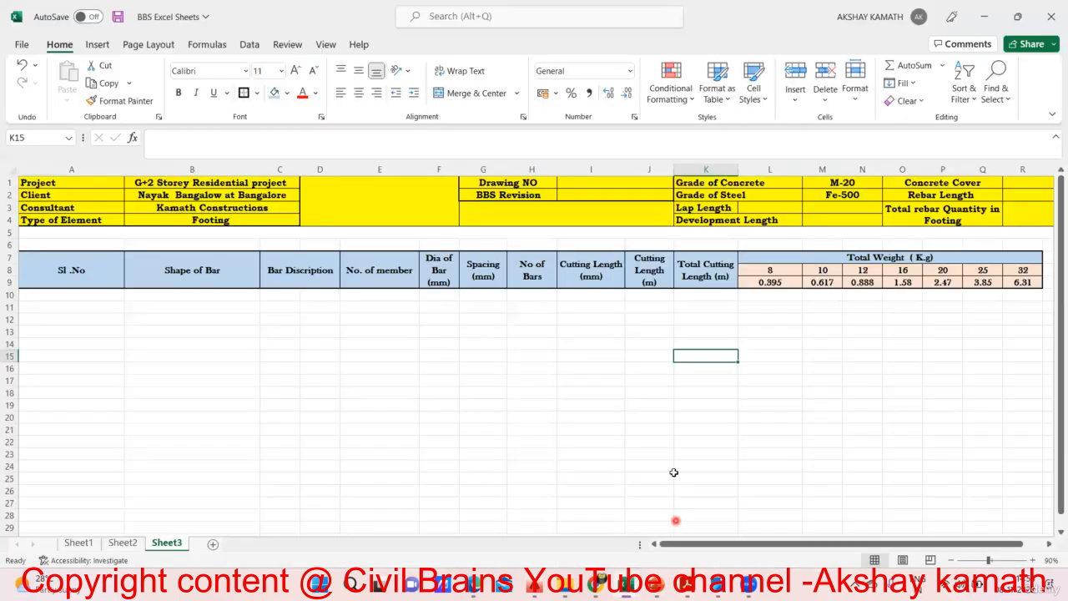
pyautogui.click(792, 380)
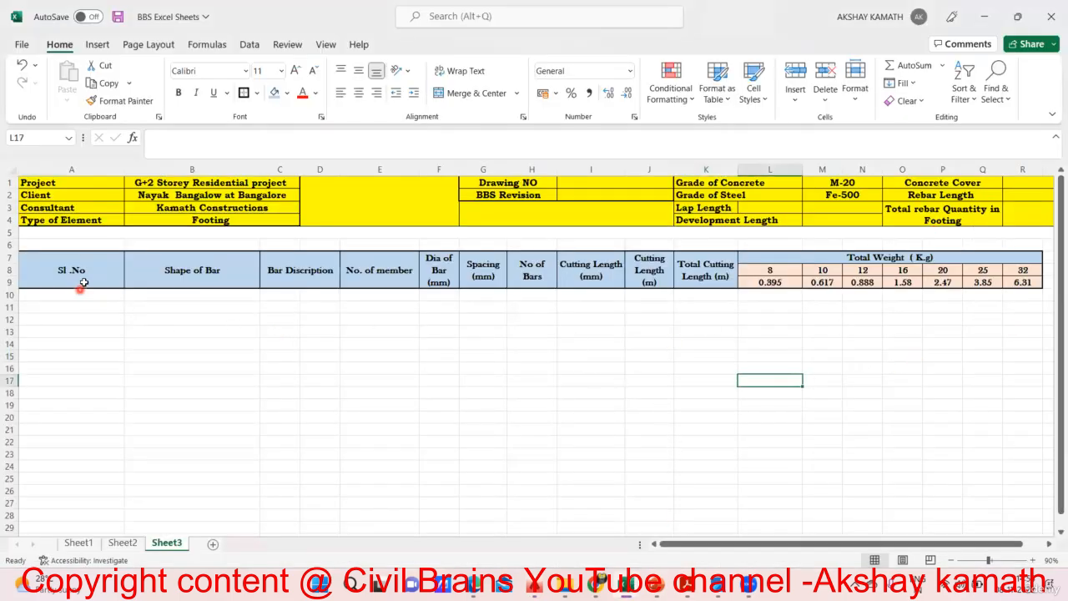